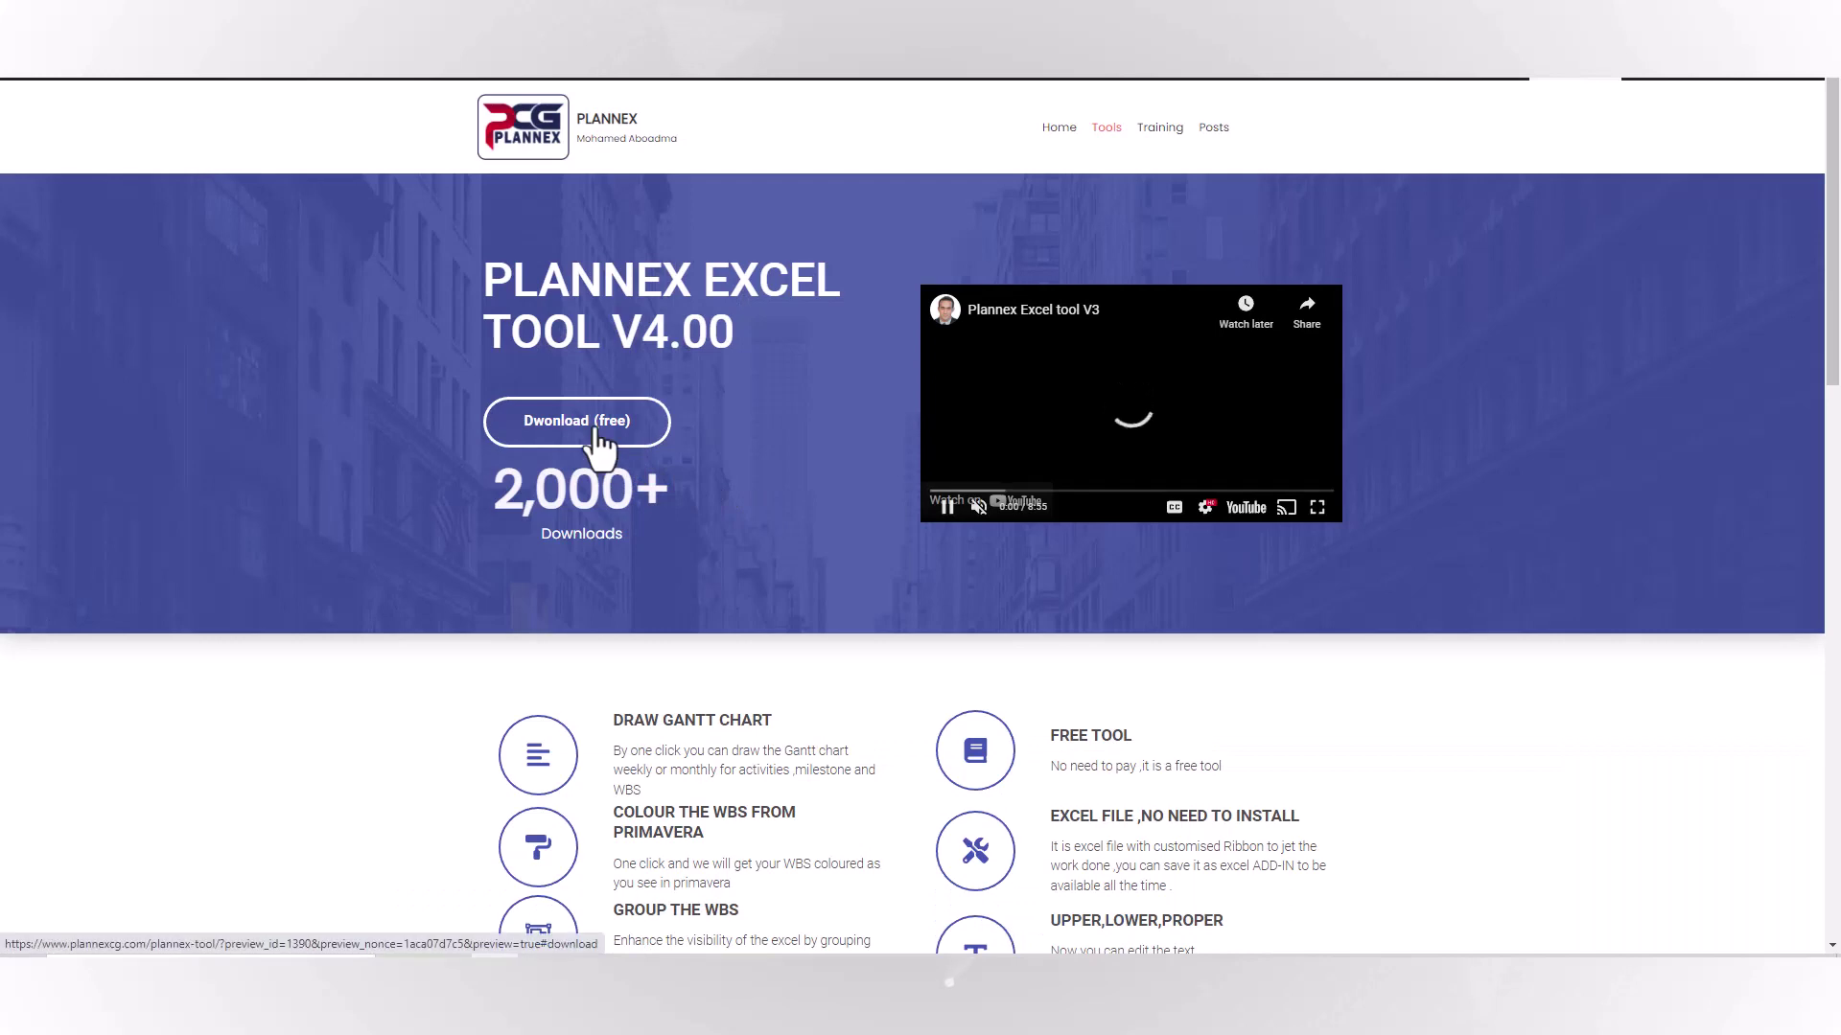
Go to the Plannex Excel Tool V4.00 download form and examine its name, company and e-mail fields
click(594, 429)
click(717, 205)
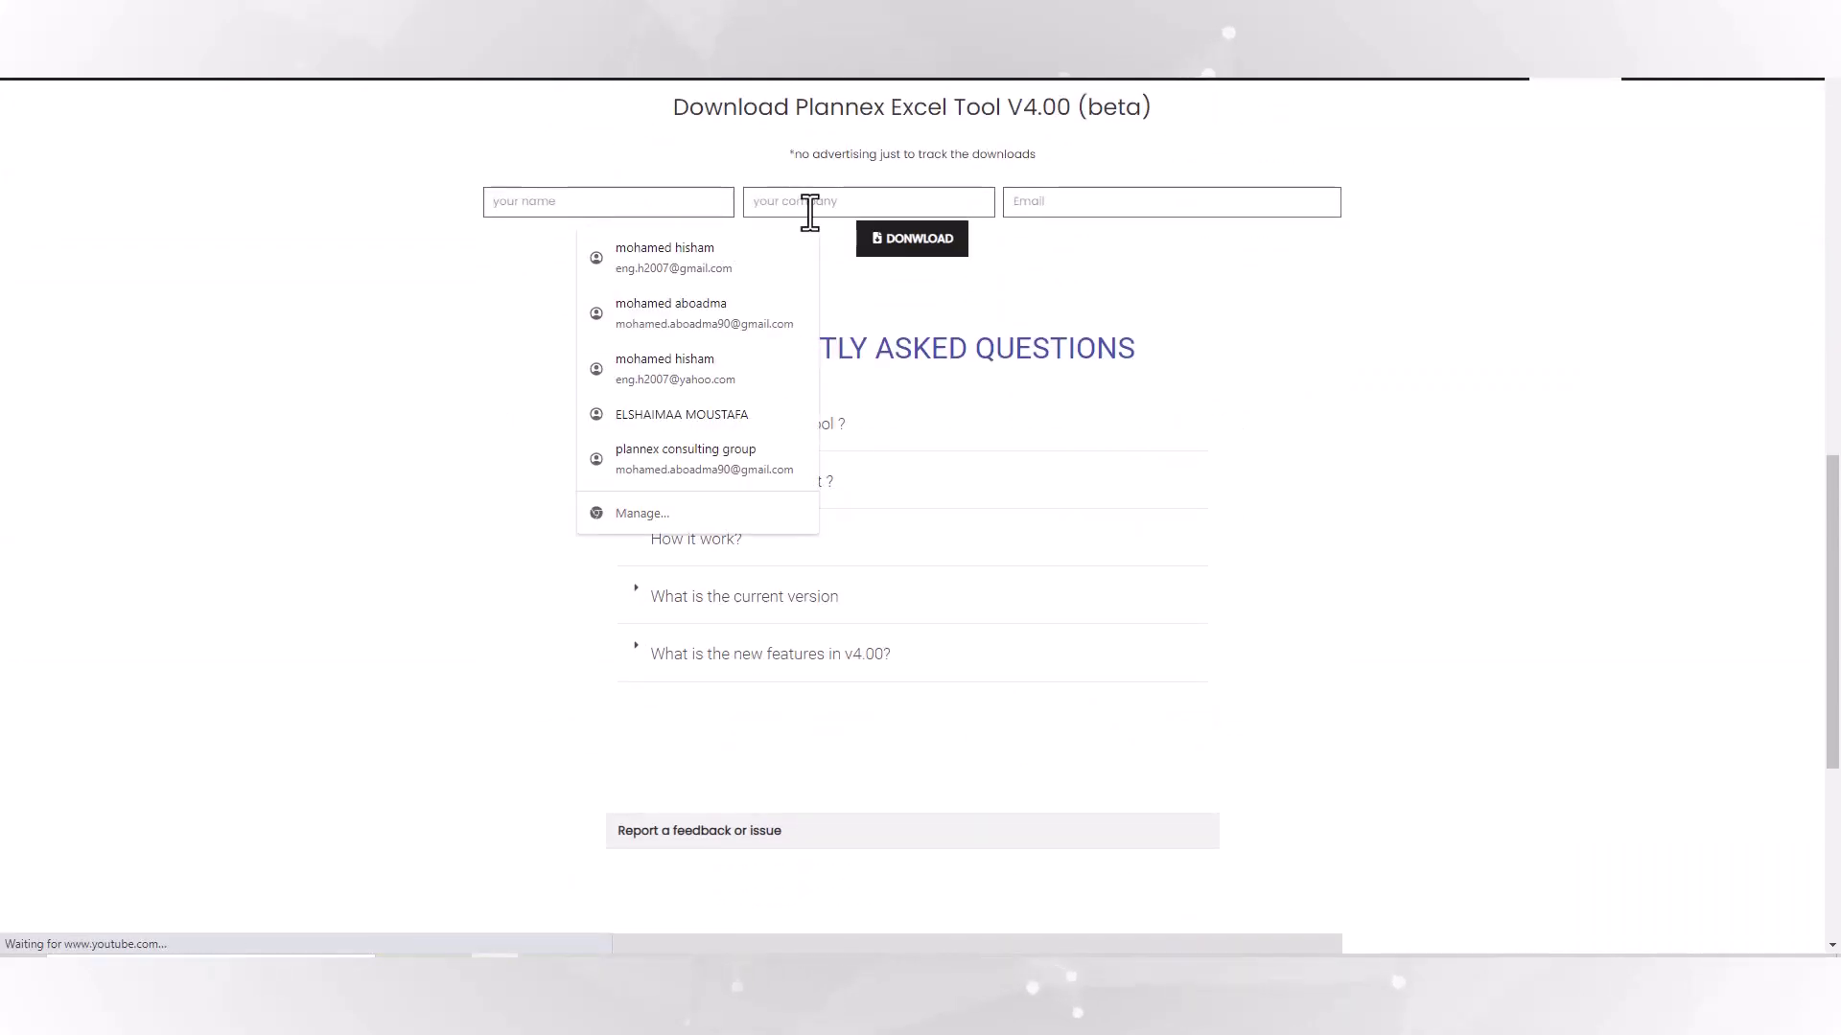
click(1092, 210)
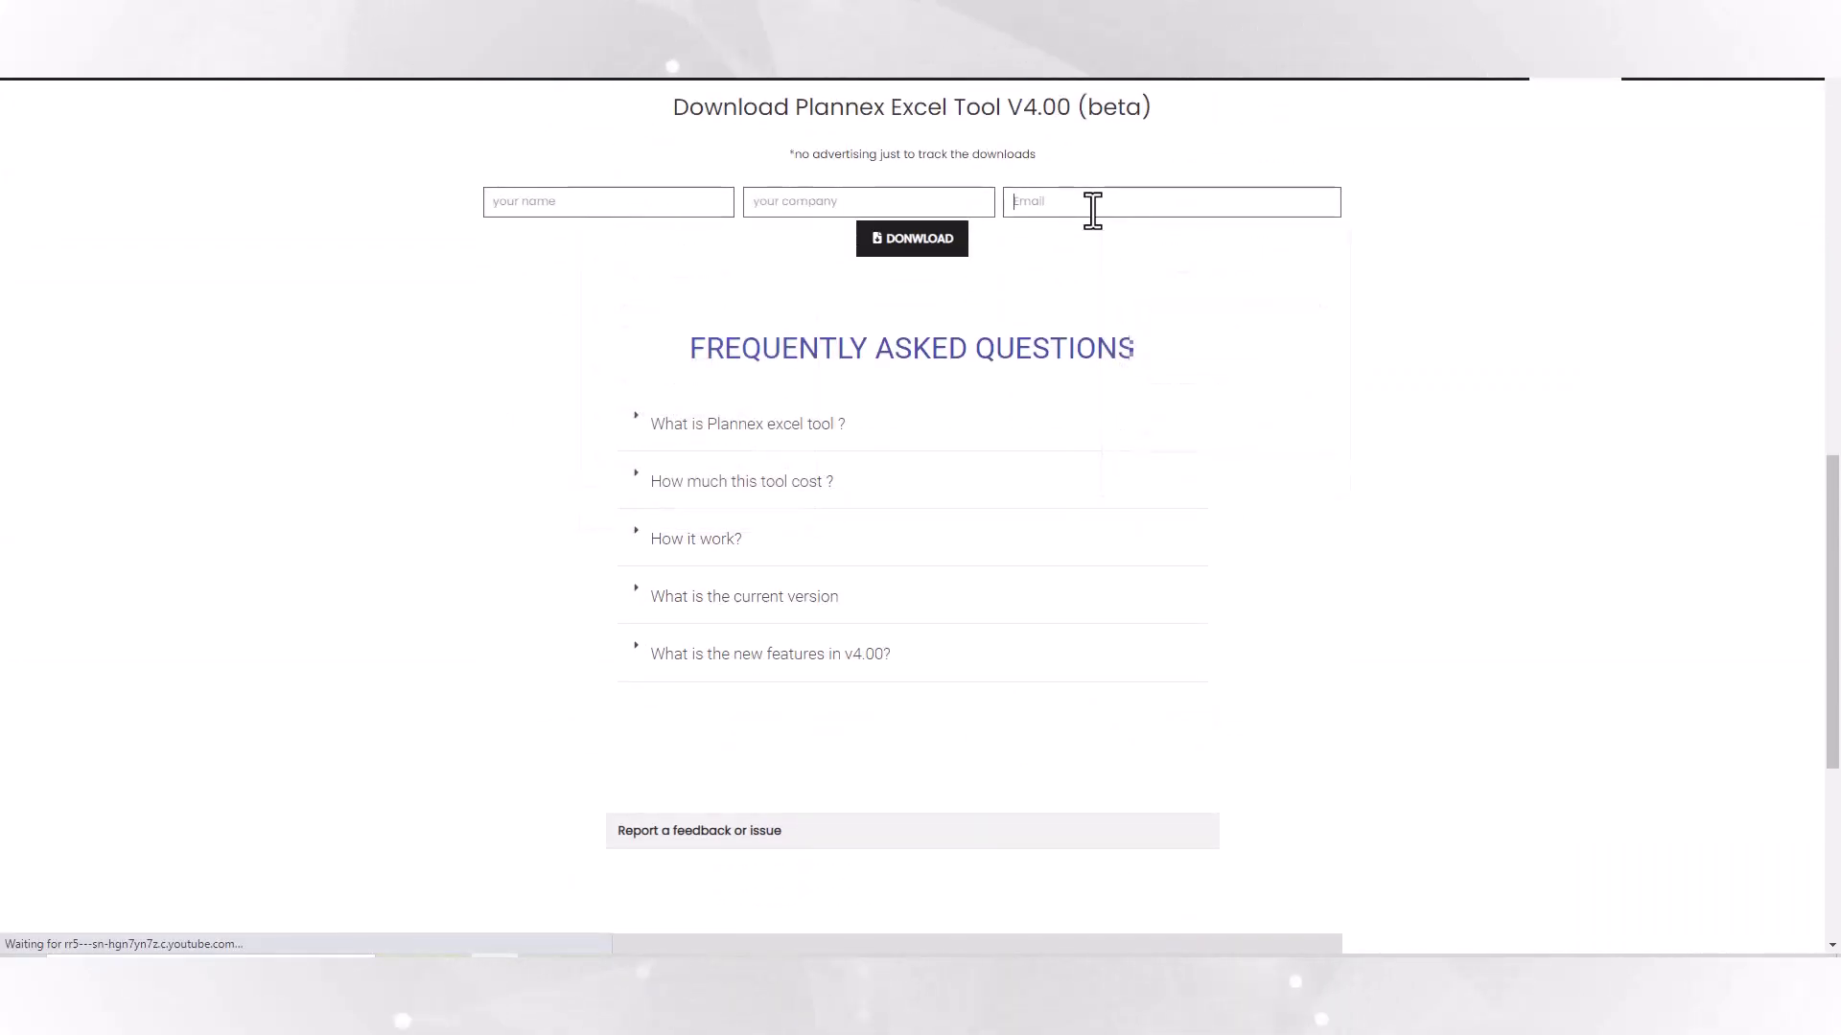
scroll(952, 546, up, 3)
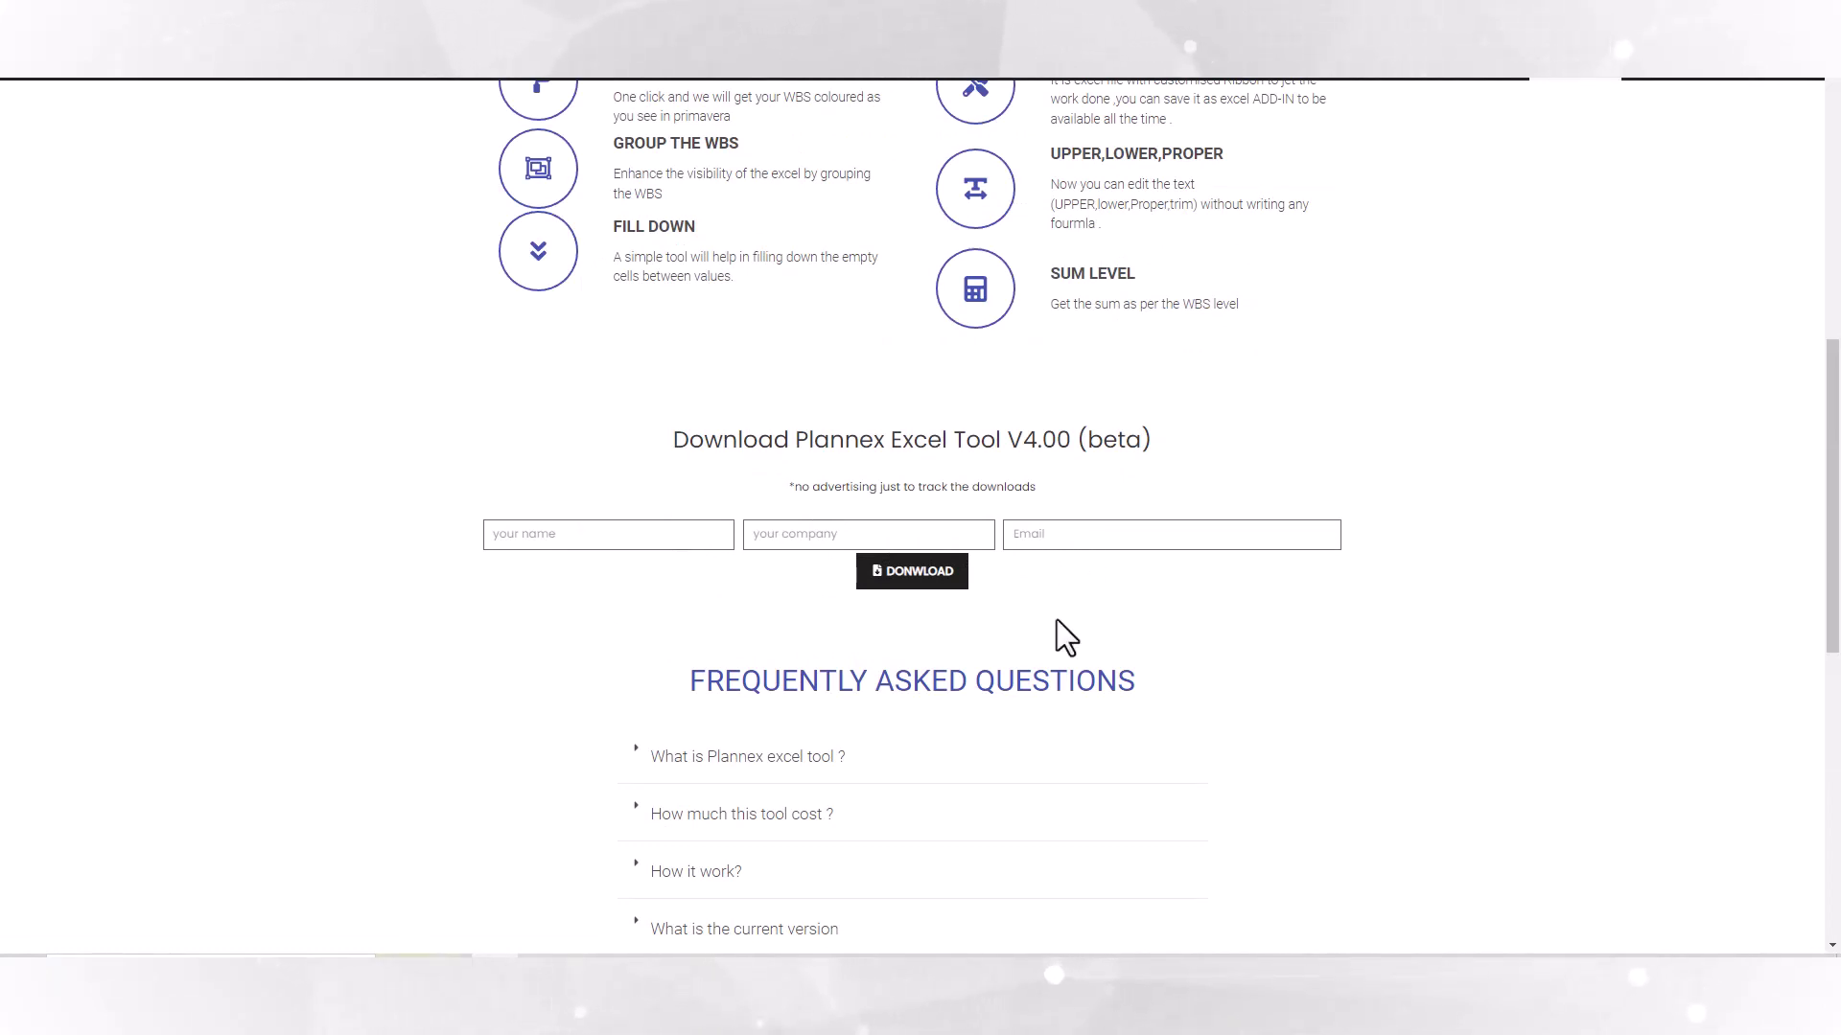
Expand the form for reporting feedback or an issue and examine its fields
scroll(1056, 619, down, 8)
click(761, 421)
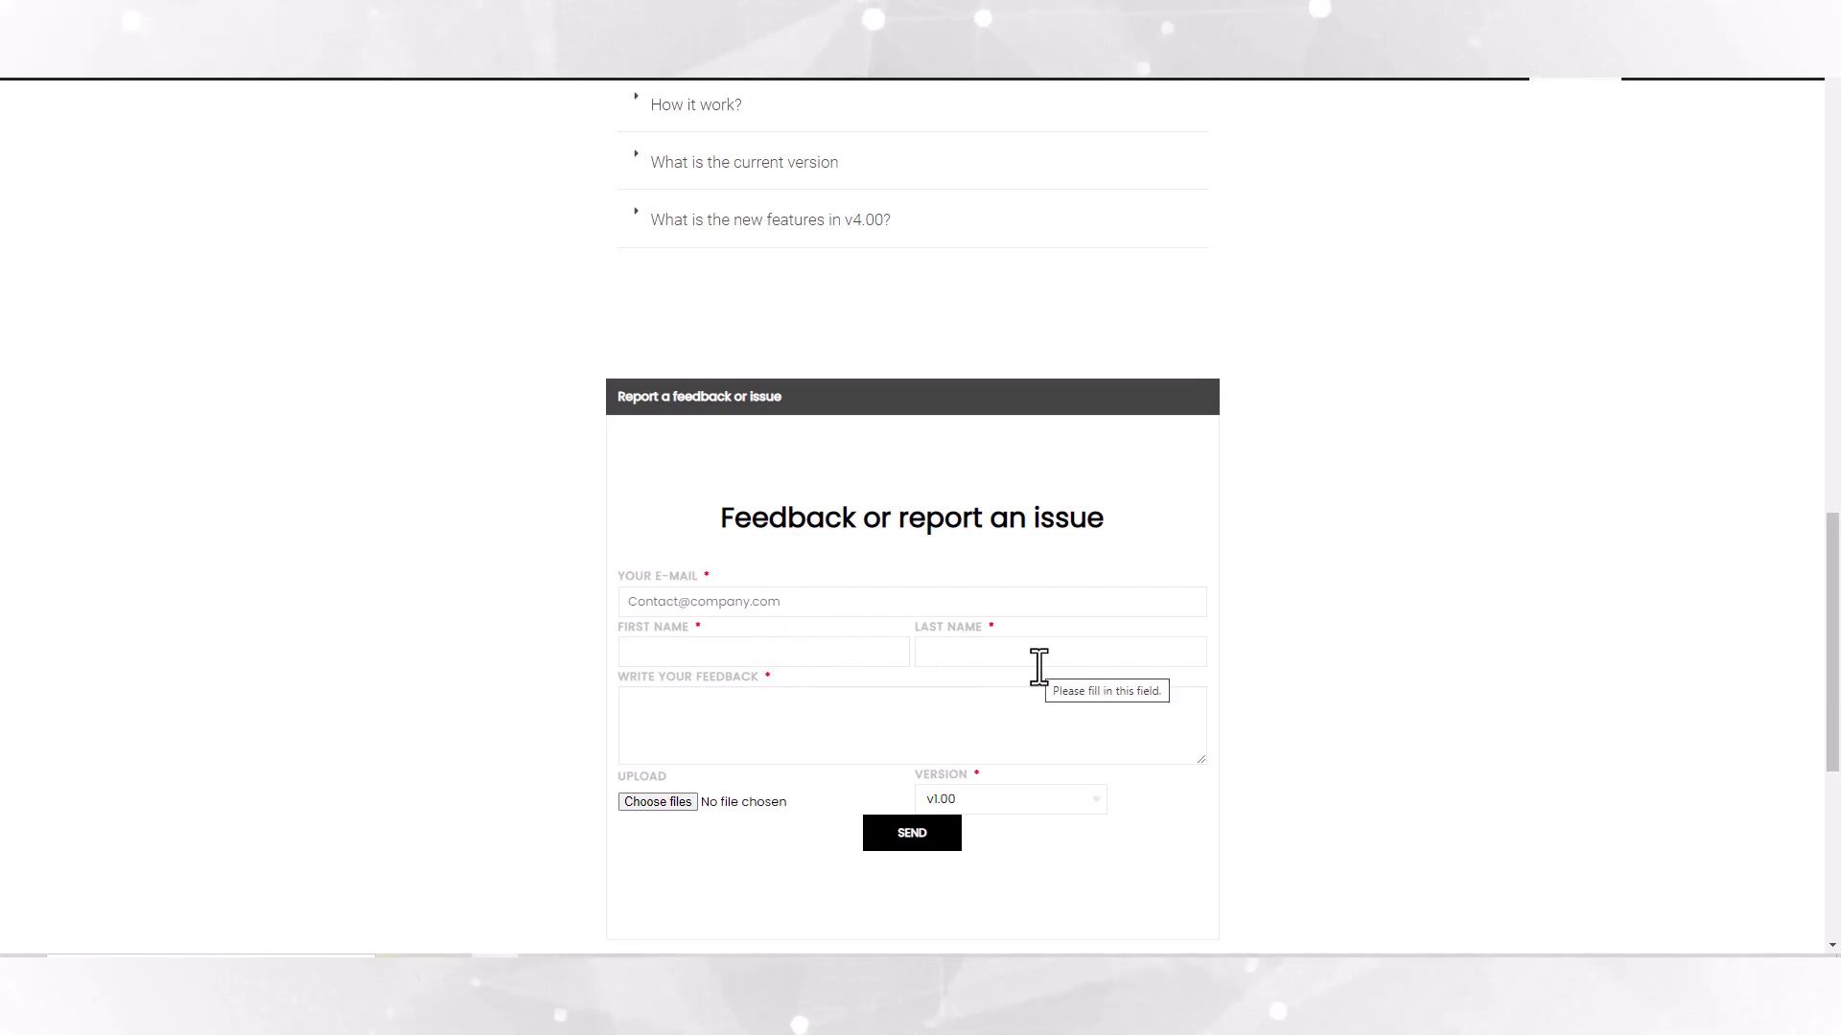
scroll(1048, 676, down, 4)
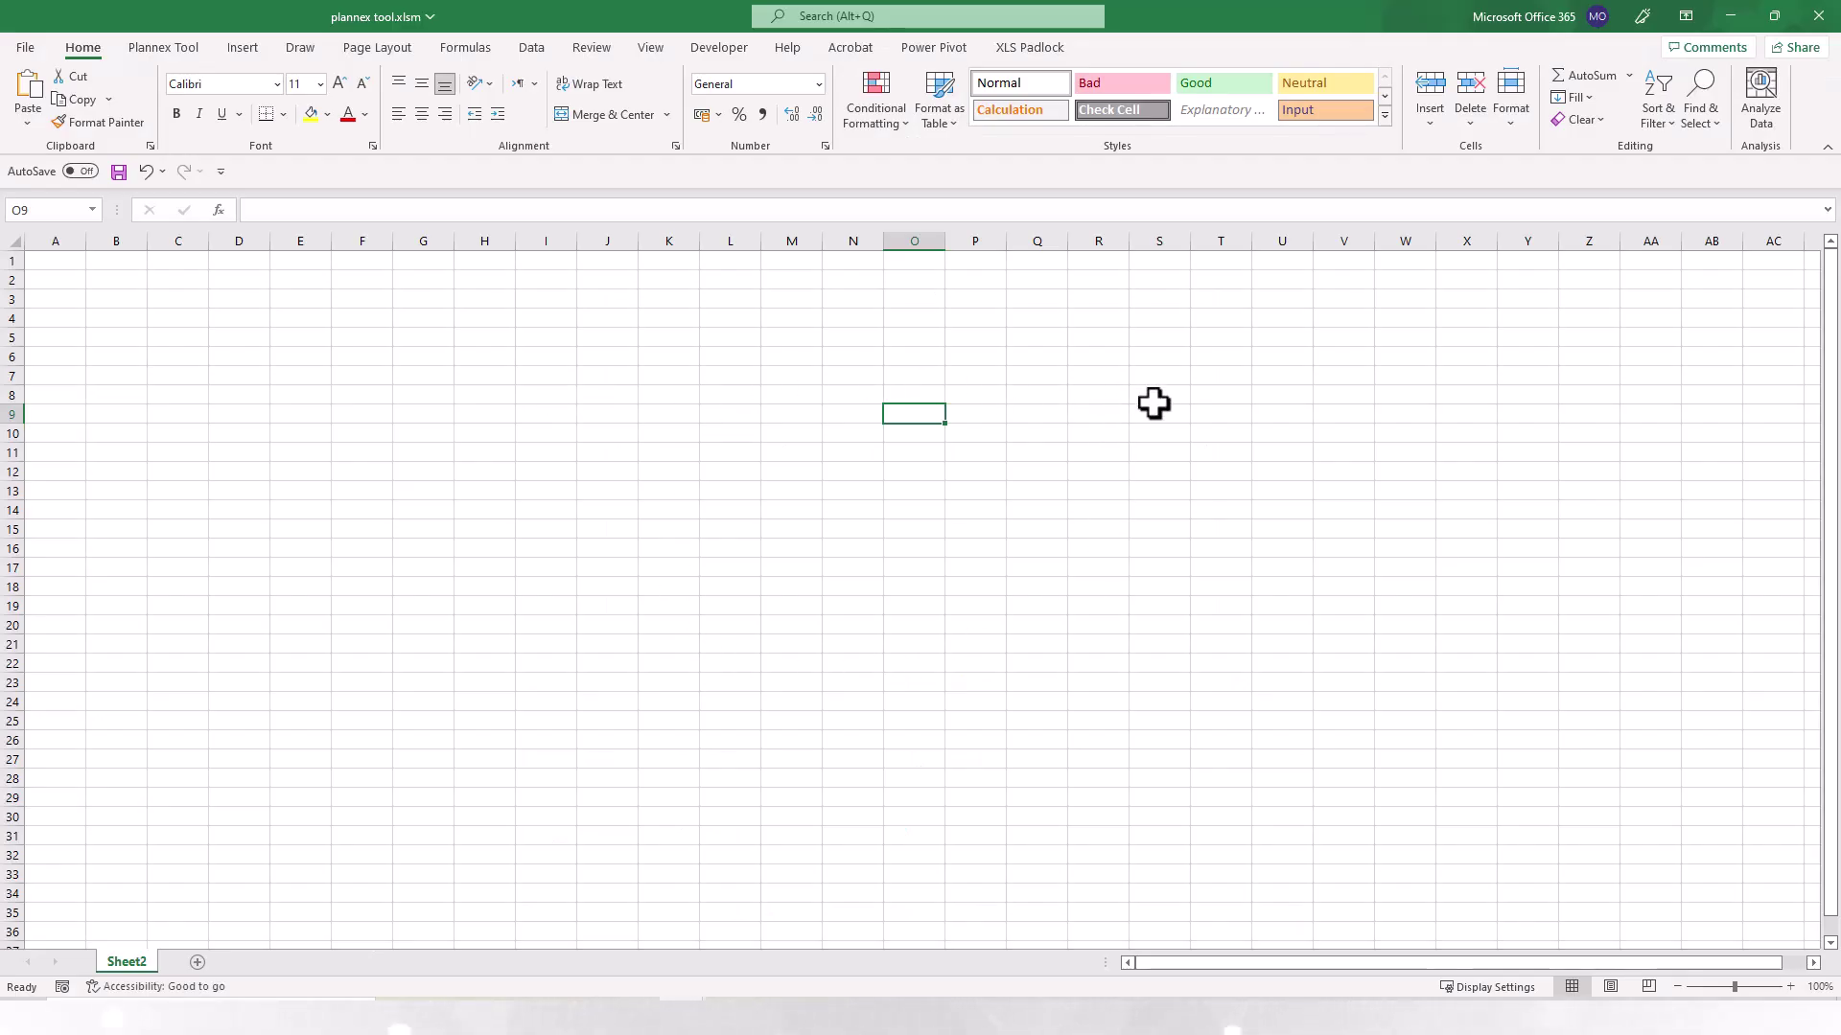
Save the plannex tool workbook as an Excel Add-in (*.xlam) in the AddIns folder
click(158, 48)
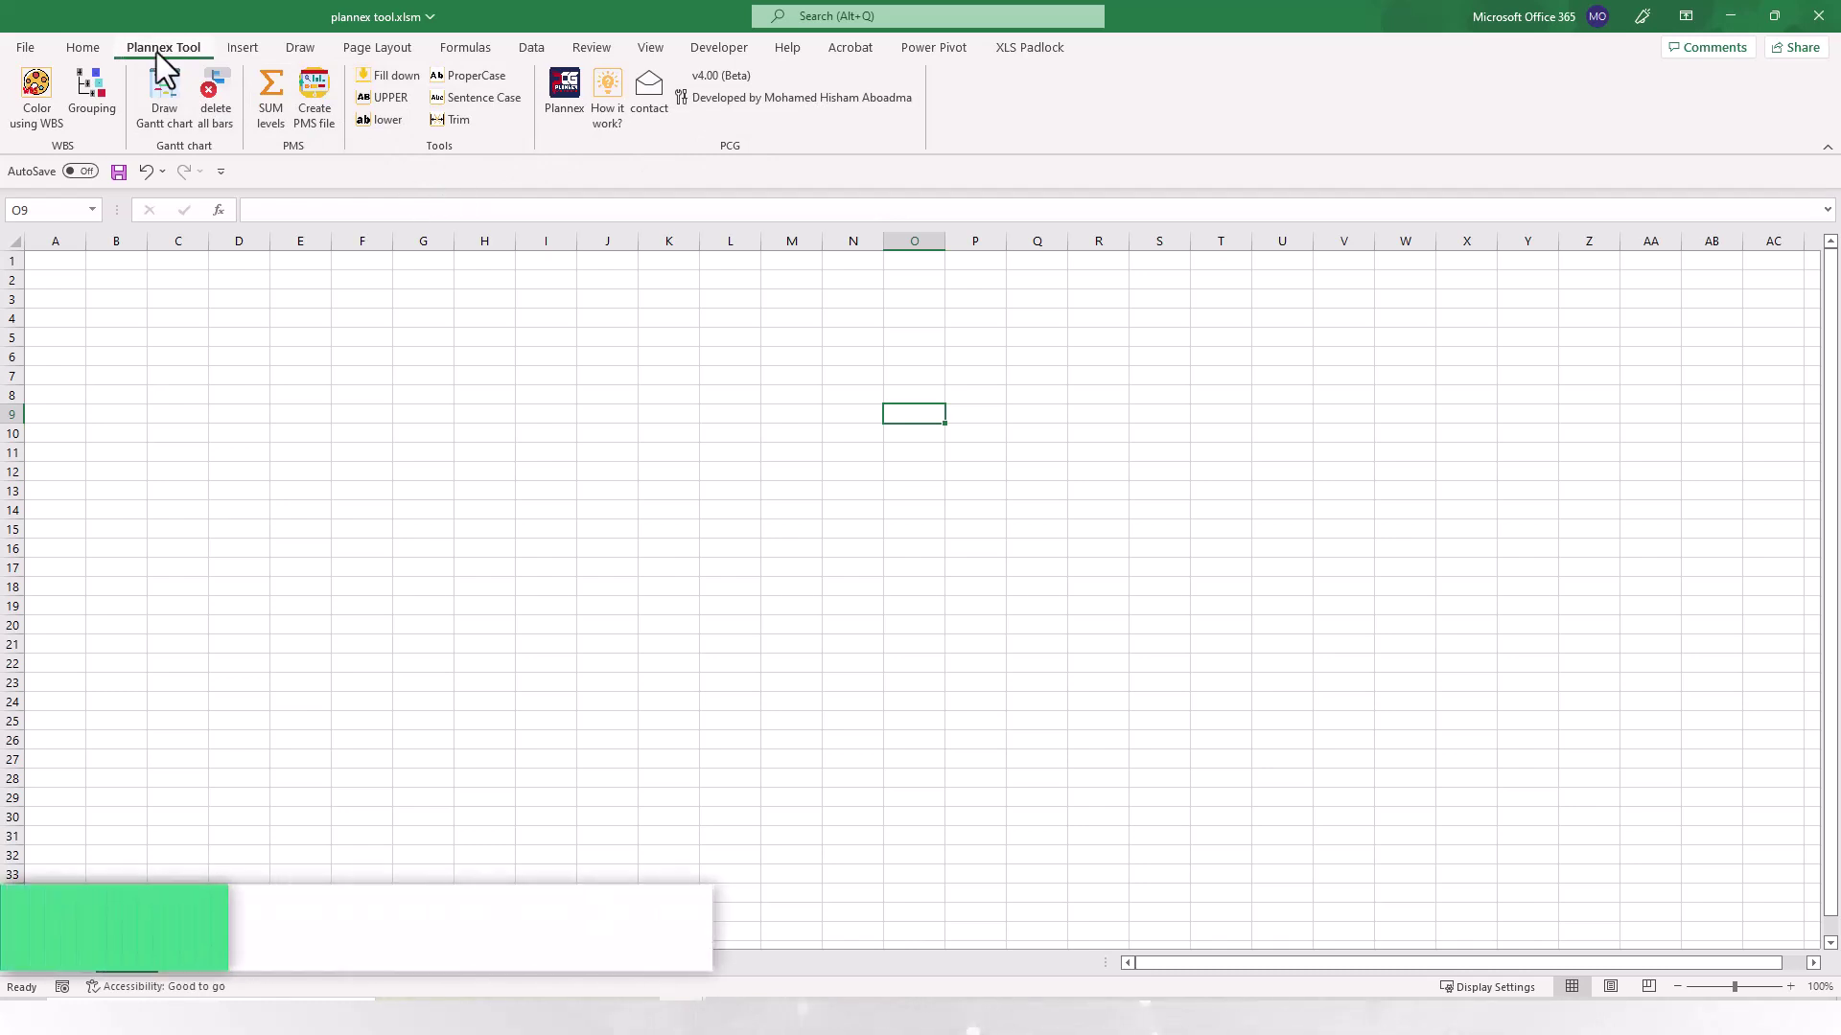
click(23, 46)
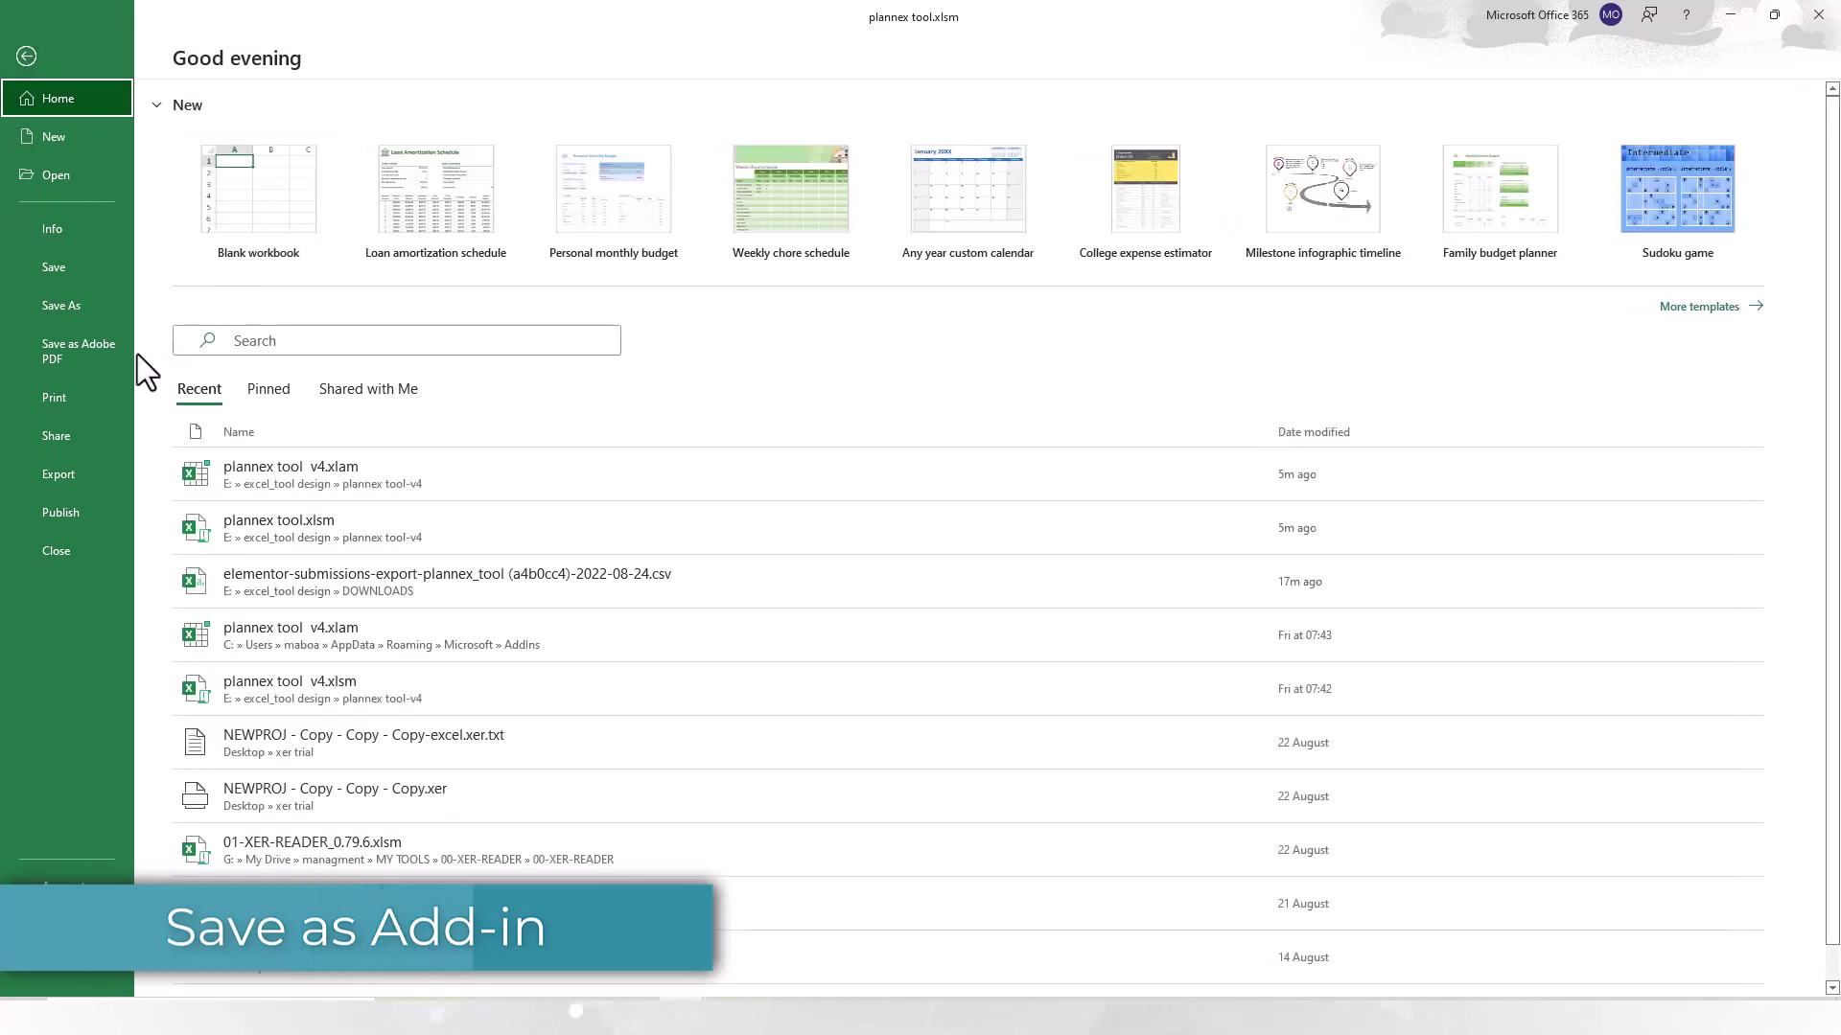
click(72, 304)
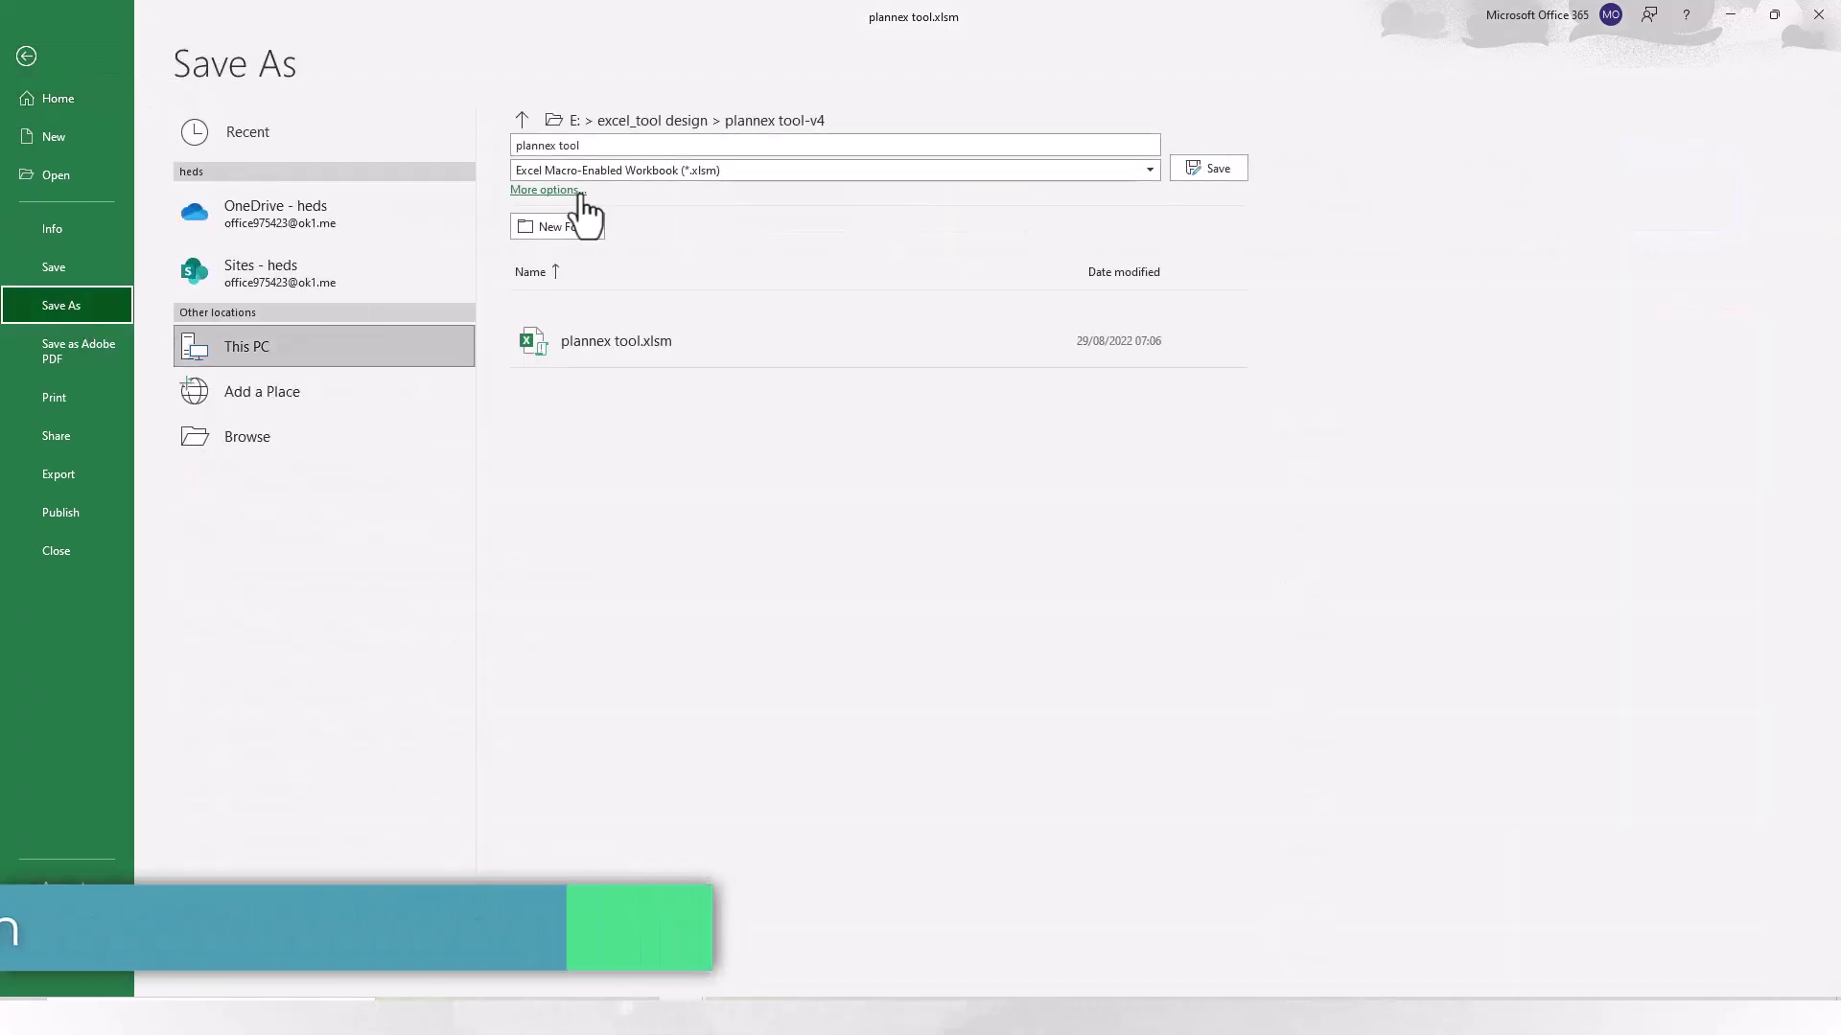
click(796, 174)
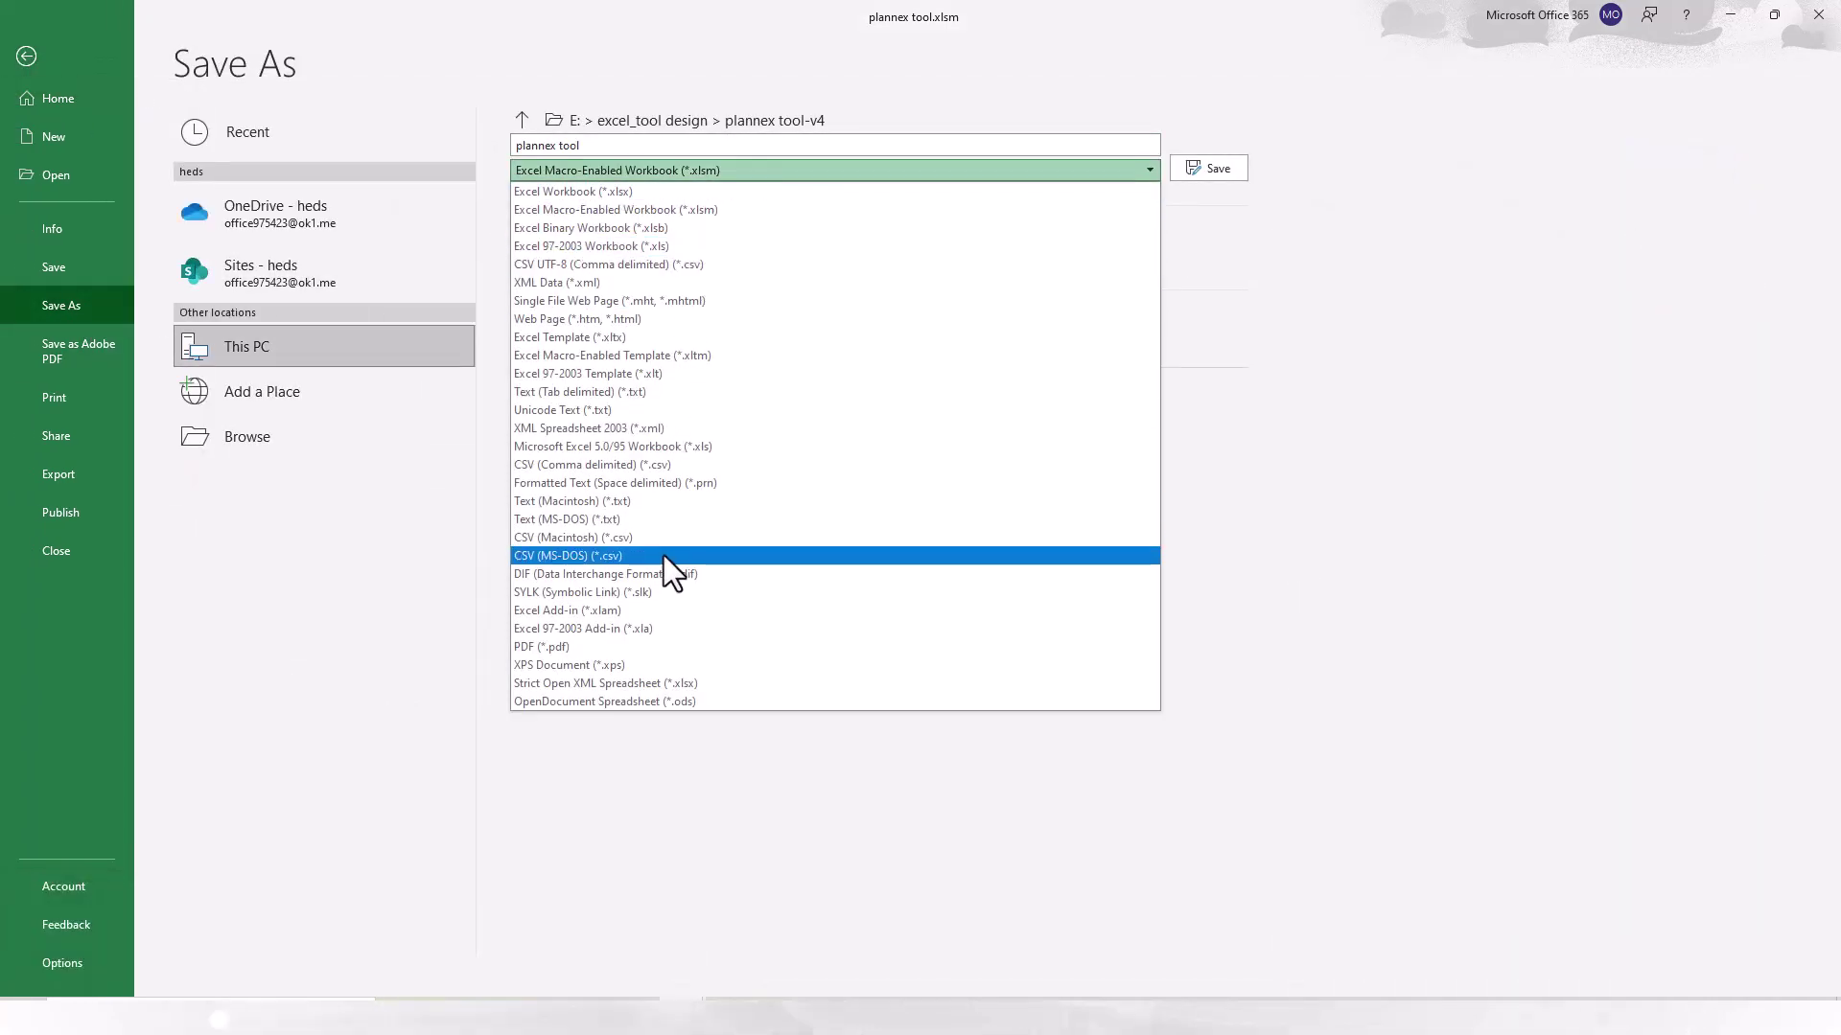
click(607, 612)
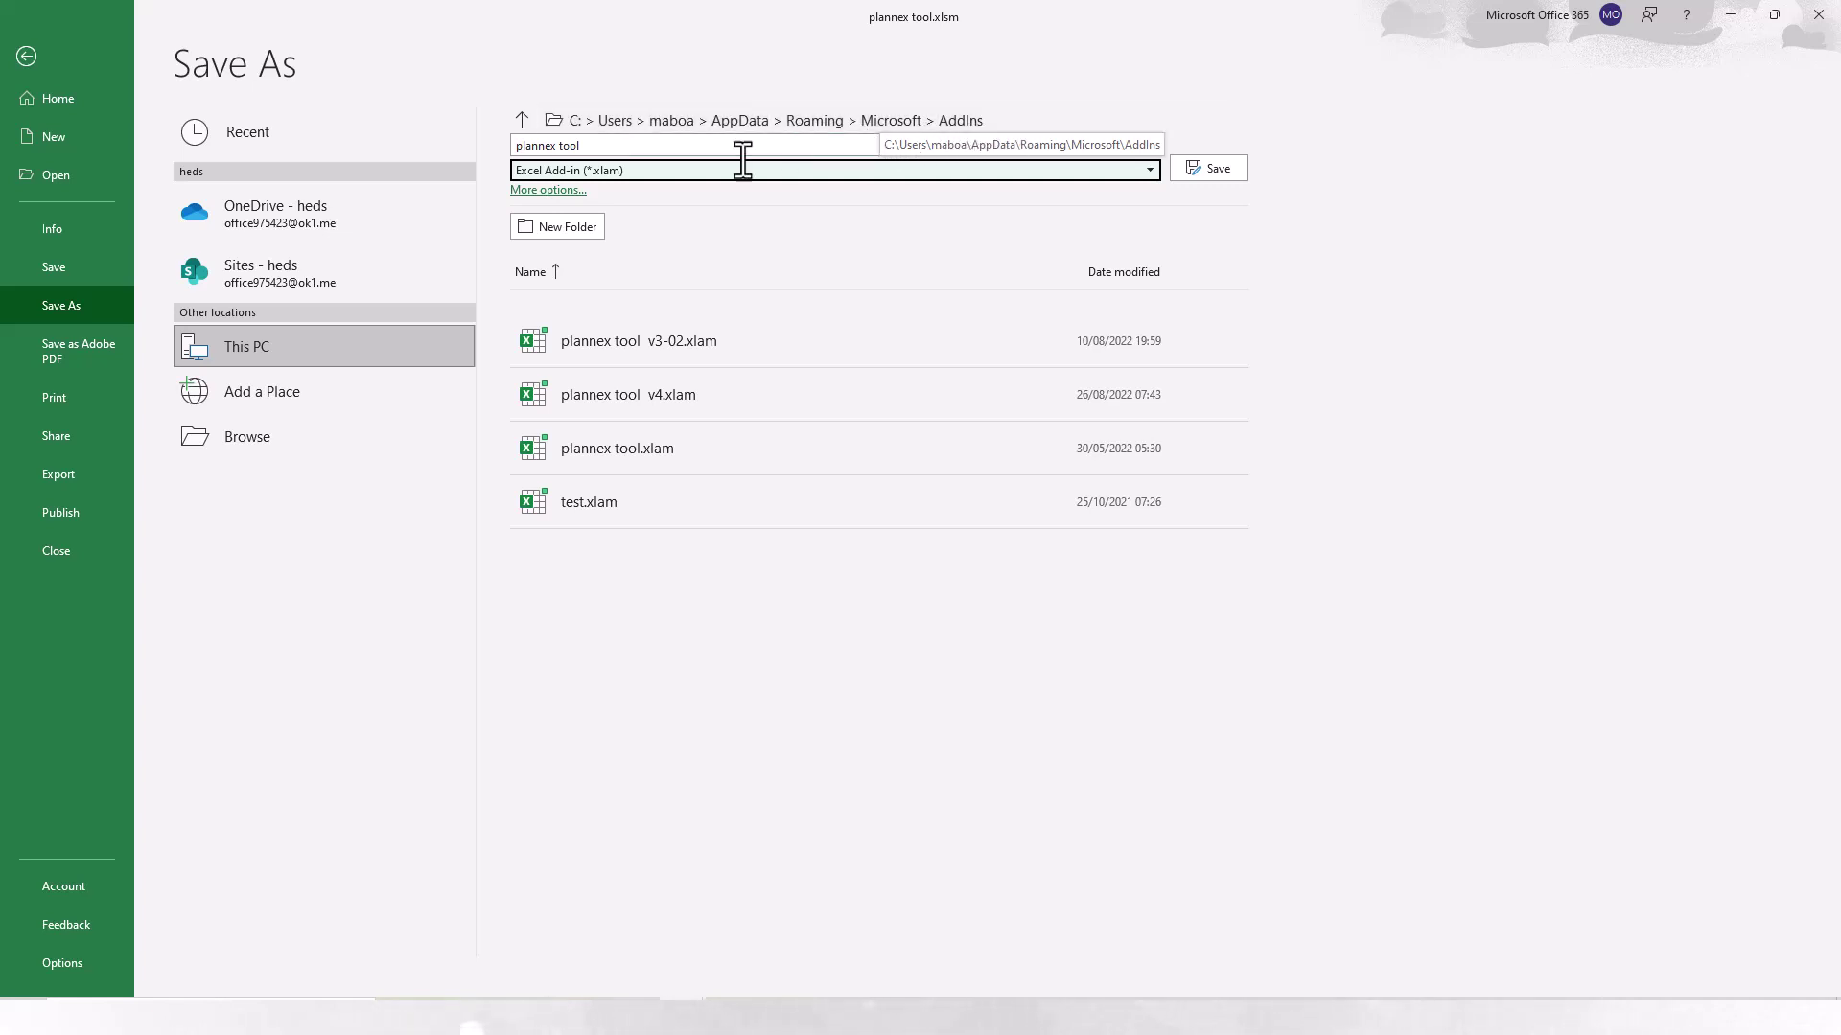
click(1210, 168)
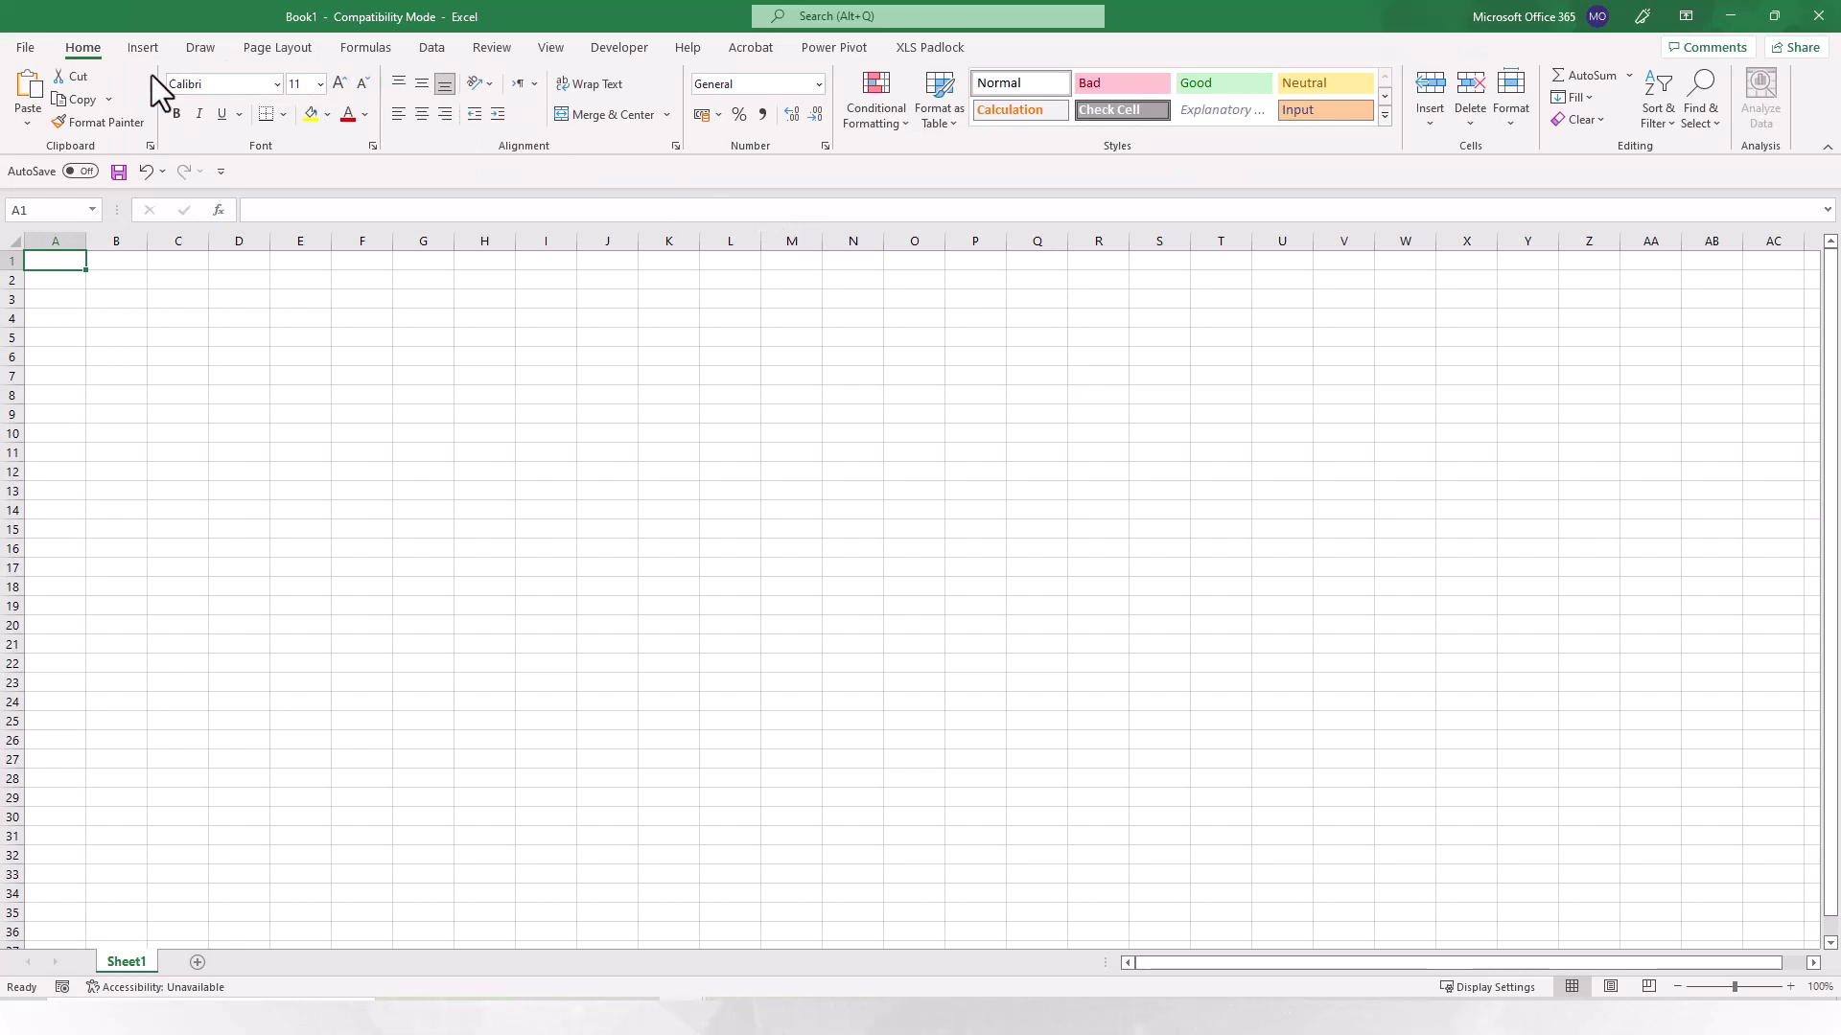
Enable the Plannex Tool add-in in the Excel add-ins list and show its ribbon commands
click(29, 48)
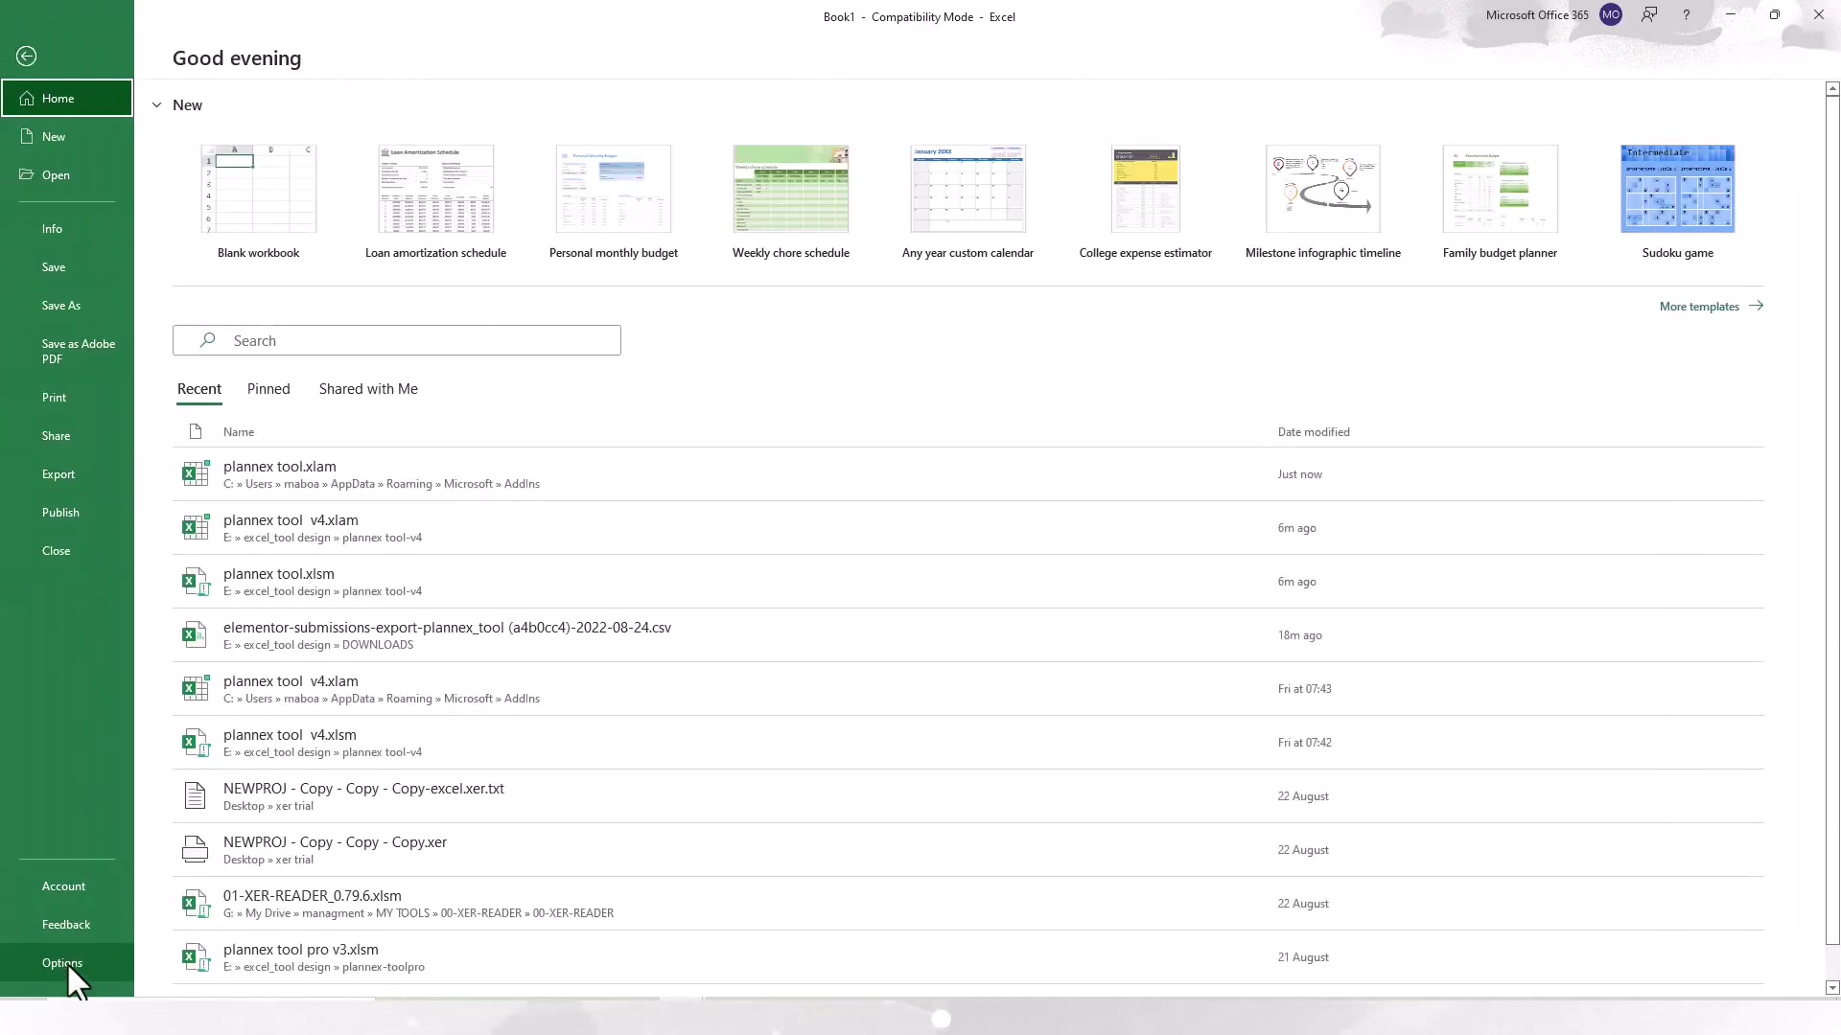
click(73, 959)
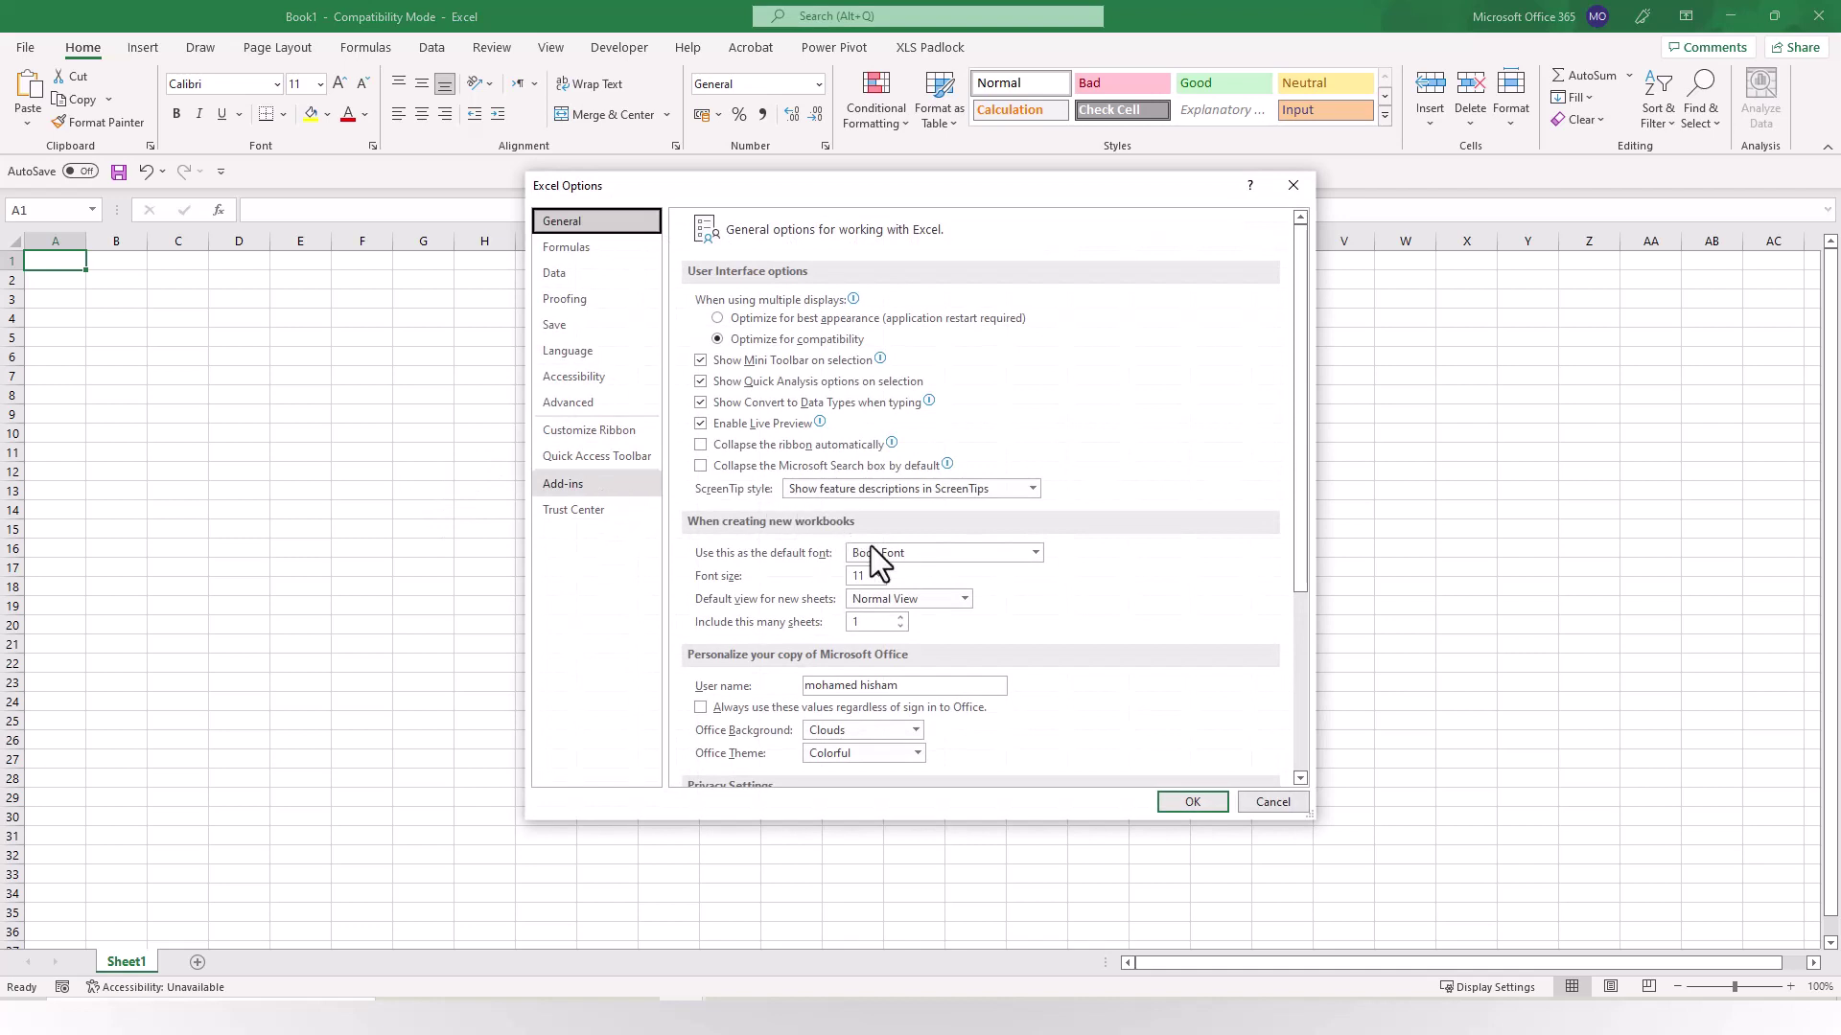
click(576, 485)
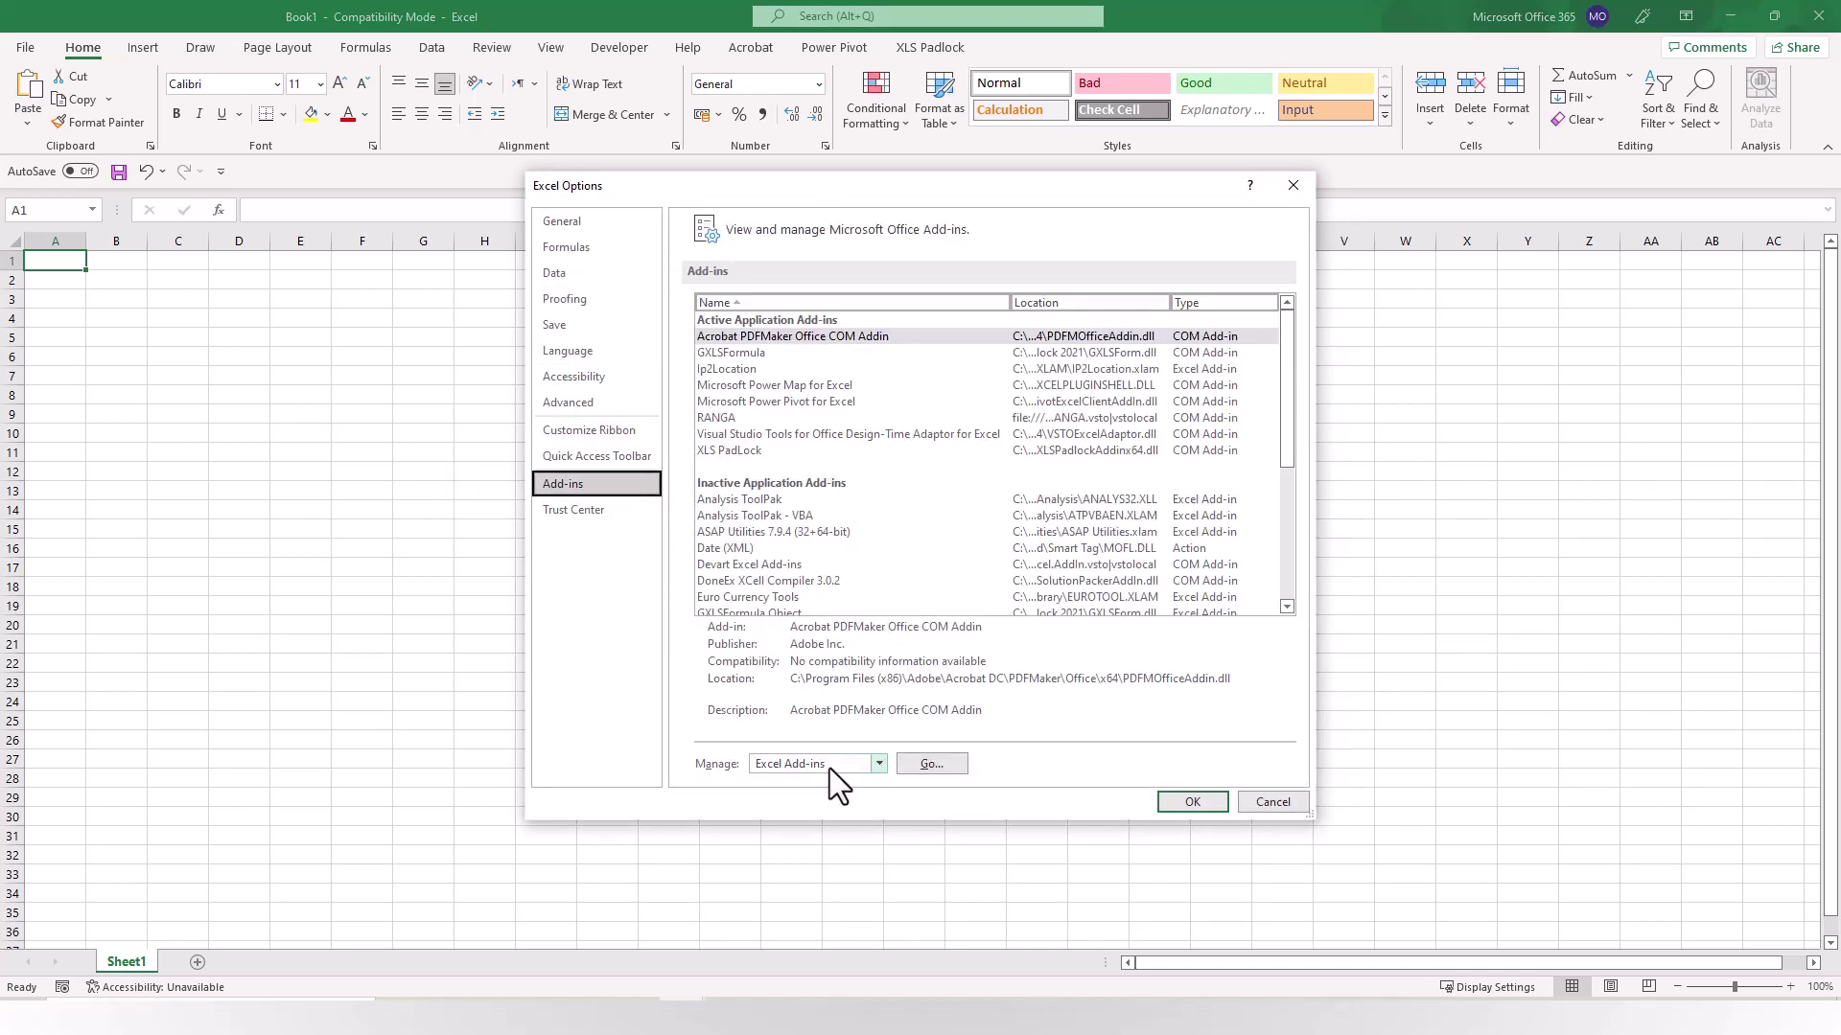
click(930, 763)
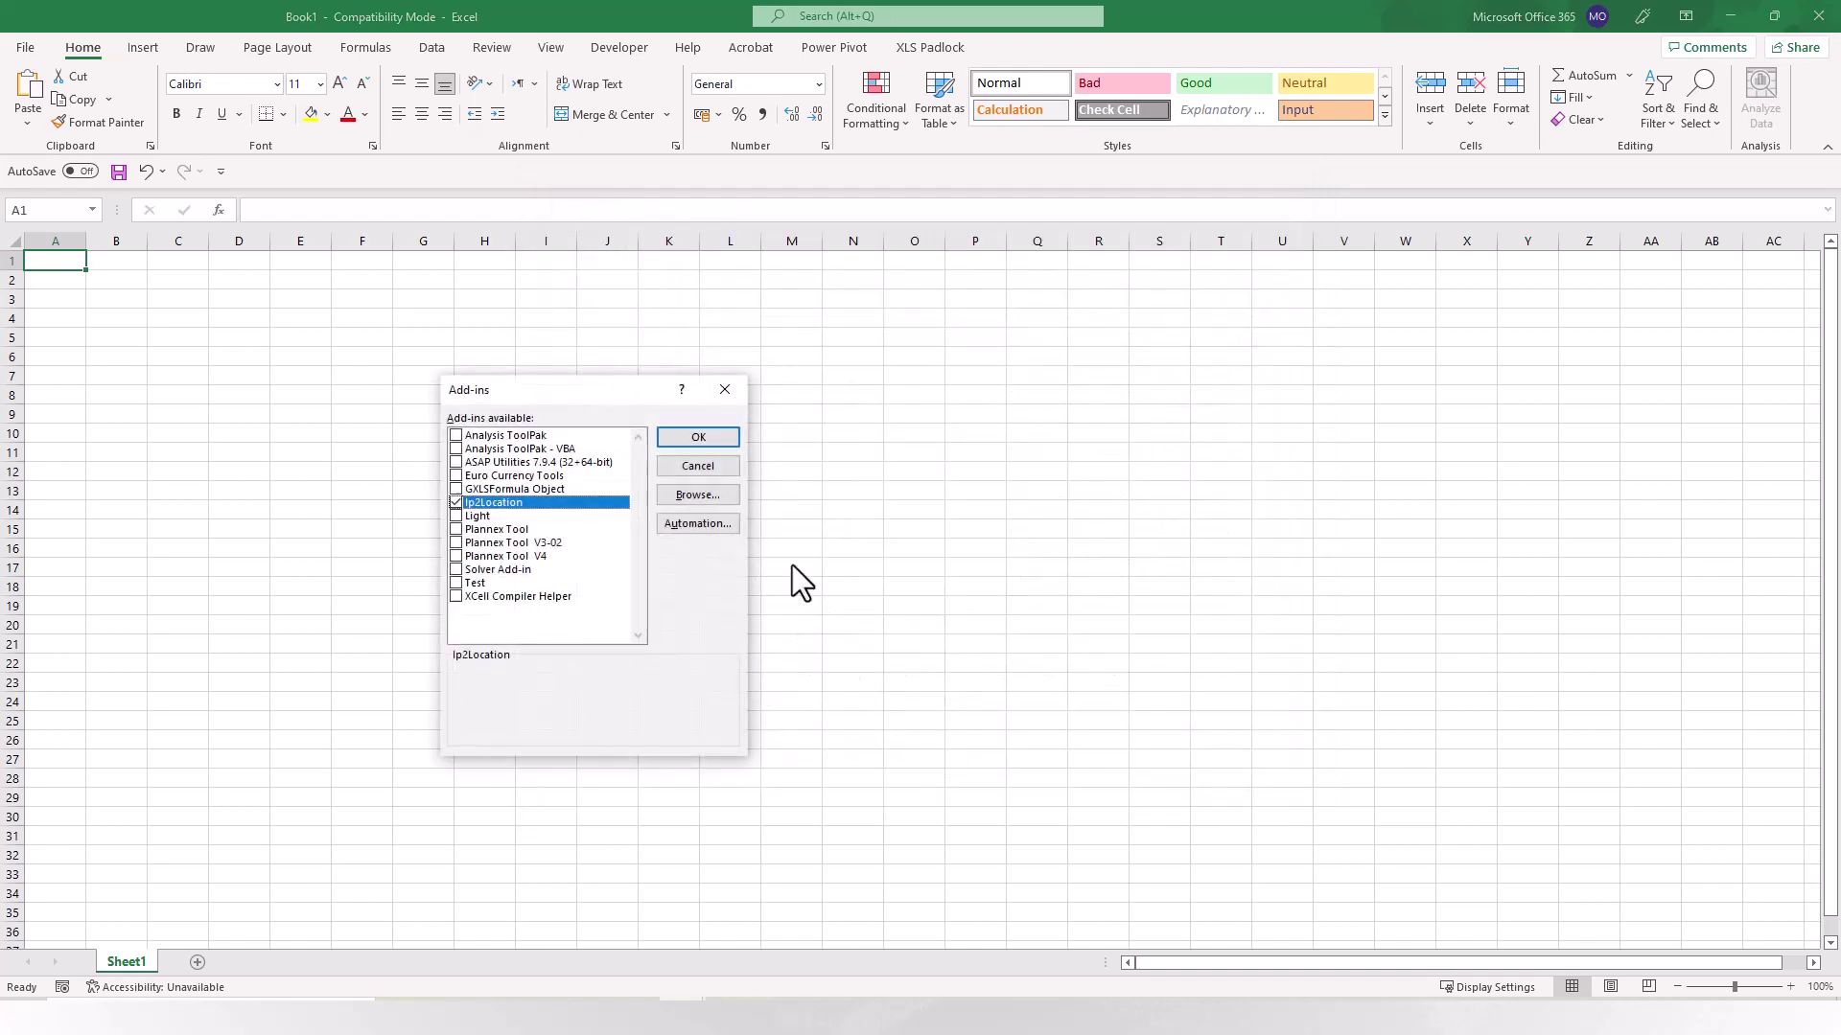
click(455, 529)
click(682, 437)
click(973, 579)
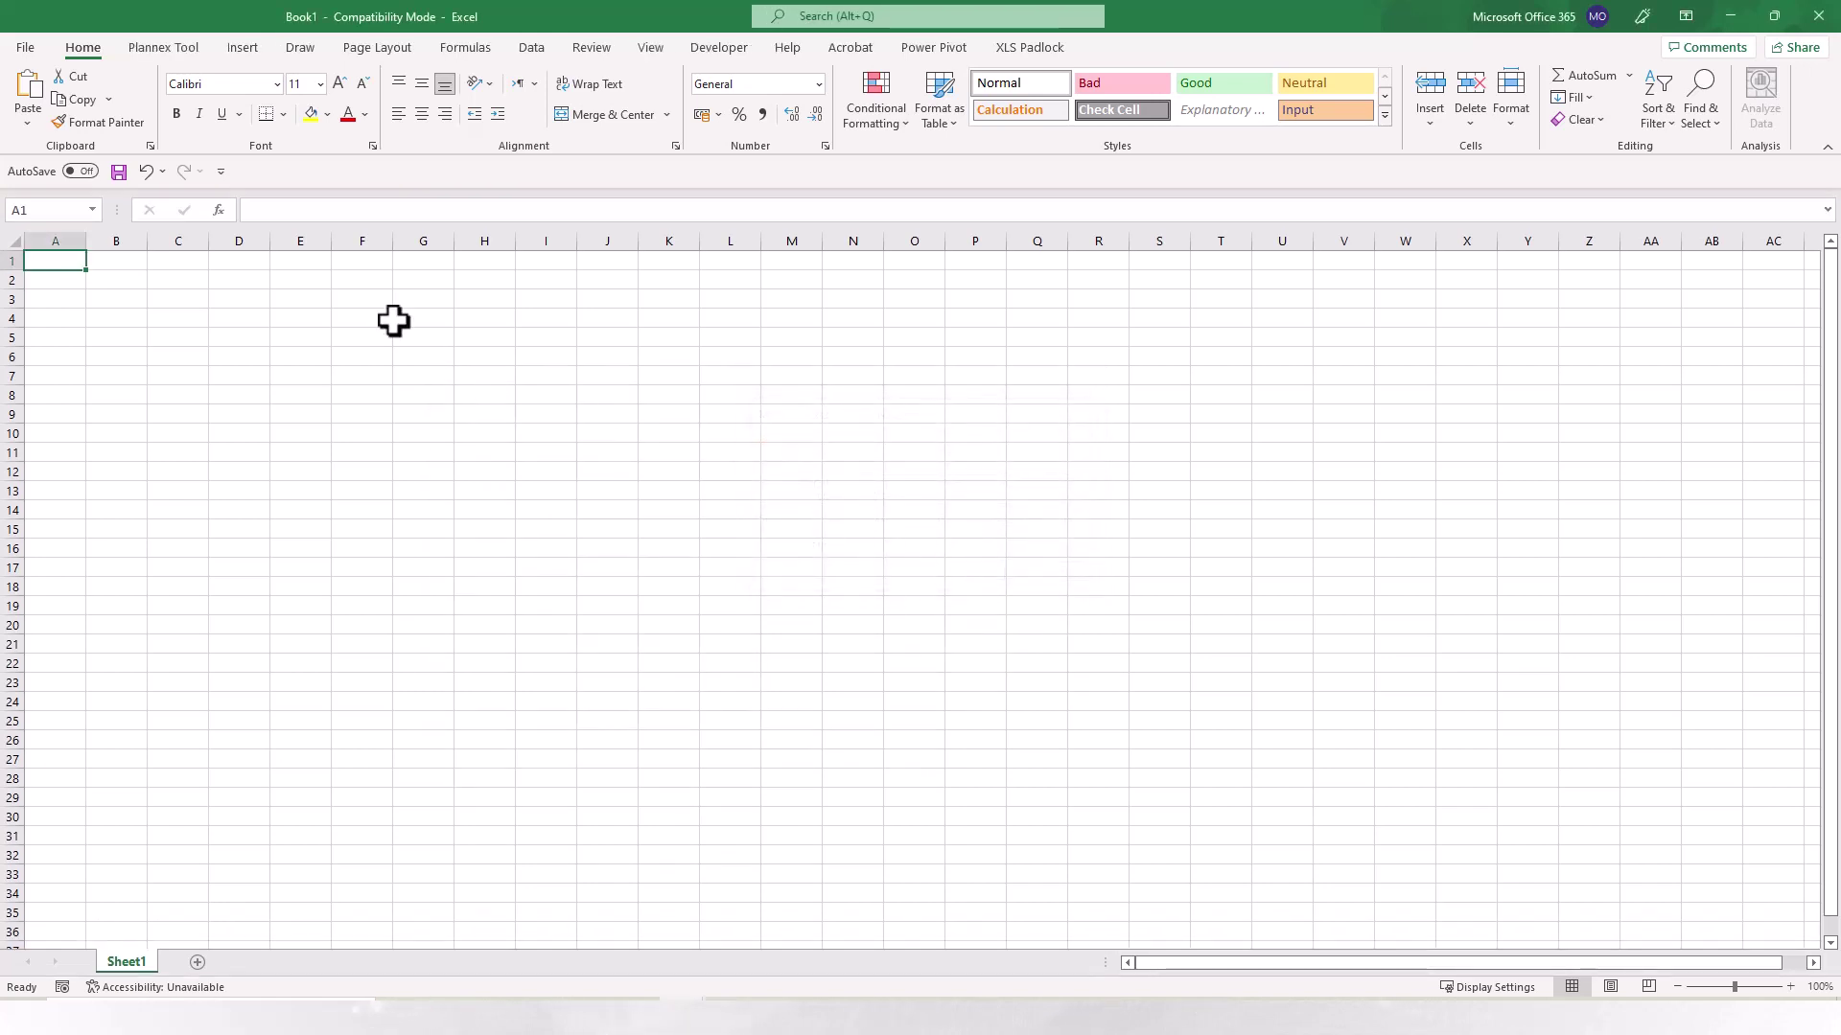
click(161, 52)
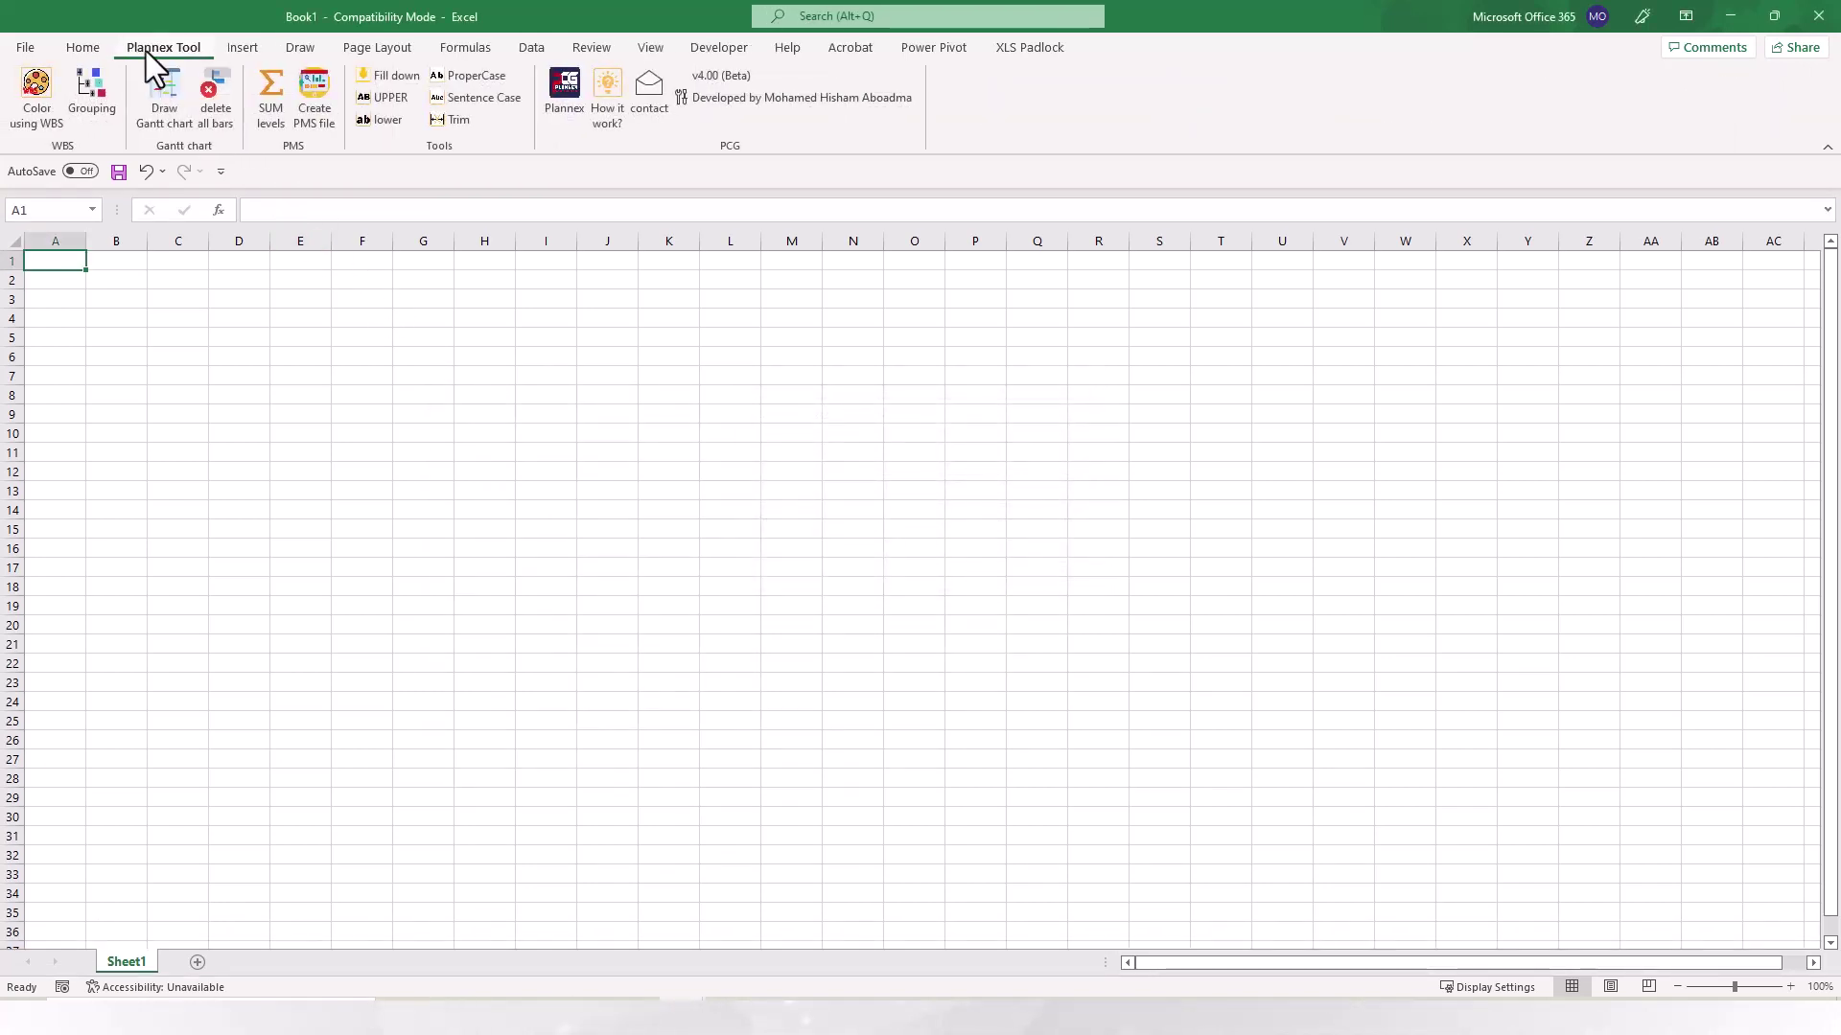
Close the blank Book1 workbook, start a new Excel window and show the Plannex Tool commands
click(1818, 17)
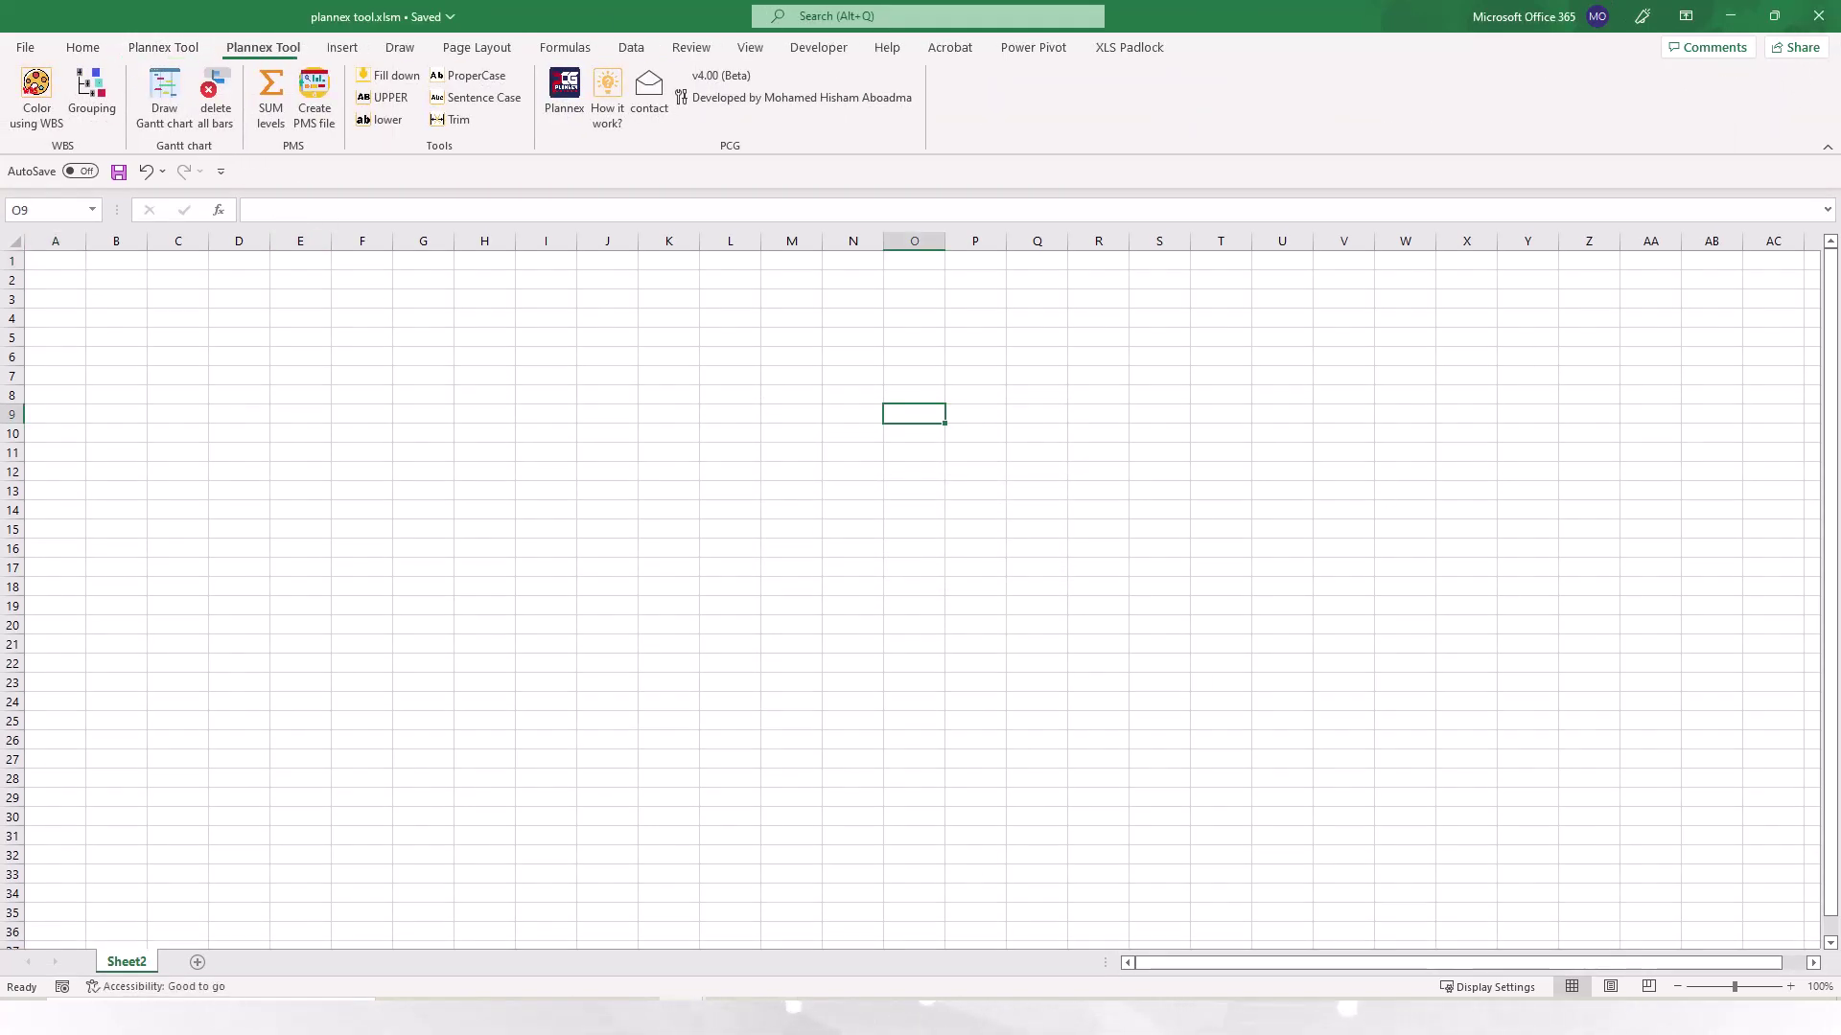
right_click(683, 1016)
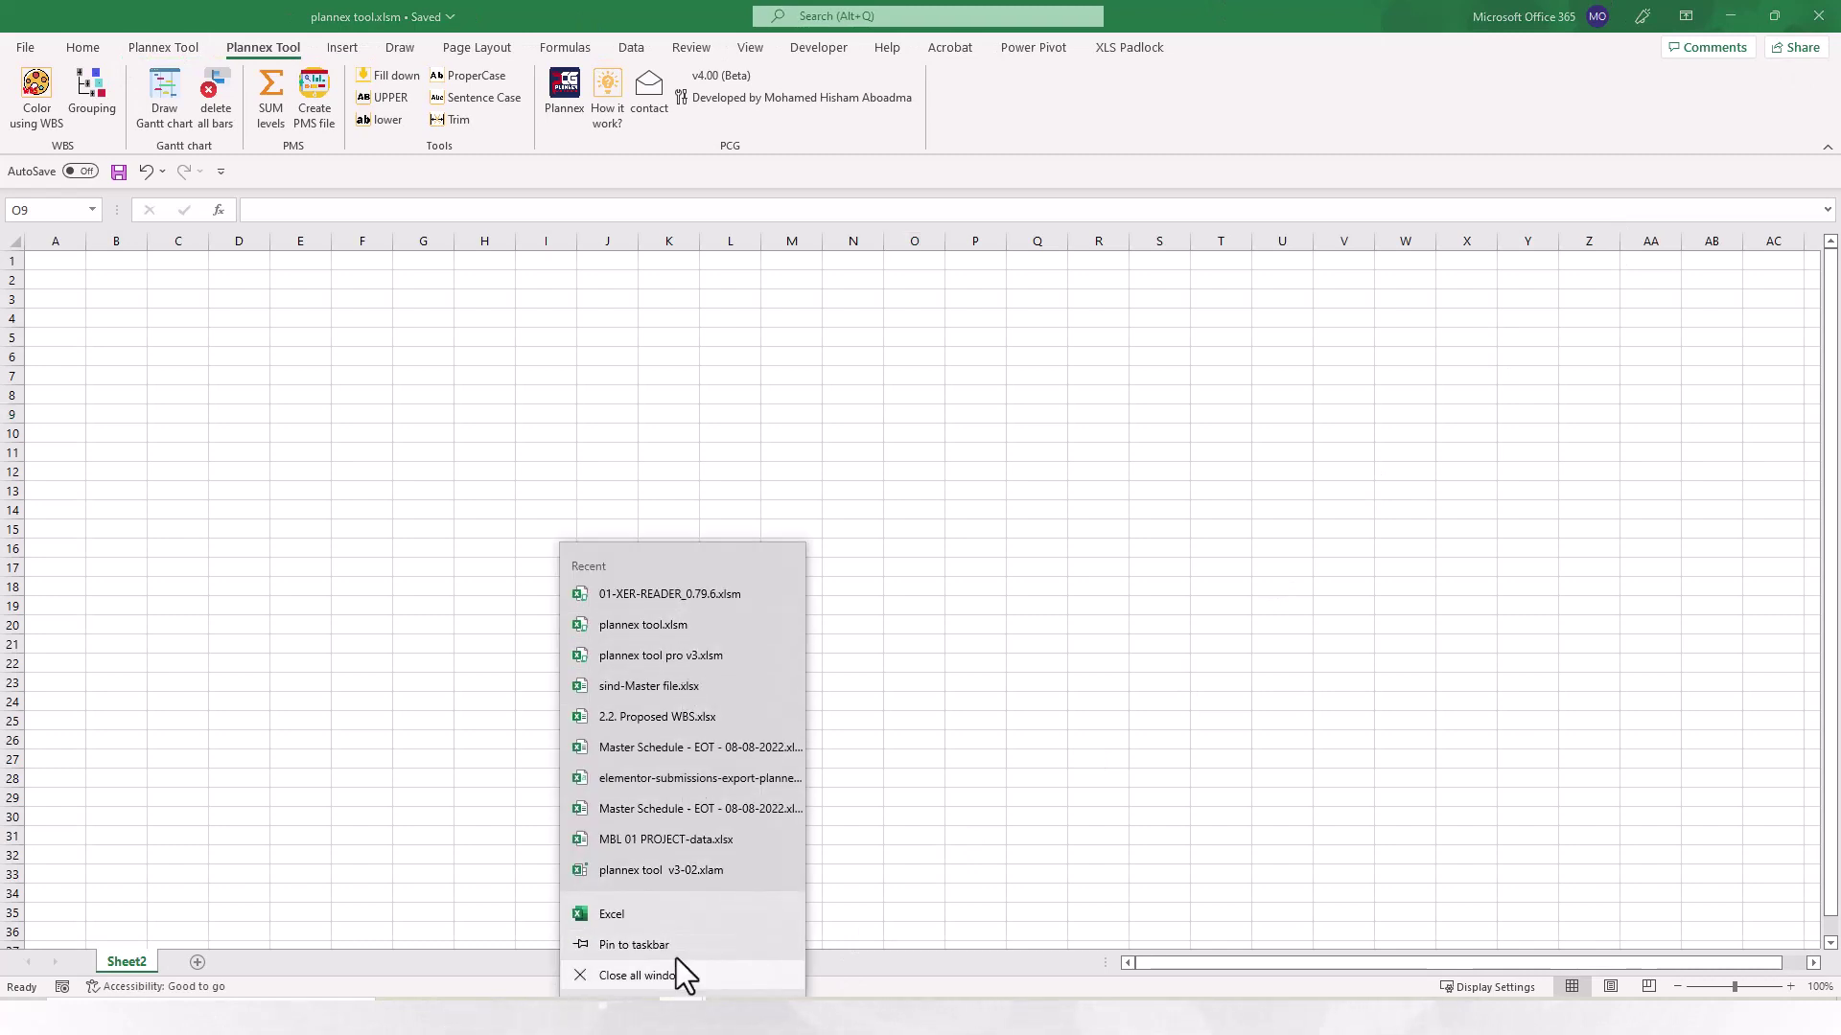
click(675, 912)
click(158, 47)
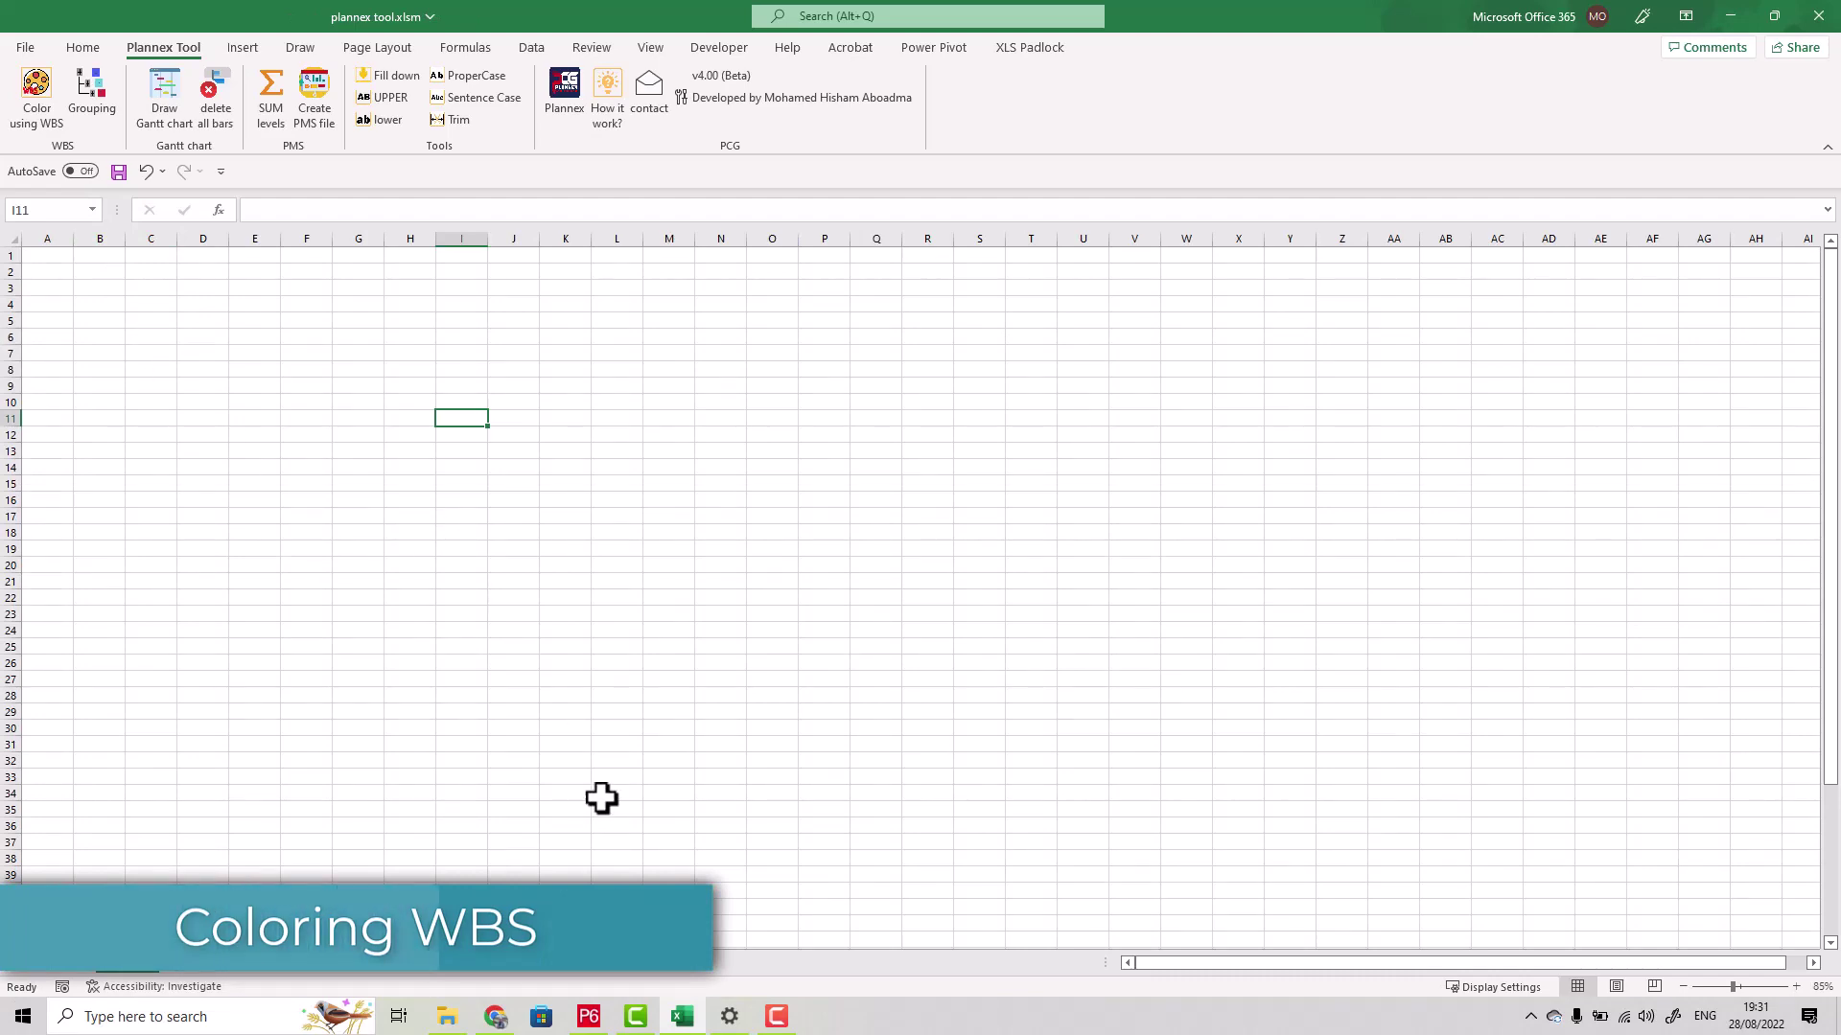
Switch to Primavera P6 and copy all activities and WBS rows of the GIZA -Villa-M1-BL project
click(589, 1016)
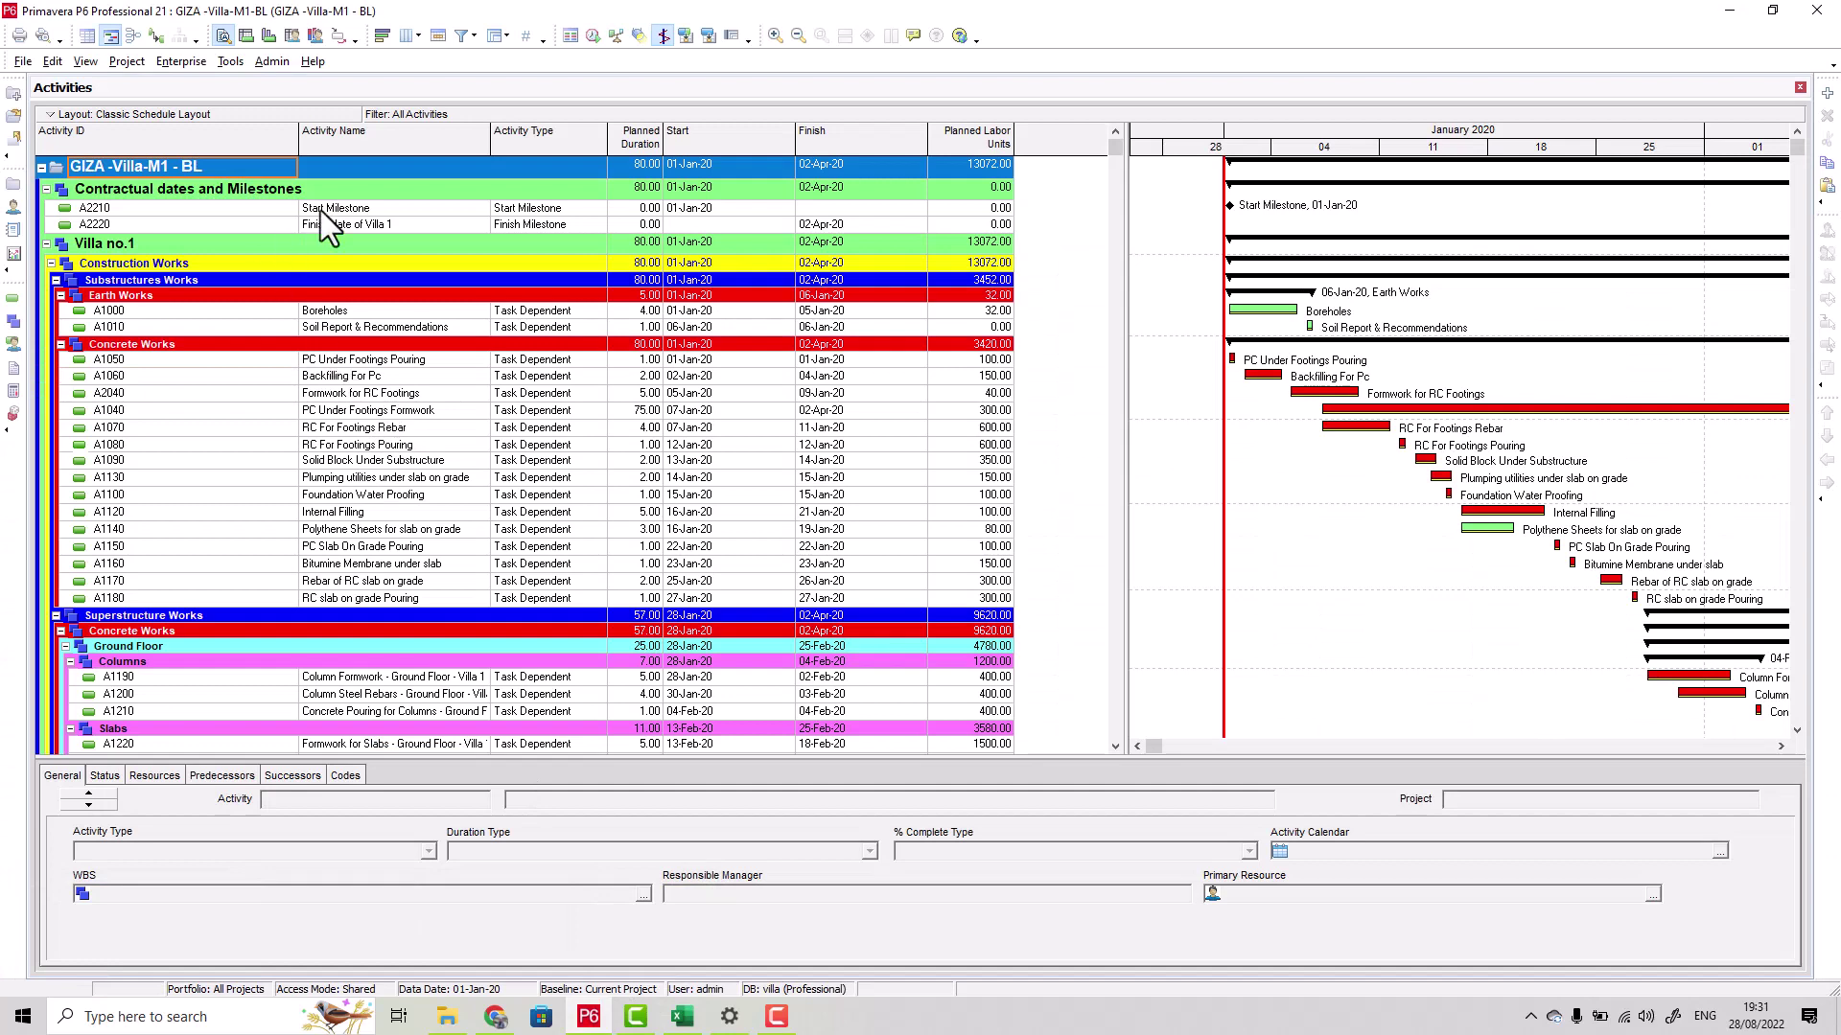
click(401, 394)
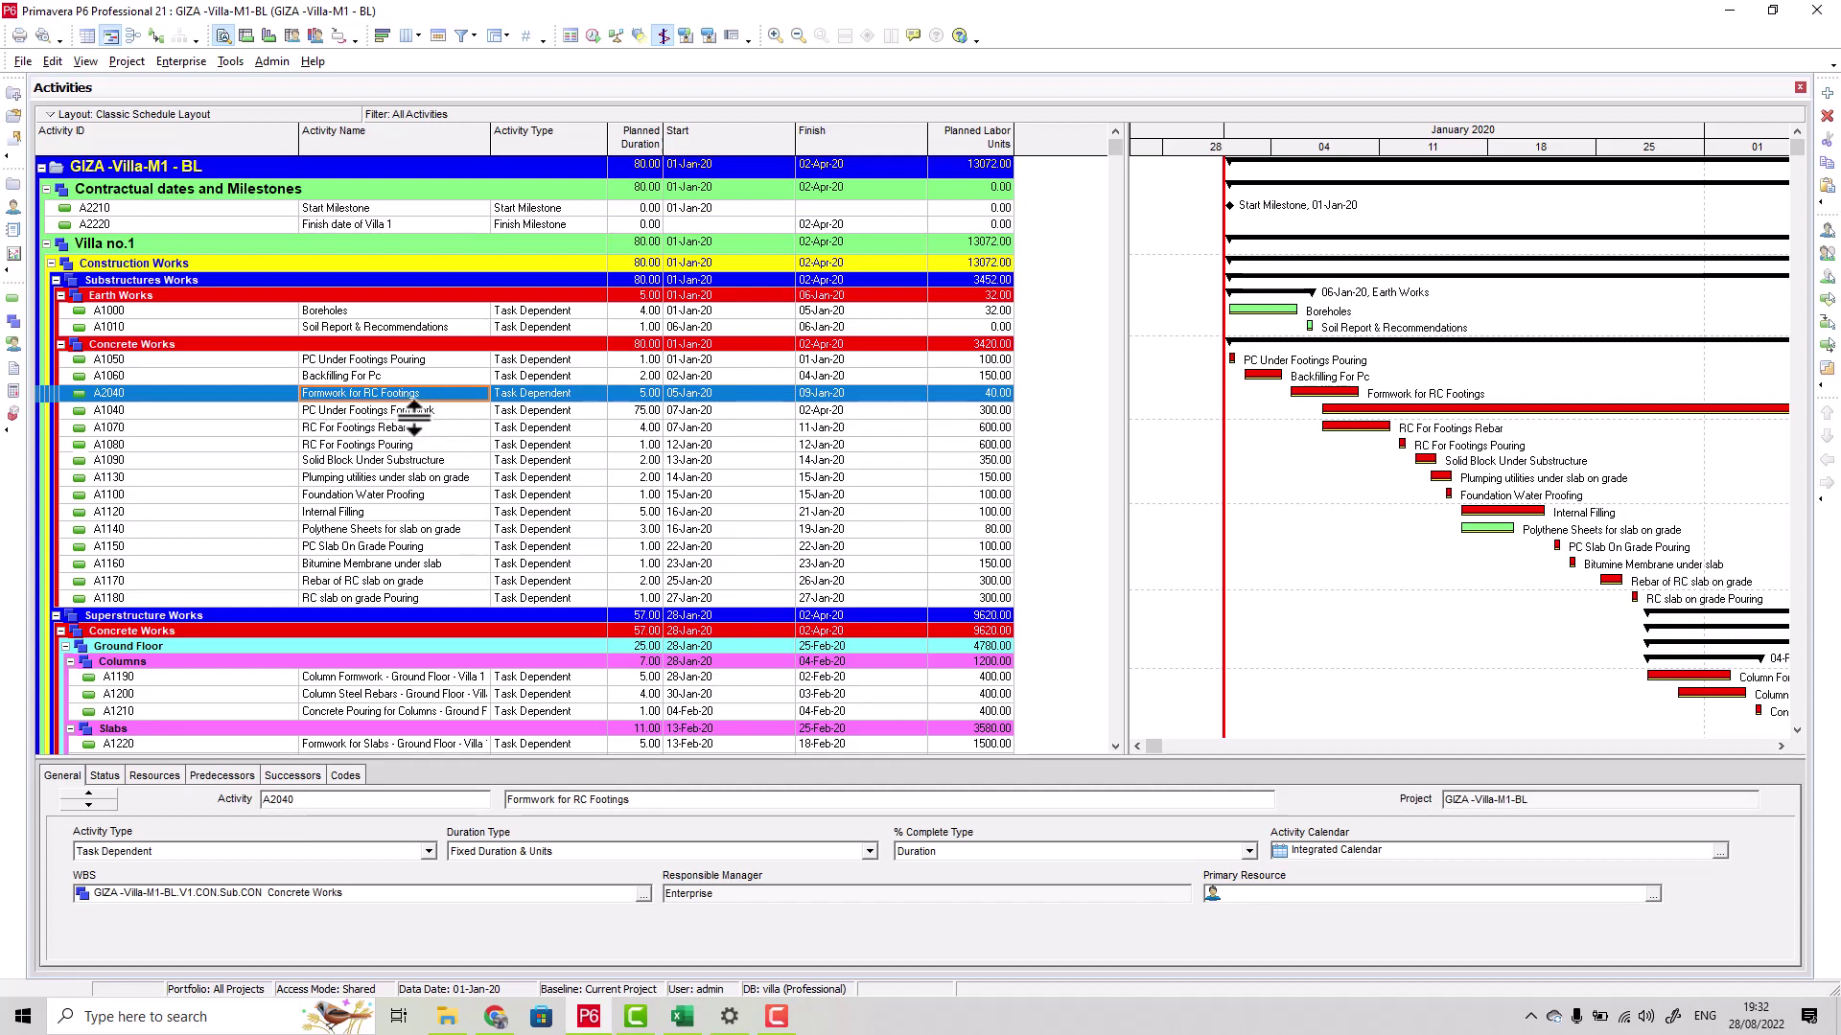
key(ctrl+a)
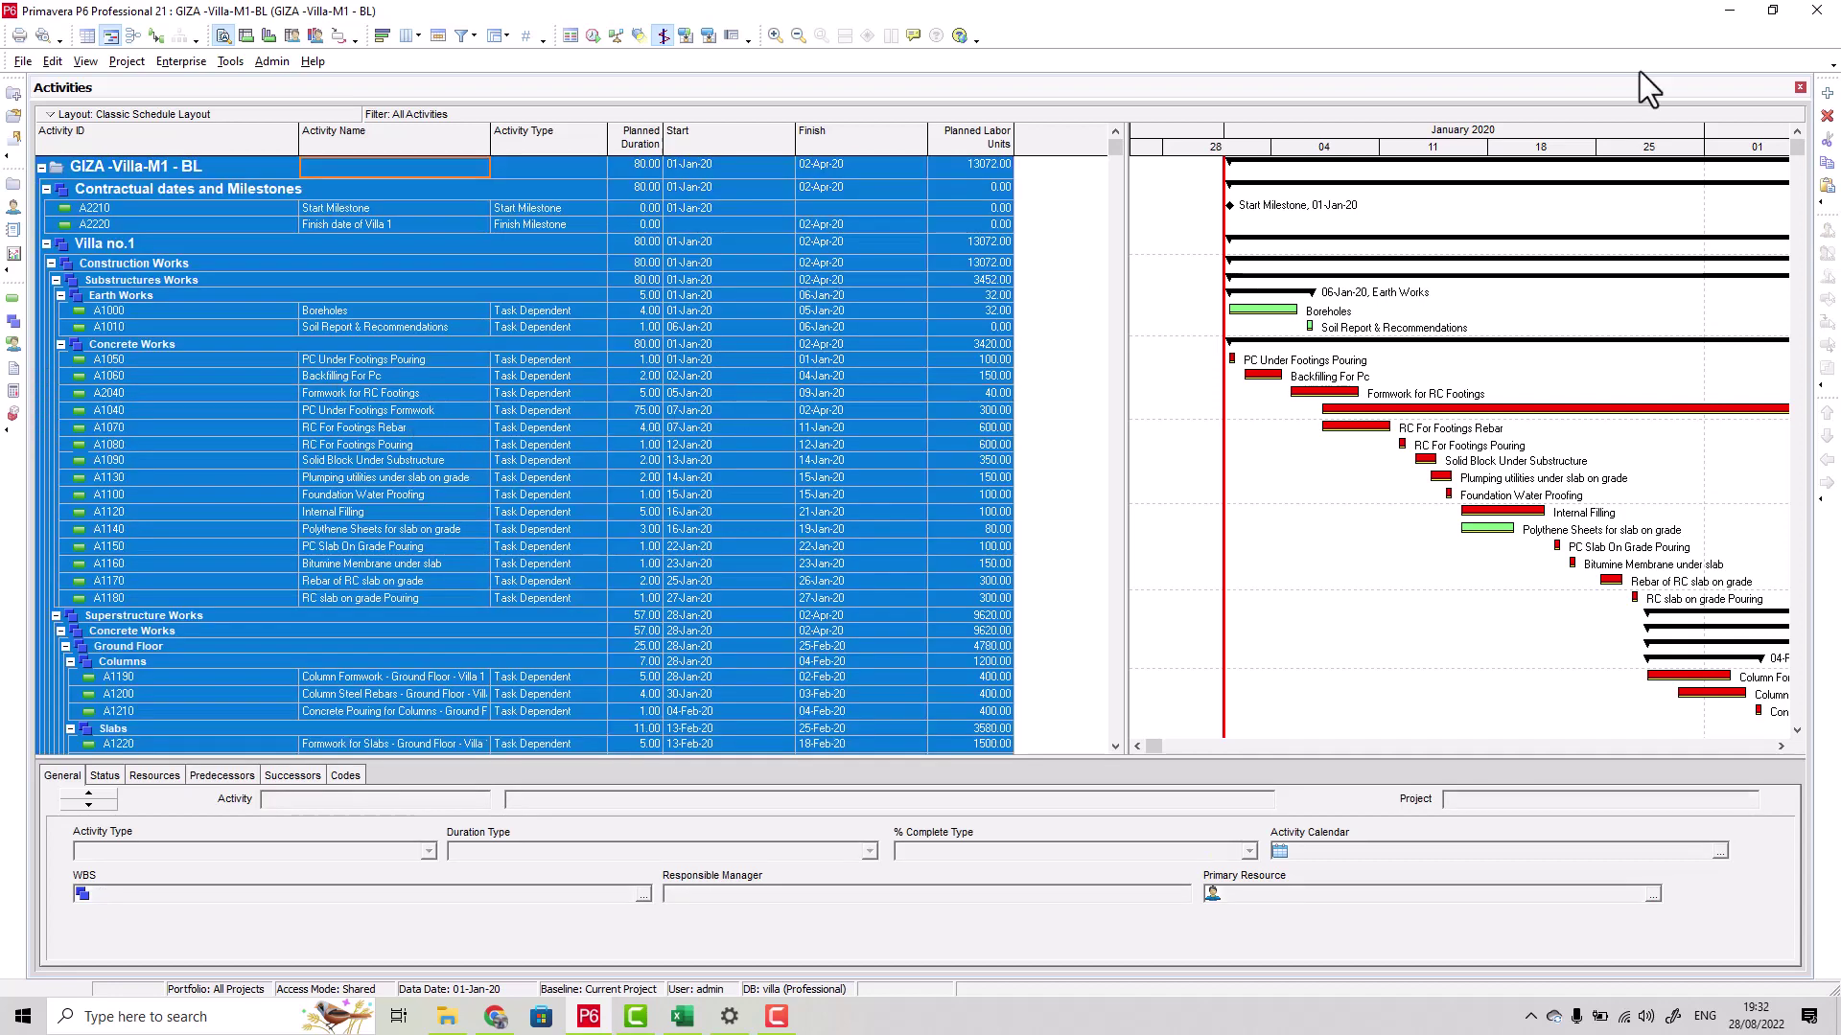
click(1730, 10)
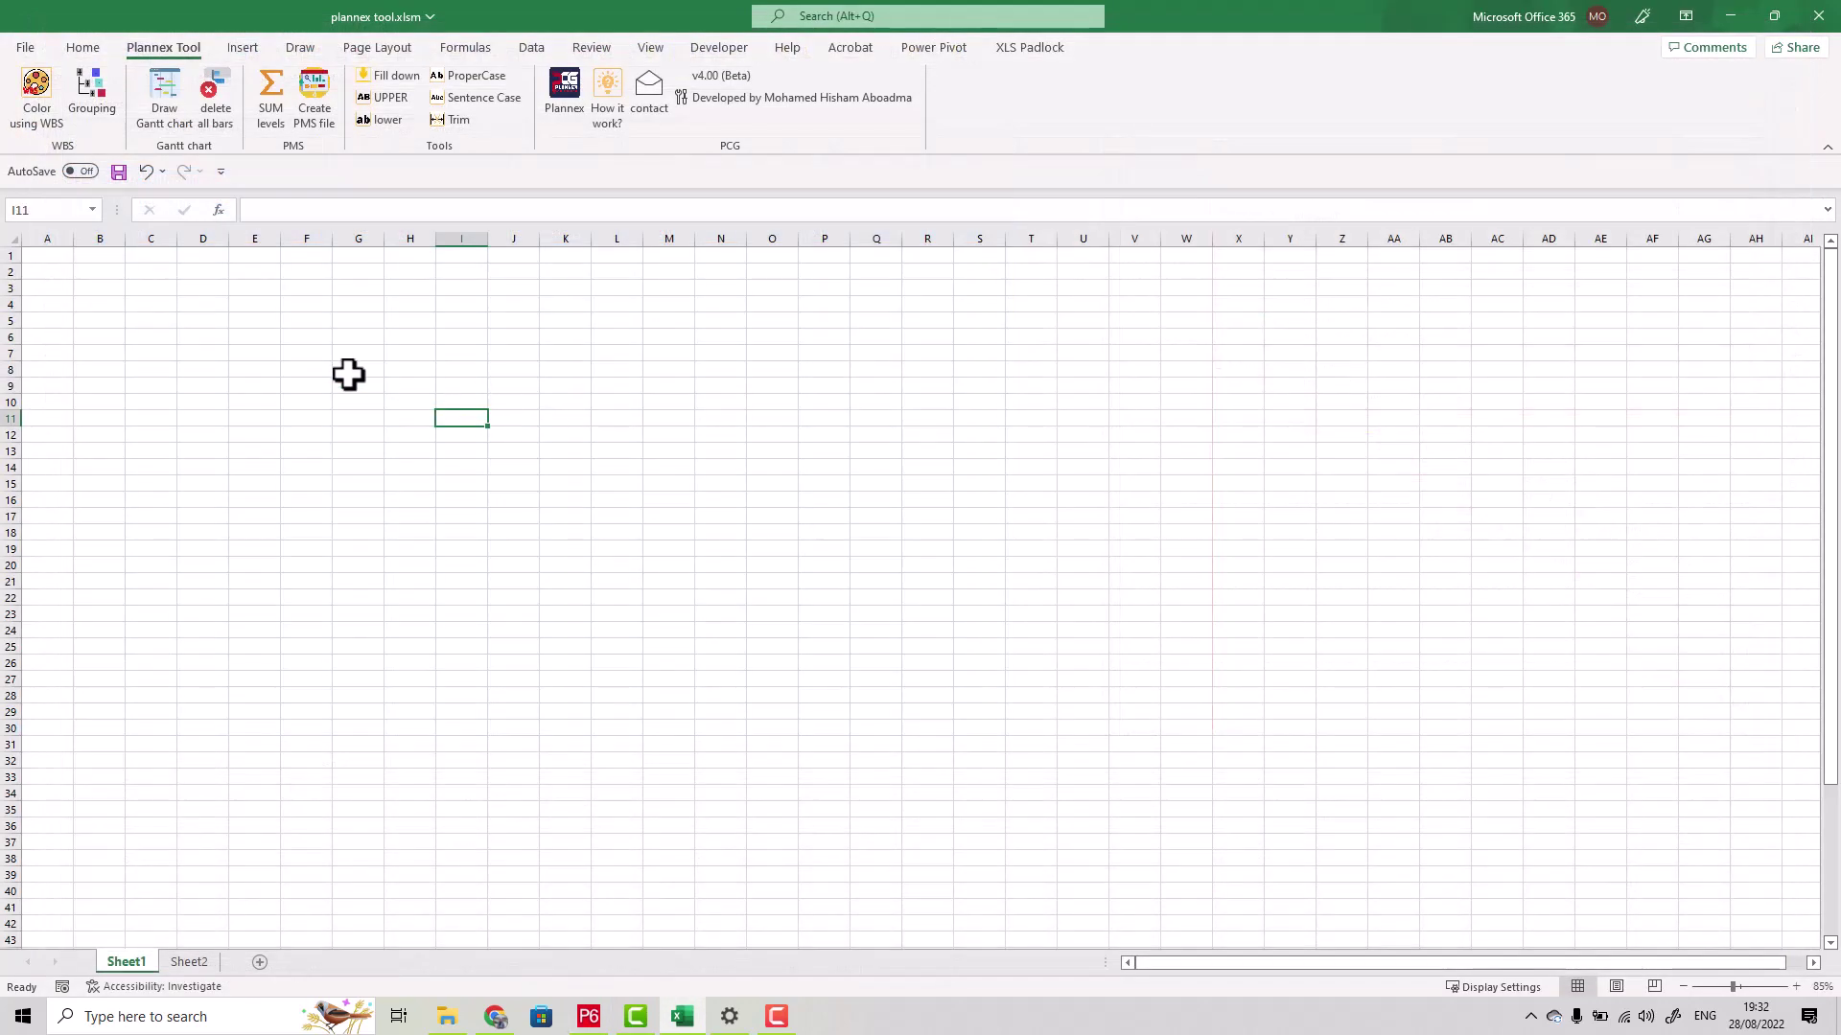
Paste the copied schedule at cell A1 of Sheet1 in Excel and colour its rows using the WBS
click(57, 257)
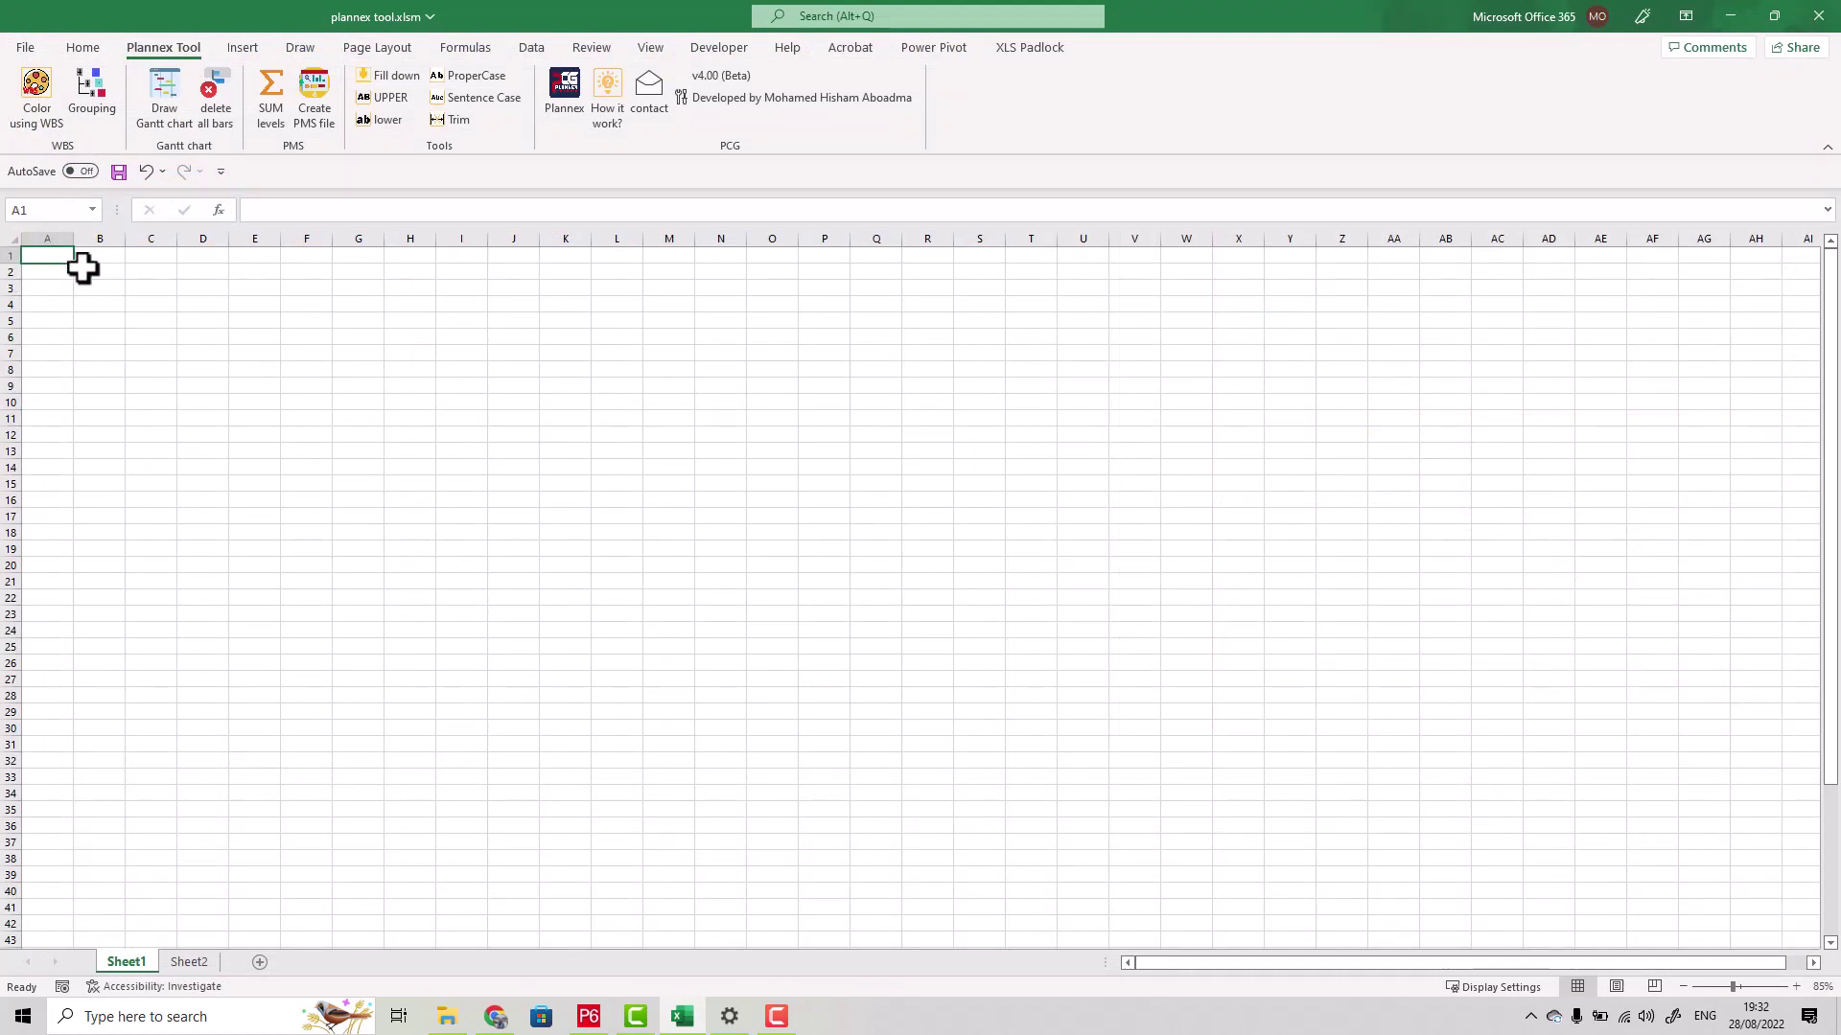
key(ctrl+v)
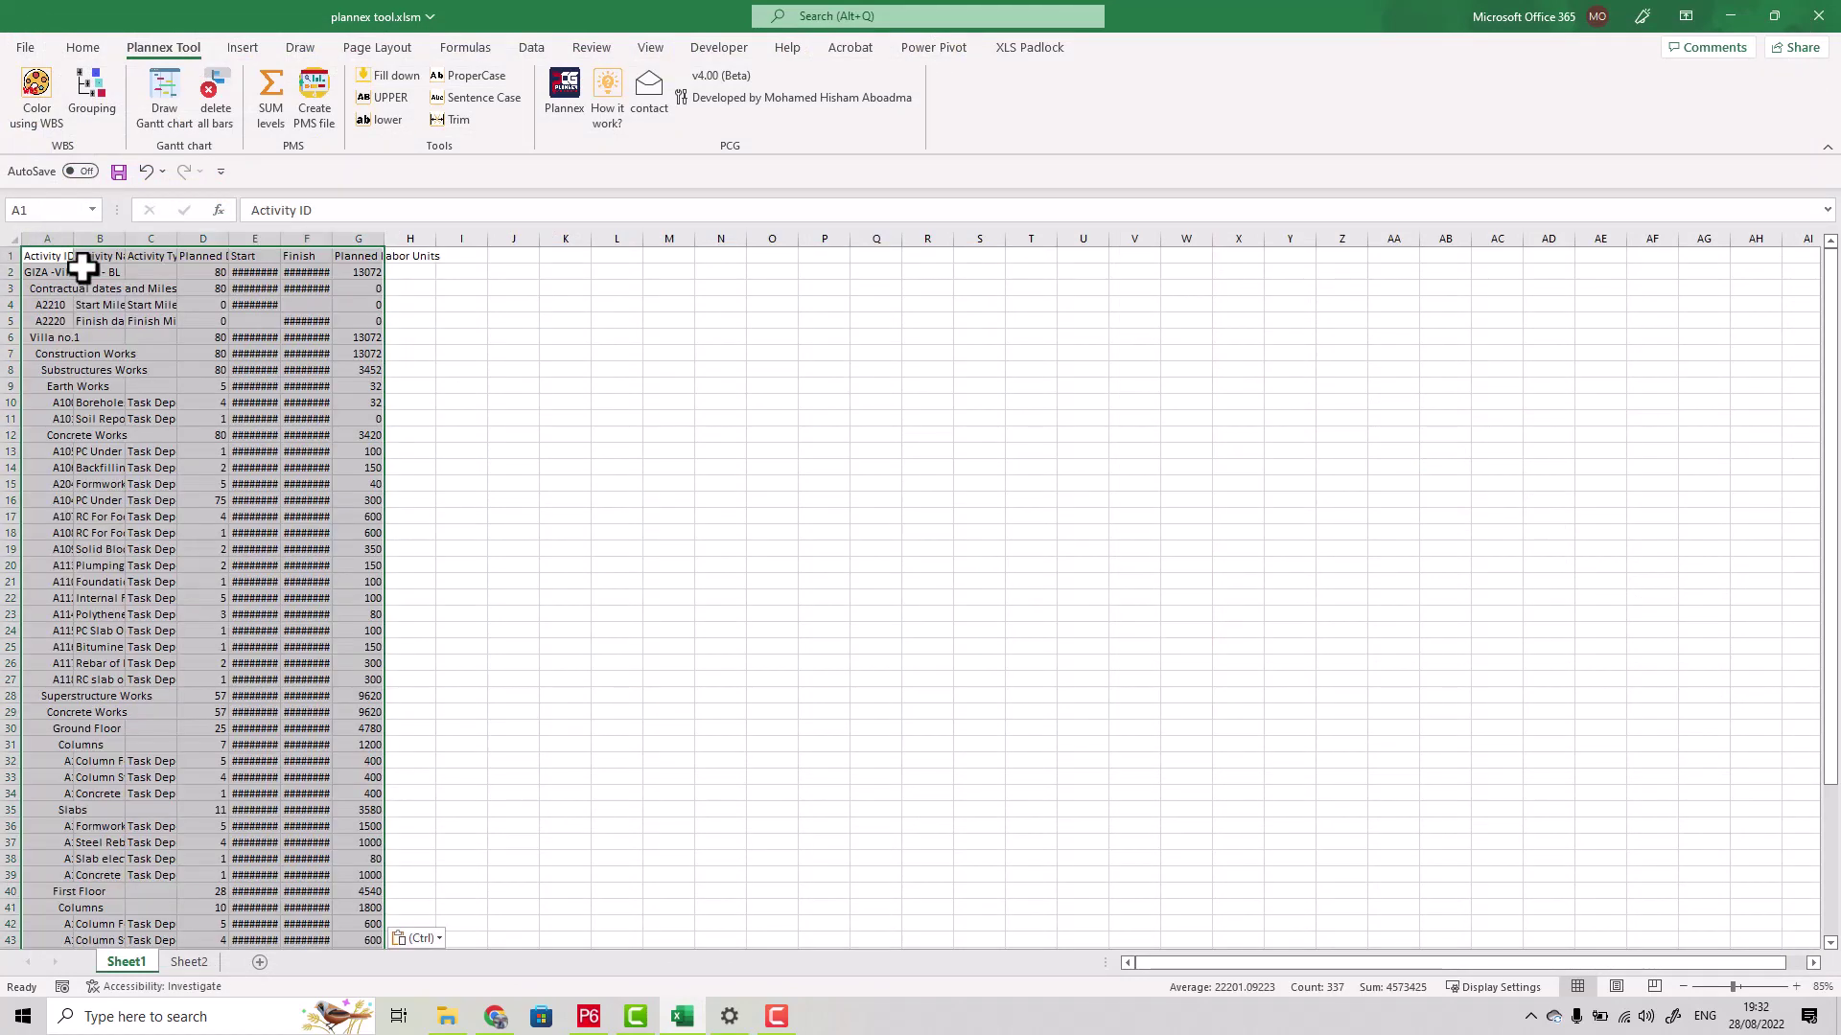
click(207, 384)
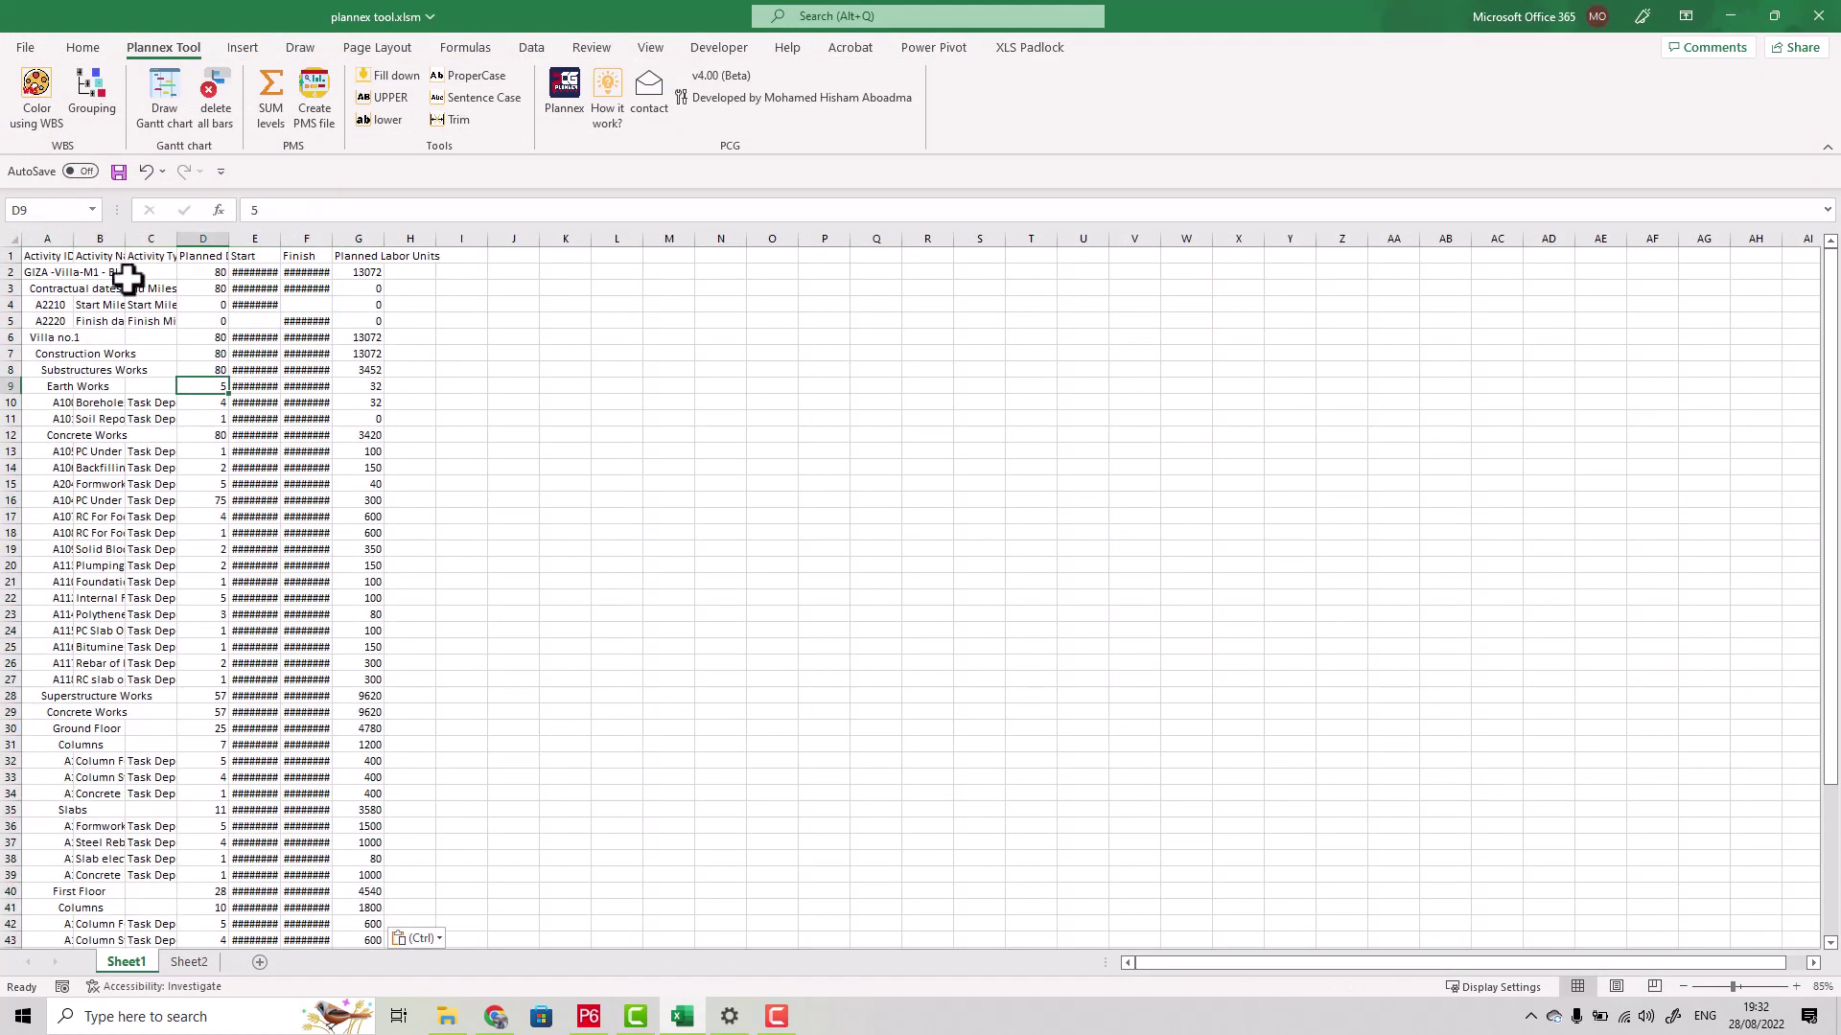
click(42, 92)
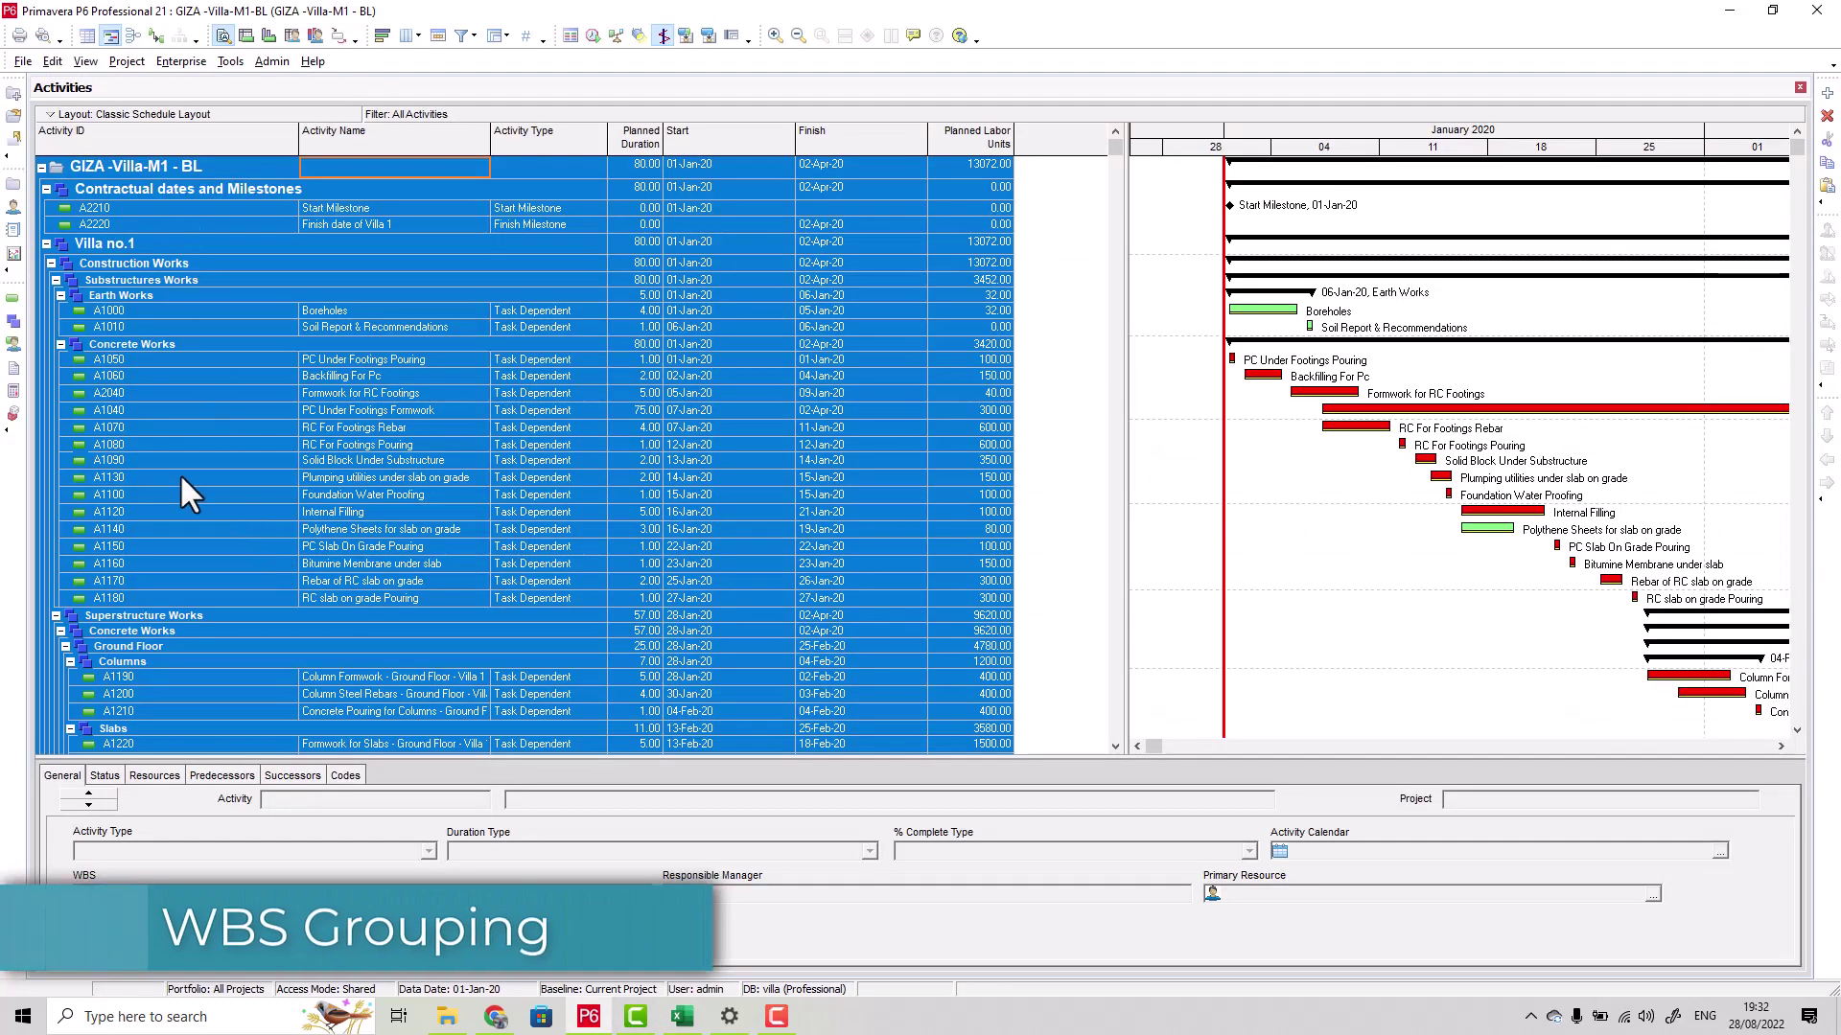
Switch to Primavera P6 and collapse and re-expand the whole project to examine its WBS grouping
scroll(182, 470, down, 3)
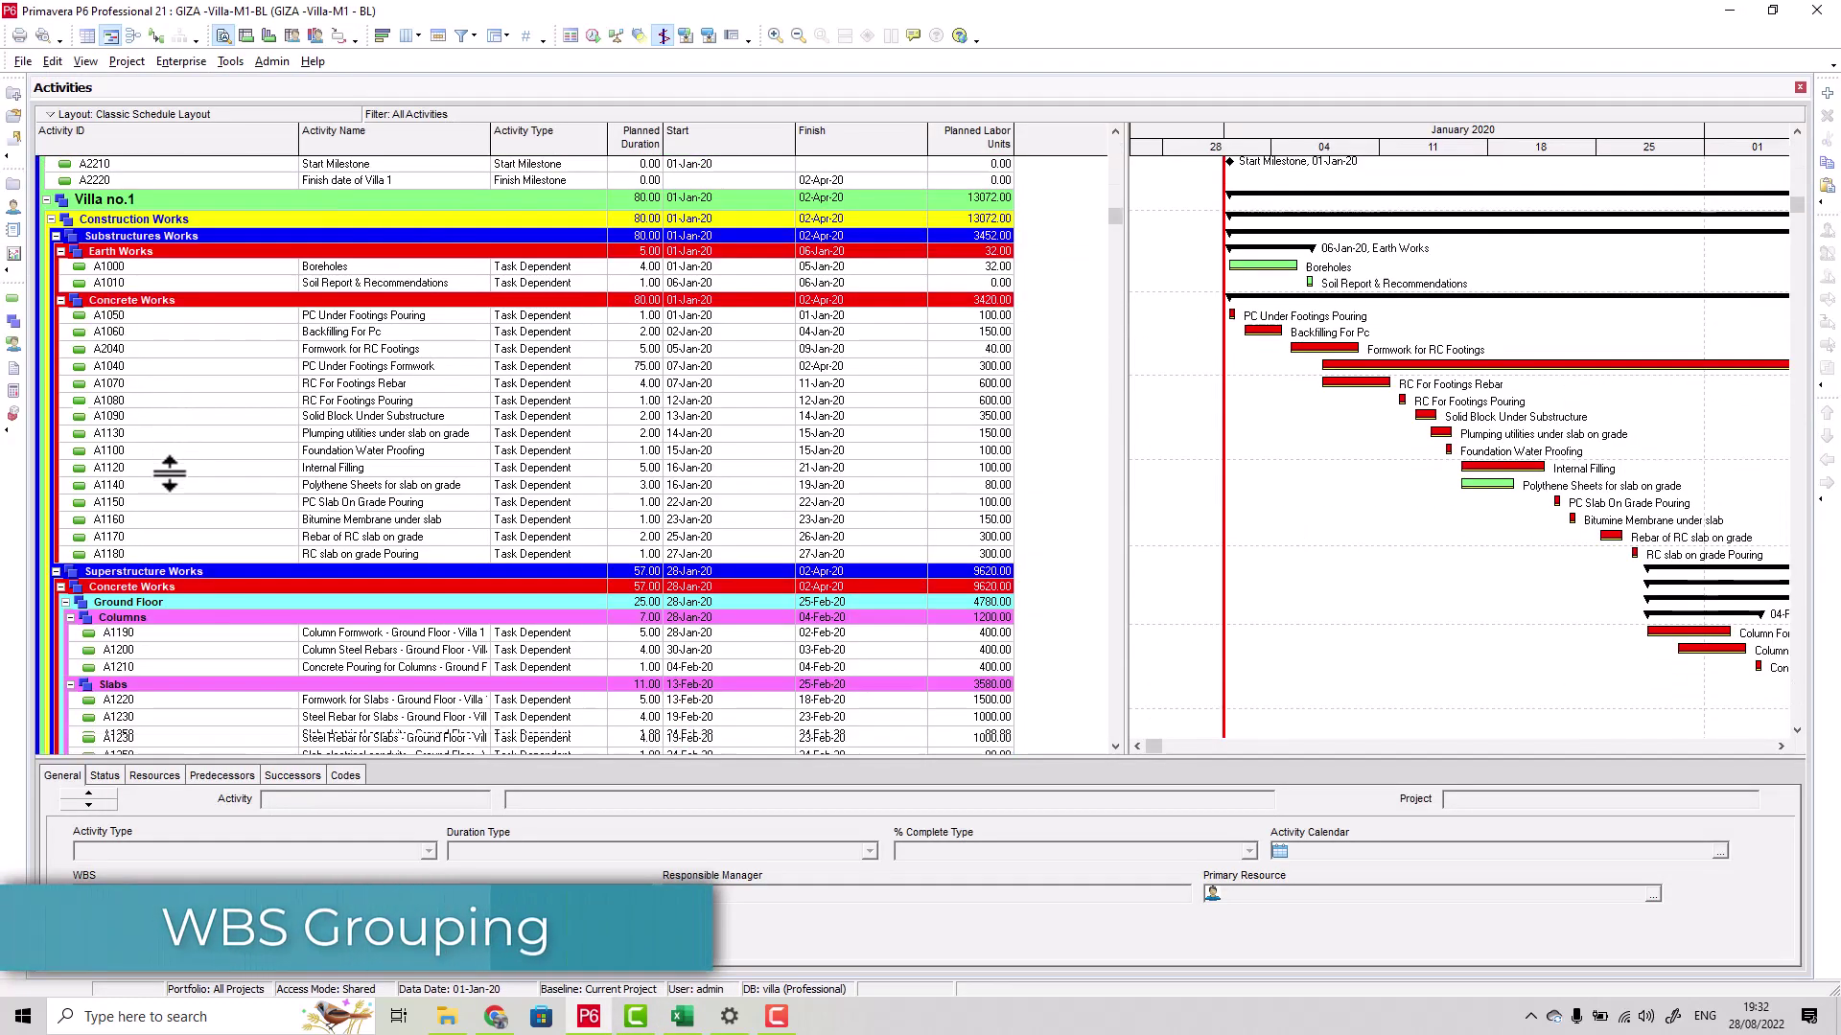
scroll(172, 479, up, 3)
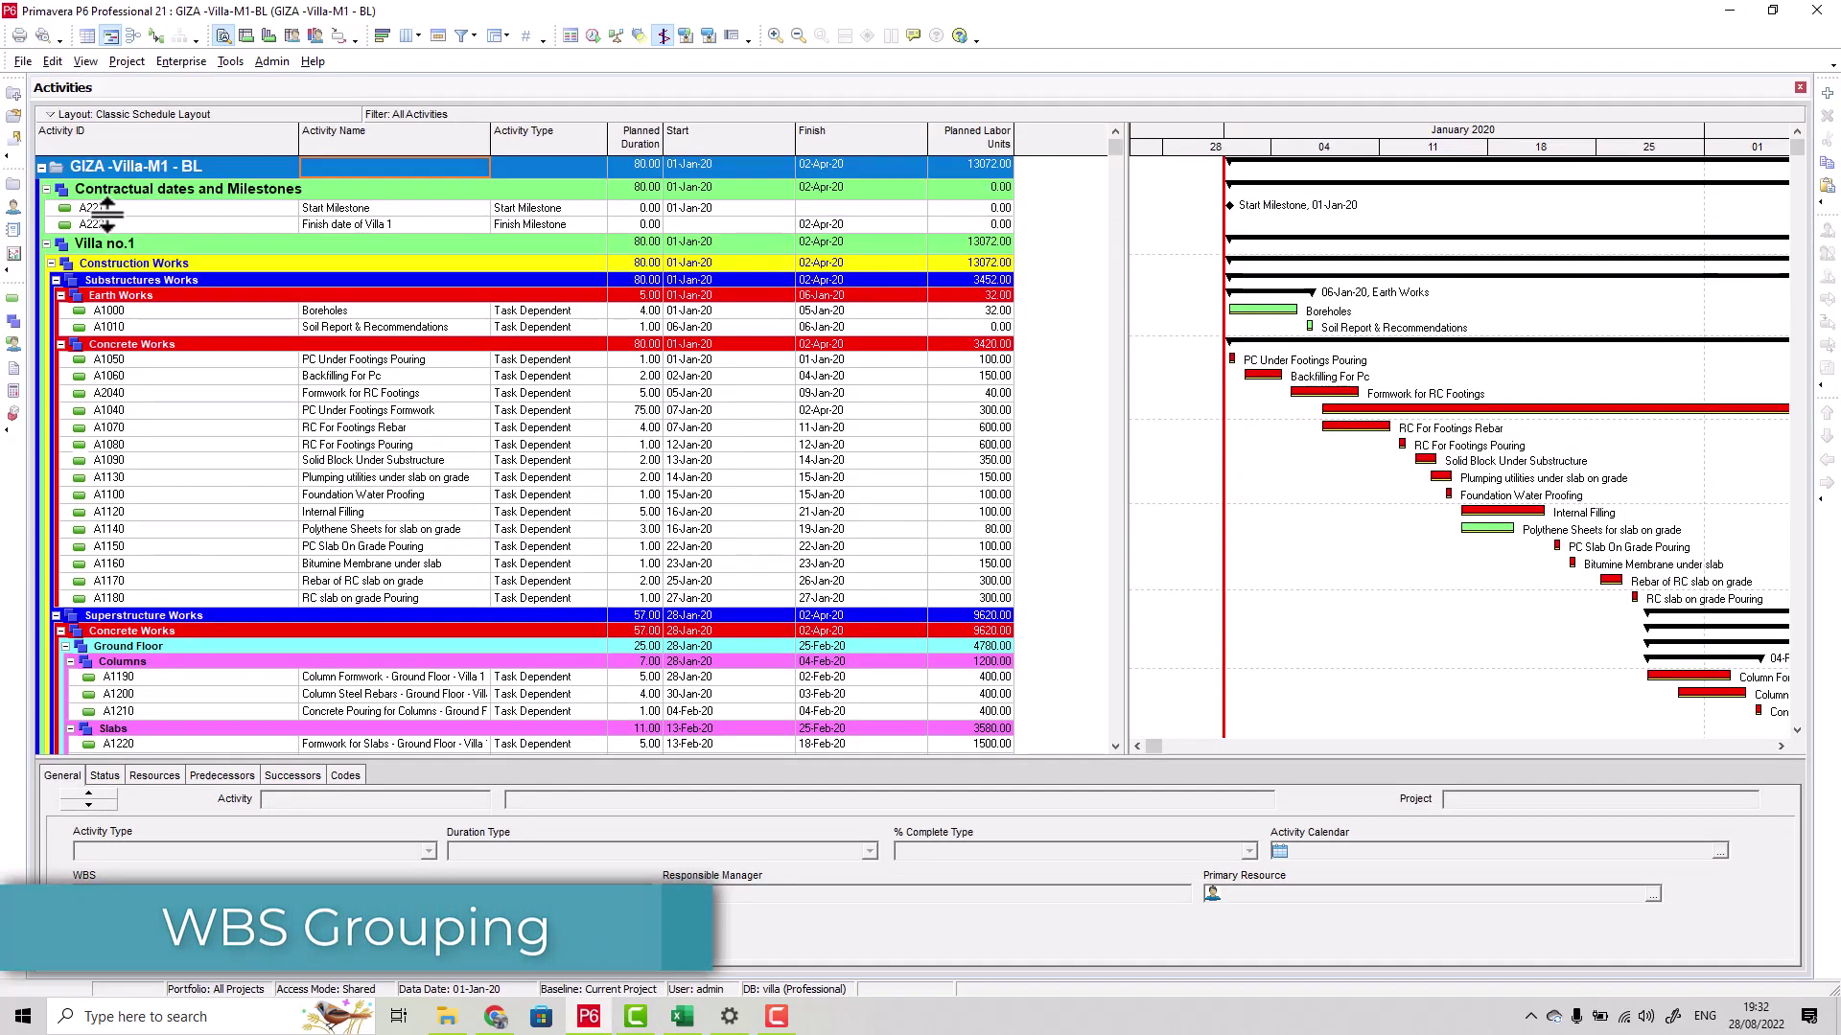
click(41, 168)
click(41, 168)
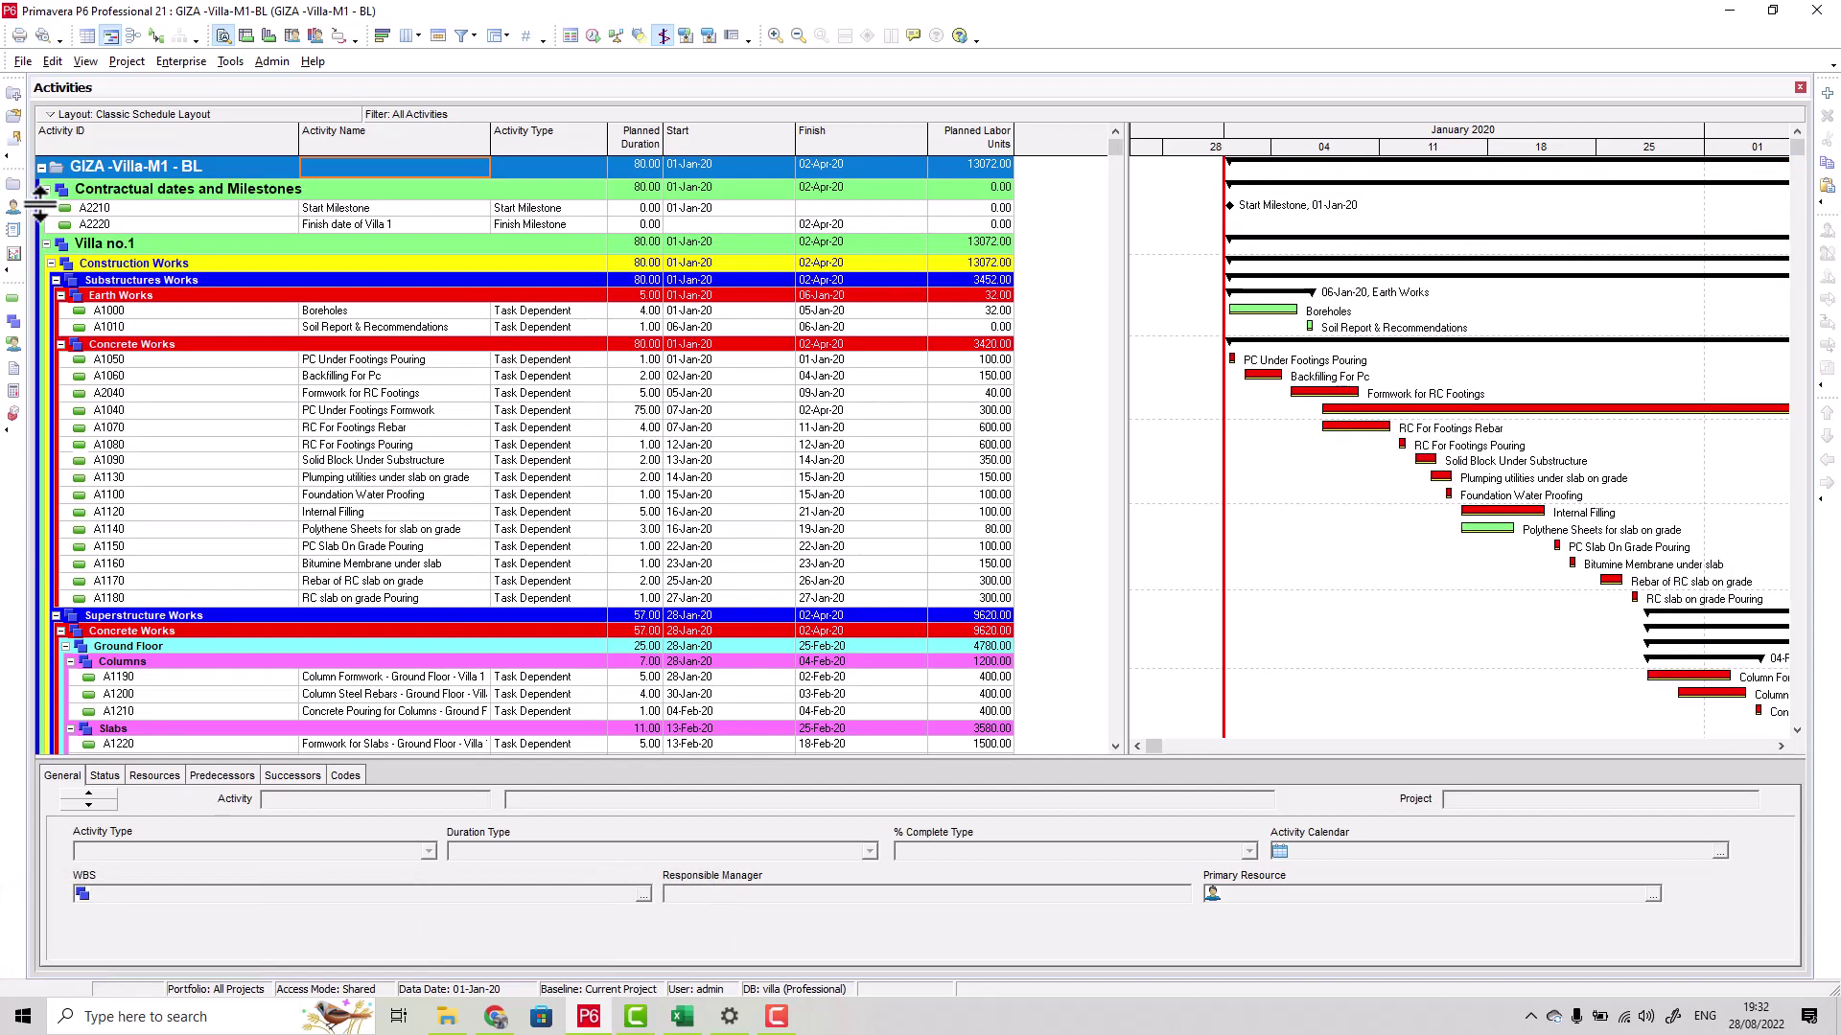
Collapse the Contractual dates and Milestones, Substructures Works and Superstructure Works groups, and return to the coloured schedule in Excel
click(46, 190)
click(46, 210)
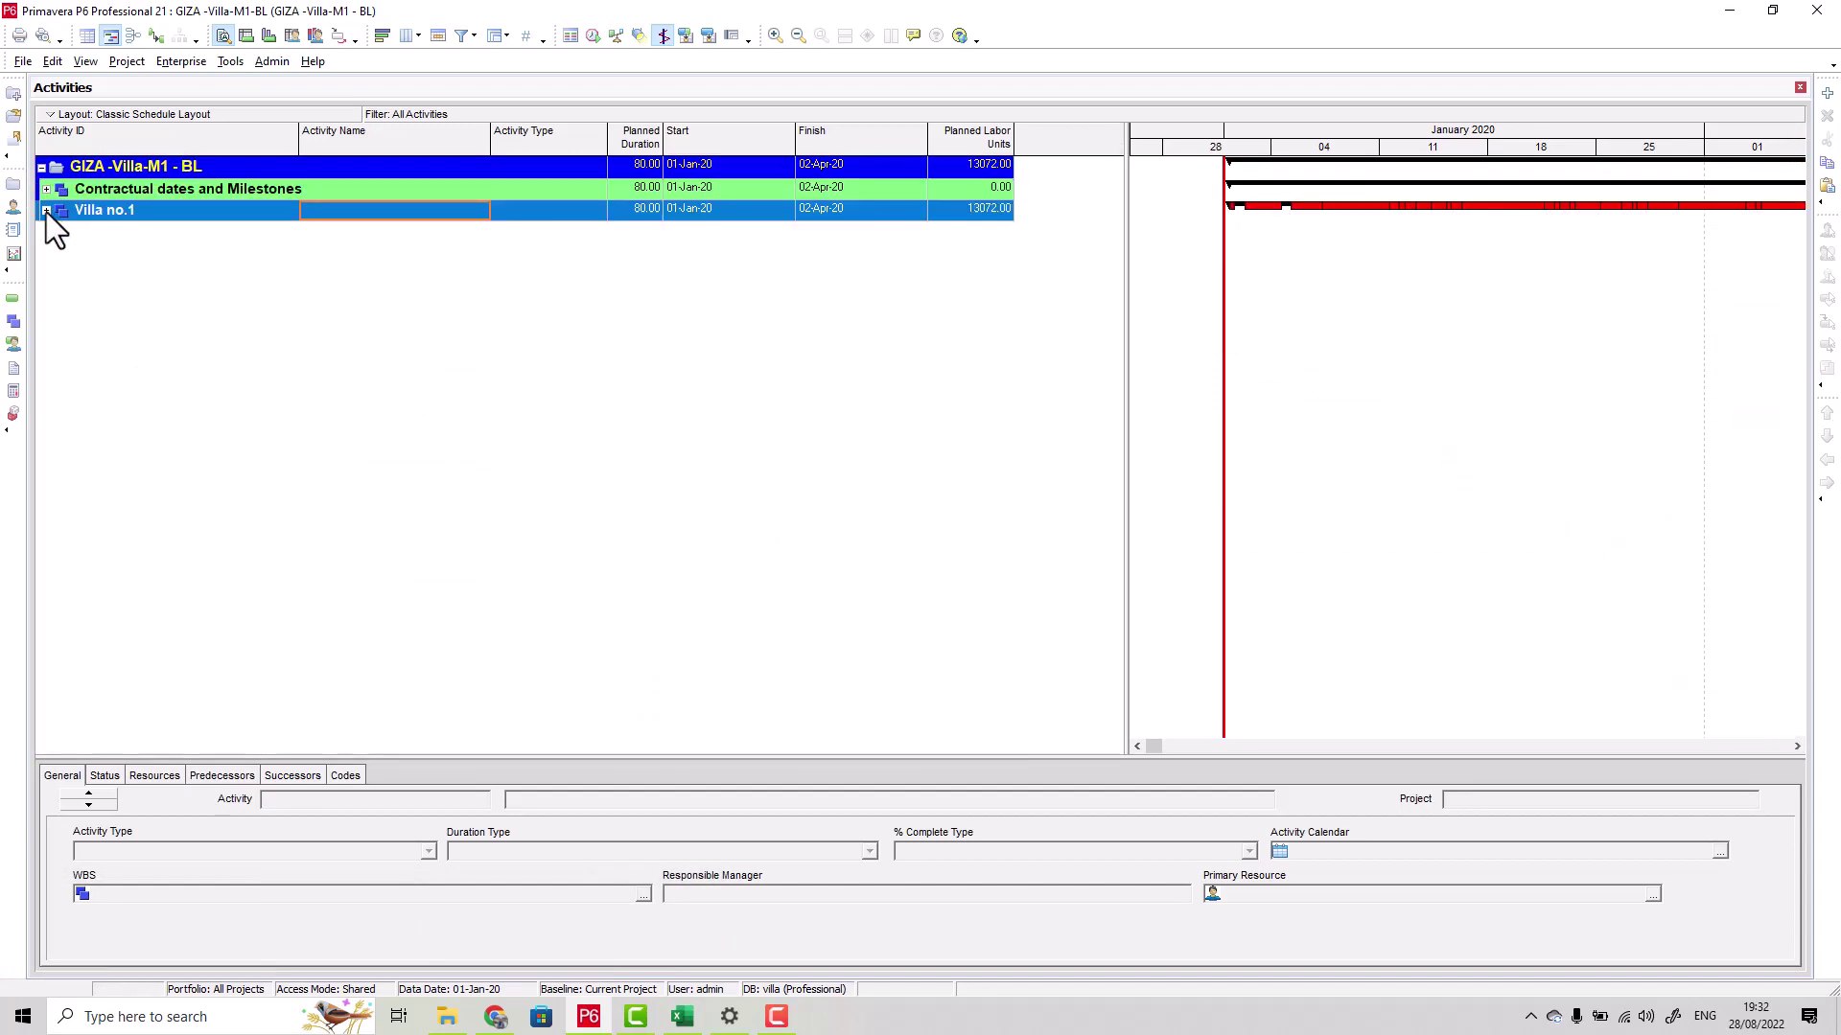
click(46, 210)
click(61, 219)
click(57, 222)
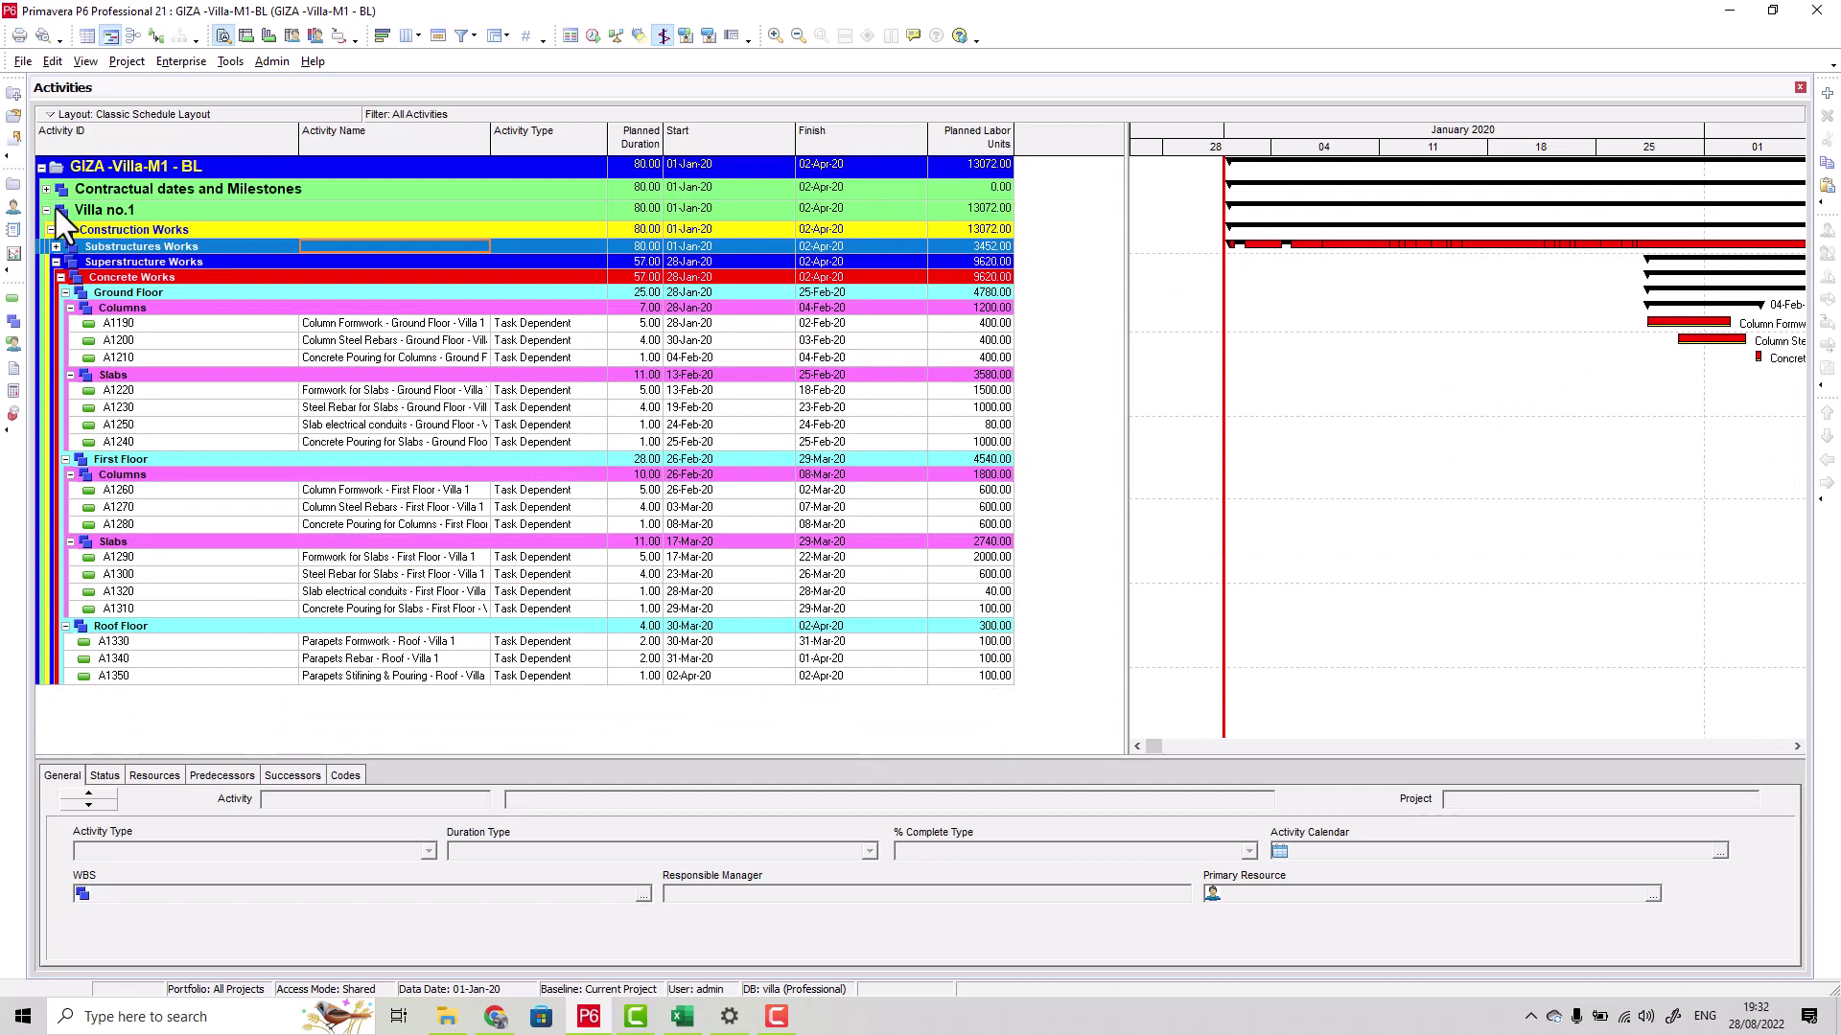
click(56, 262)
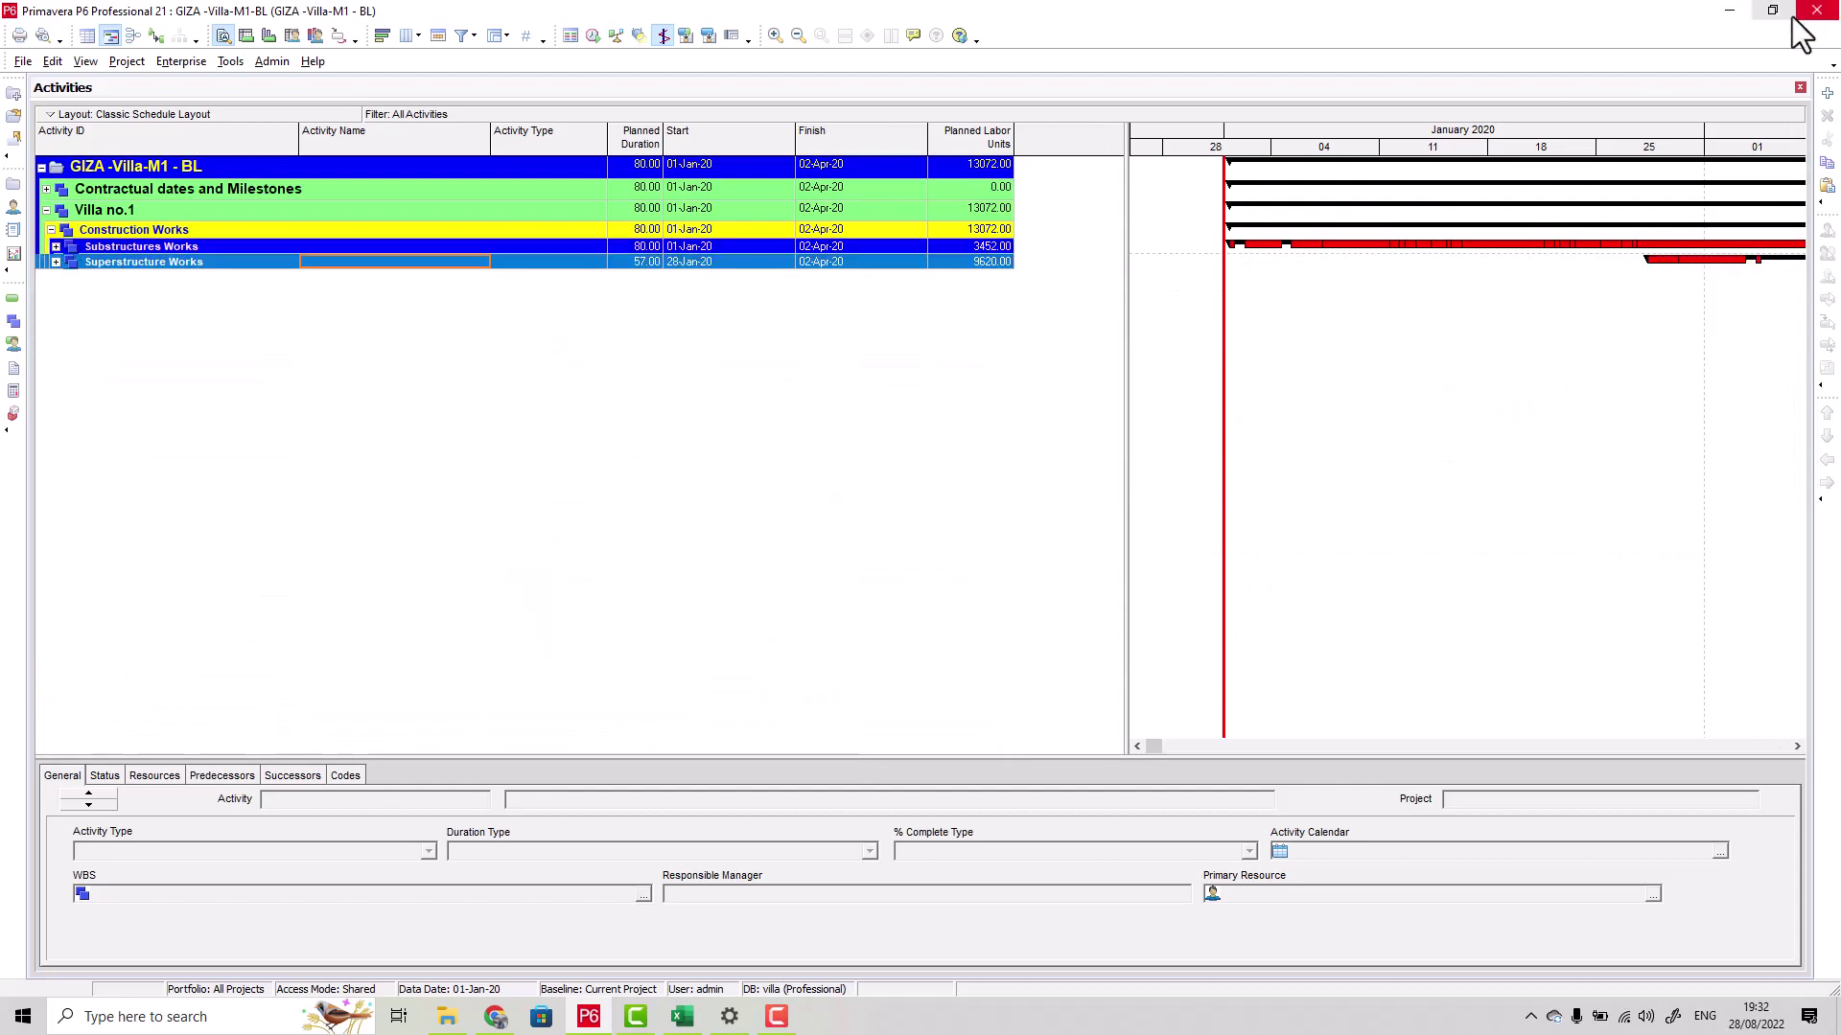
click(1729, 10)
click(230, 454)
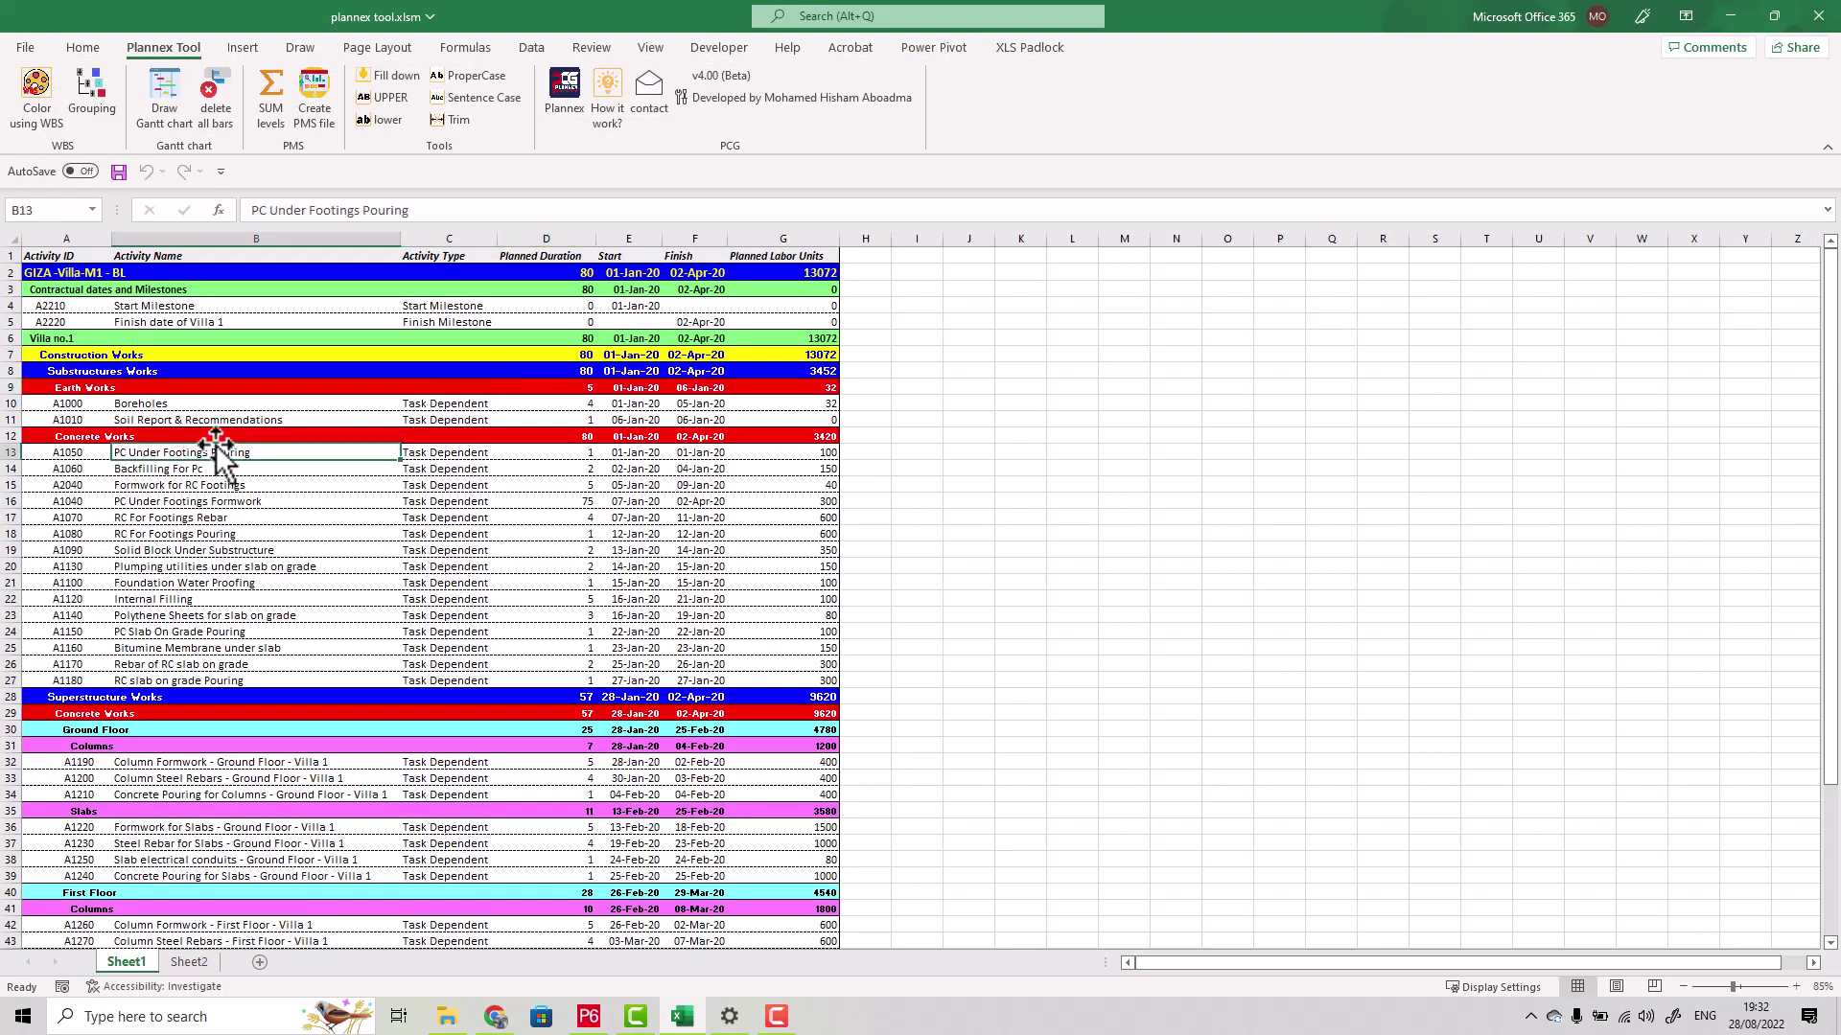
Group the schedule rows by WBS level, and collapse and re-expand the whole project outline to check the grouping
click(81, 104)
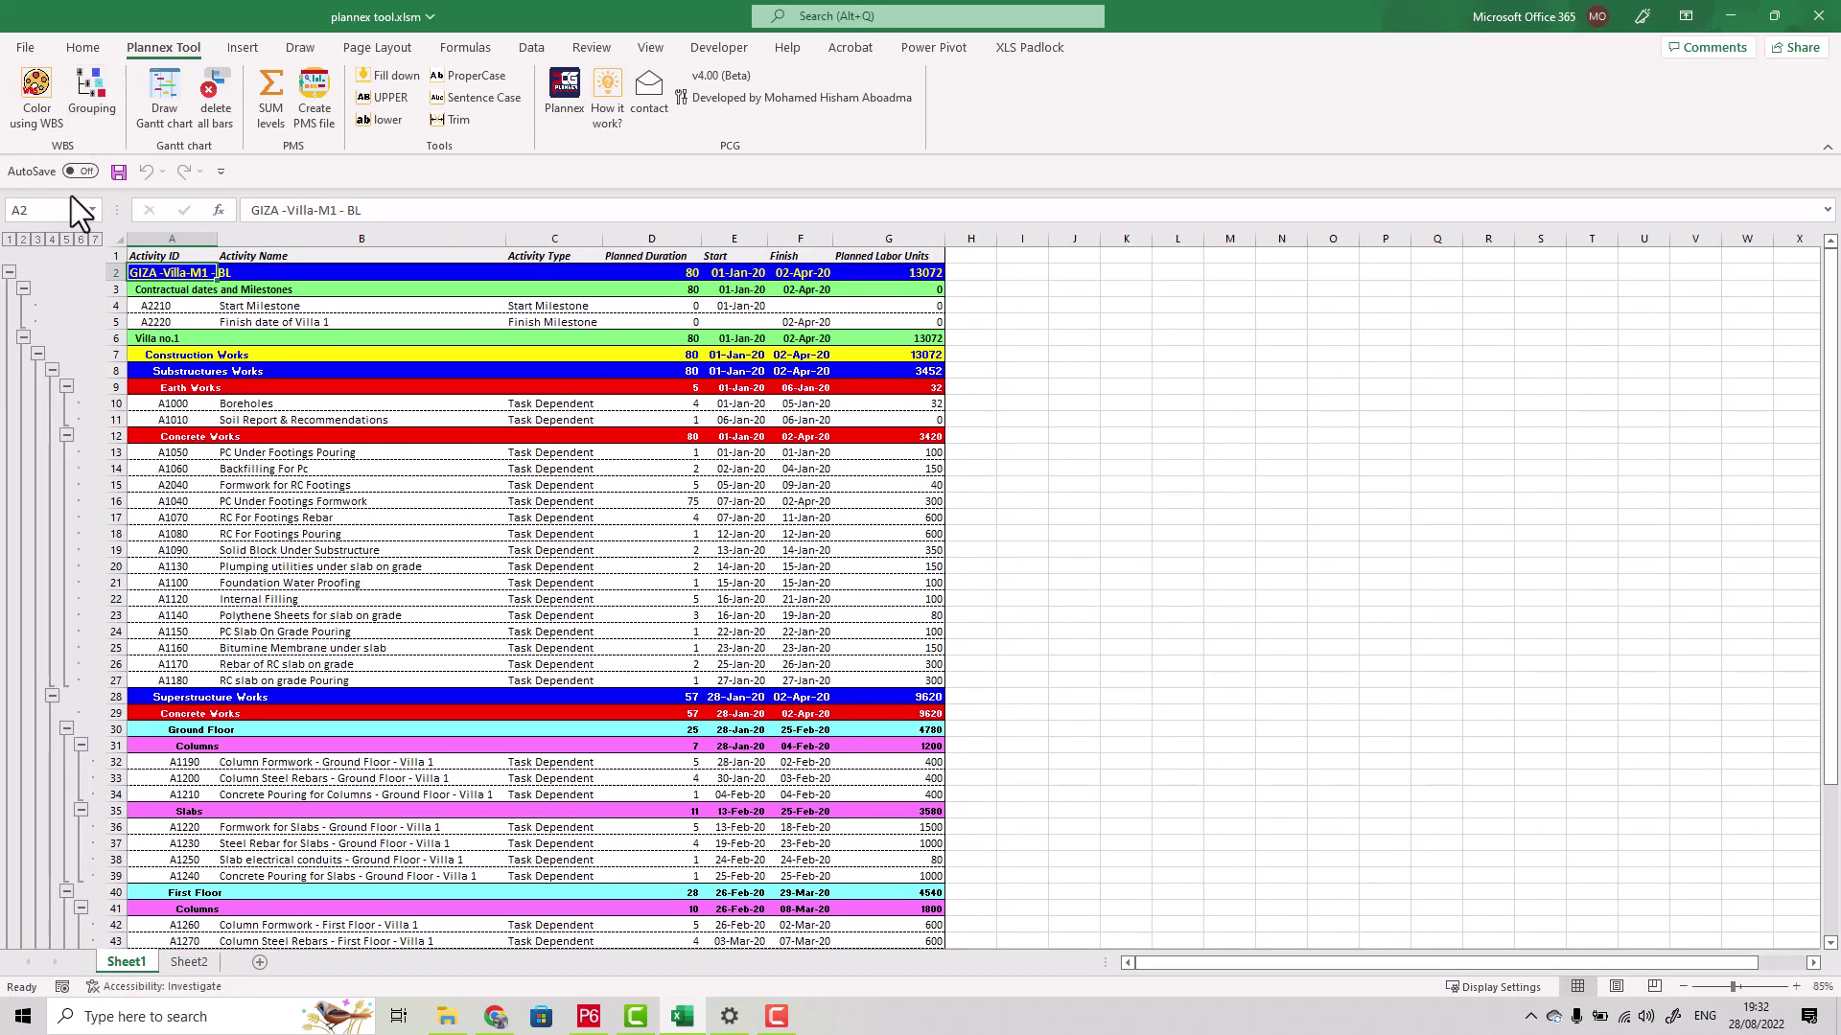
scroll(150, 342, down, 1)
scroll(115, 326, up, 1)
click(8, 273)
click(9, 273)
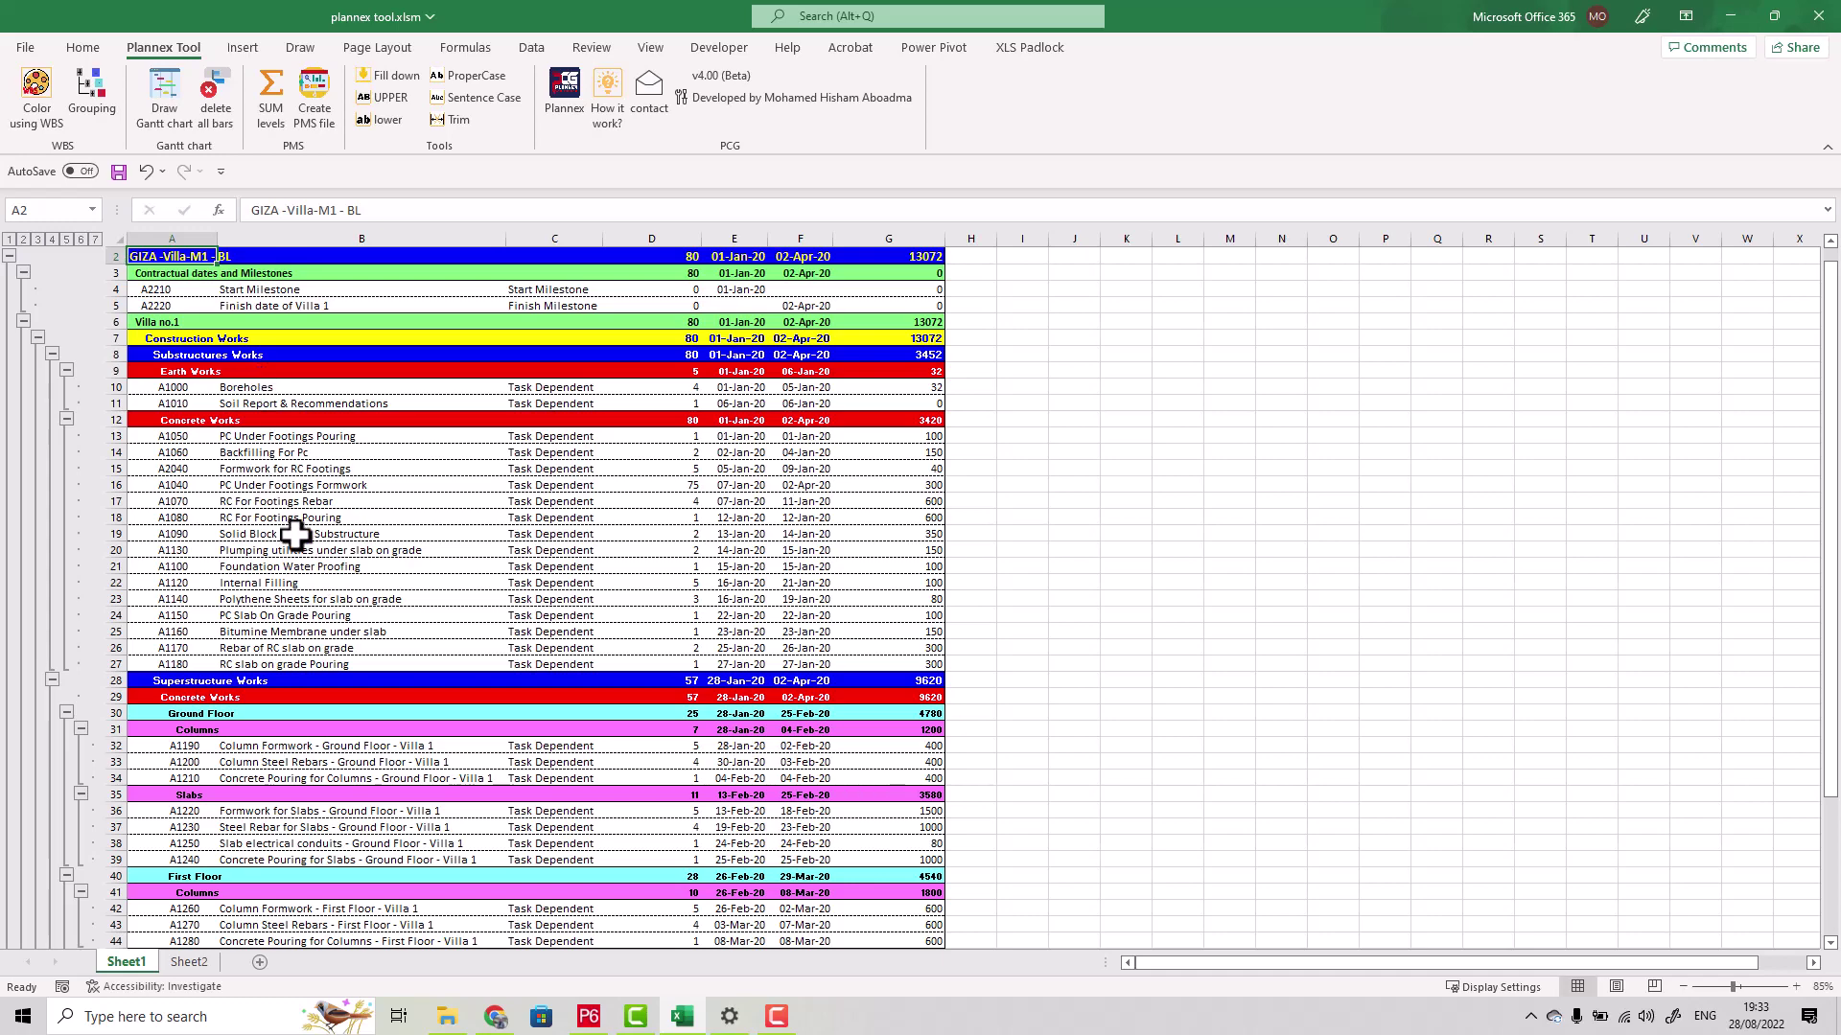
scroll(321, 529, down, 8)
scroll(242, 534, up, 8)
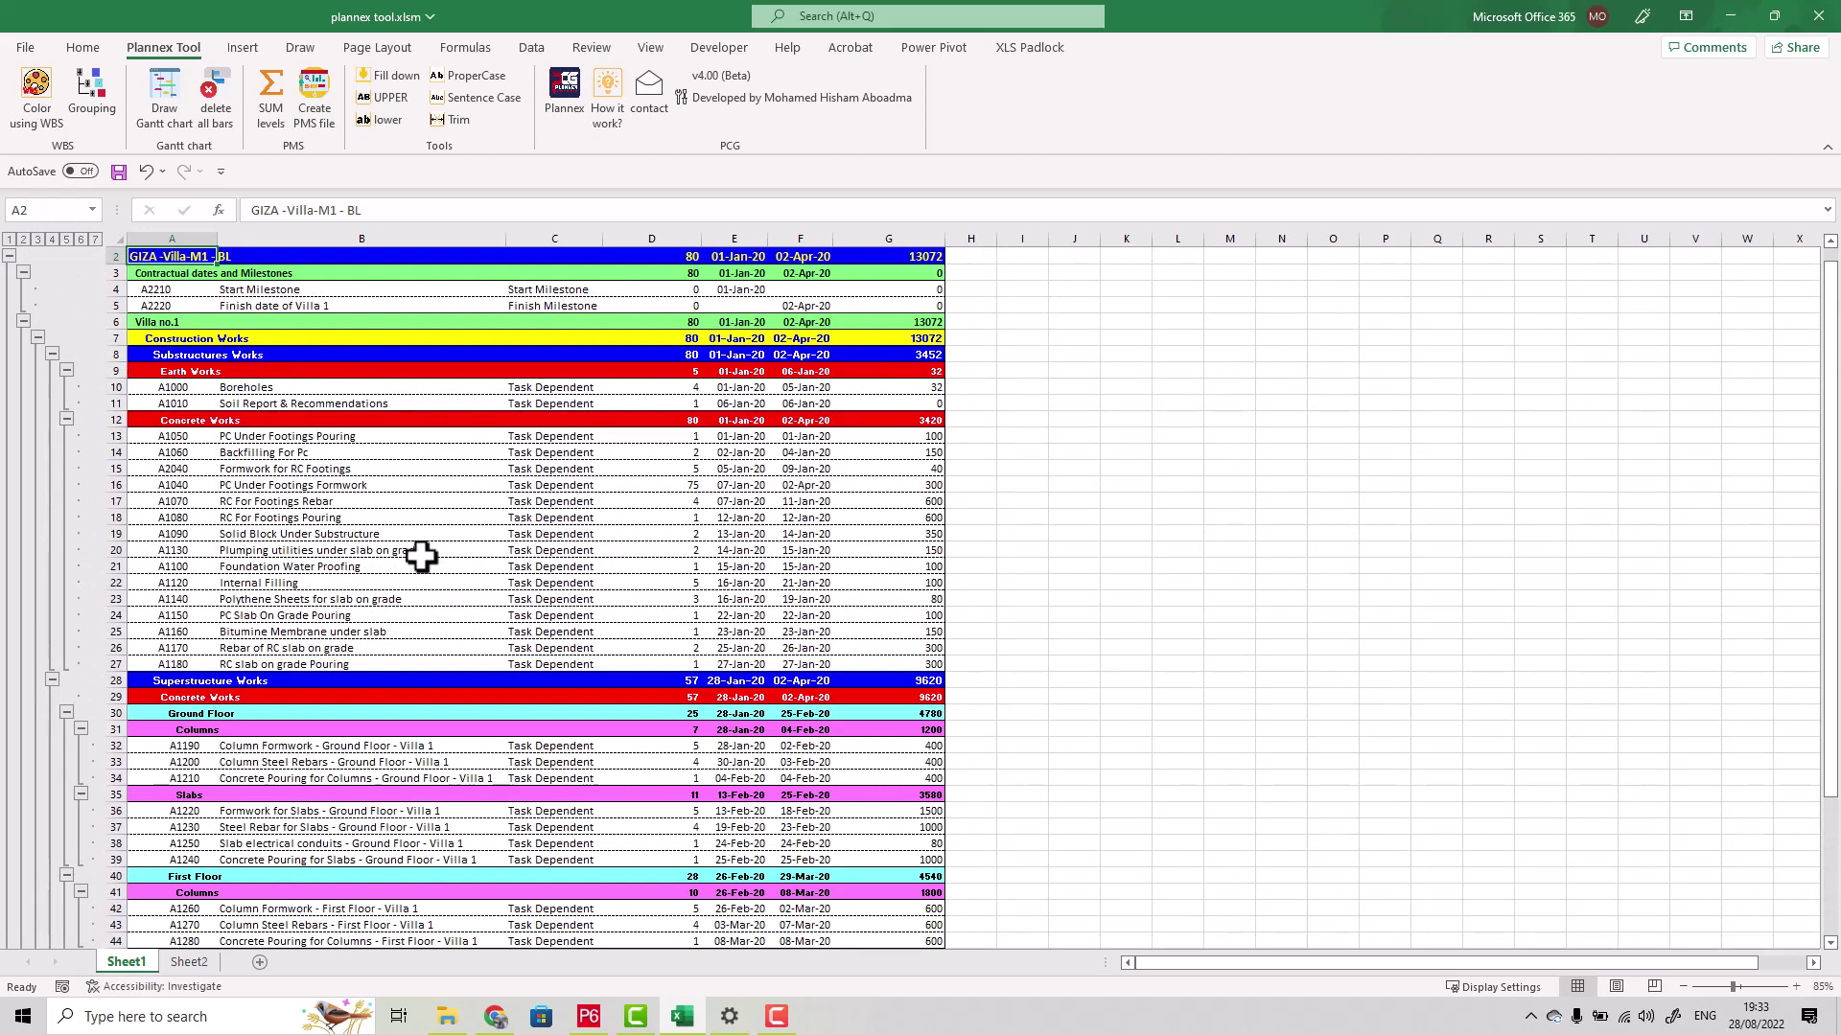
Open the Gantt chart settings for a monthly timeline and add dates to the bars in mmm-yy format
click(174, 109)
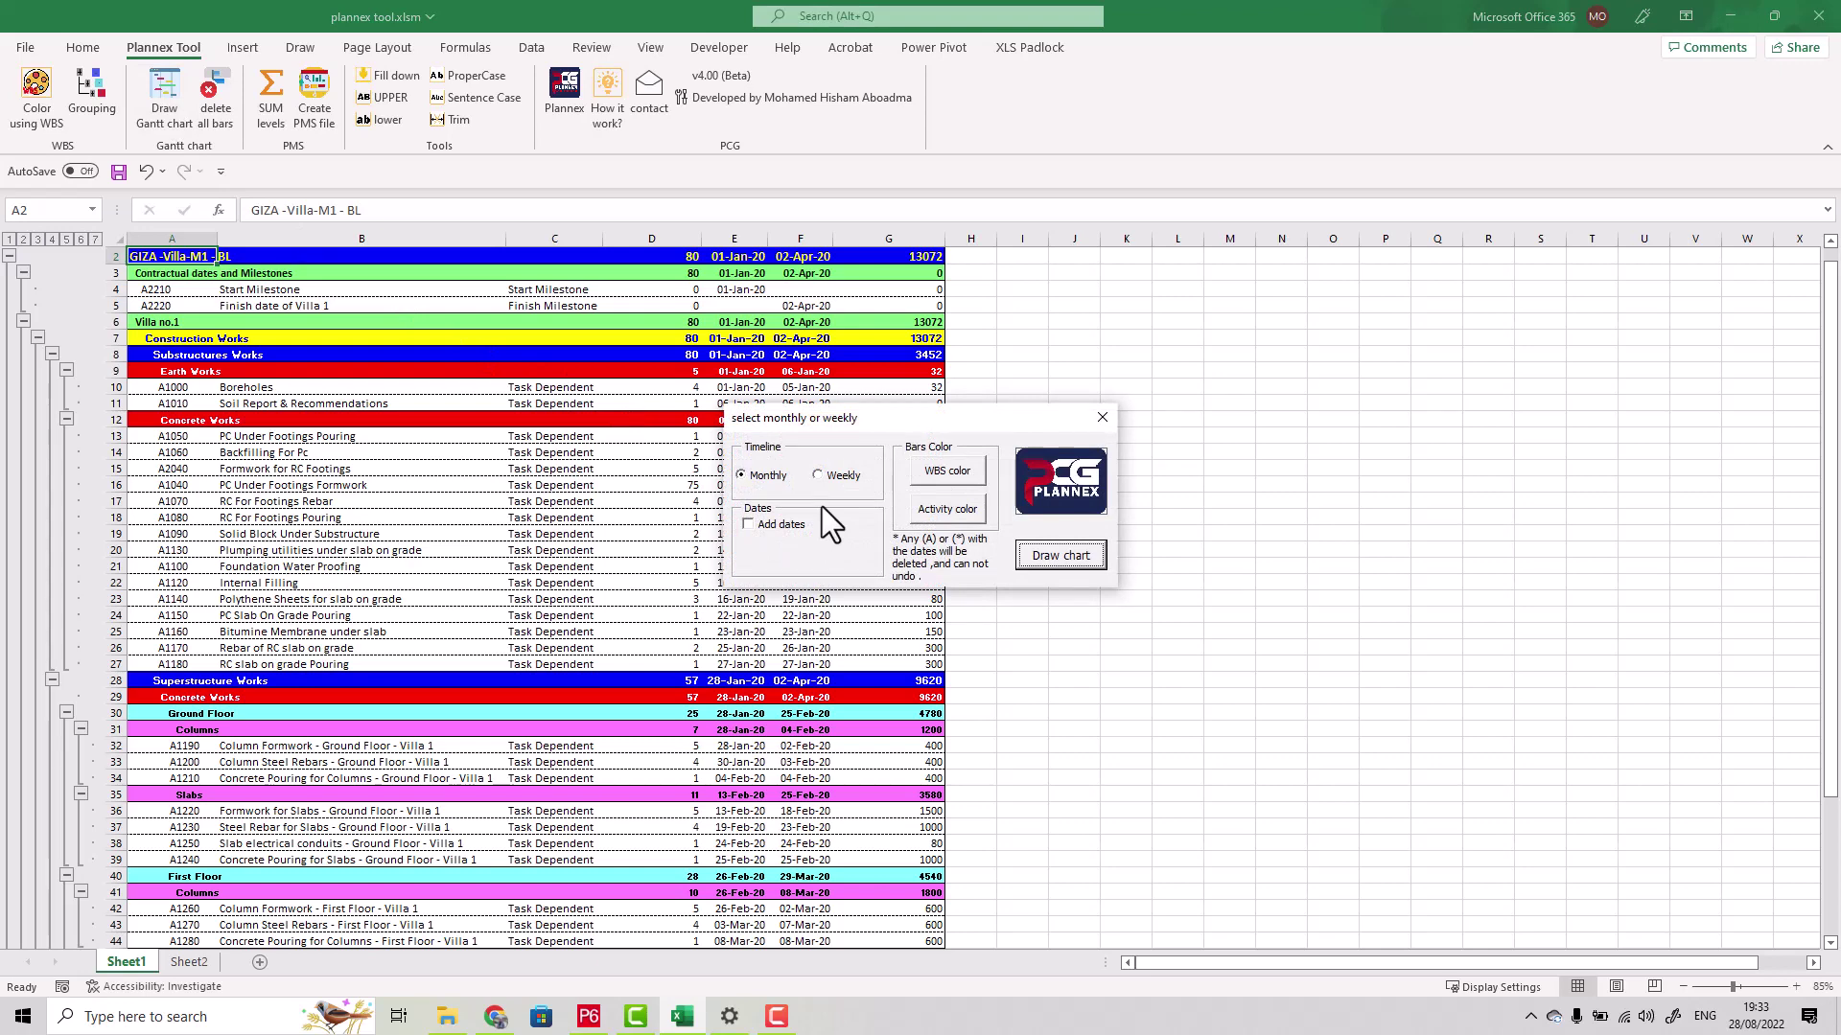
click(748, 526)
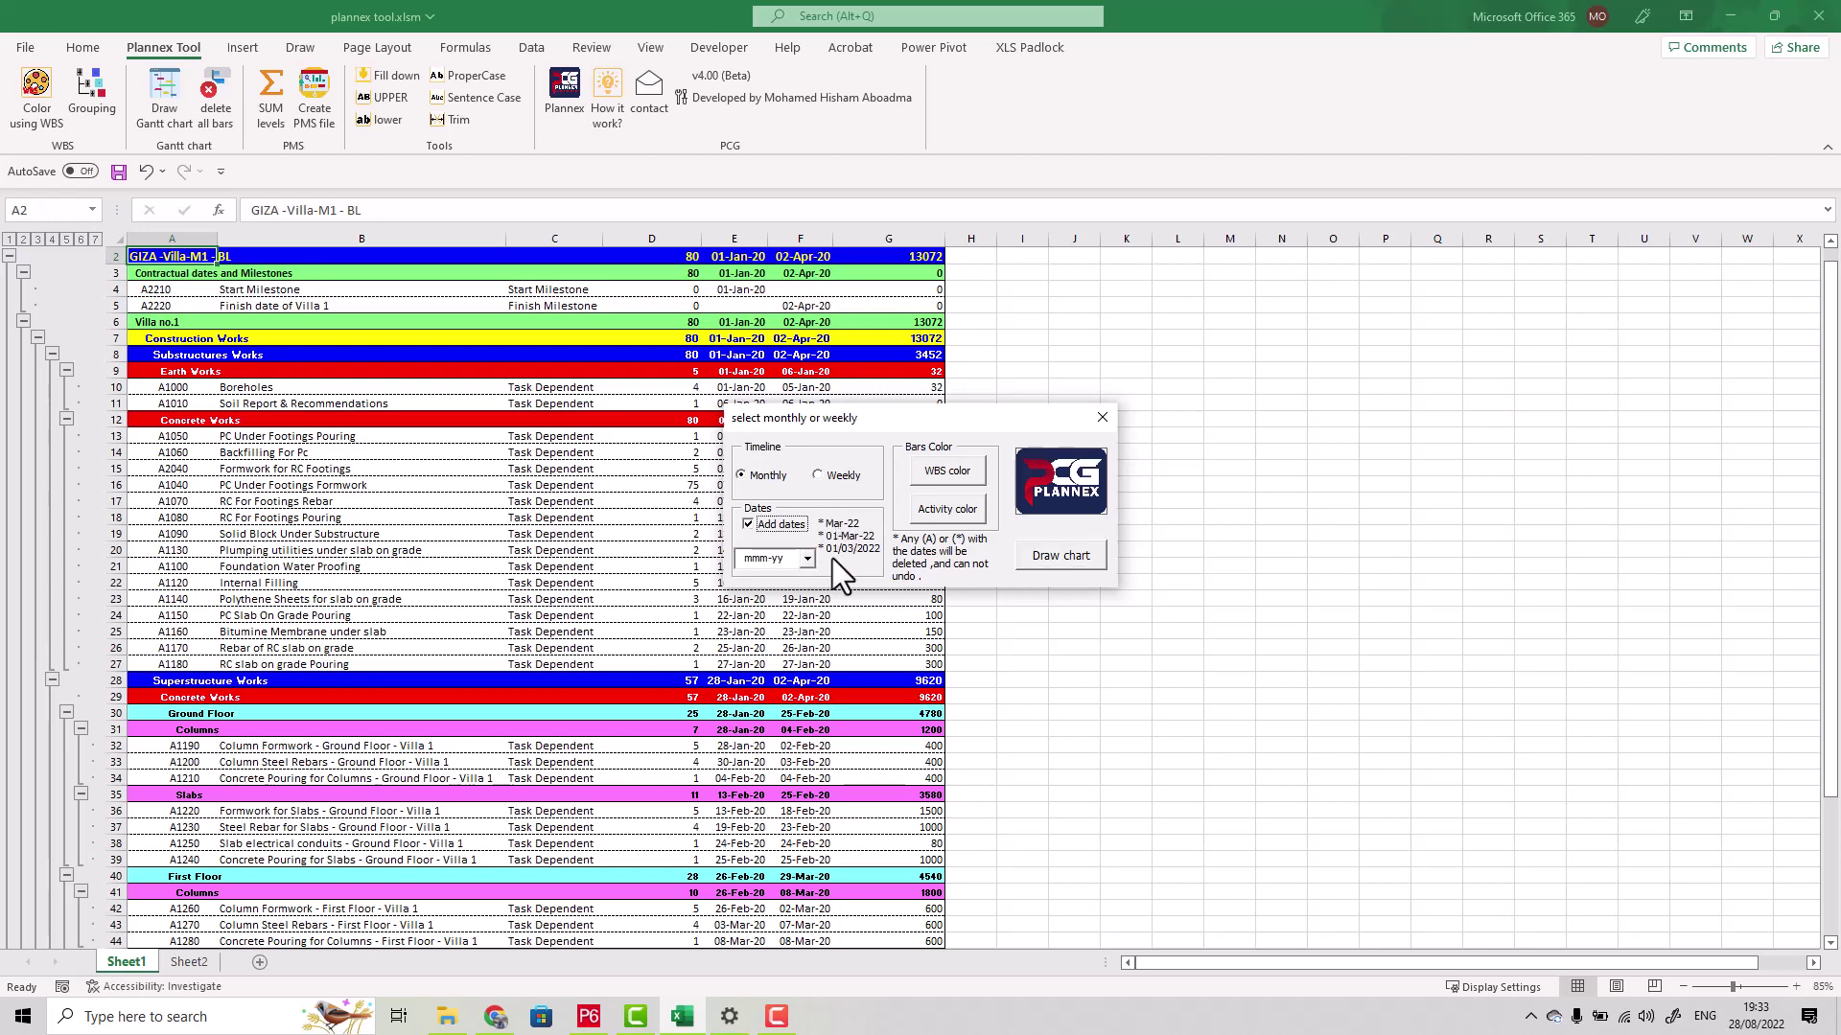
click(808, 564)
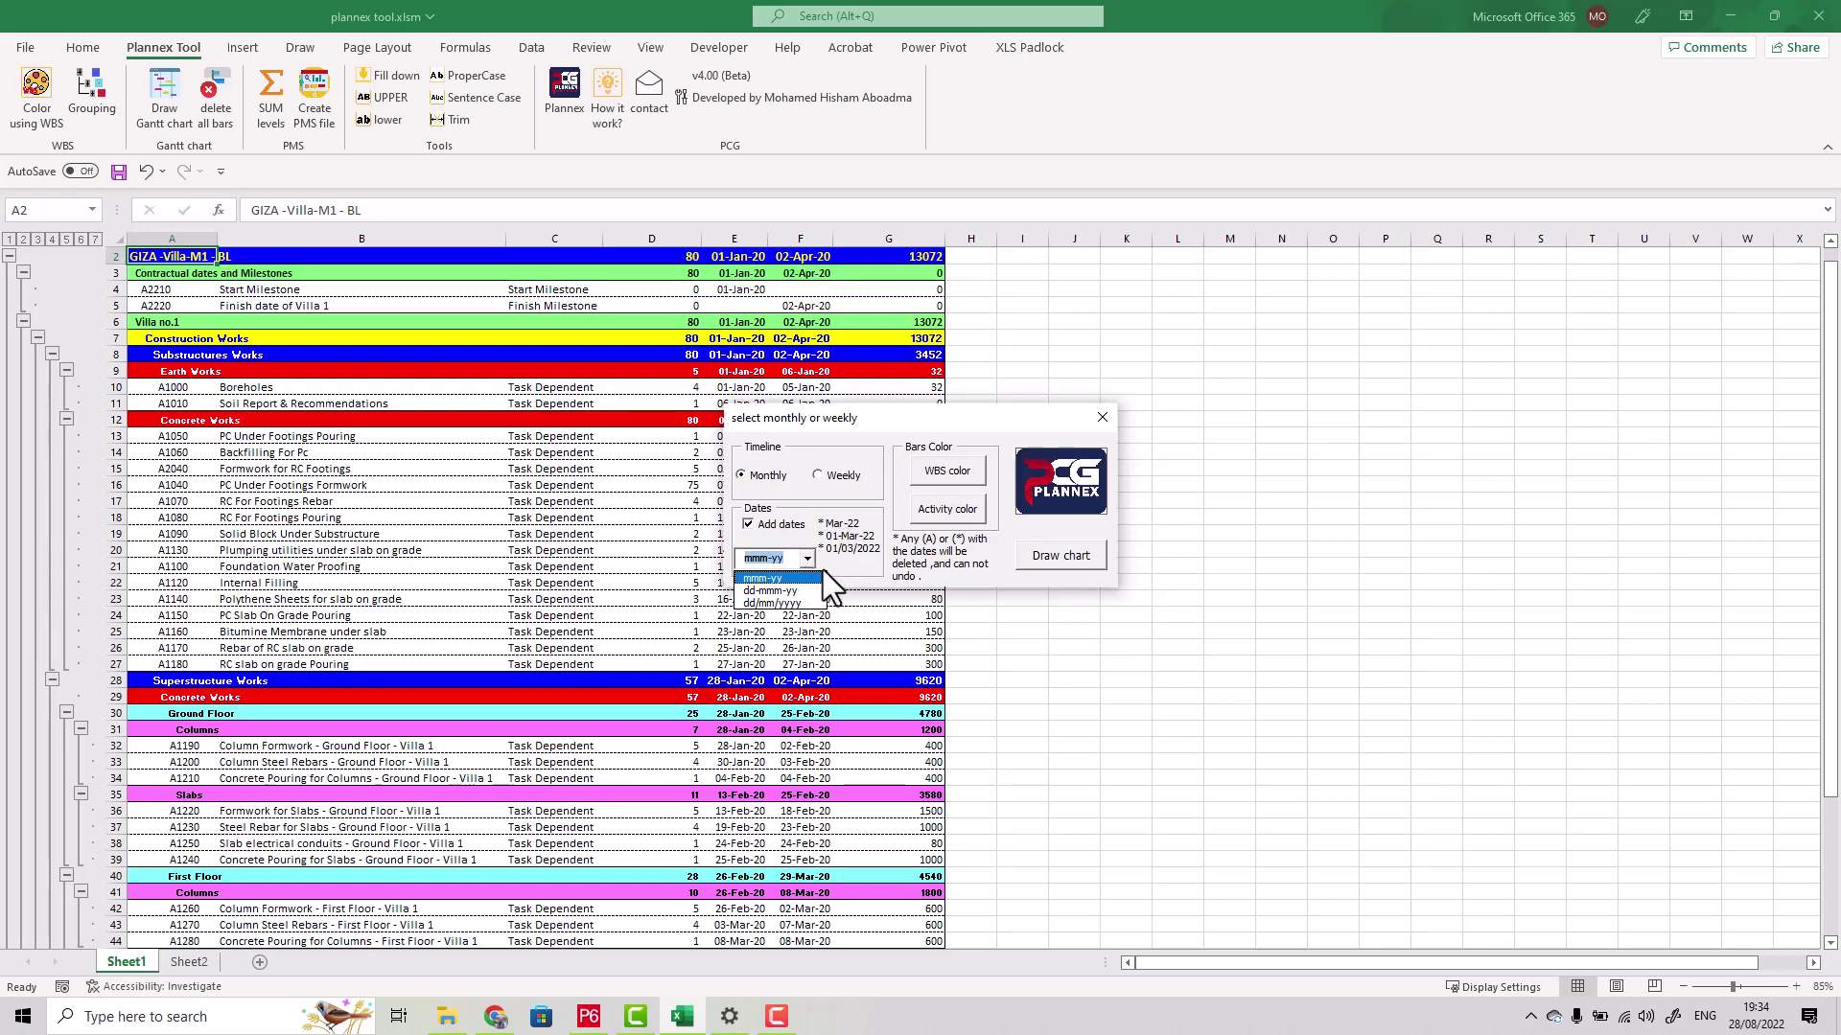
click(814, 545)
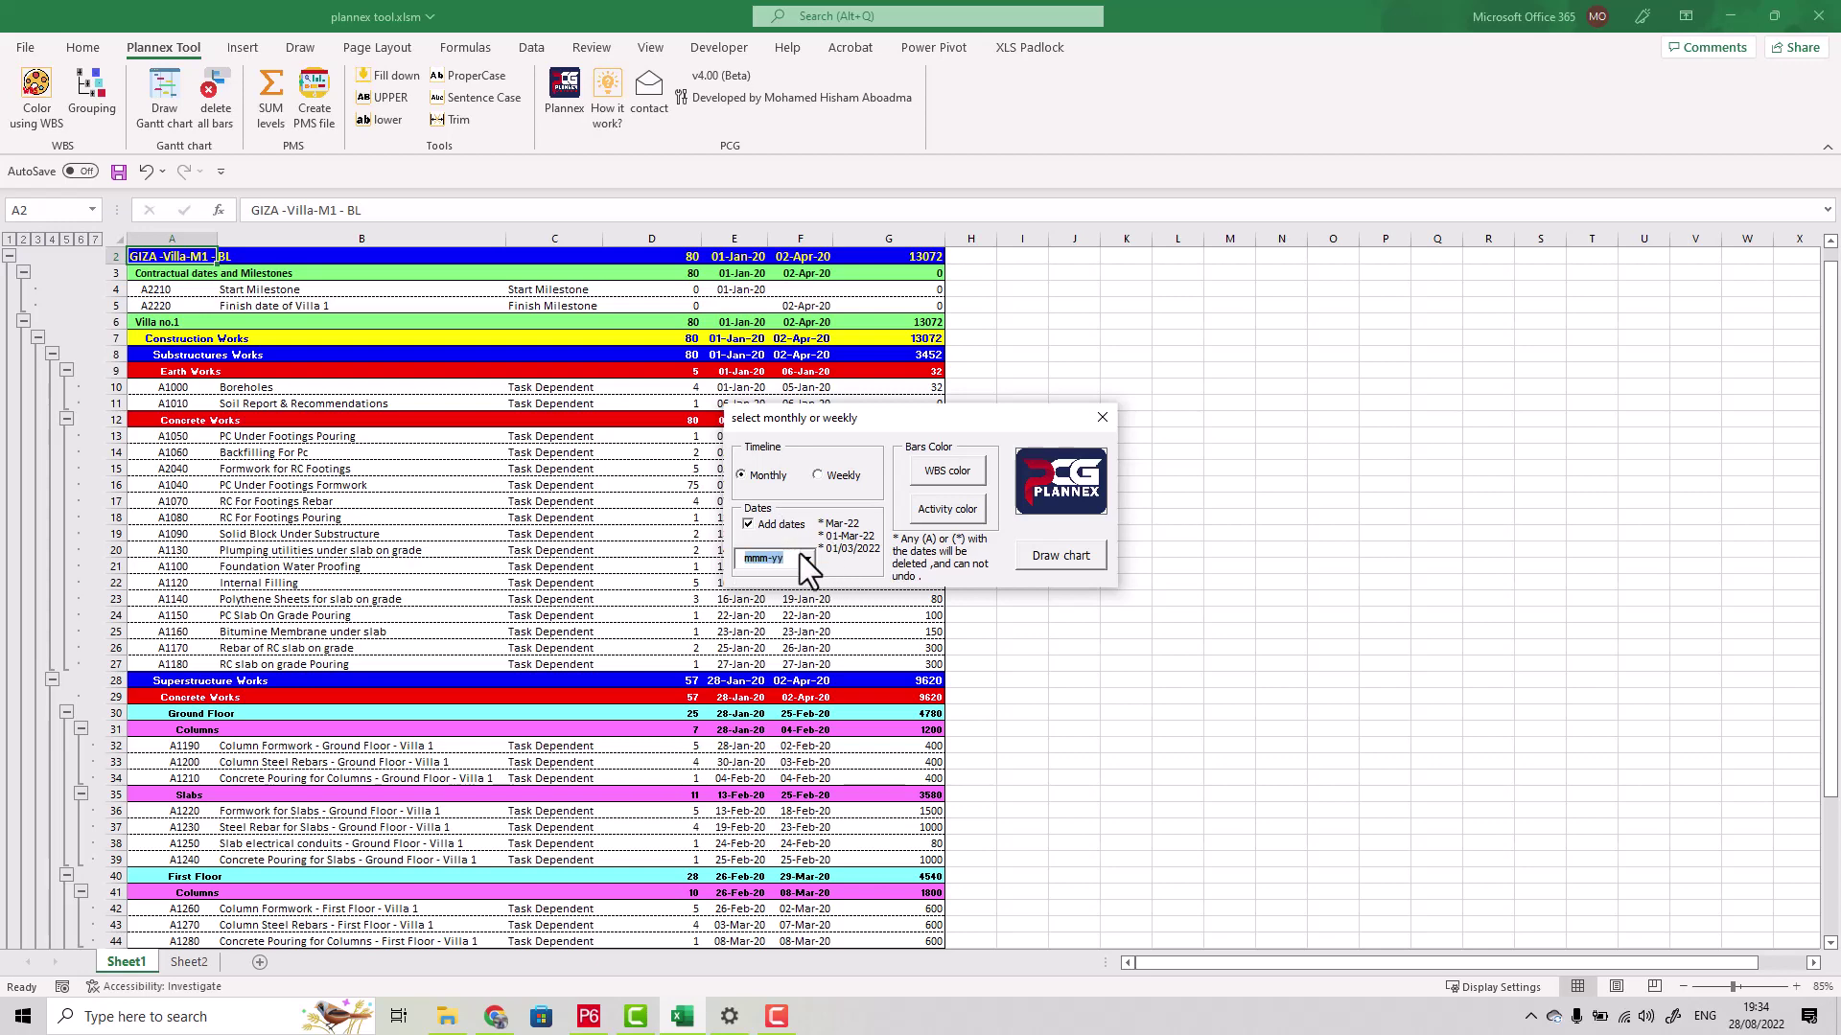
Set the WBS bar colour to the custom red #DE4E4E
click(939, 477)
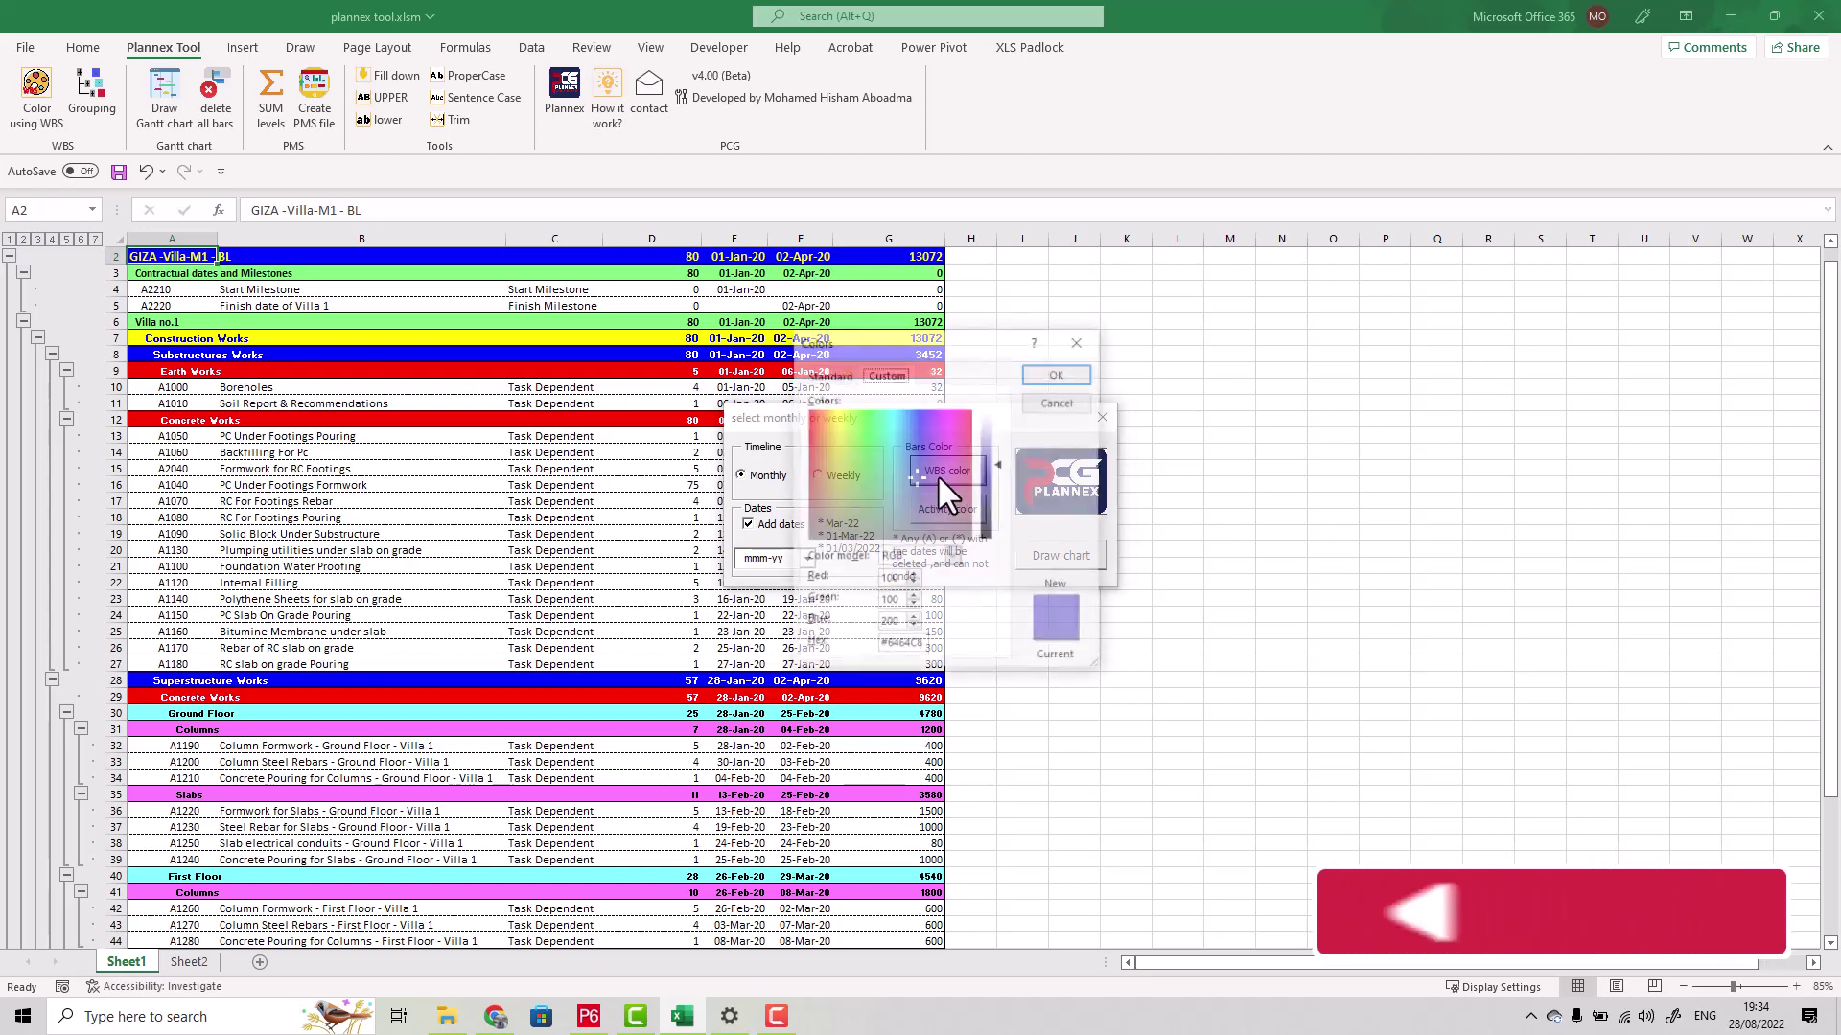
drag(955, 343, 602, 410)
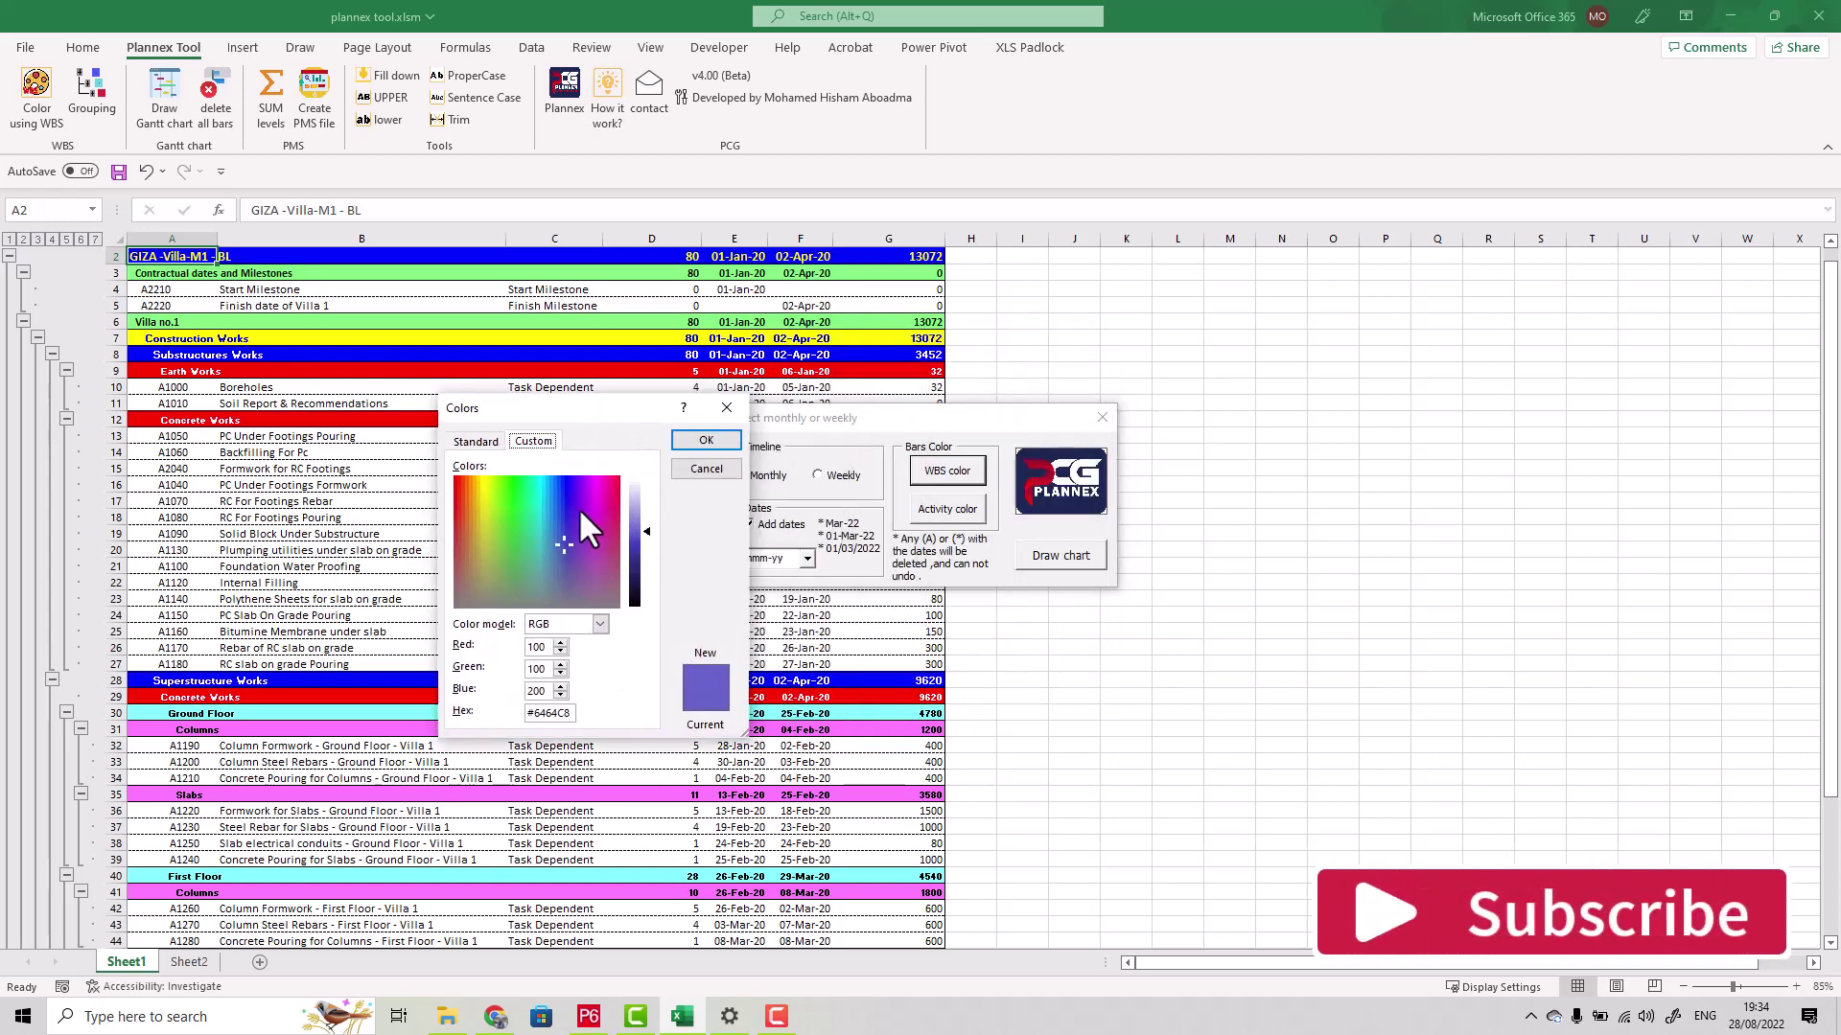
drag(562, 533, 621, 517)
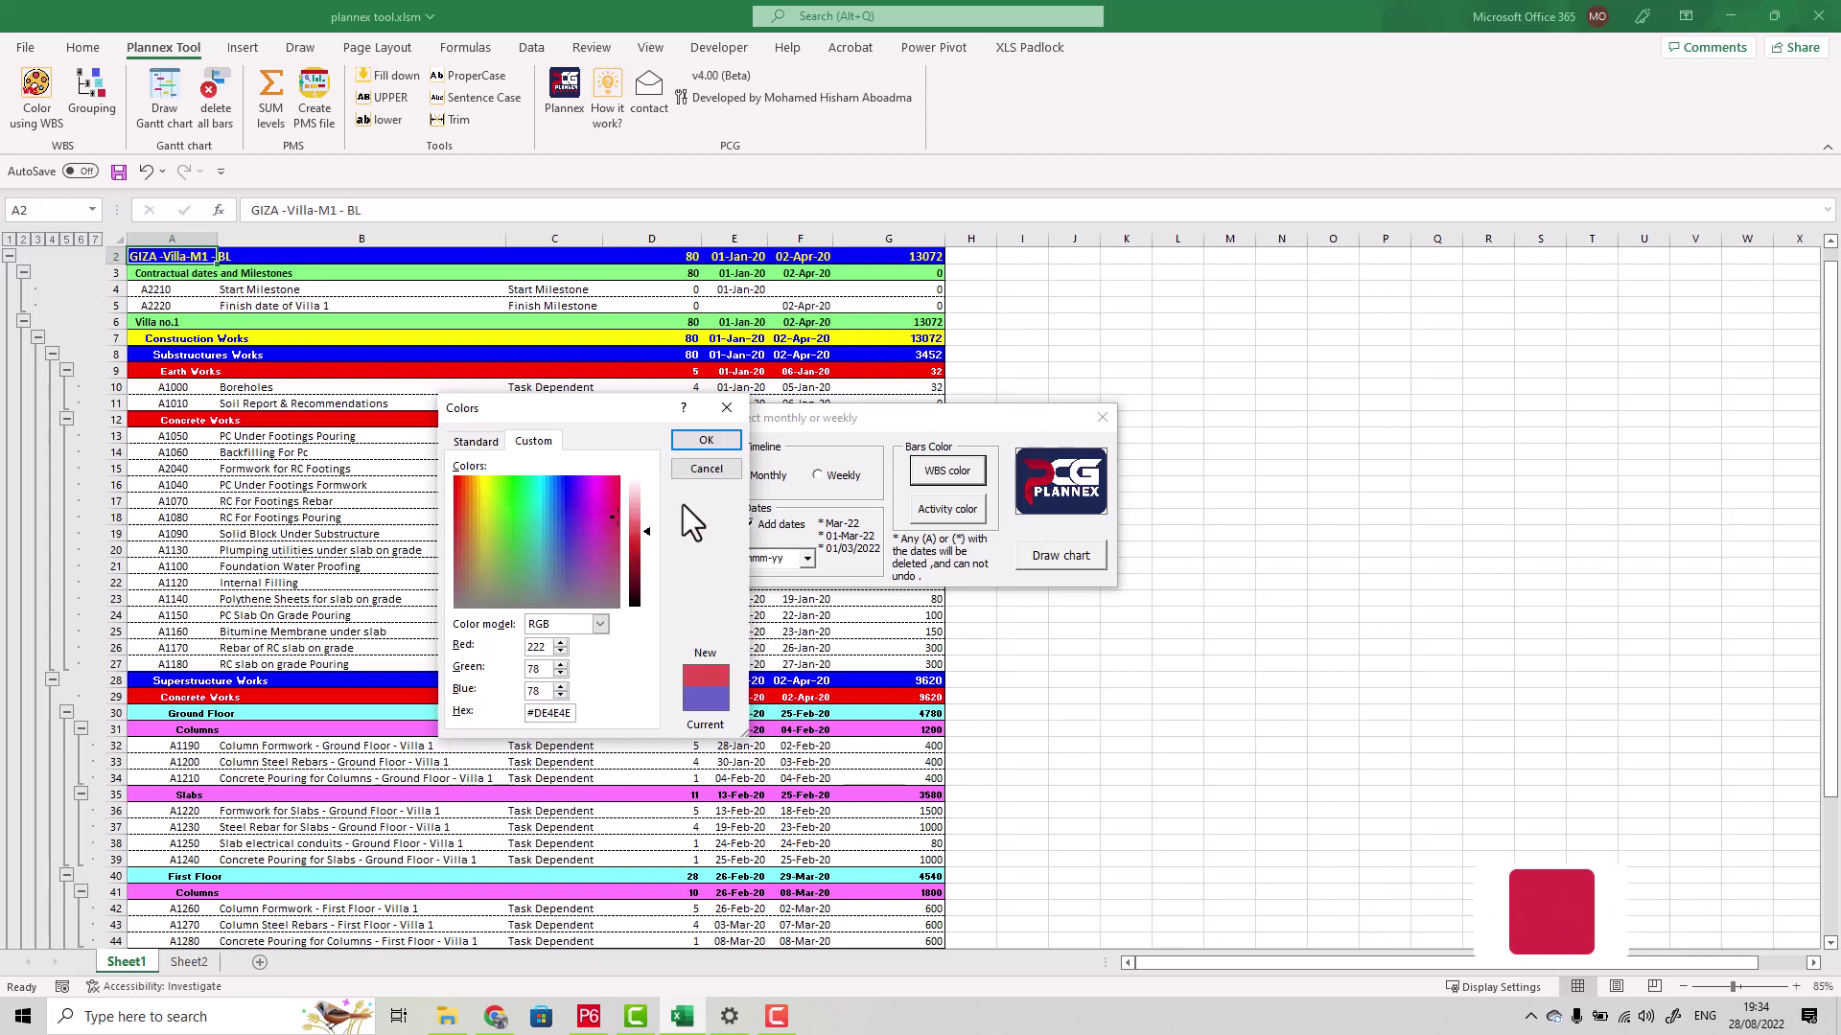
click(707, 443)
Set the activity bar colour to a custom bright green
click(957, 504)
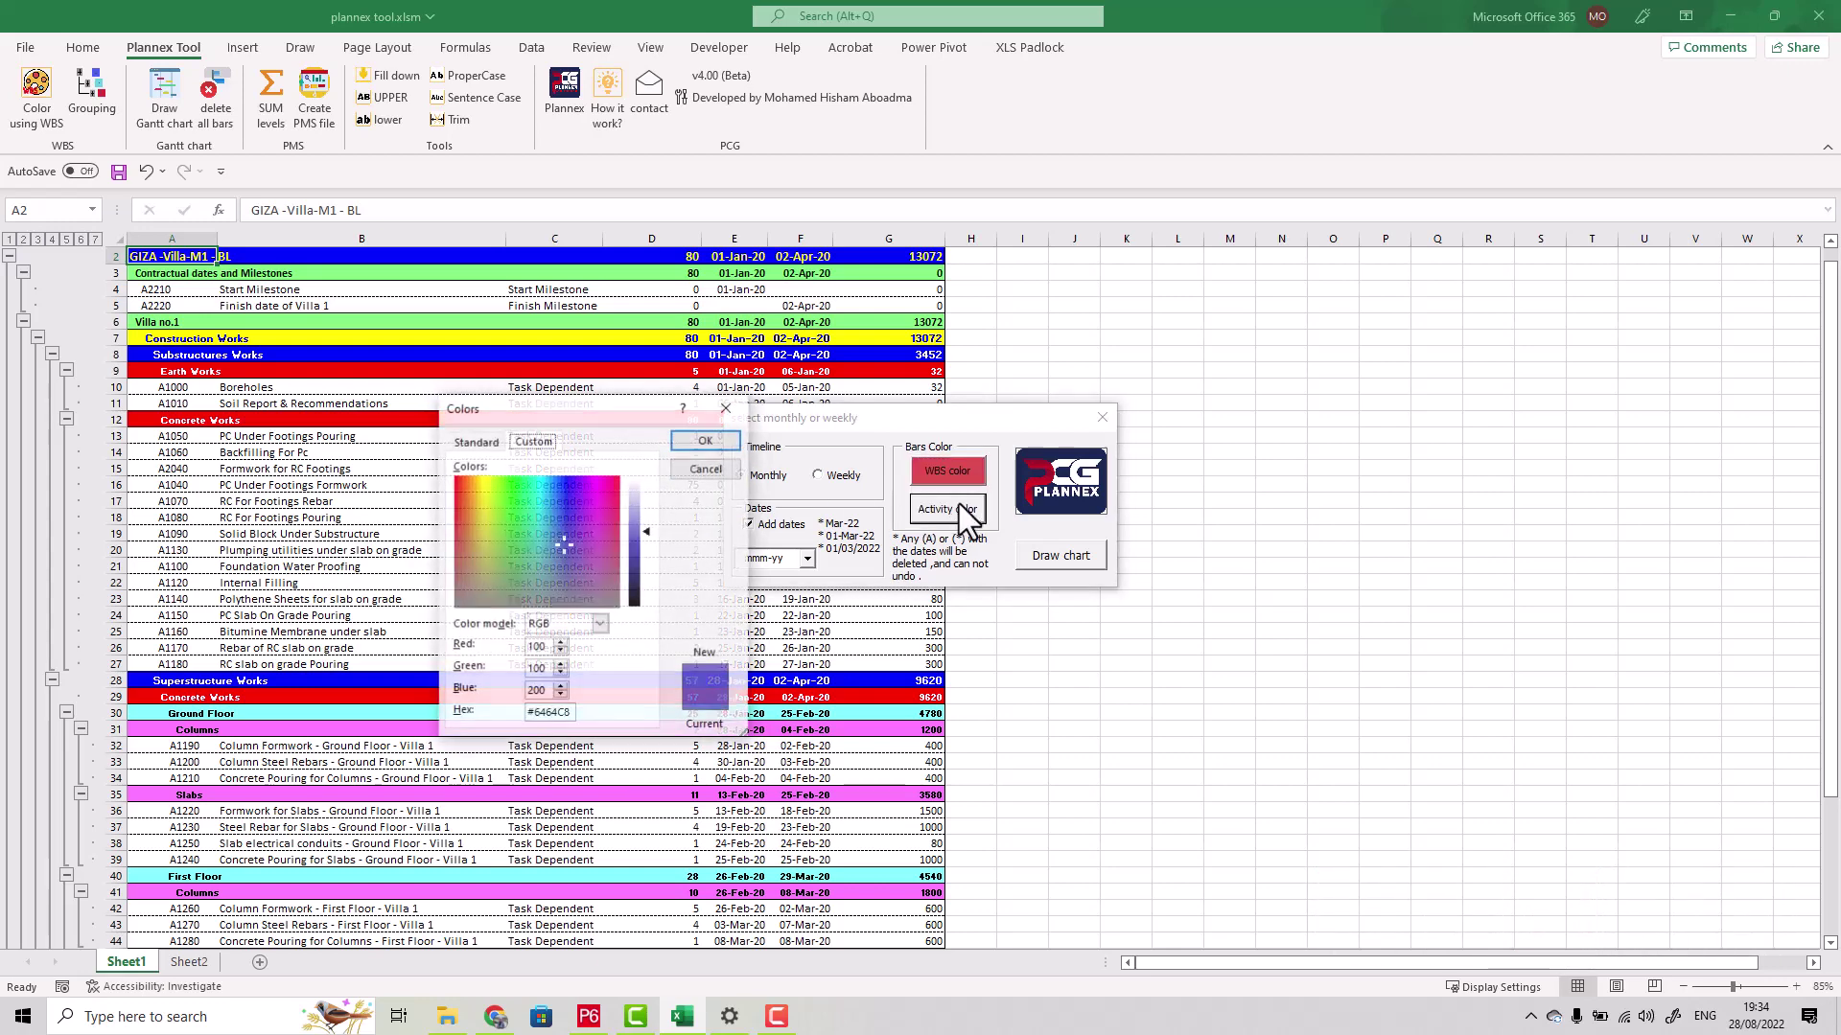
click(549, 531)
click(513, 489)
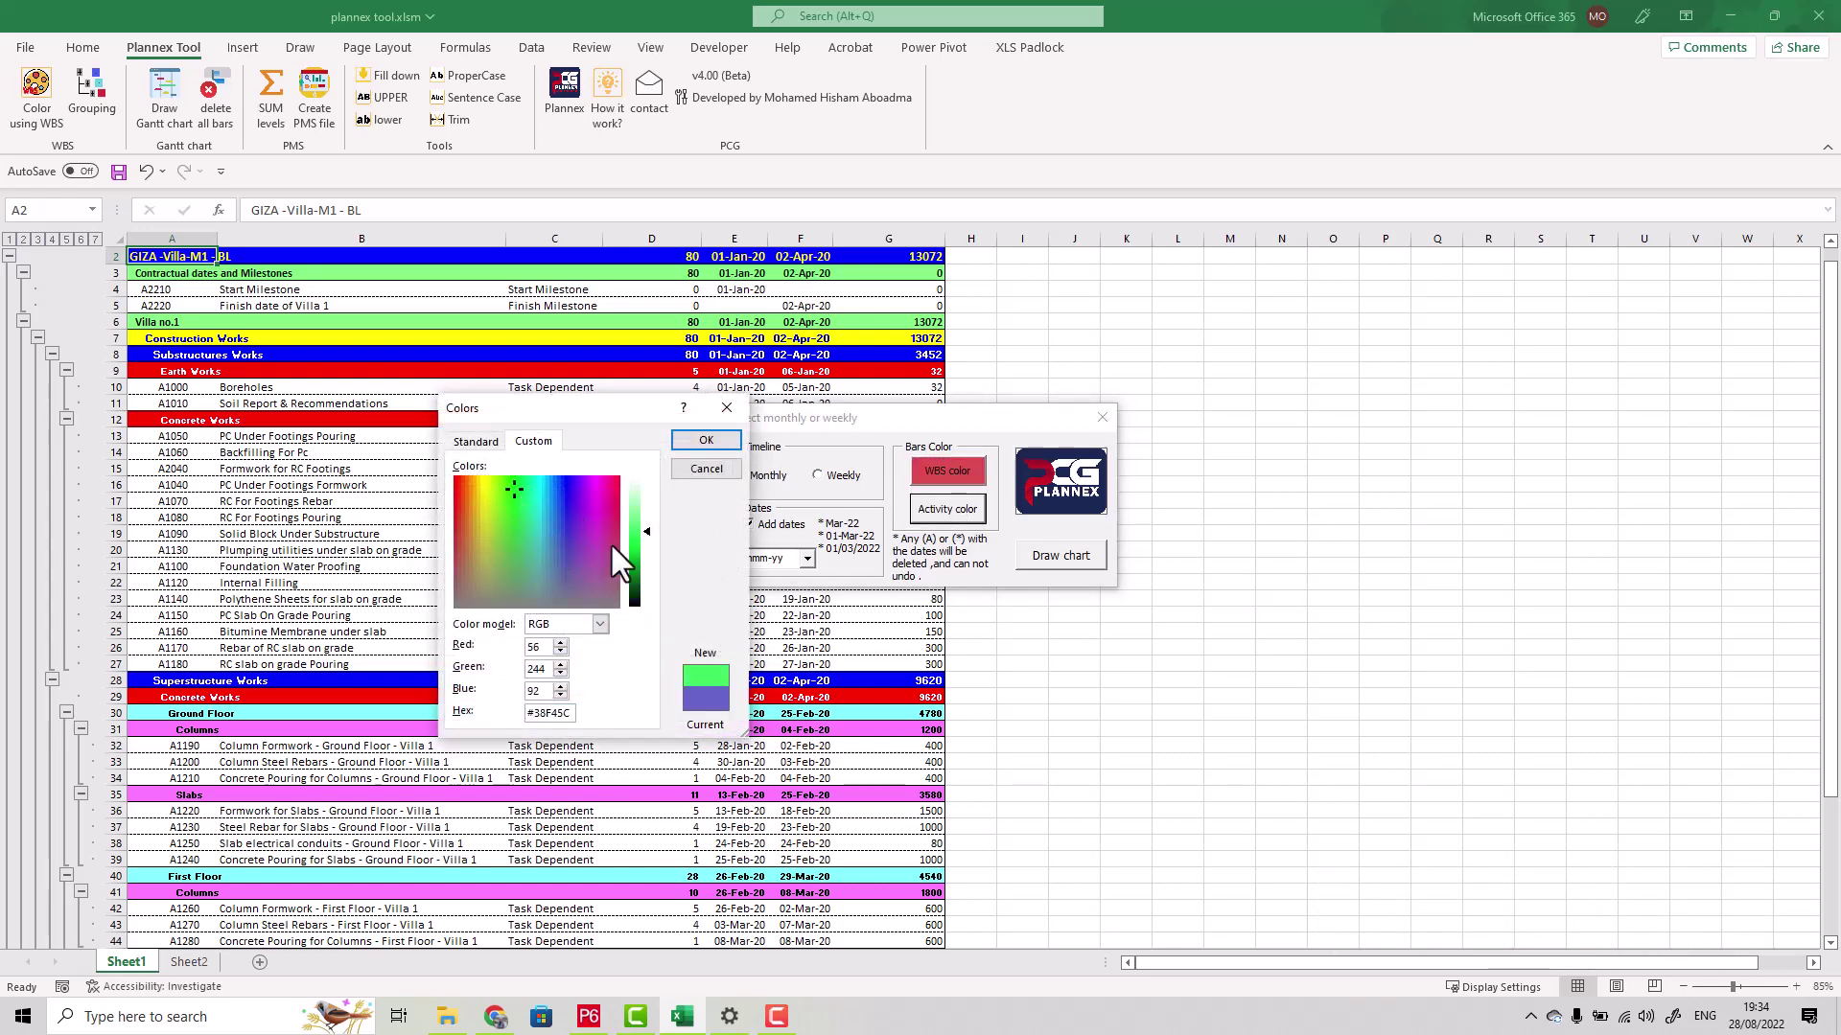
click(648, 538)
drag(648, 537, 648, 540)
click(702, 442)
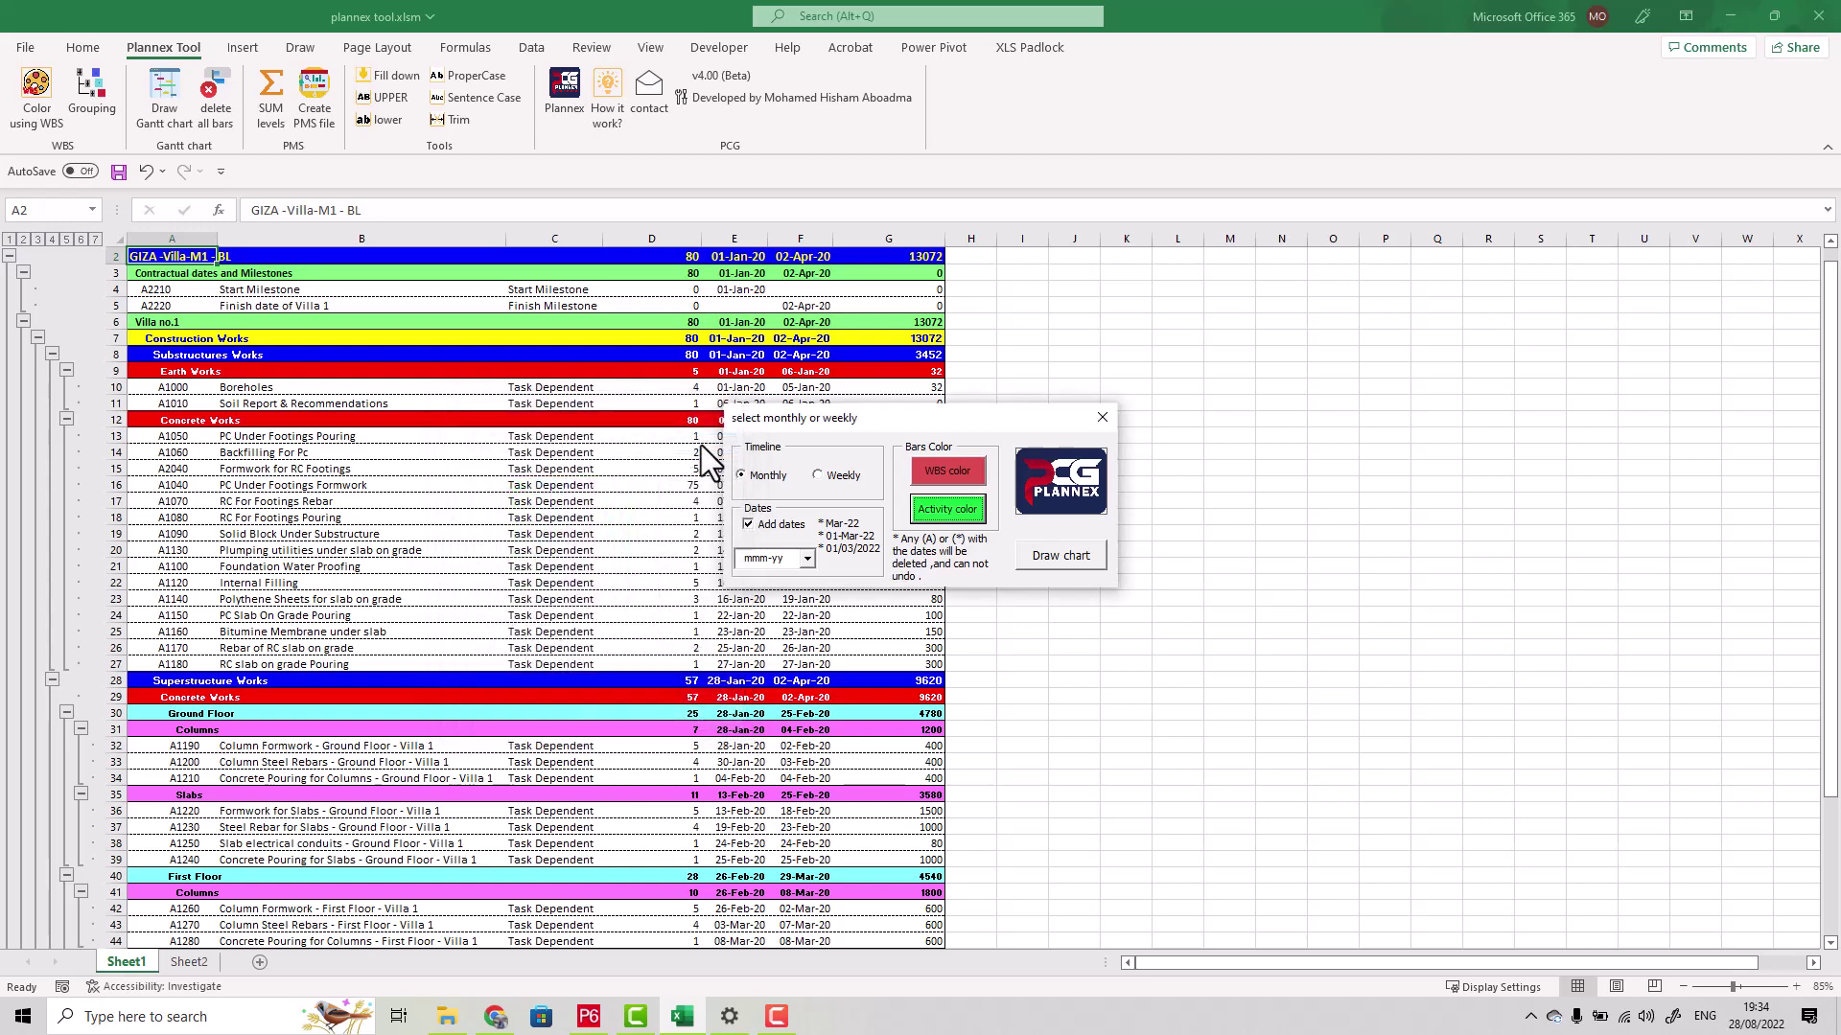
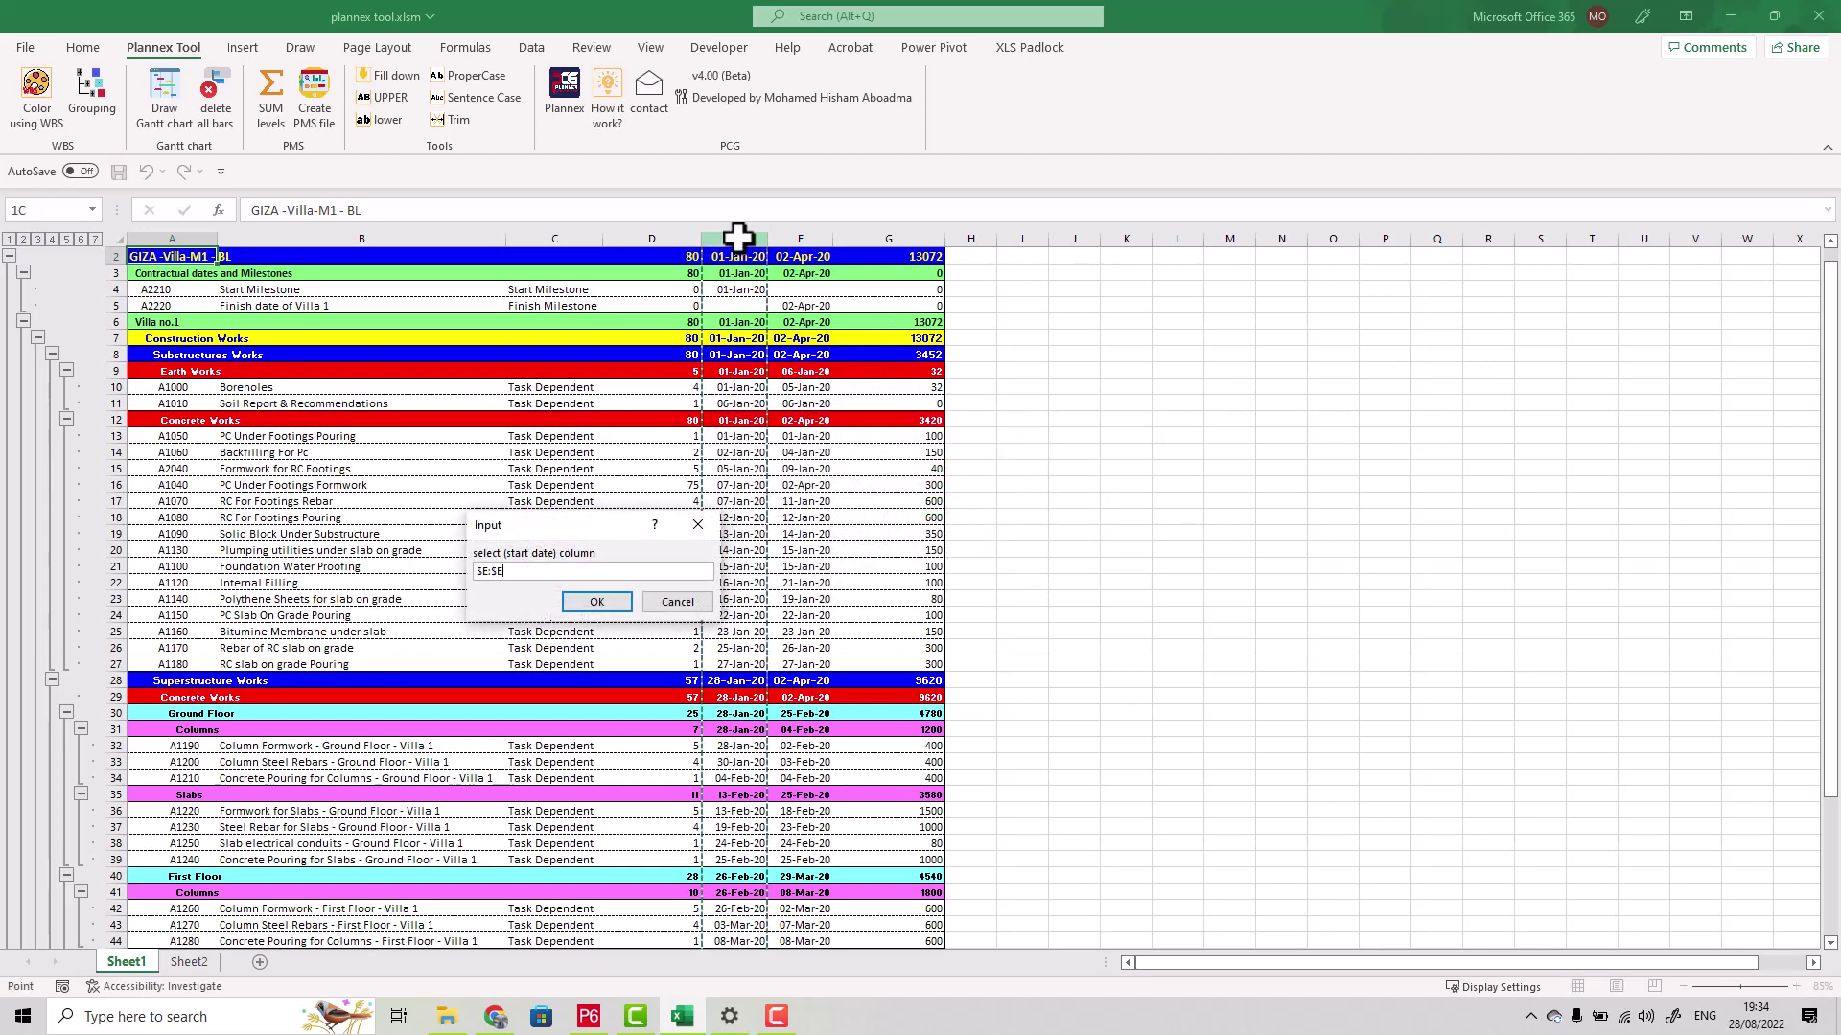
Draw the monthly Gantt chart using column E for start dates and column F for finish dates, and review its bars
key(Return)
click(794, 235)
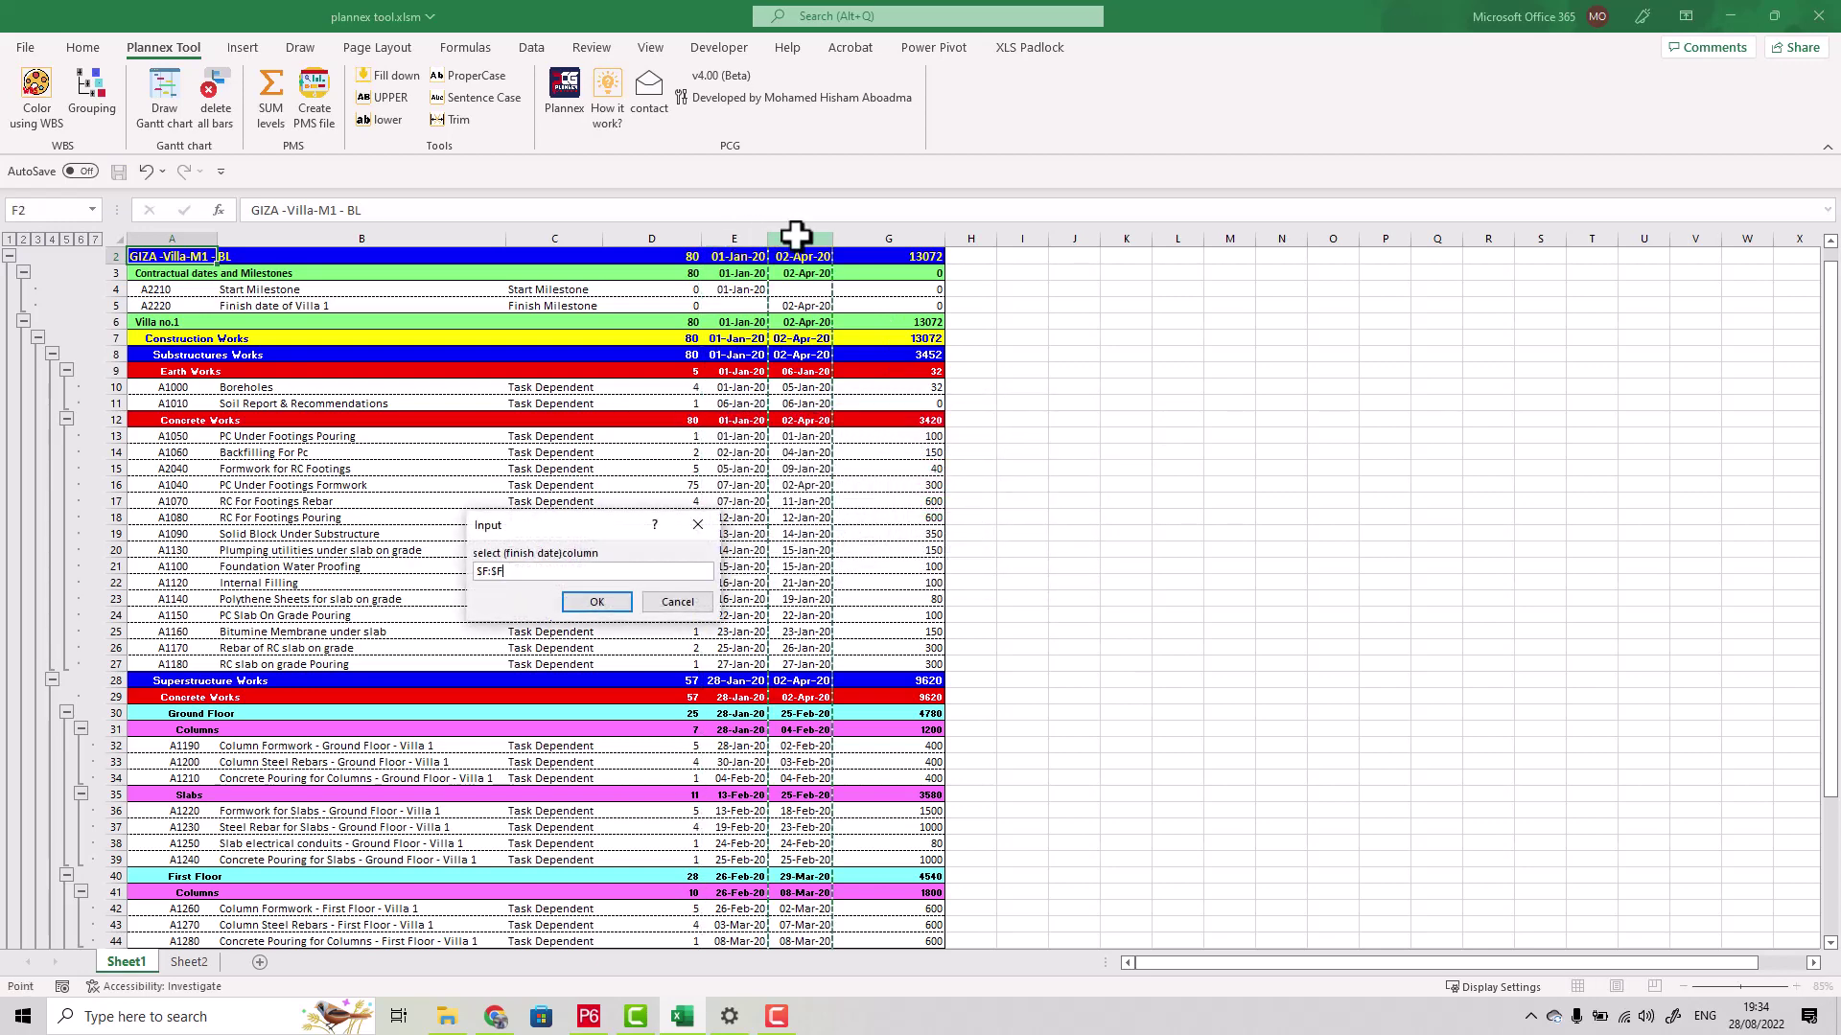
key(Return)
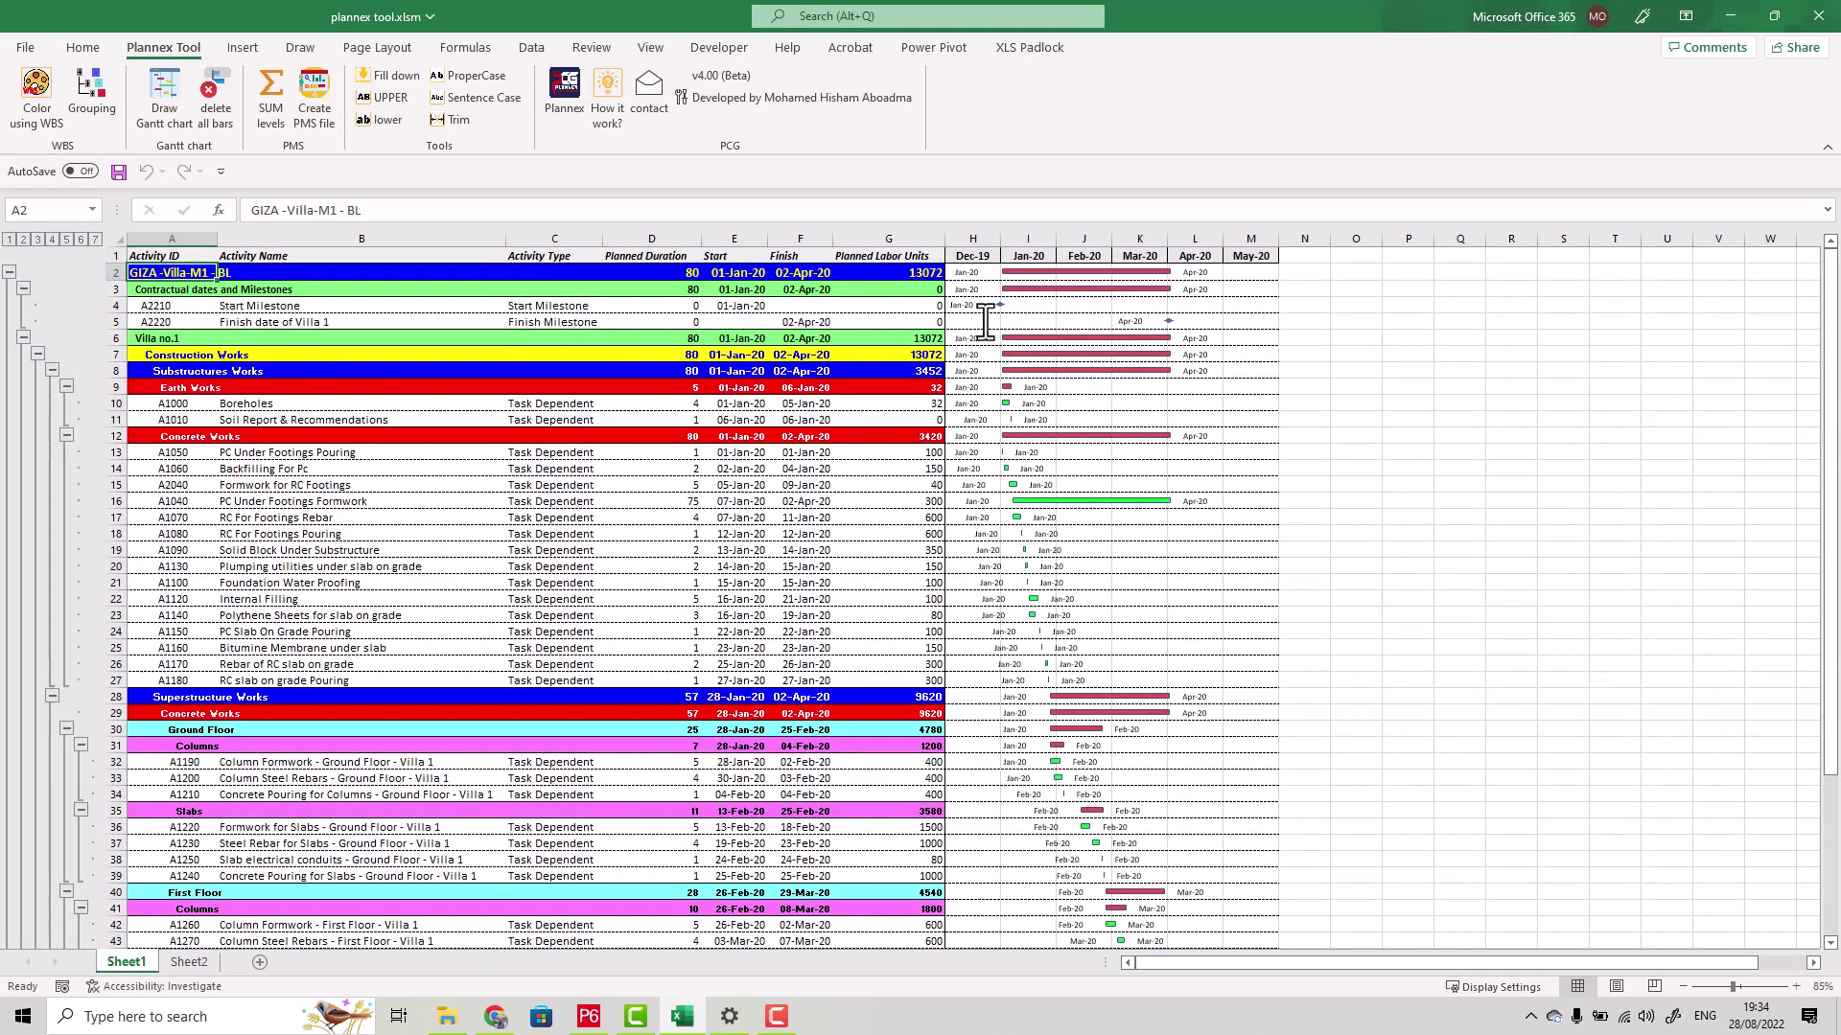
scroll(1112, 633, down, 6)
scroll(1118, 661, up, 6)
Delete all Gantt bars and remove the monthly timeline columns H to M
click(220, 96)
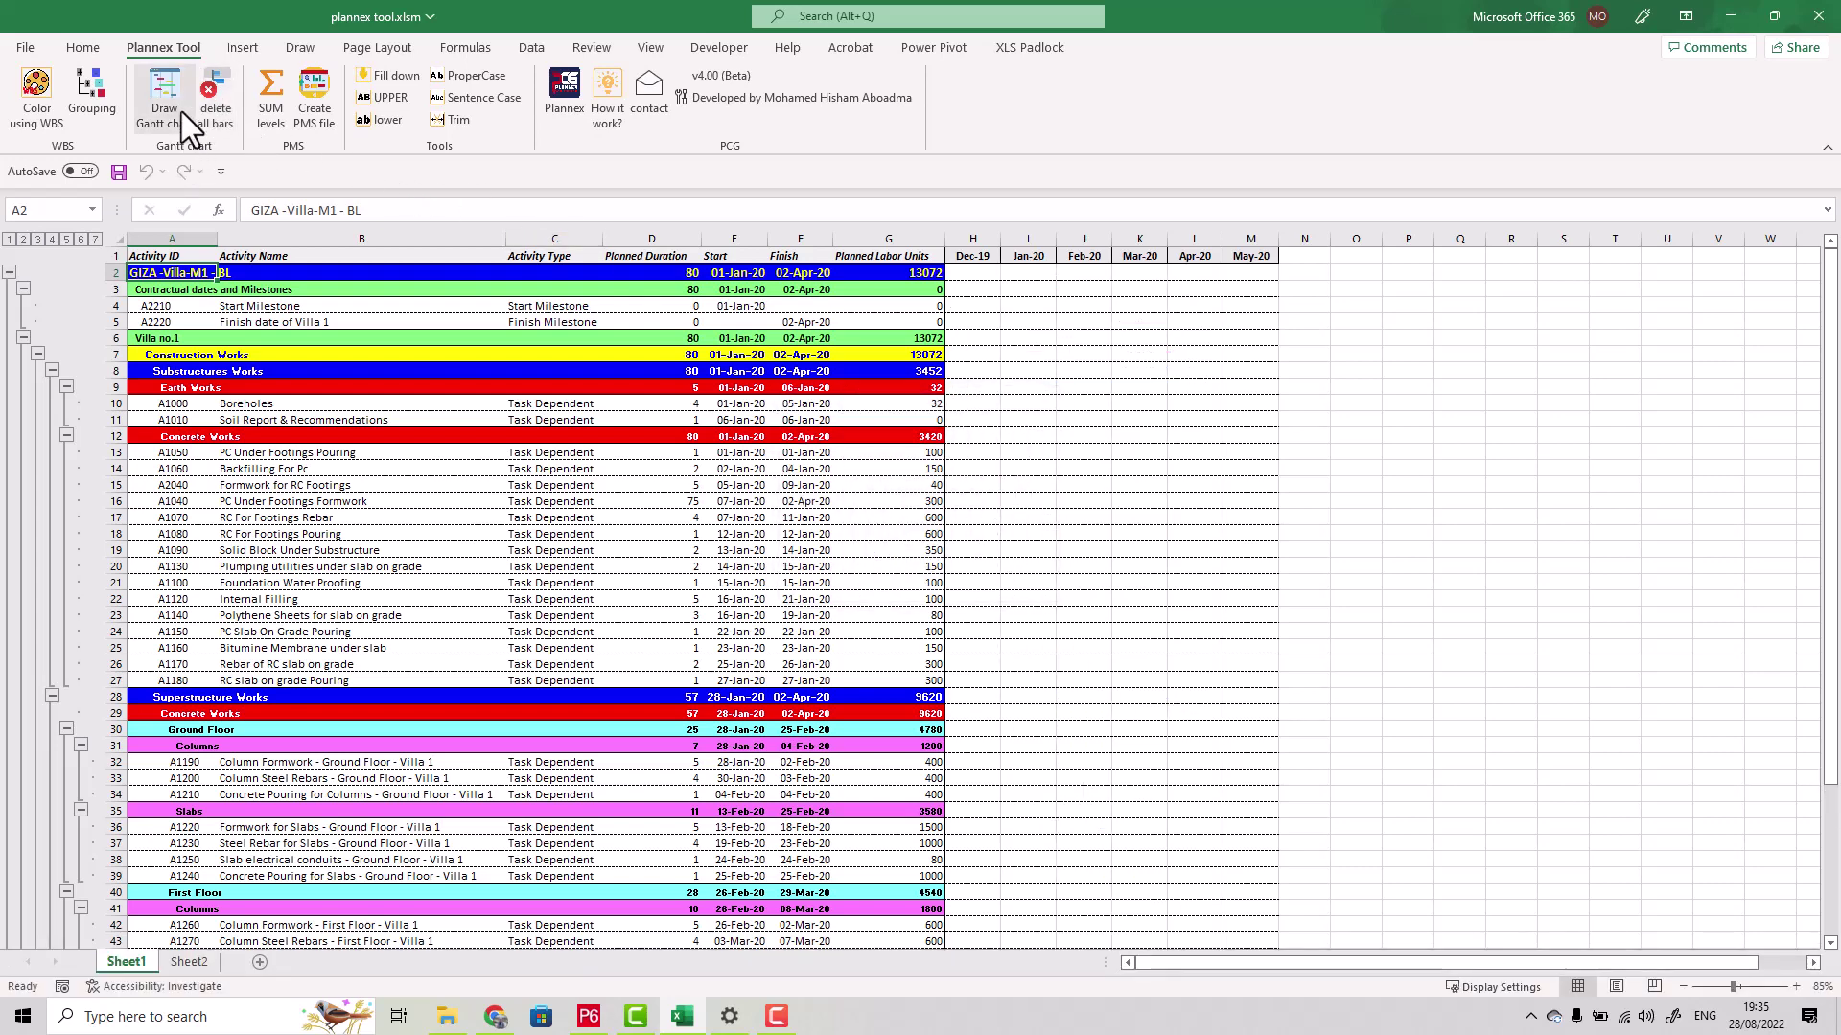
click(184, 117)
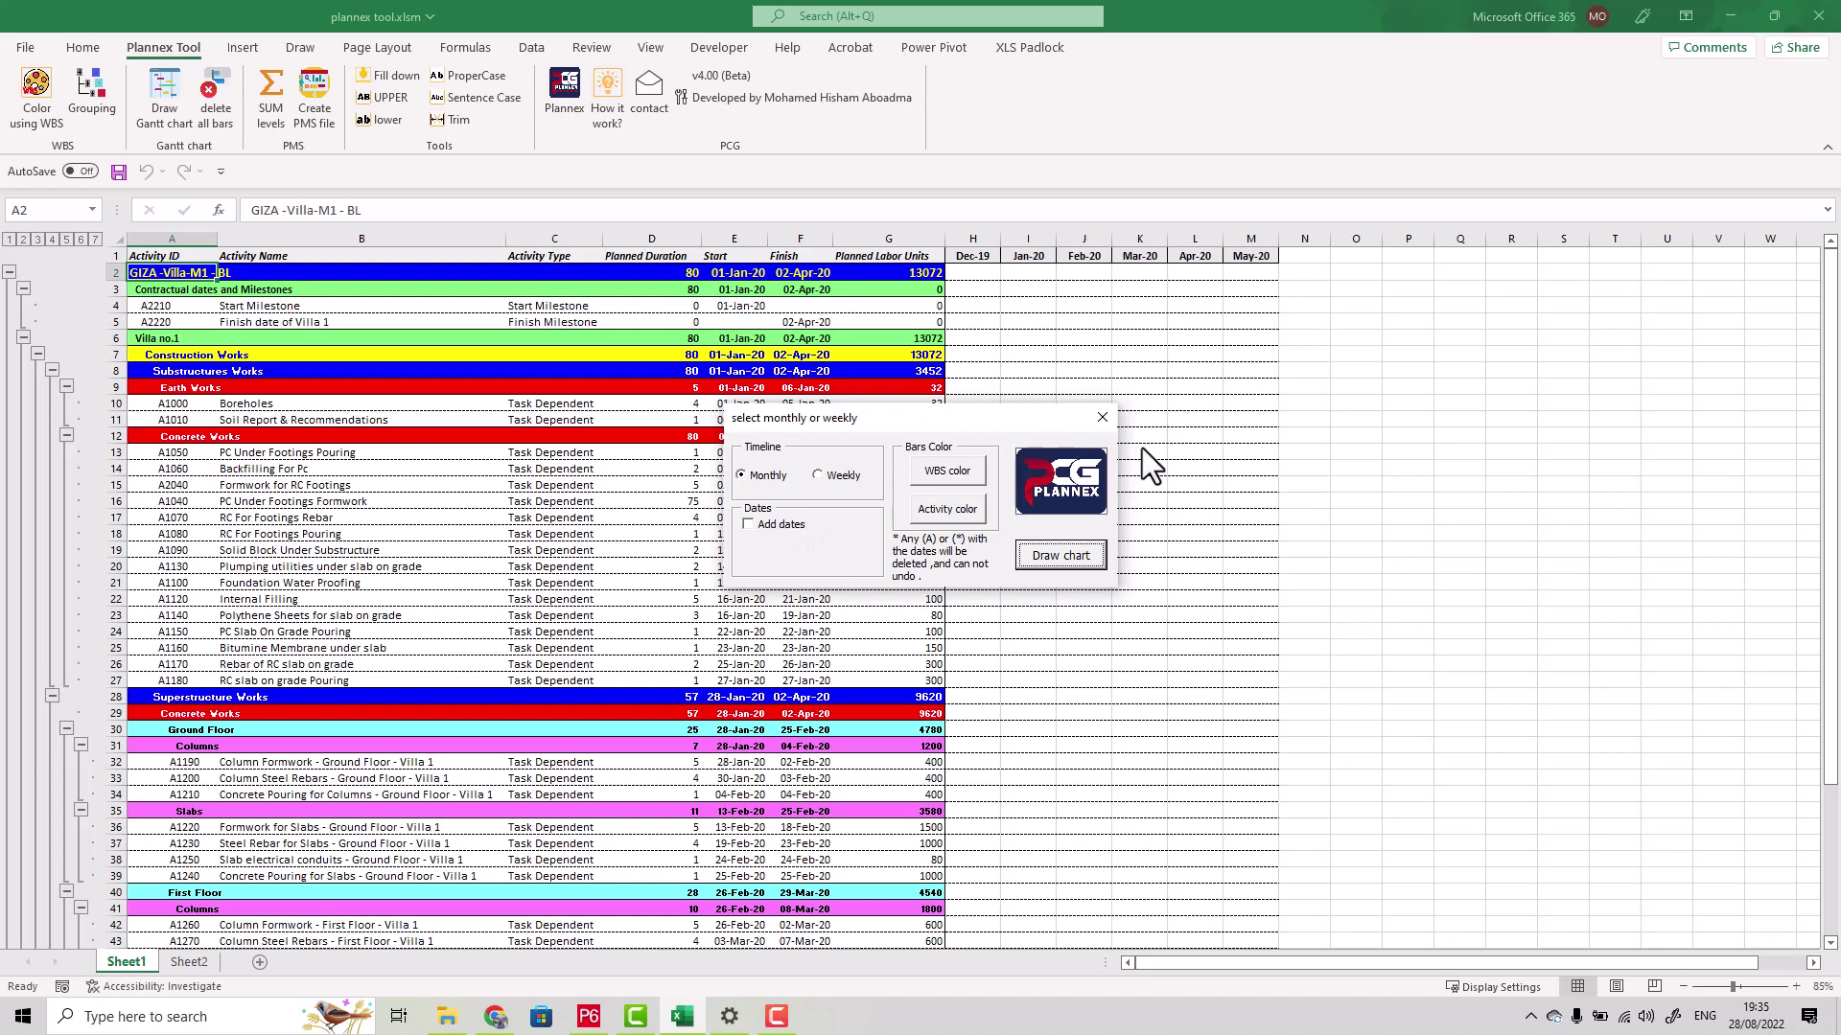
click(1104, 420)
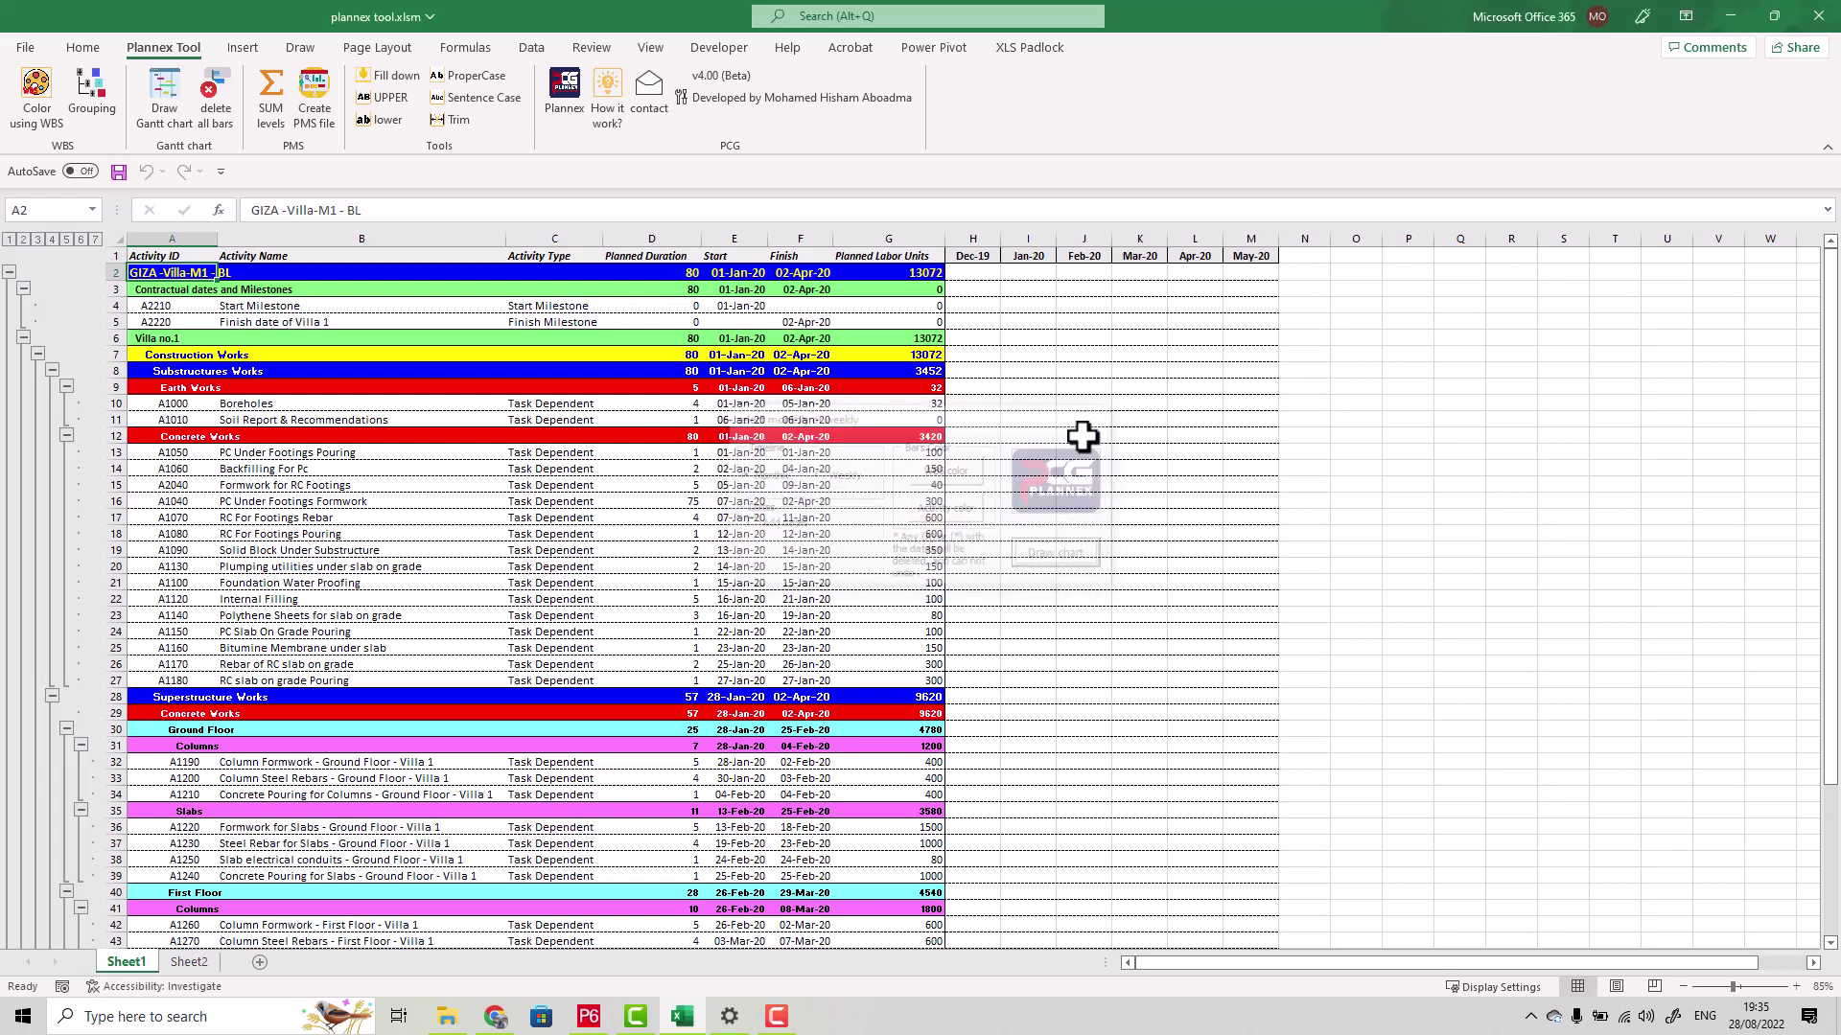
drag(1249, 239, 974, 240)
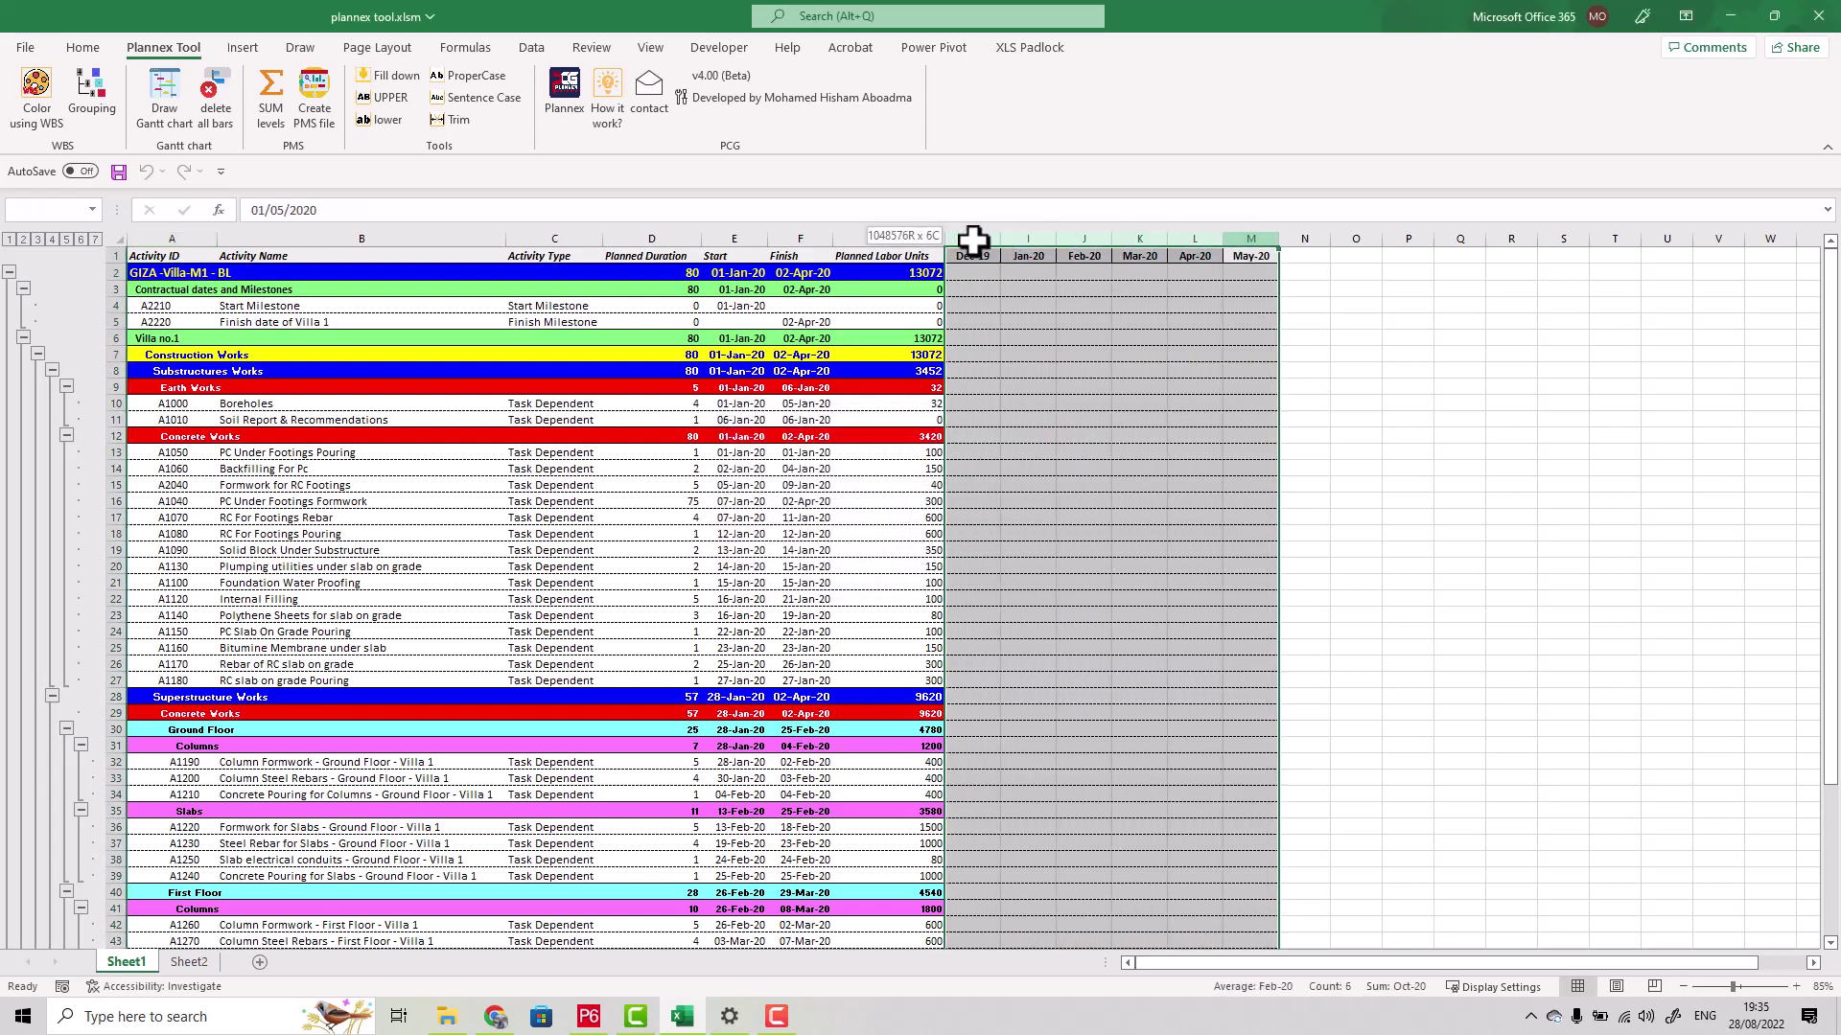
right_click(974, 241)
click(1068, 451)
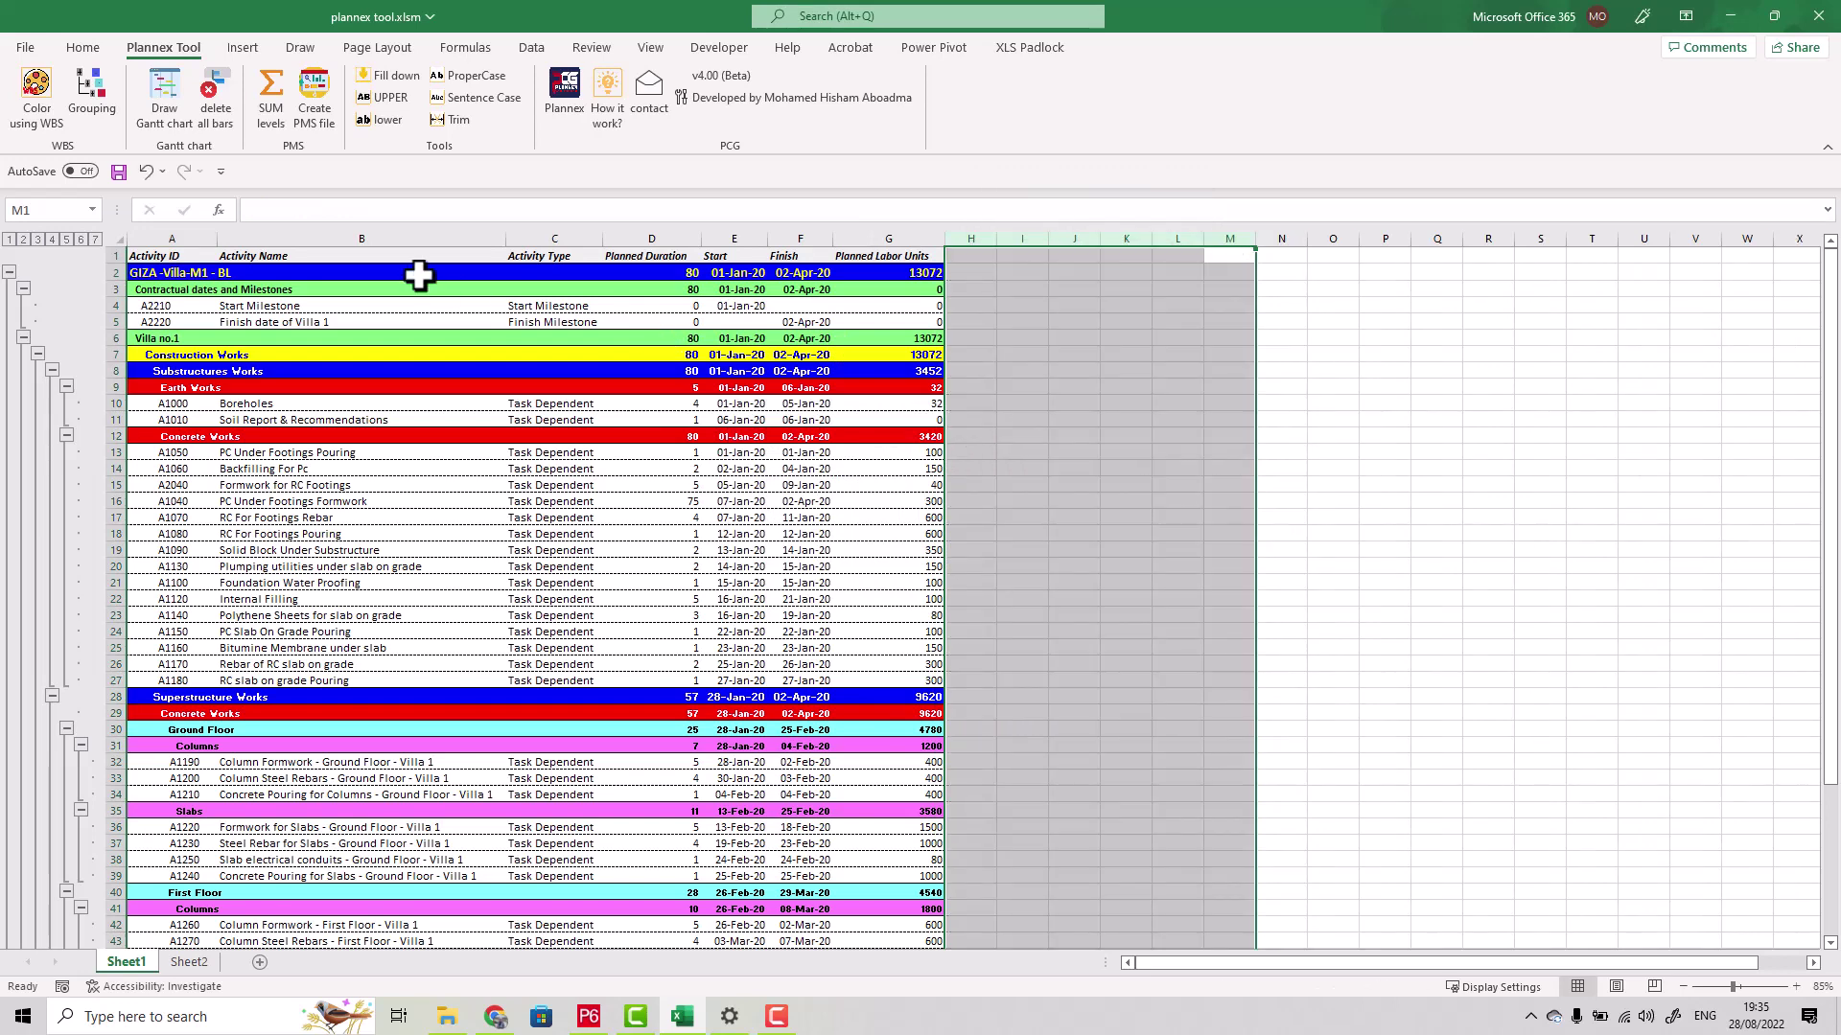
Choose the weekly timeline for a new Gantt chart, leaving the WBS bar colour as it is
click(153, 97)
click(825, 476)
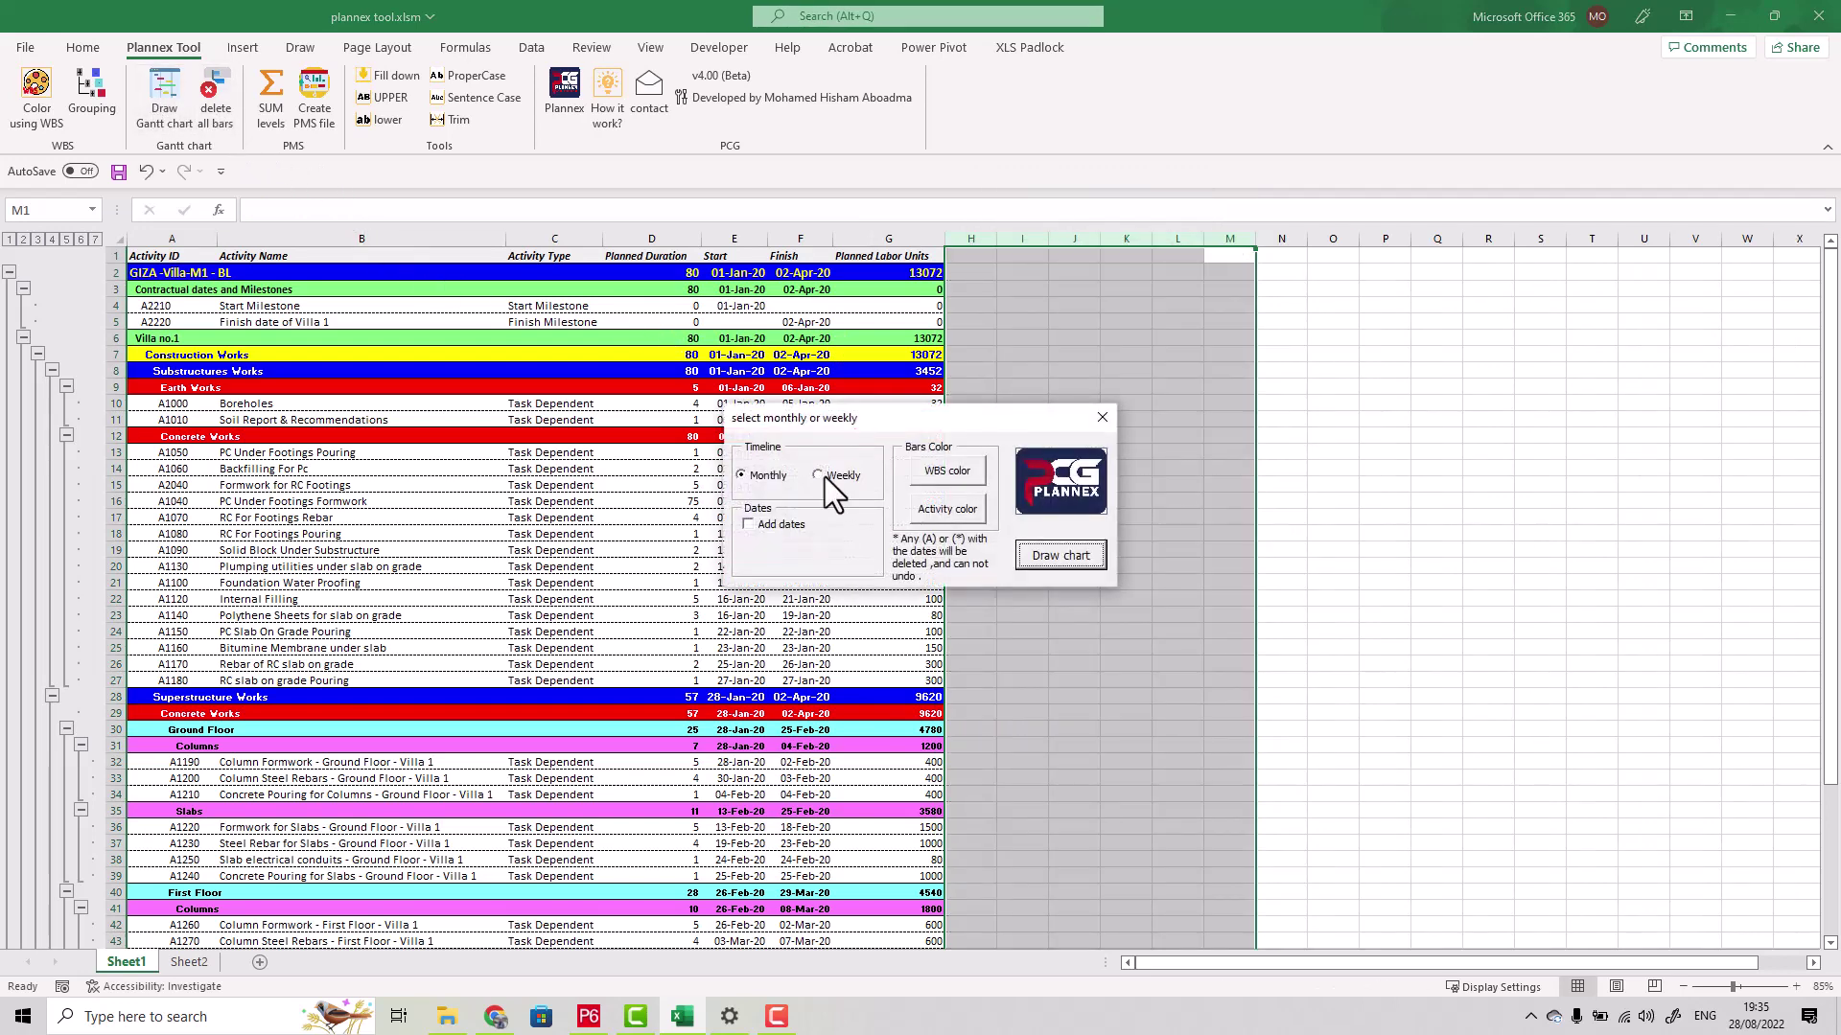
click(970, 468)
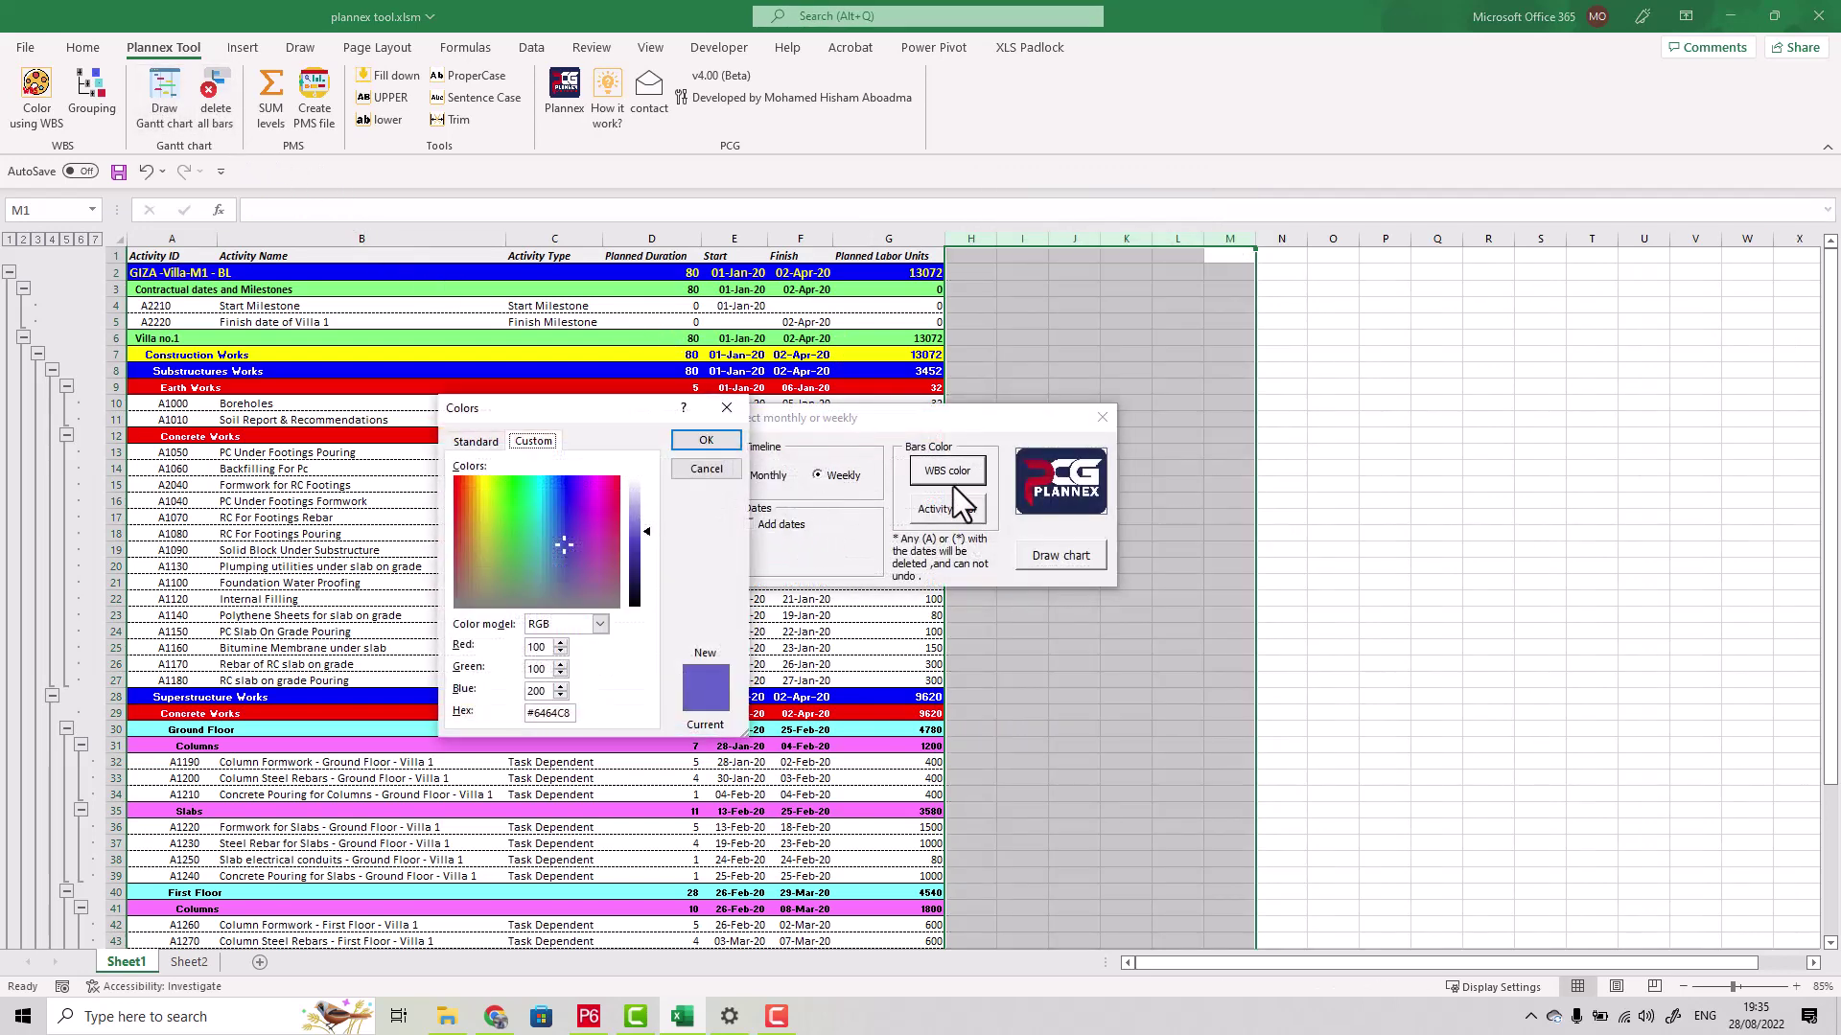
click(723, 484)
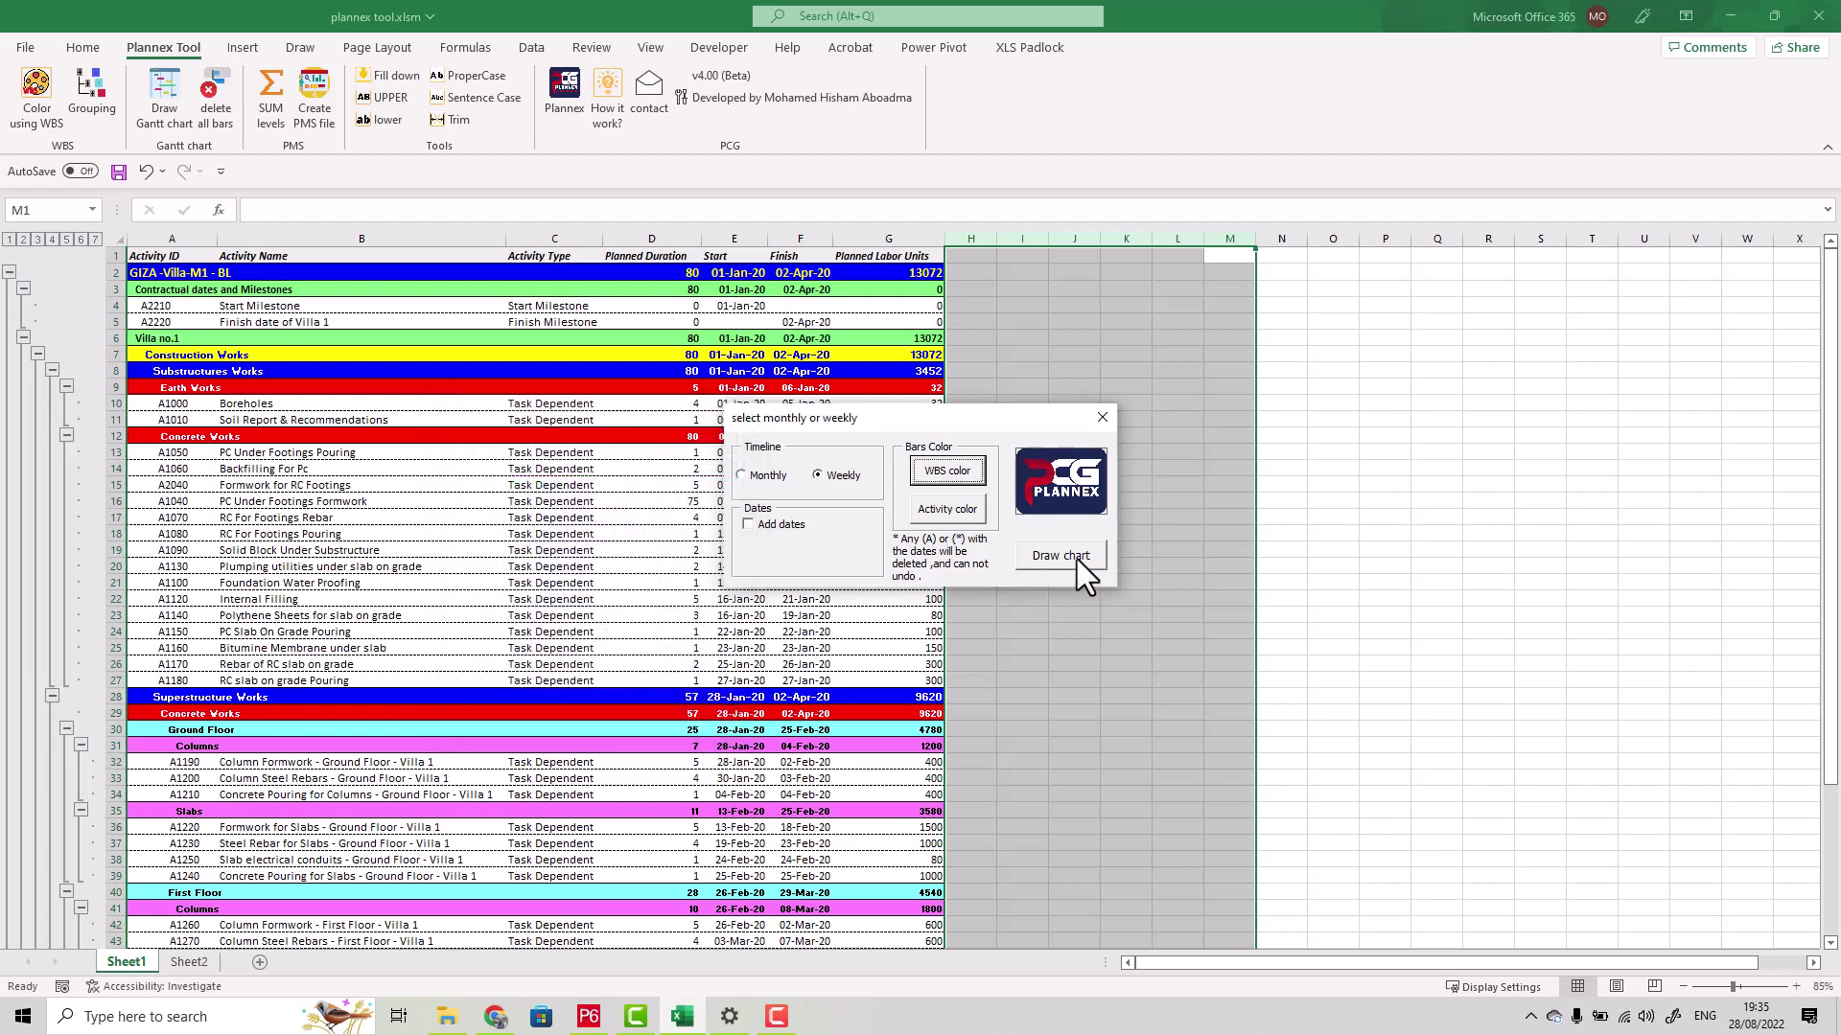
Draw the weekly Gantt chart with start dates from column E and finish dates from column F, and check its weekly date headings
click(1077, 560)
click(727, 233)
key(Return)
click(788, 237)
key(Return)
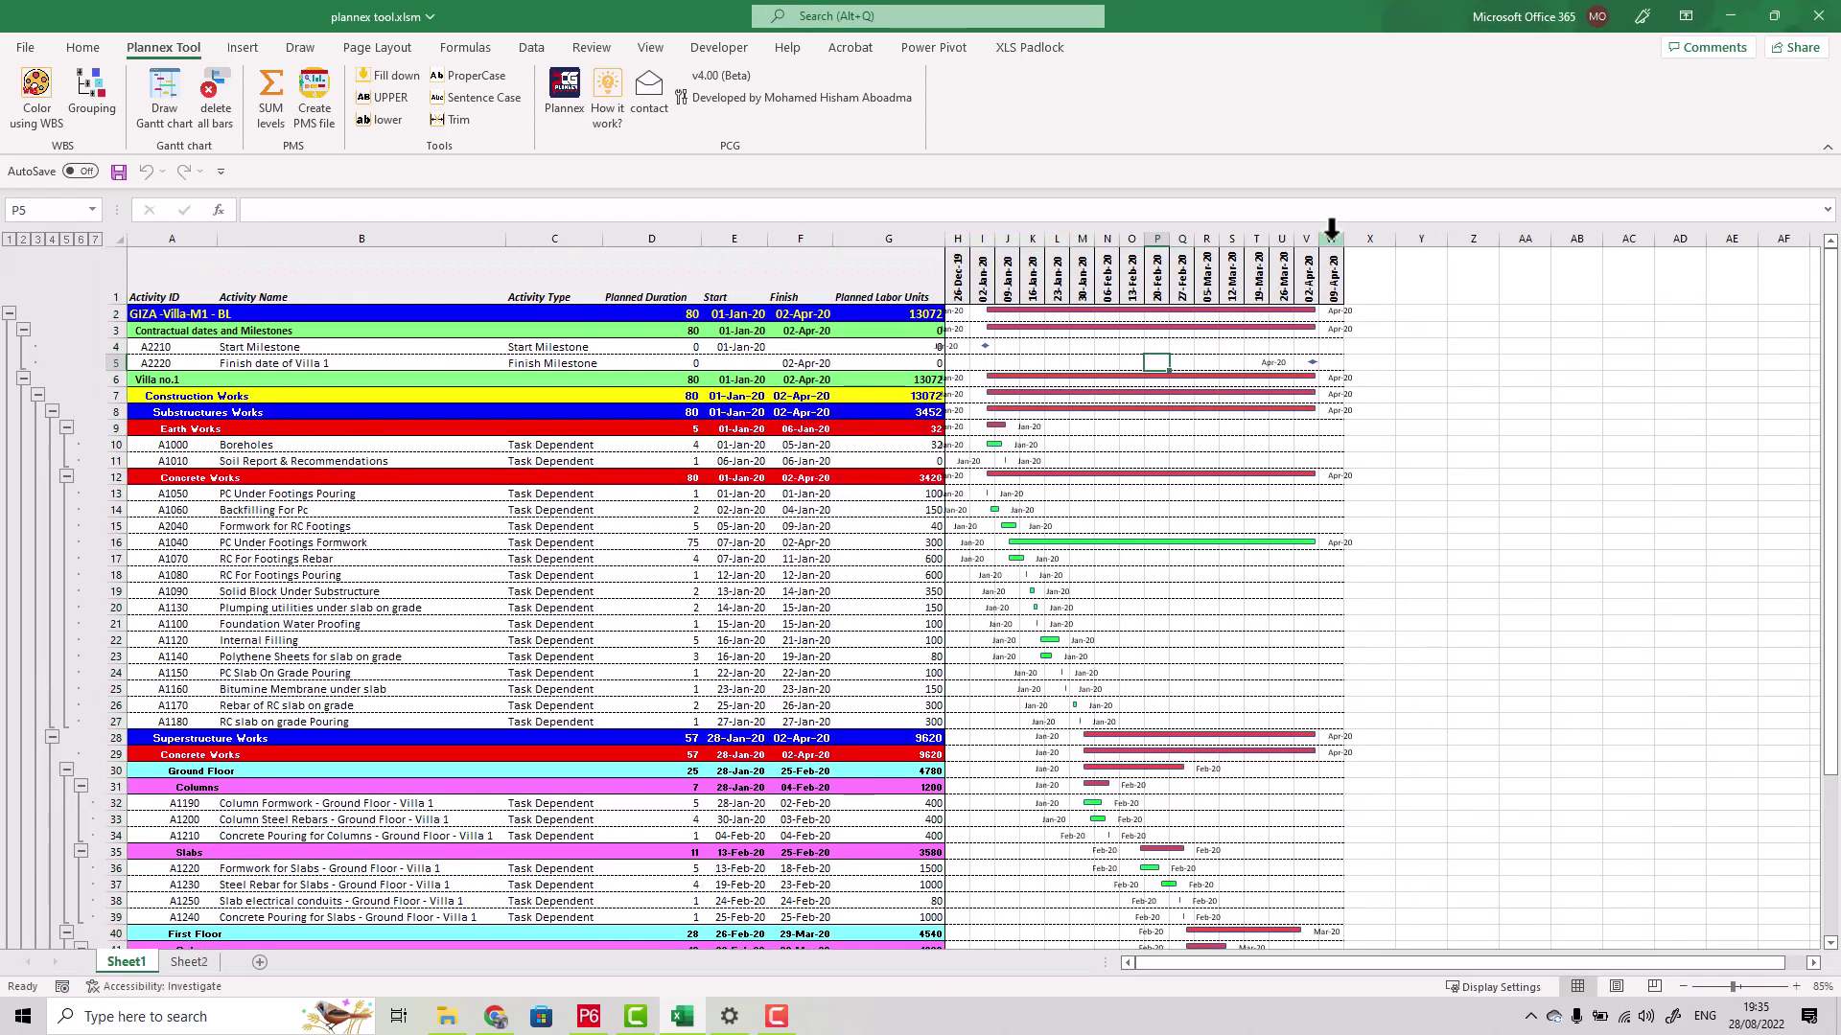
click(957, 279)
key(Right)
key(Right)
key(Right)
click(1121, 282)
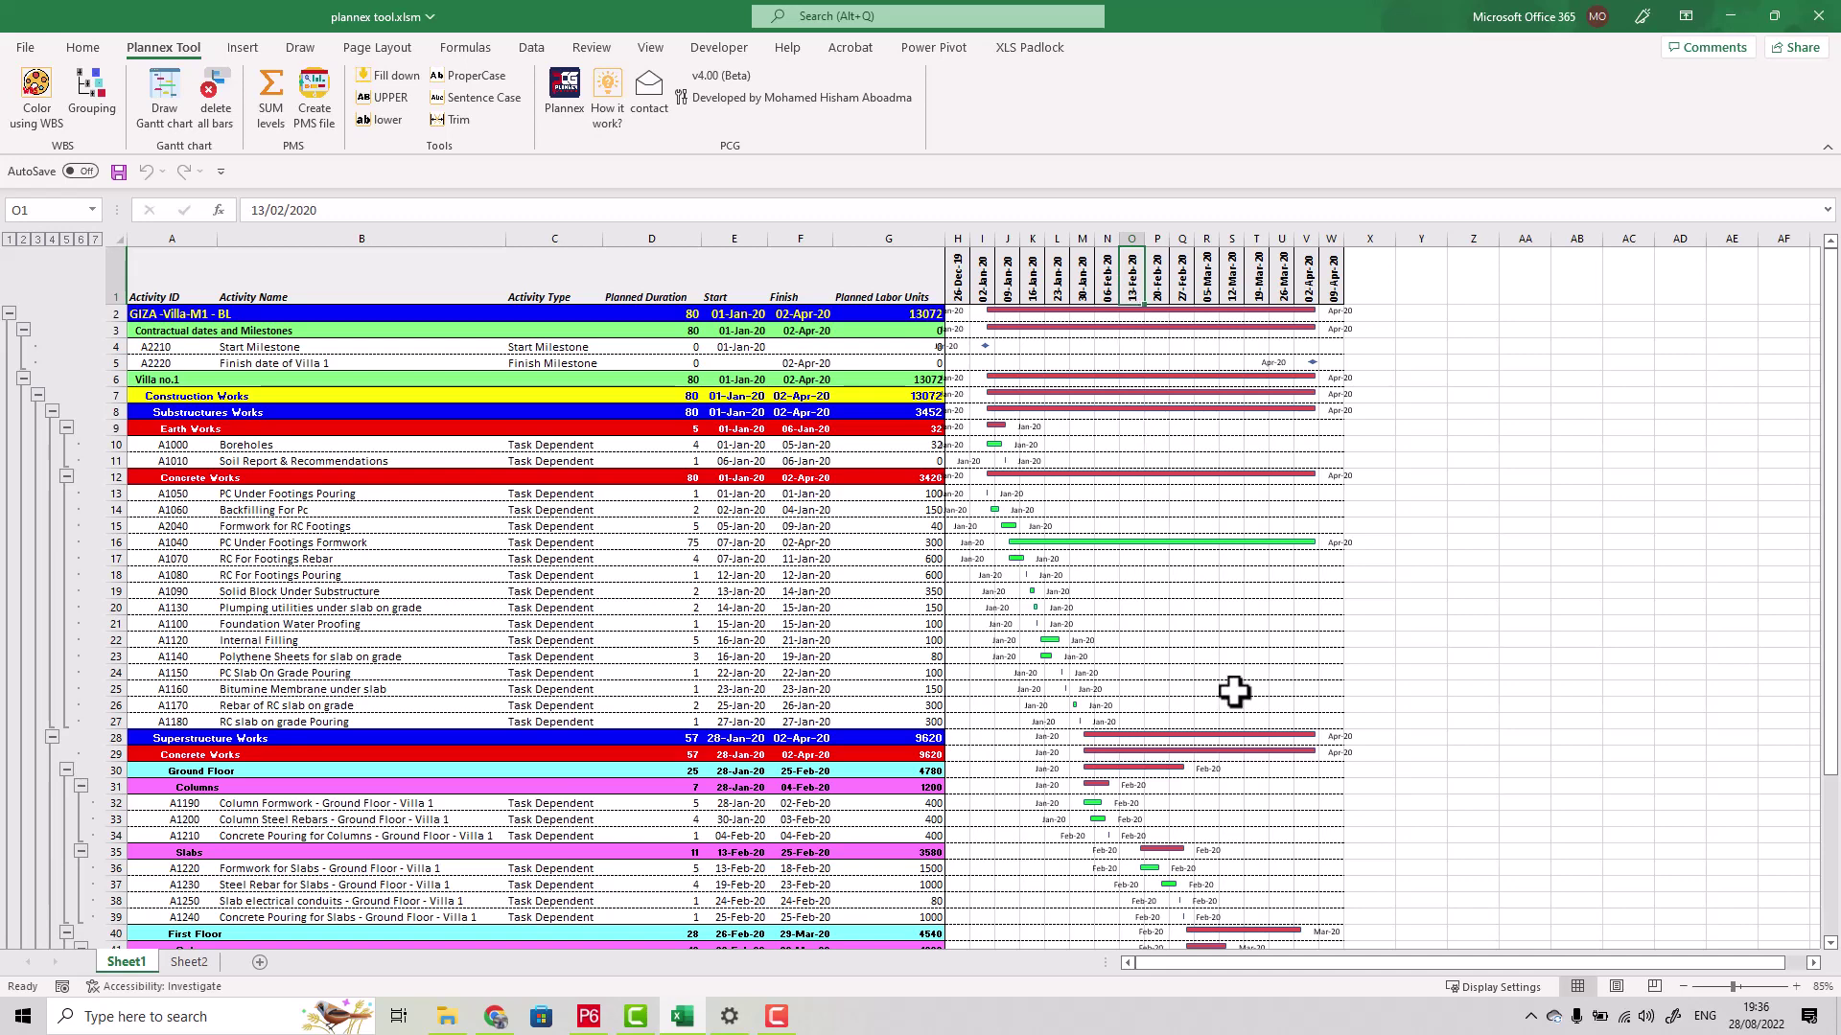
Delete all bars and redraw the weekly Gantt chart without bar dates, using start column E and finish column F
click(223, 113)
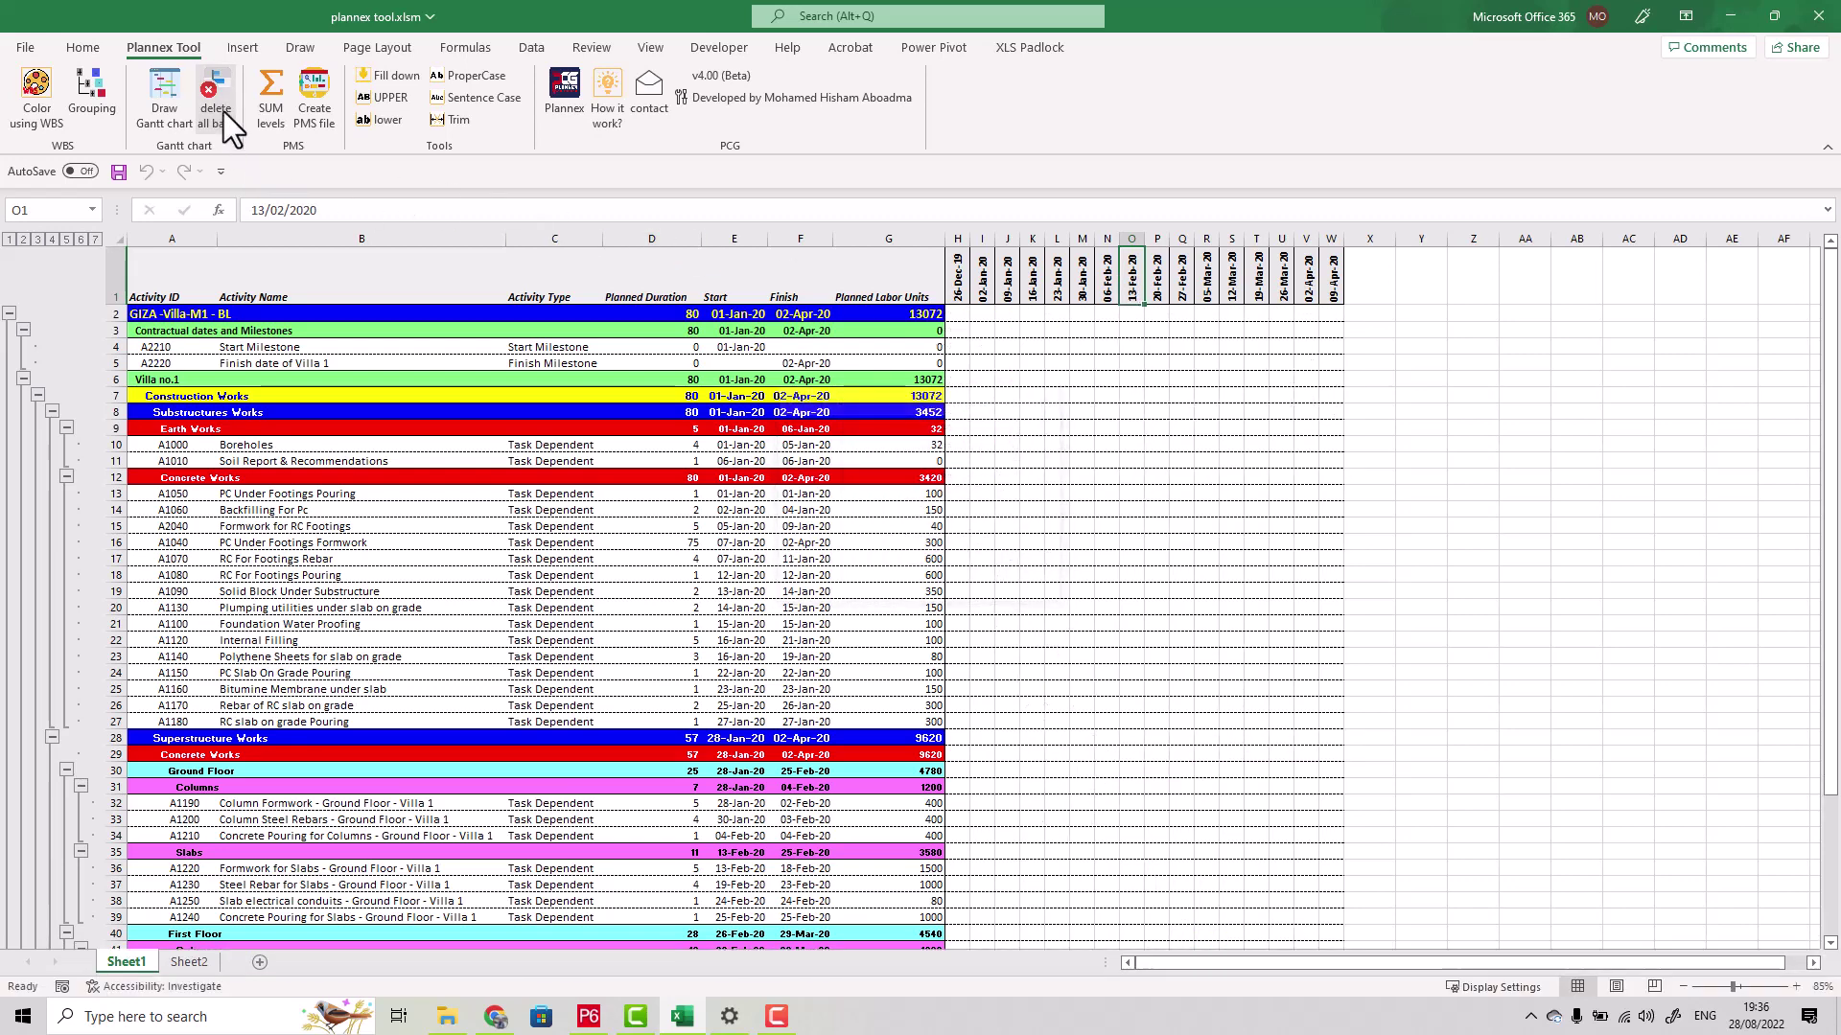
click(177, 115)
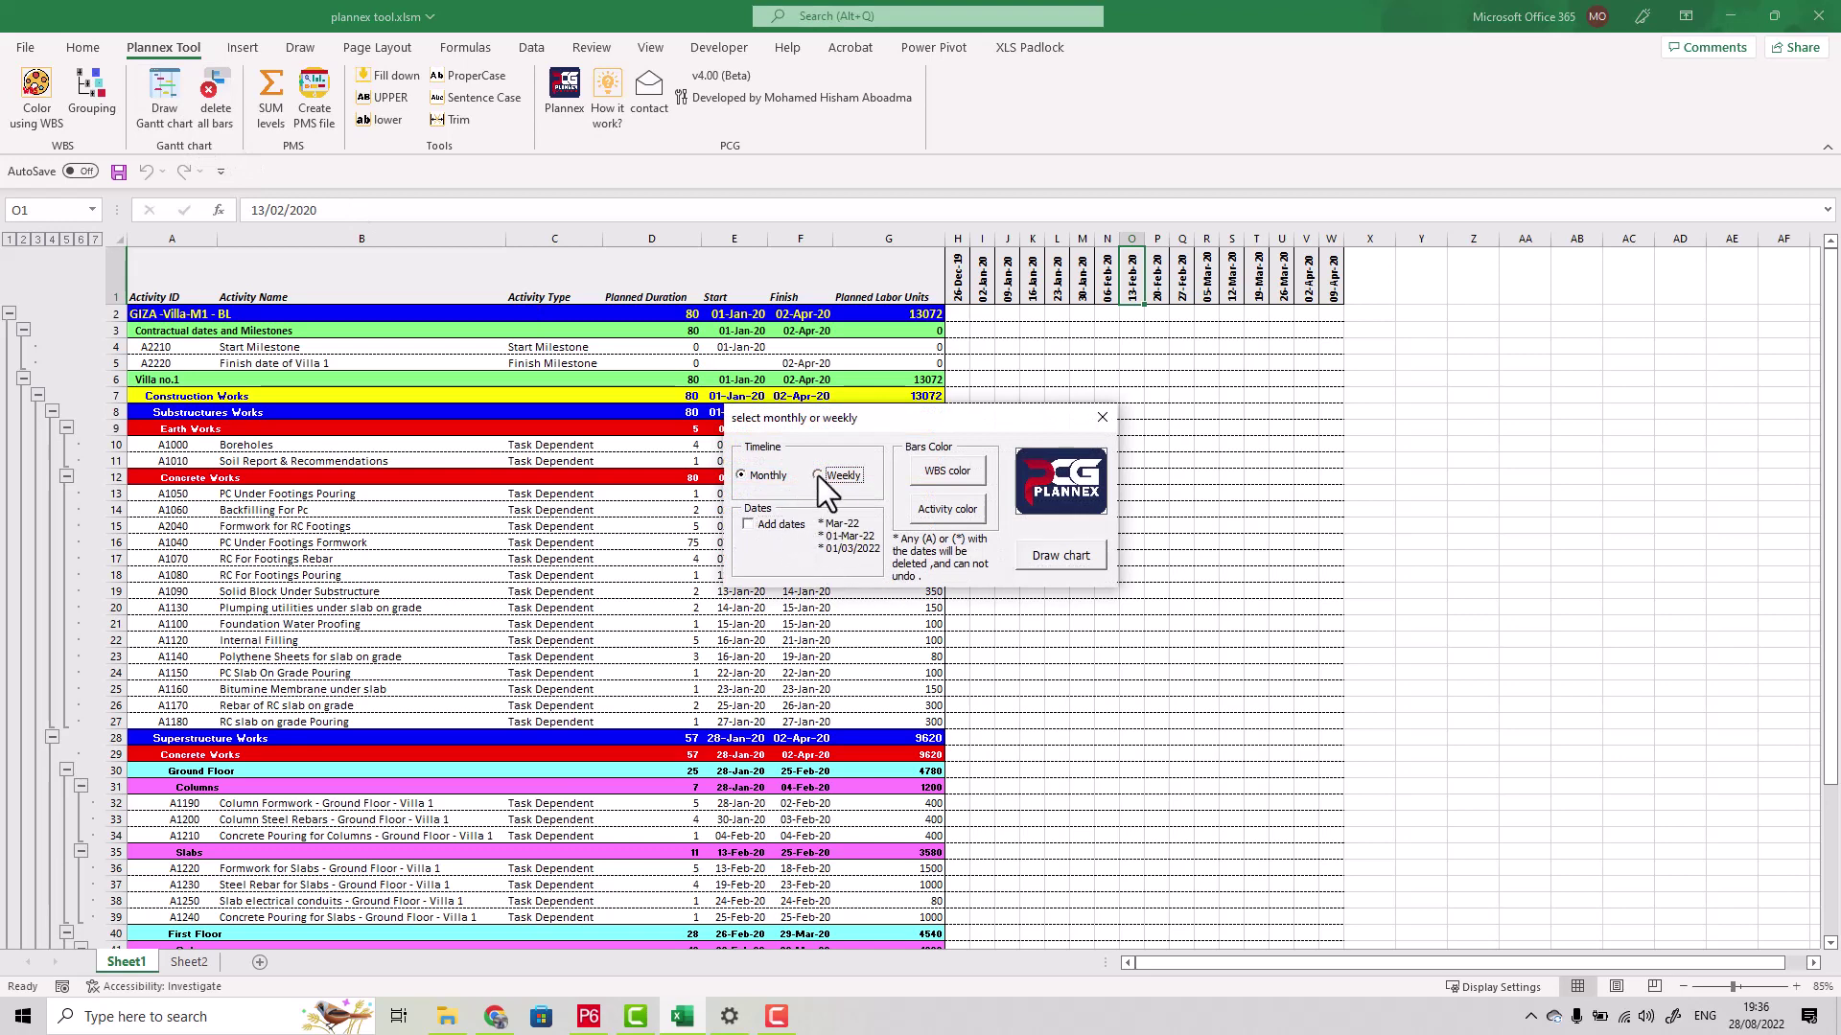
click(1080, 556)
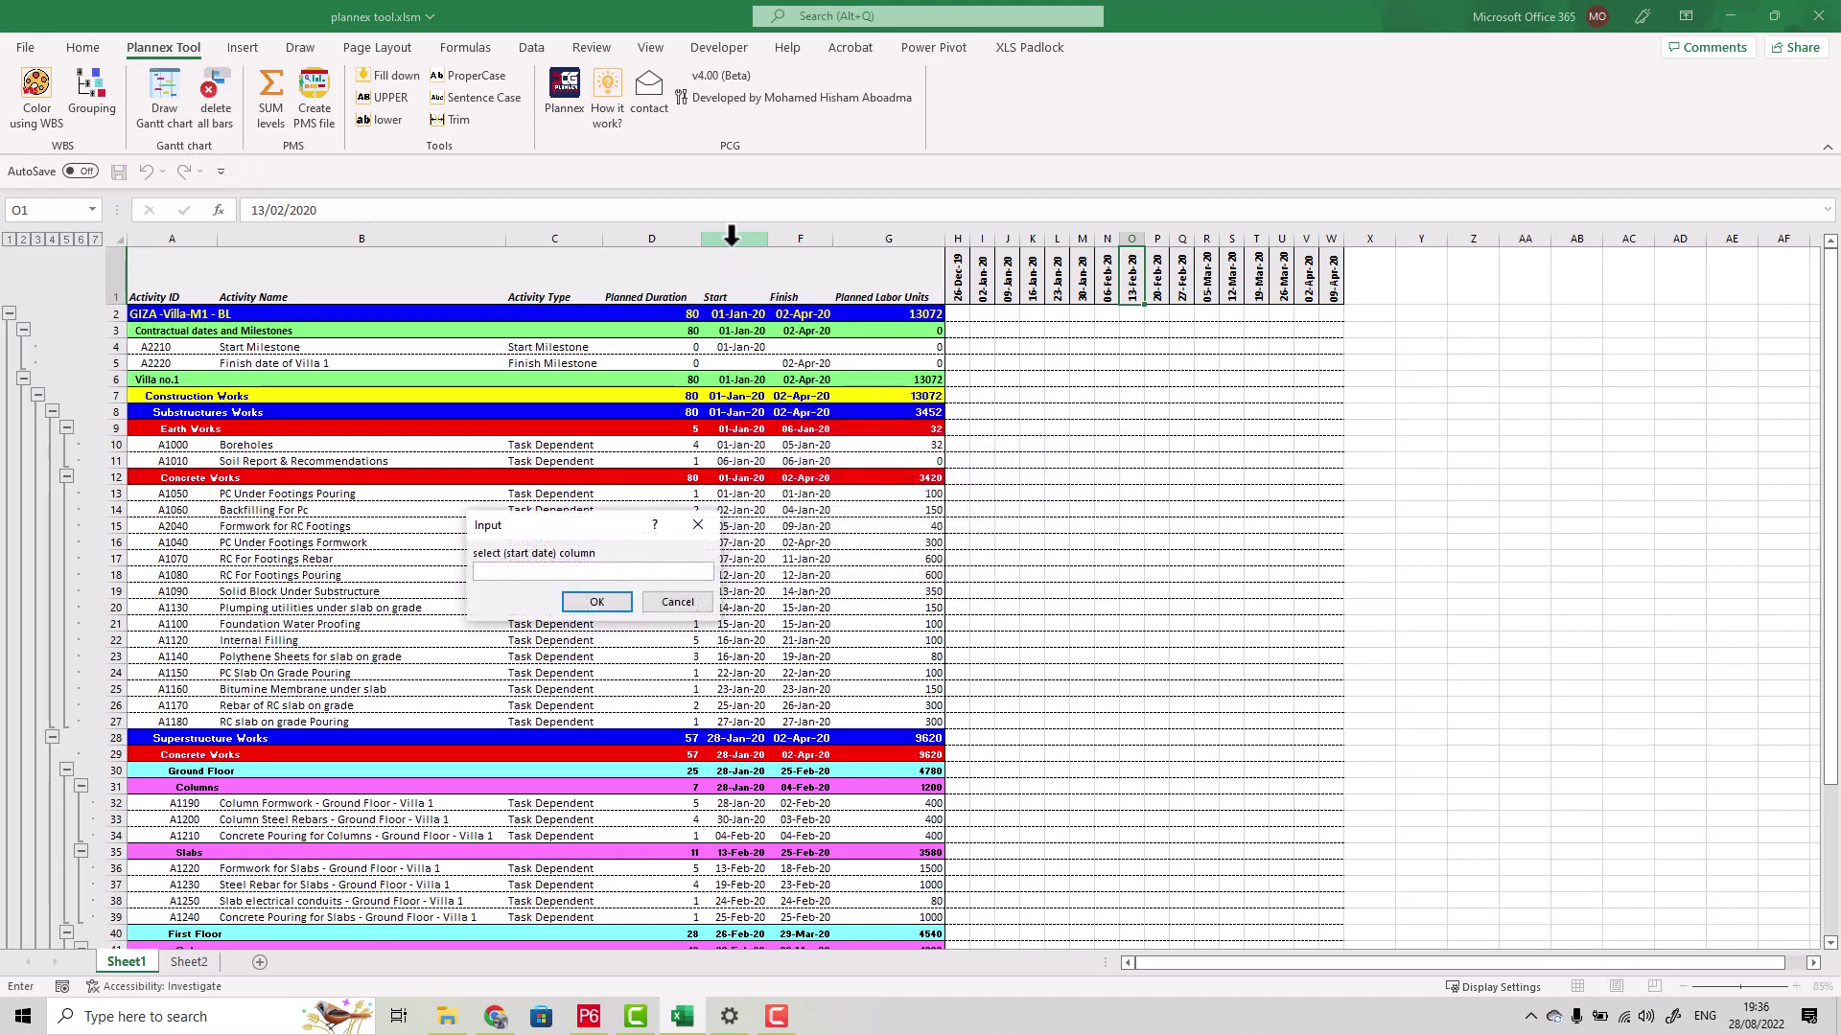
click(800, 232)
key(Return)
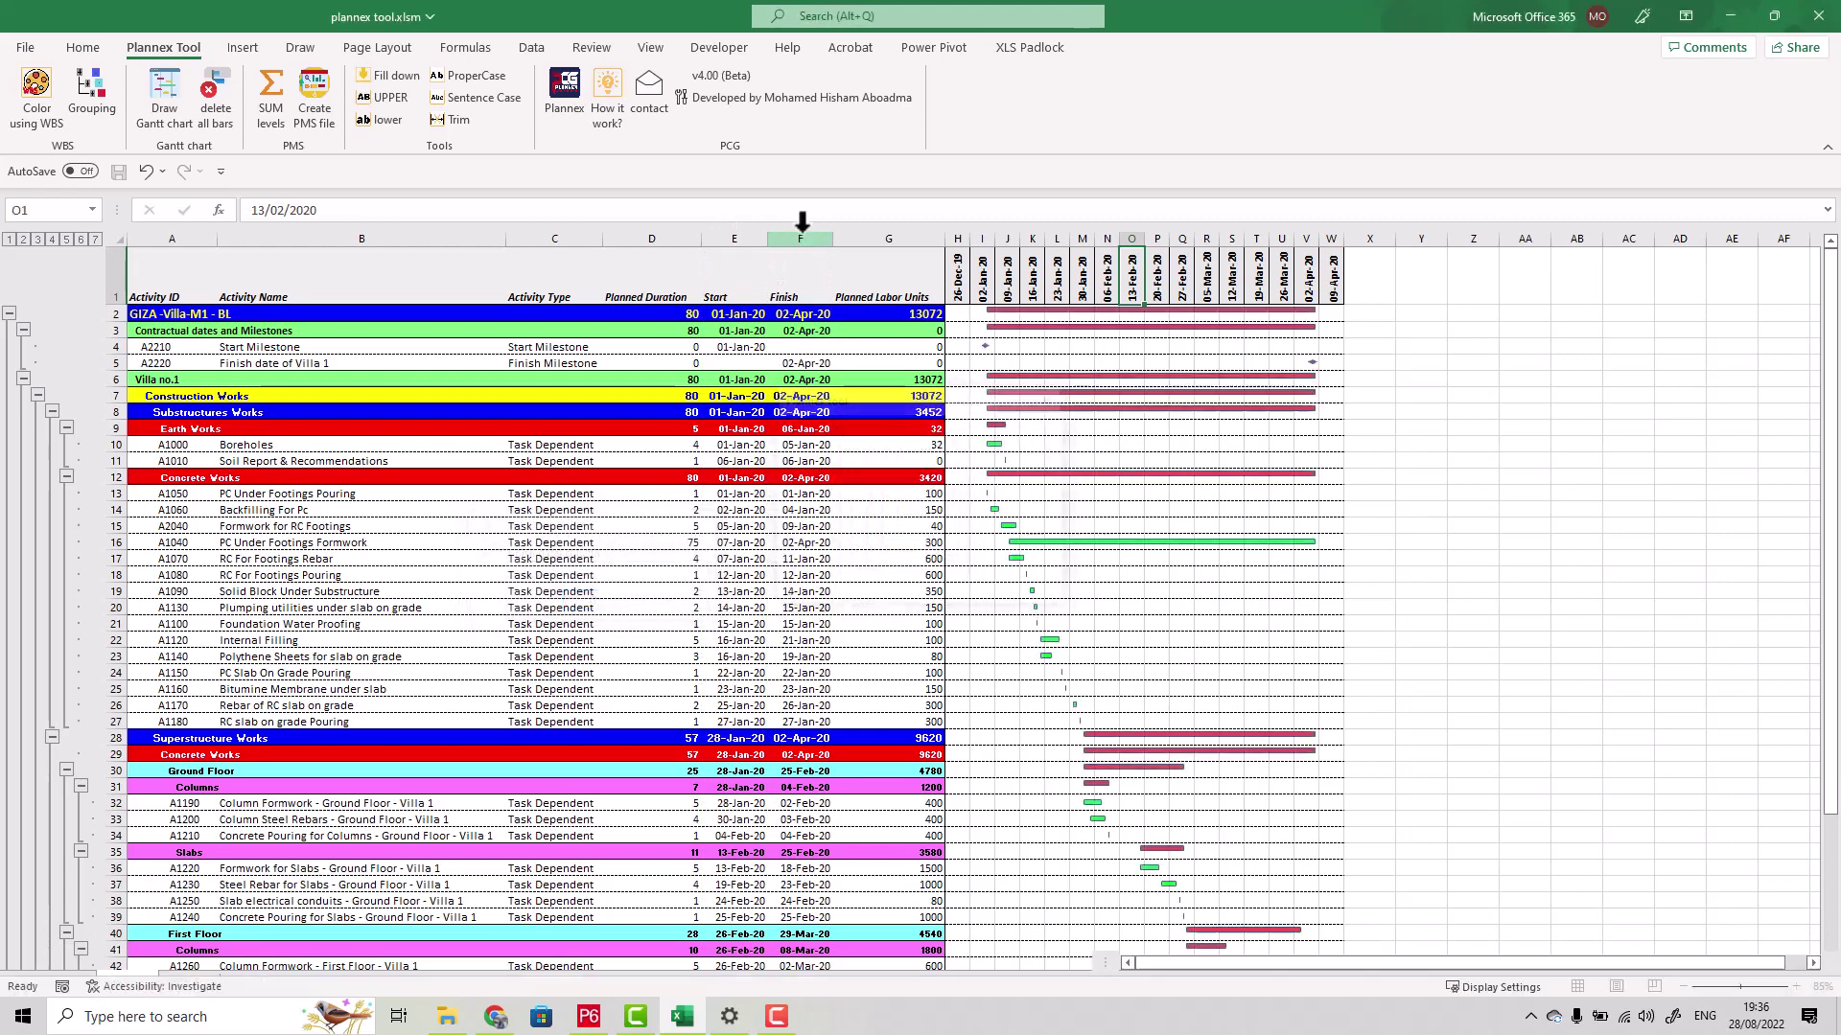
scroll(1182, 556, down, 7)
scroll(1183, 614, up, 7)
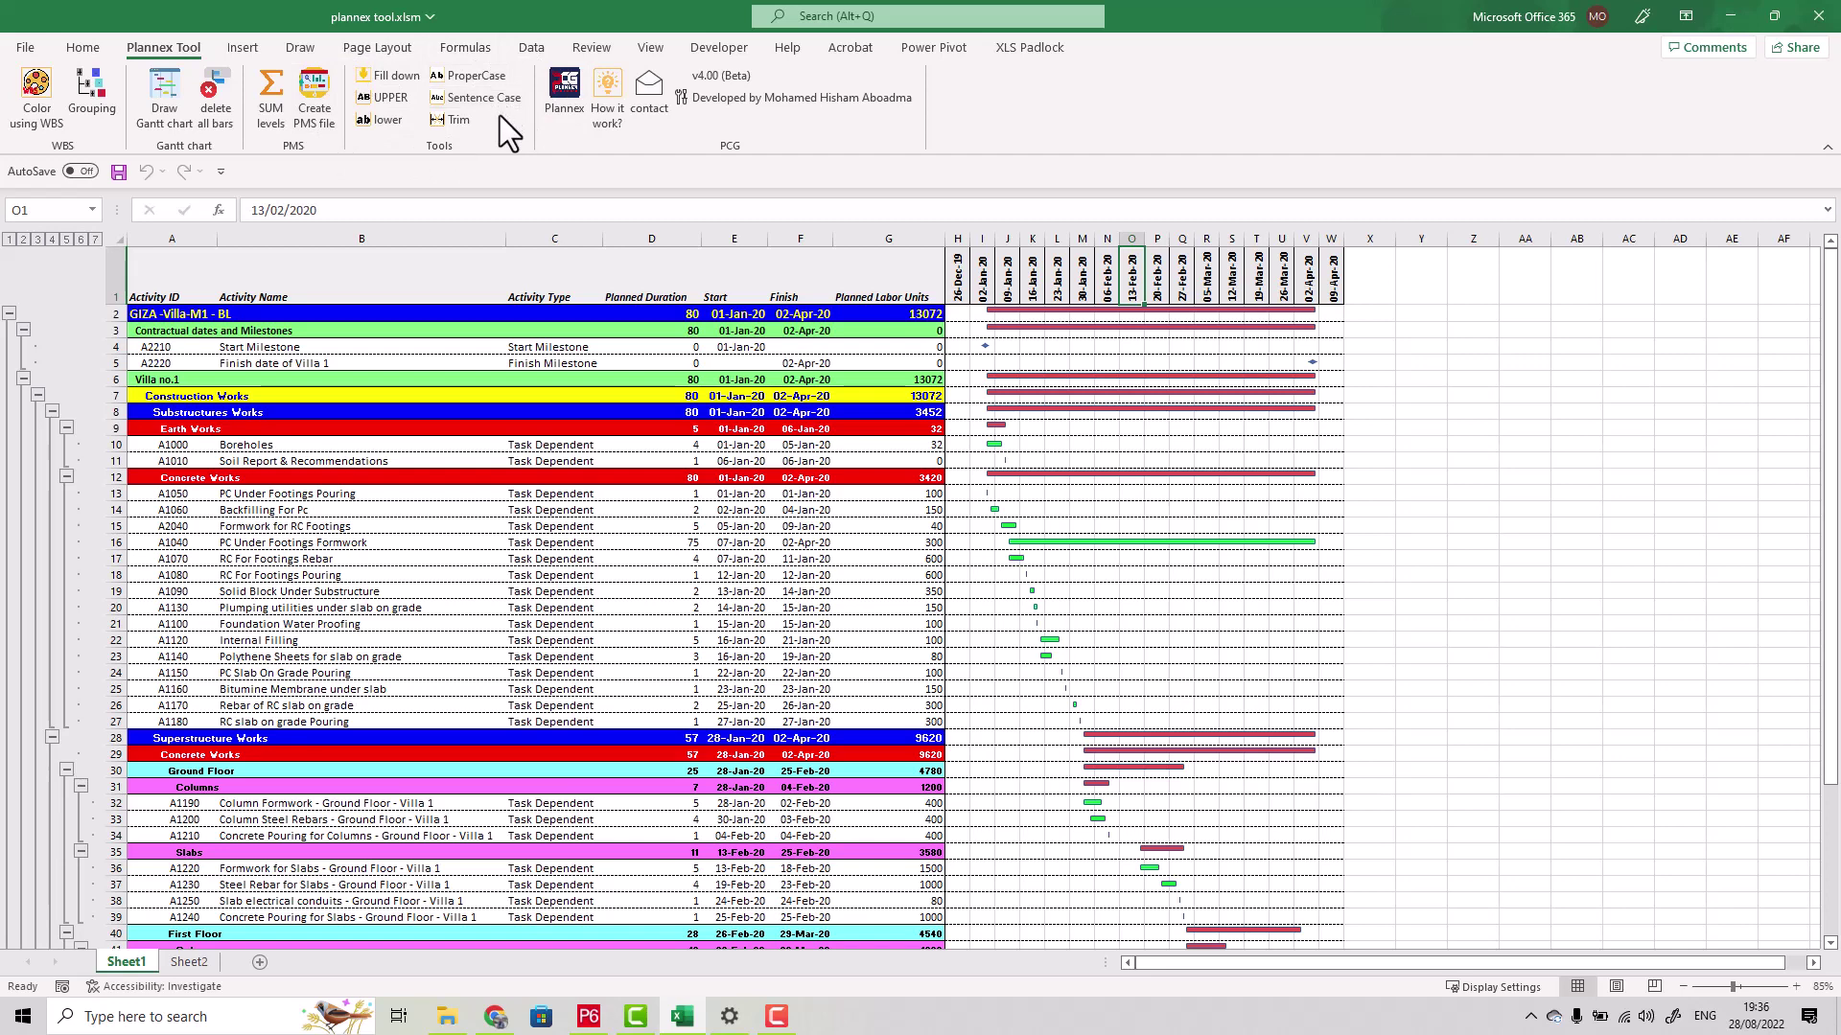
Try to trim the extra spaces from the whole Activity ID column, and check where its data ends
click(171, 495)
click(161, 527)
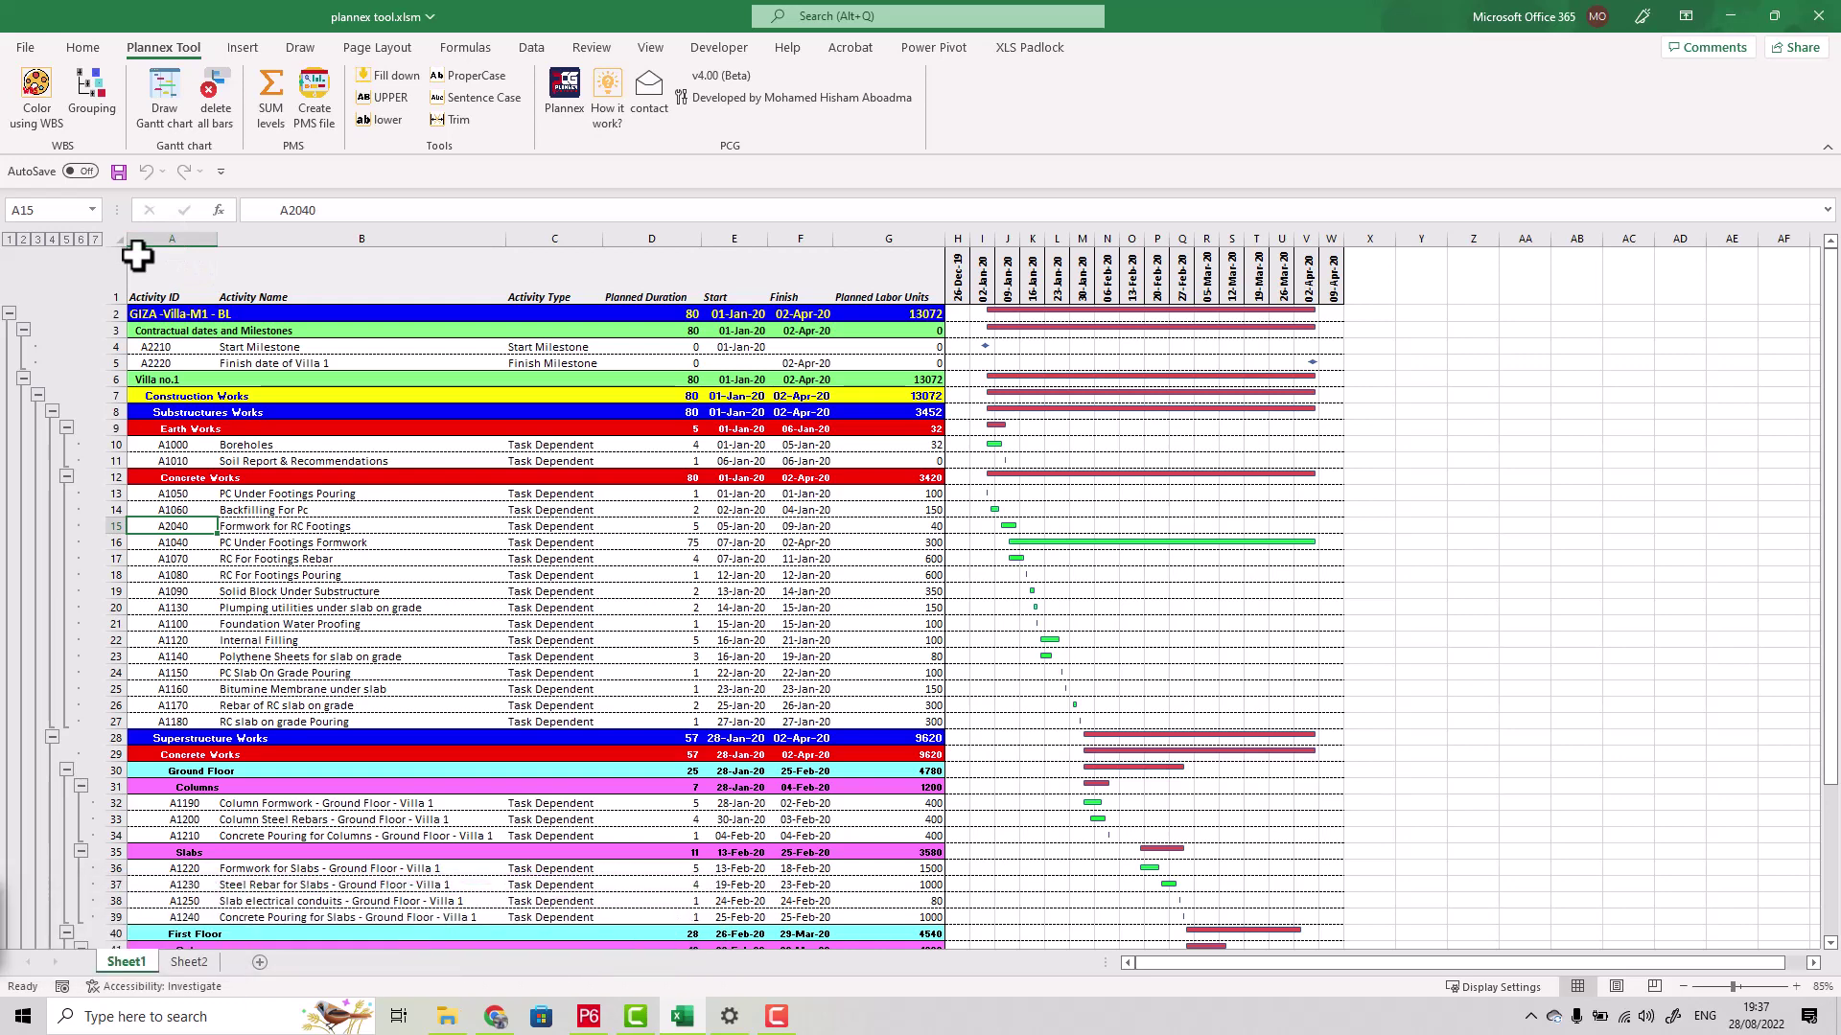
click(185, 241)
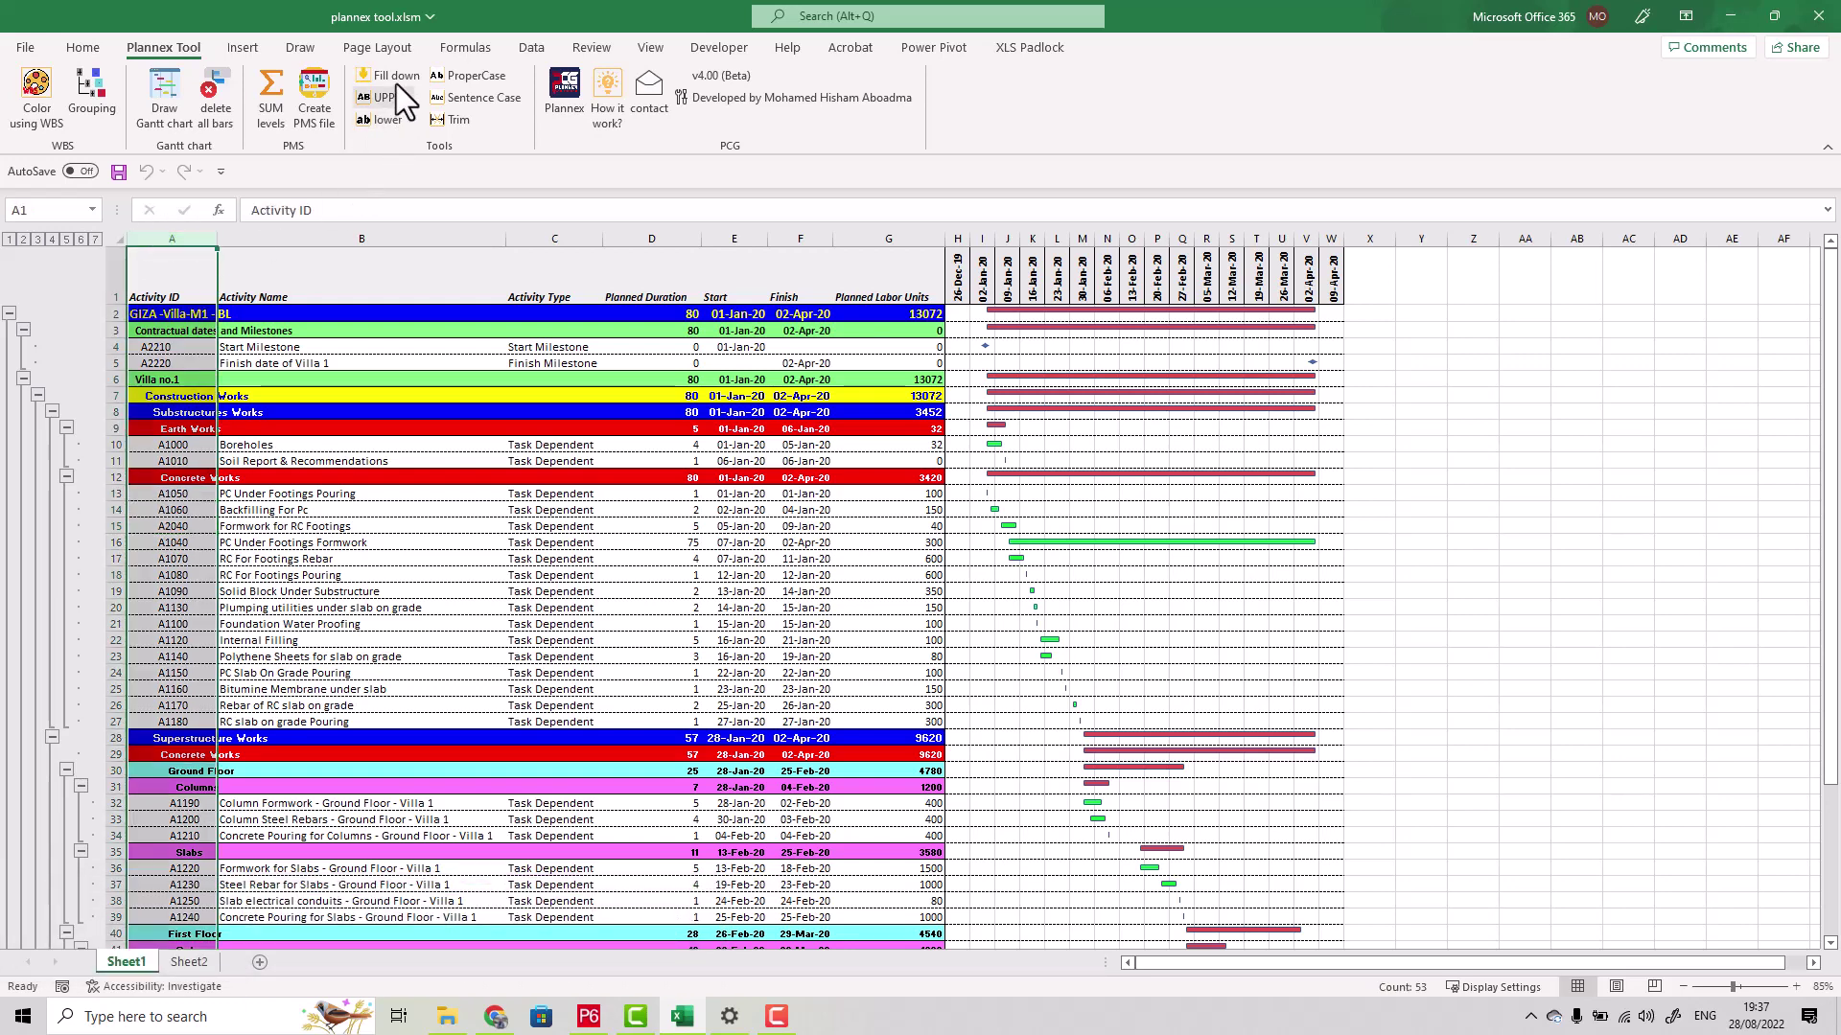
click(454, 119)
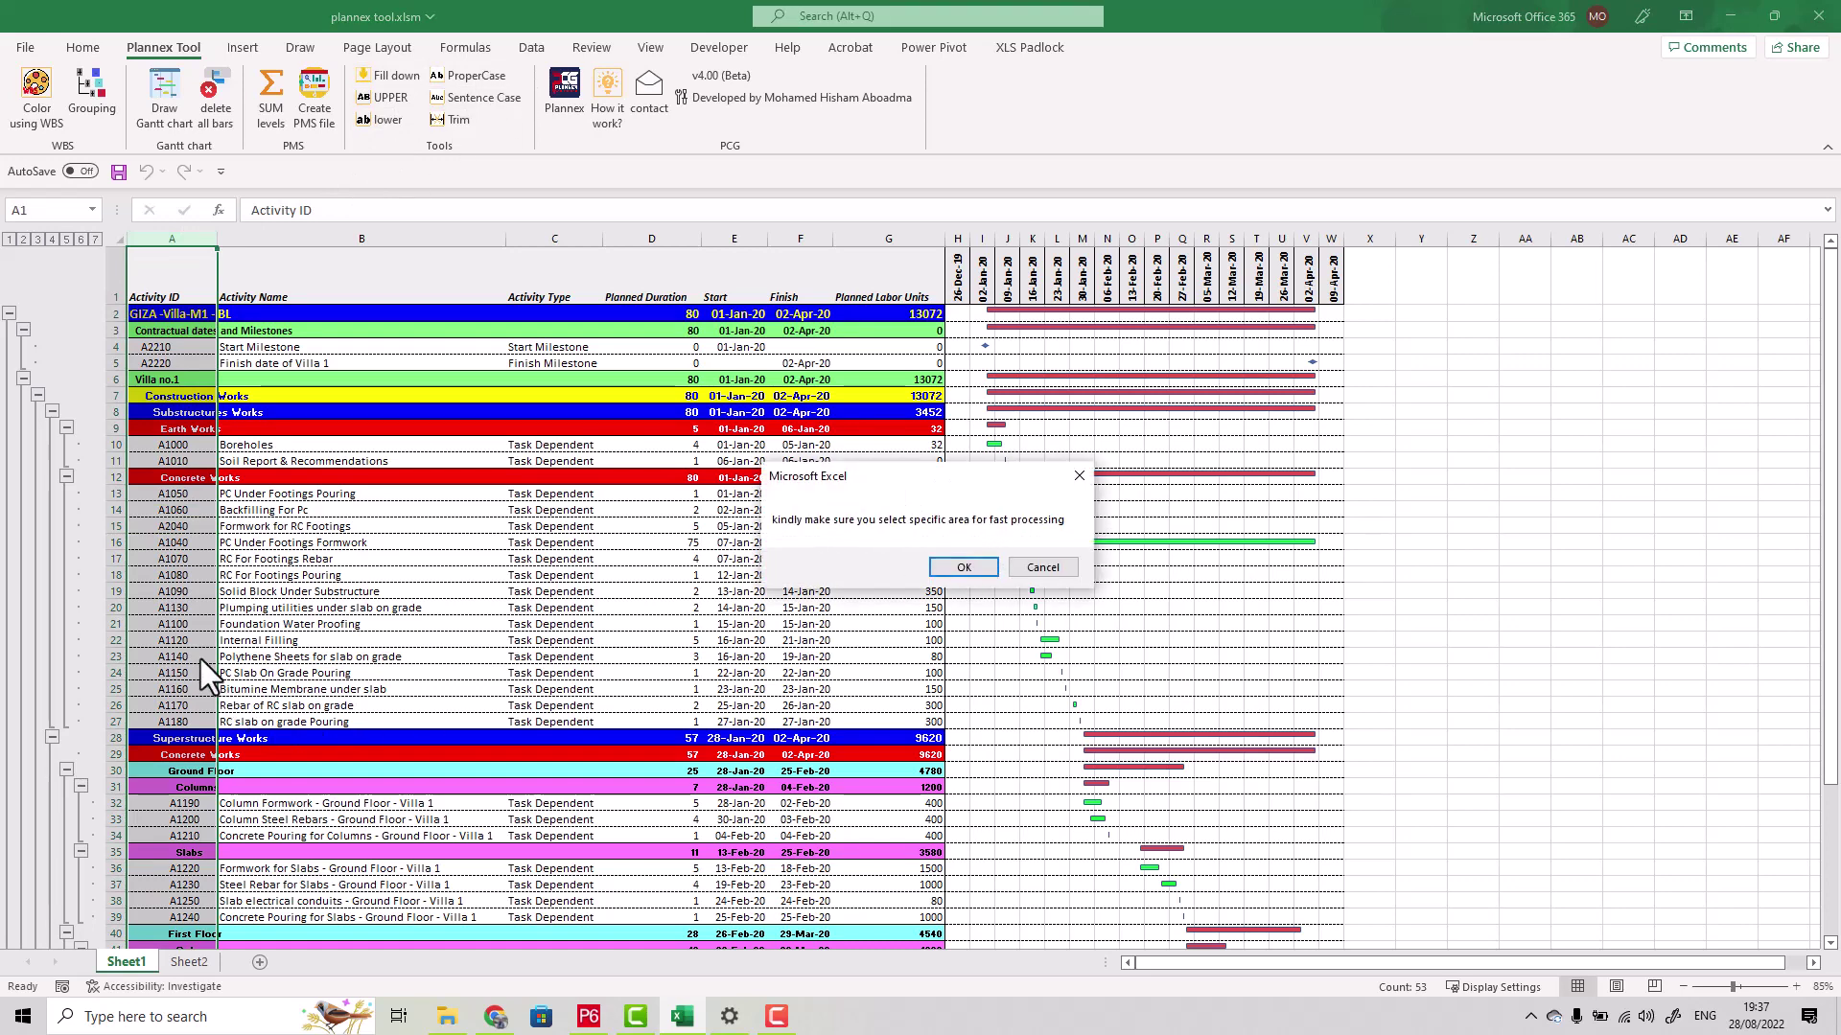
click(1052, 568)
scroll(272, 592, down, 8)
scroll(227, 637, down, 4)
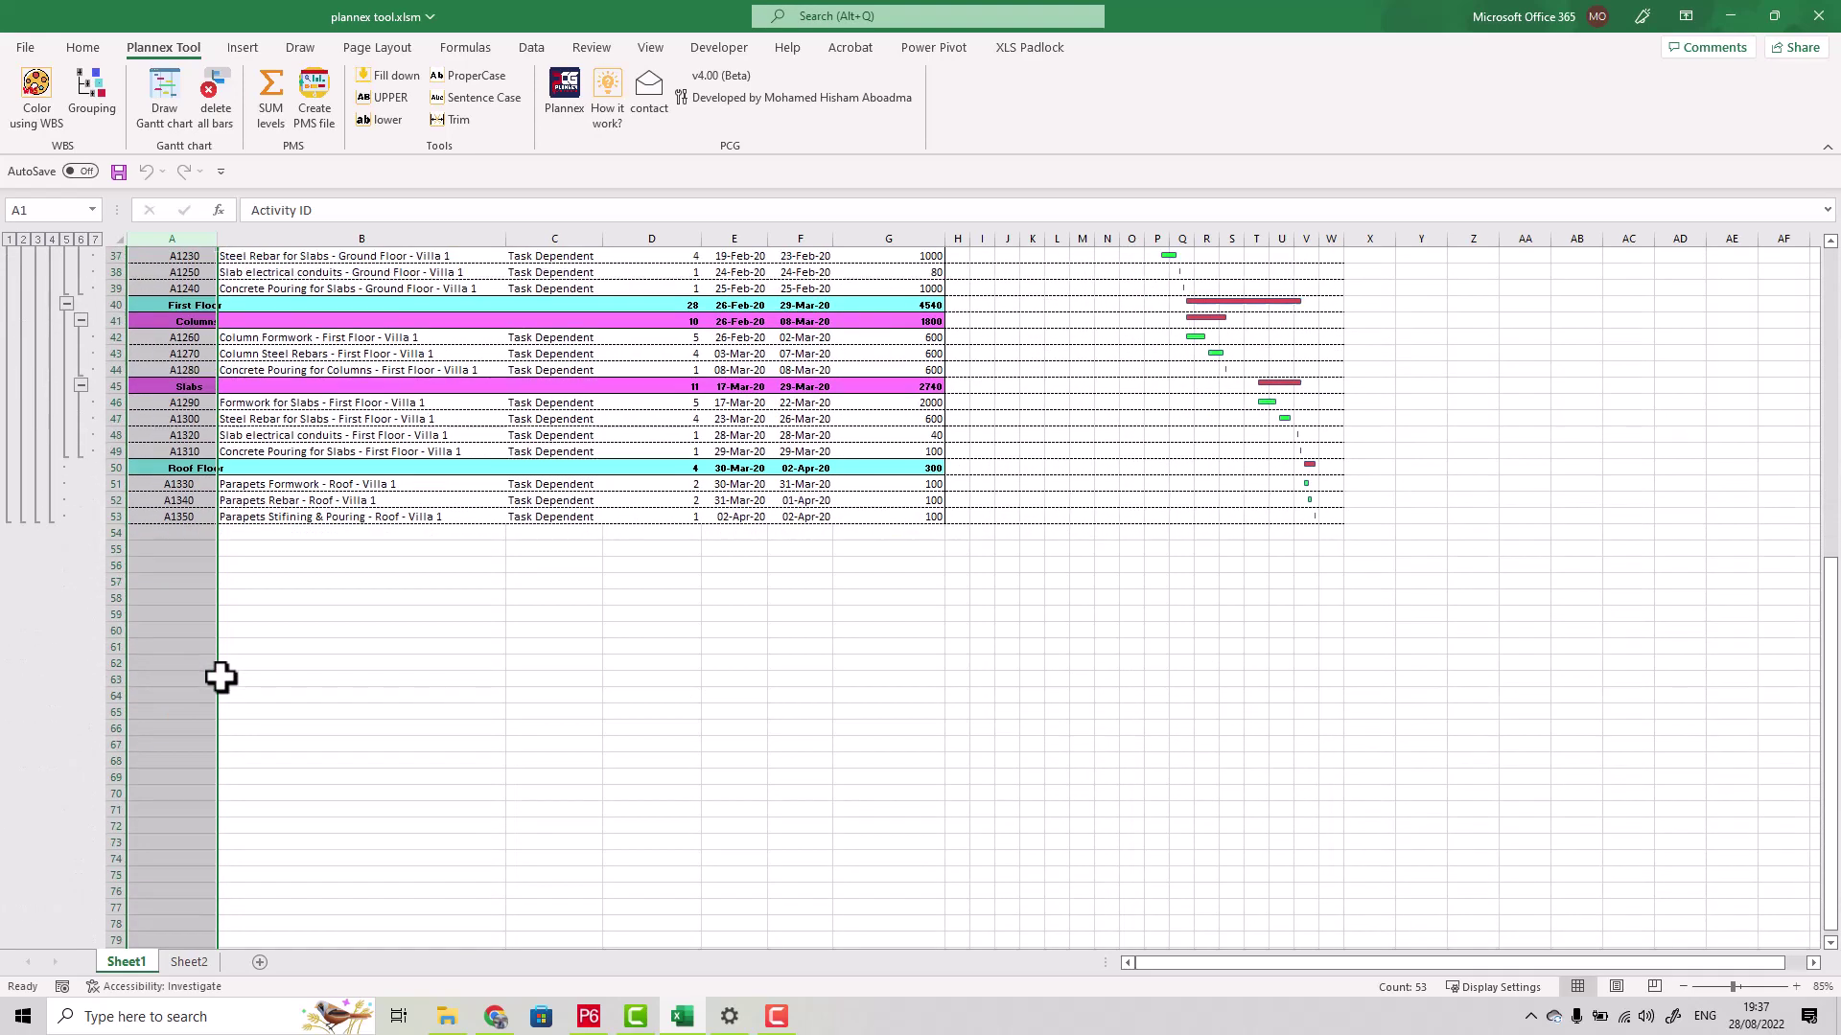
Trim the extra spaces from the Activity ID entries in cells A2 to A53 and check the trimmed column
scroll(220, 681, up, 7)
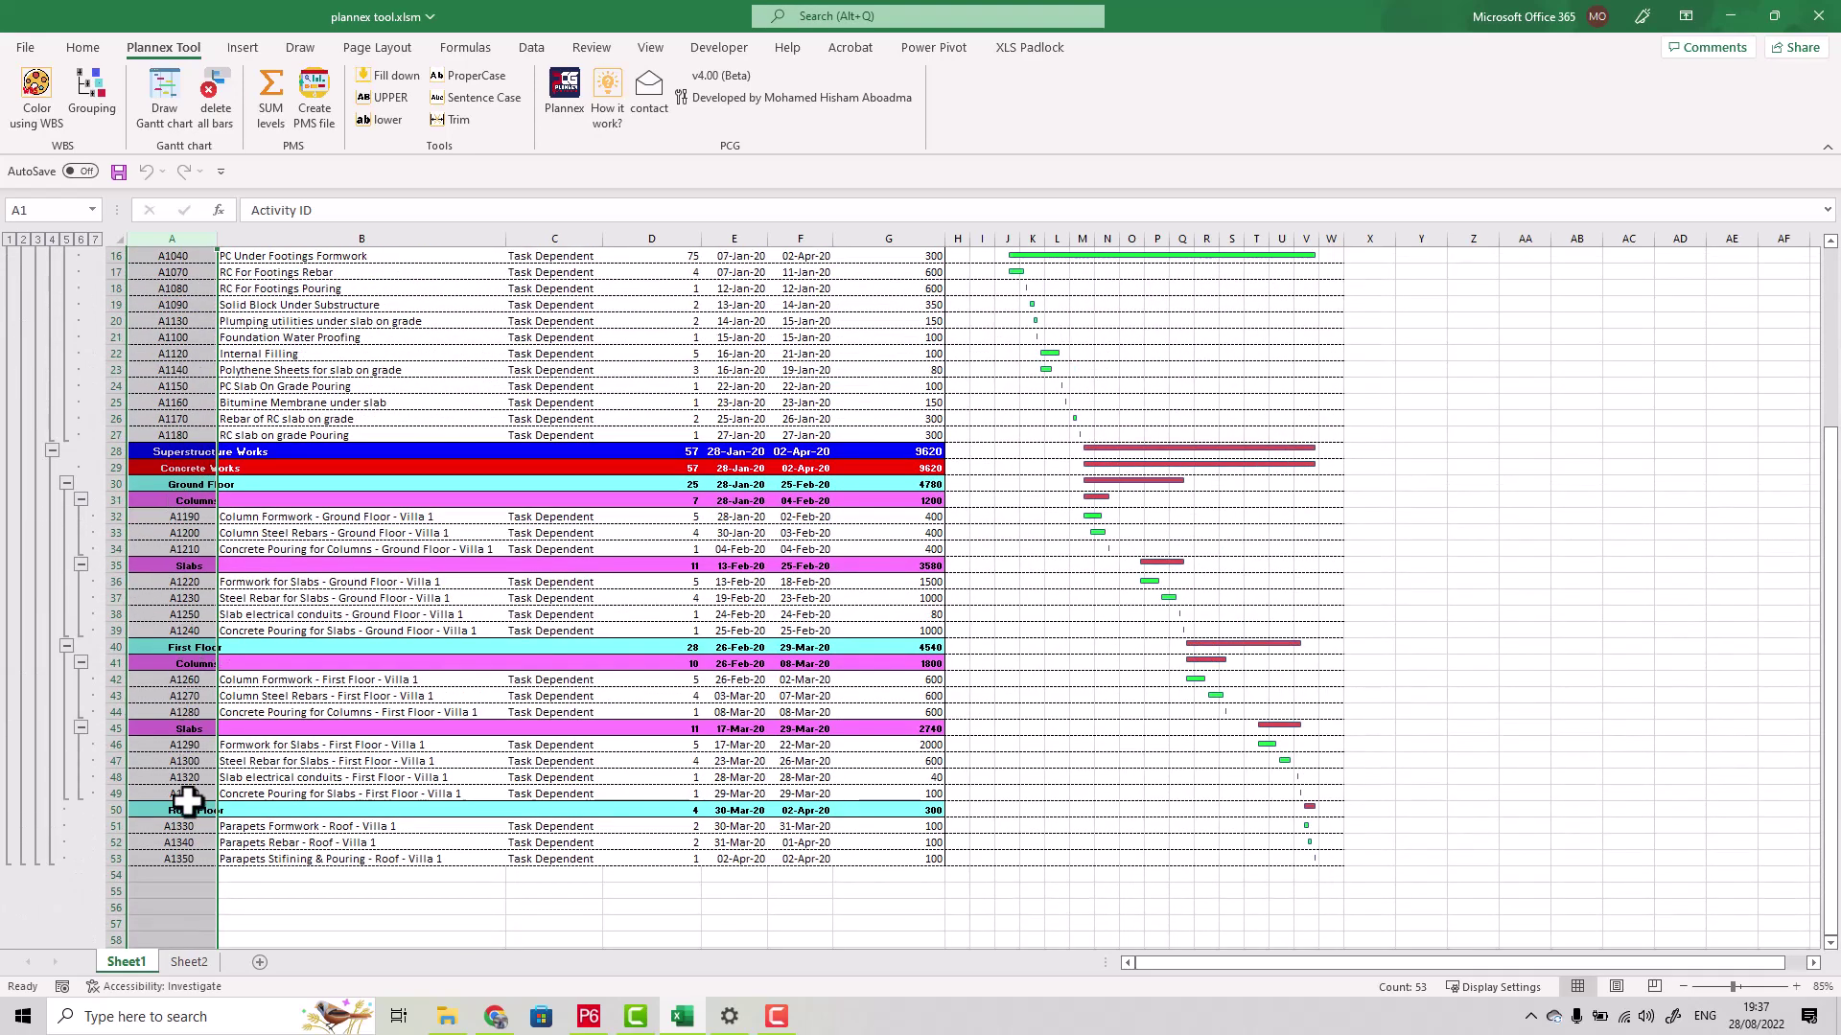
scroll(185, 815, down, 7)
scroll(189, 793, up, 8)
scroll(185, 648, up, 4)
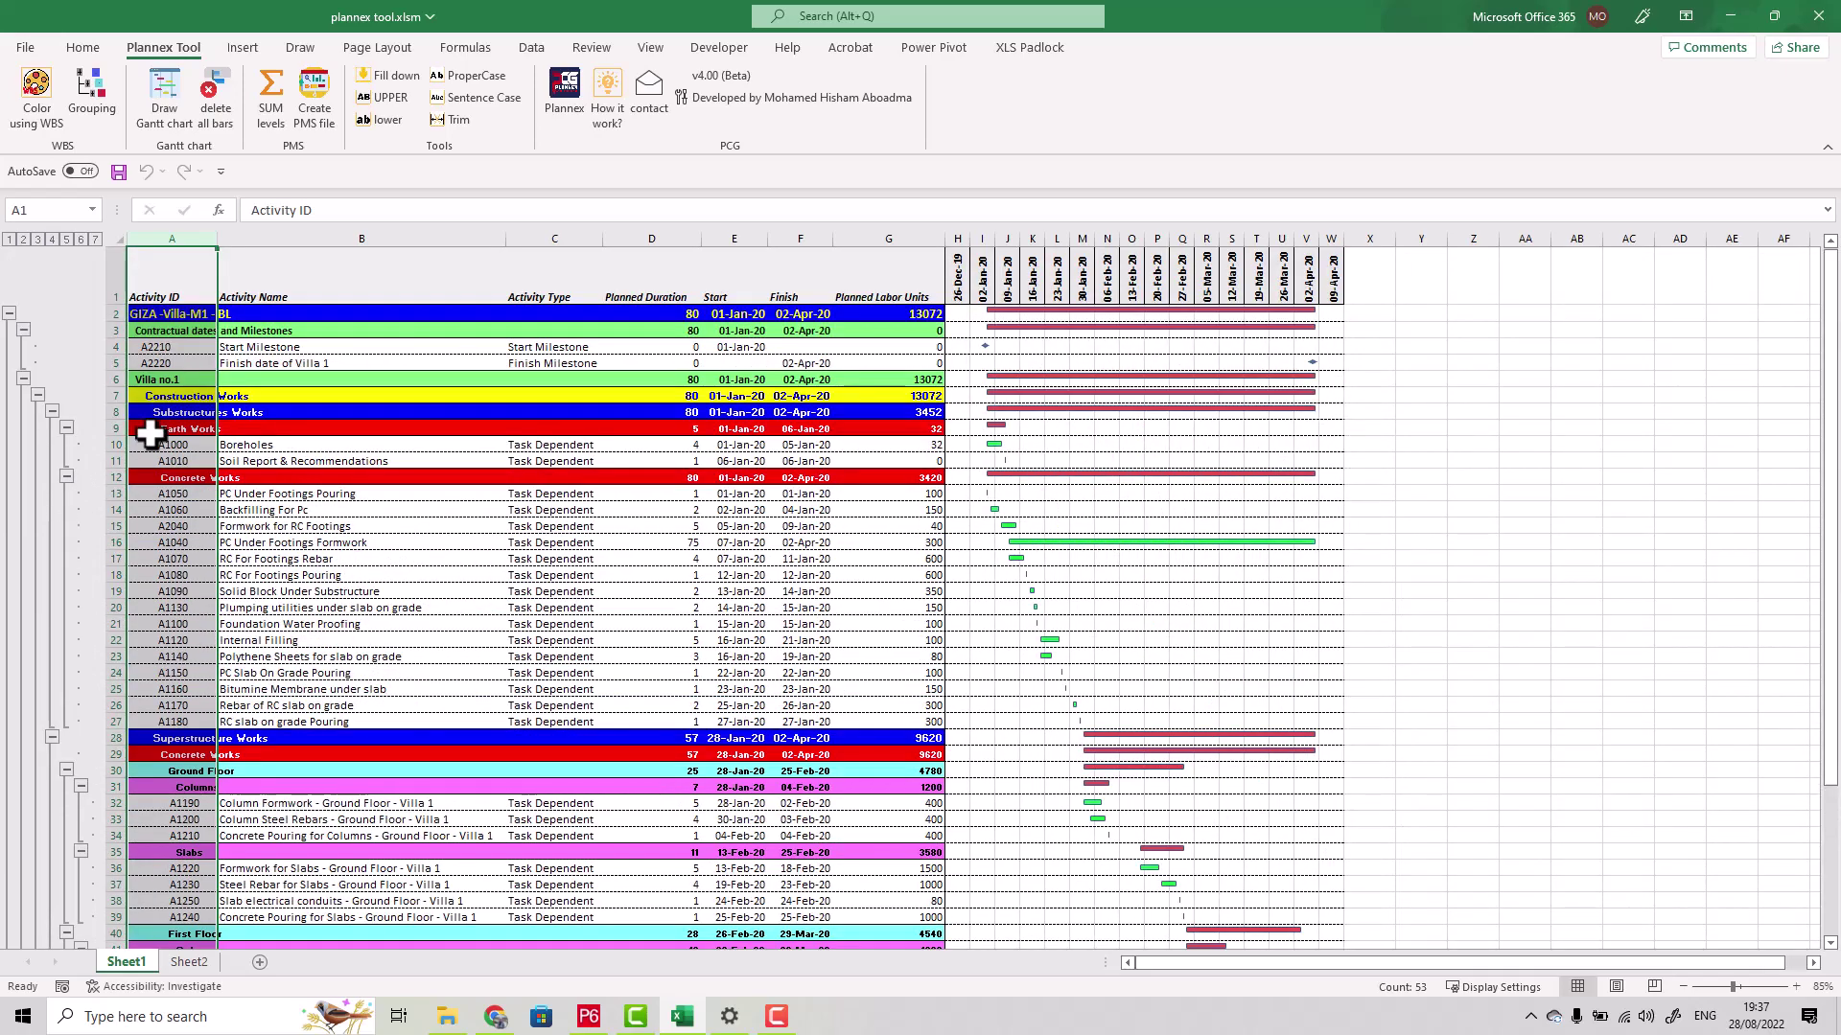
drag(174, 315, 193, 888)
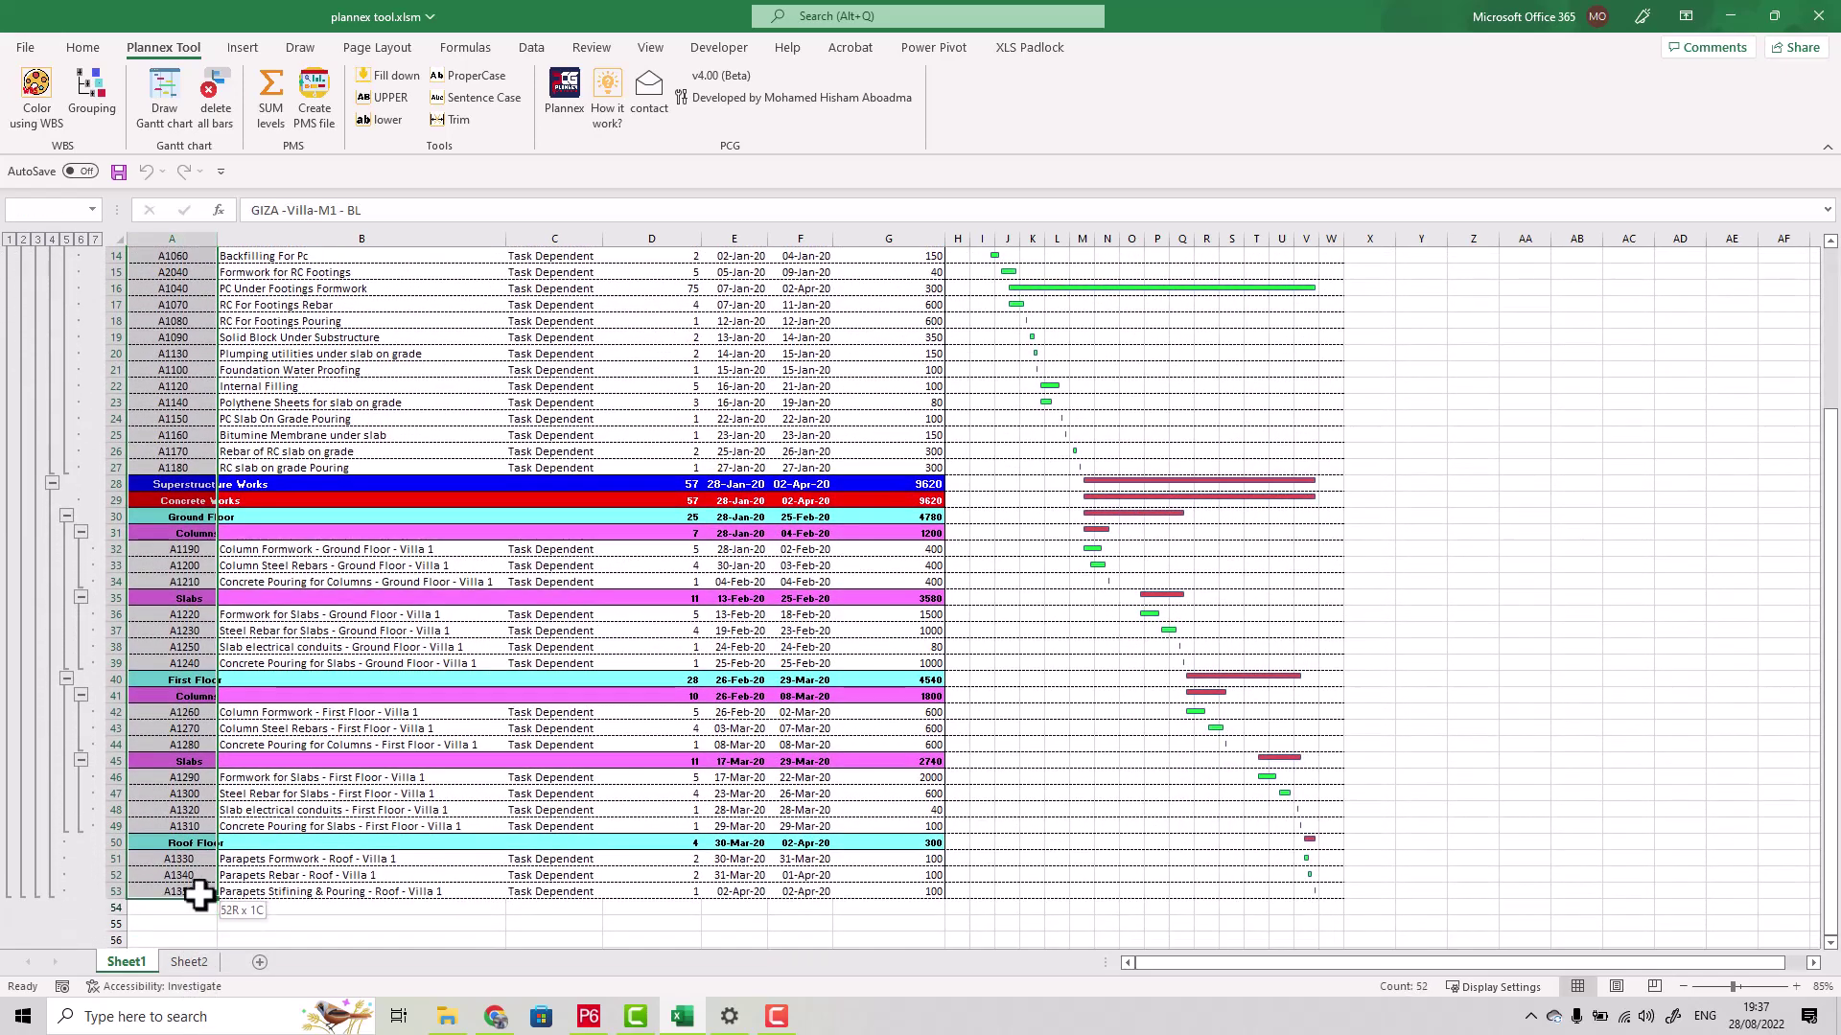
click(431, 127)
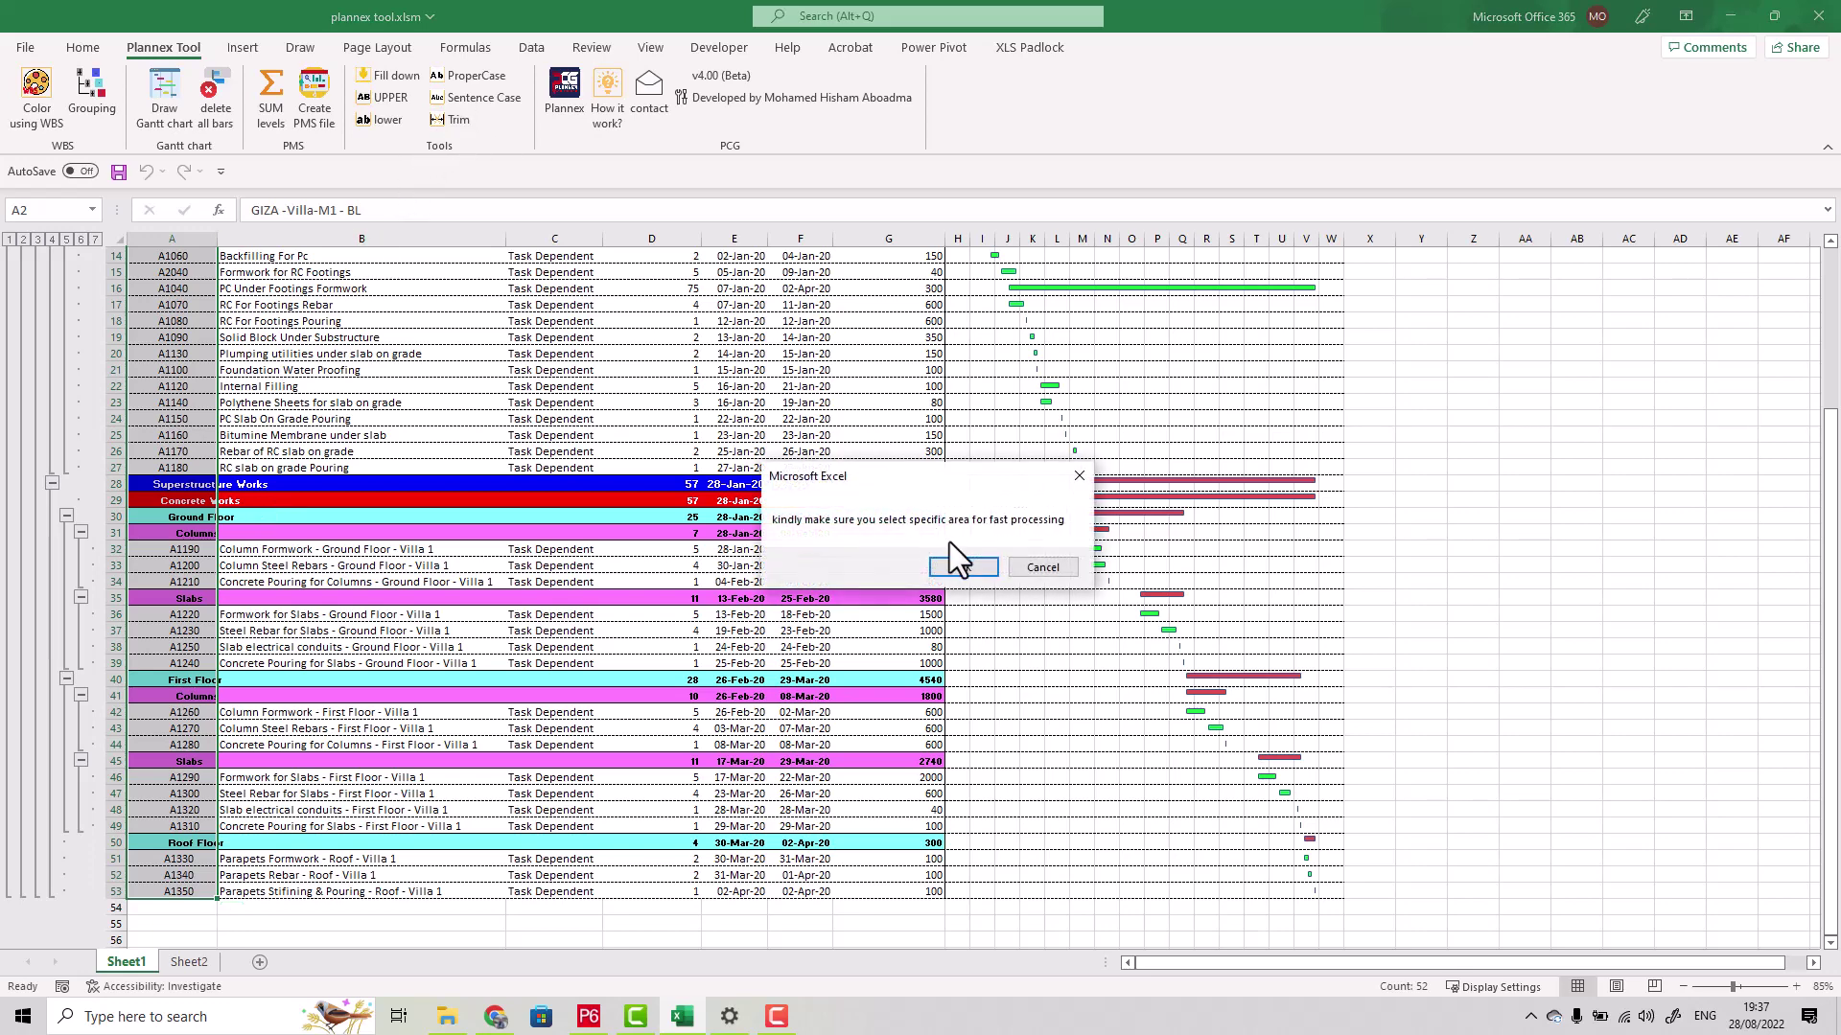
click(979, 562)
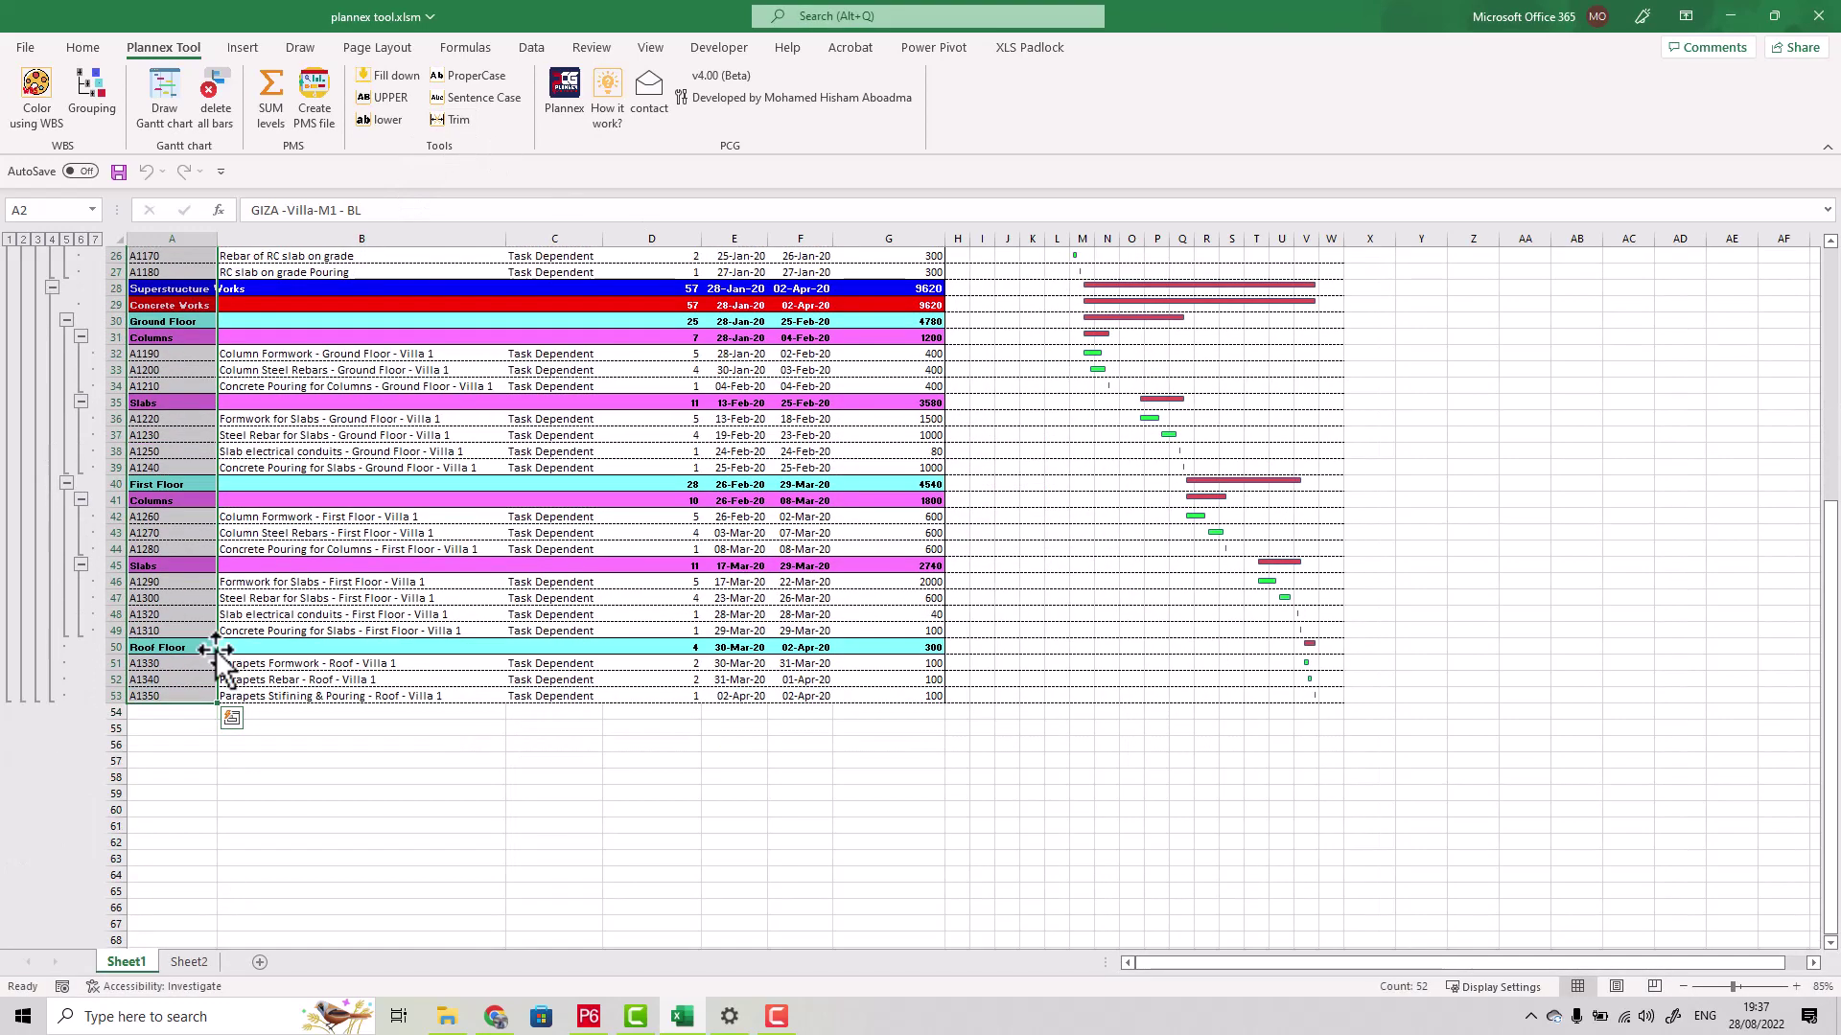
scroll(211, 604, up, 3)
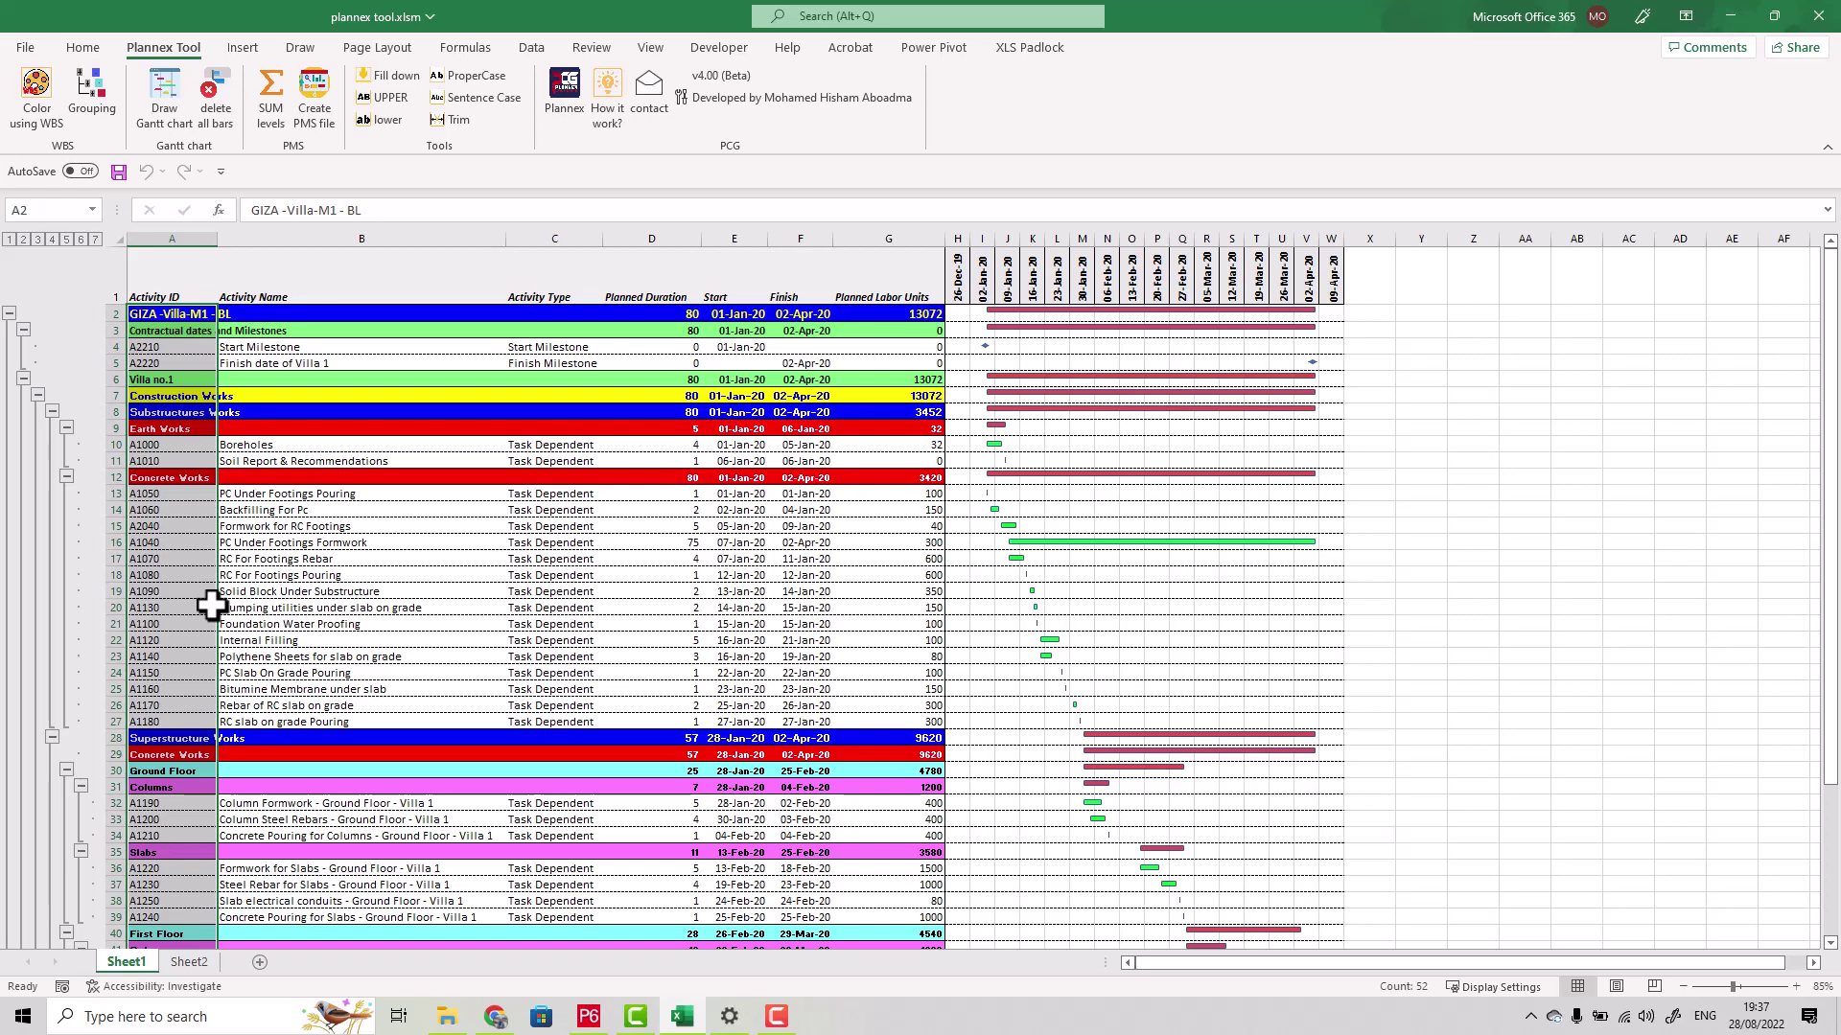
Convert the Concrete Works activity names in cells B13 to B27 to uppercase
click(307, 540)
drag(318, 492, 305, 719)
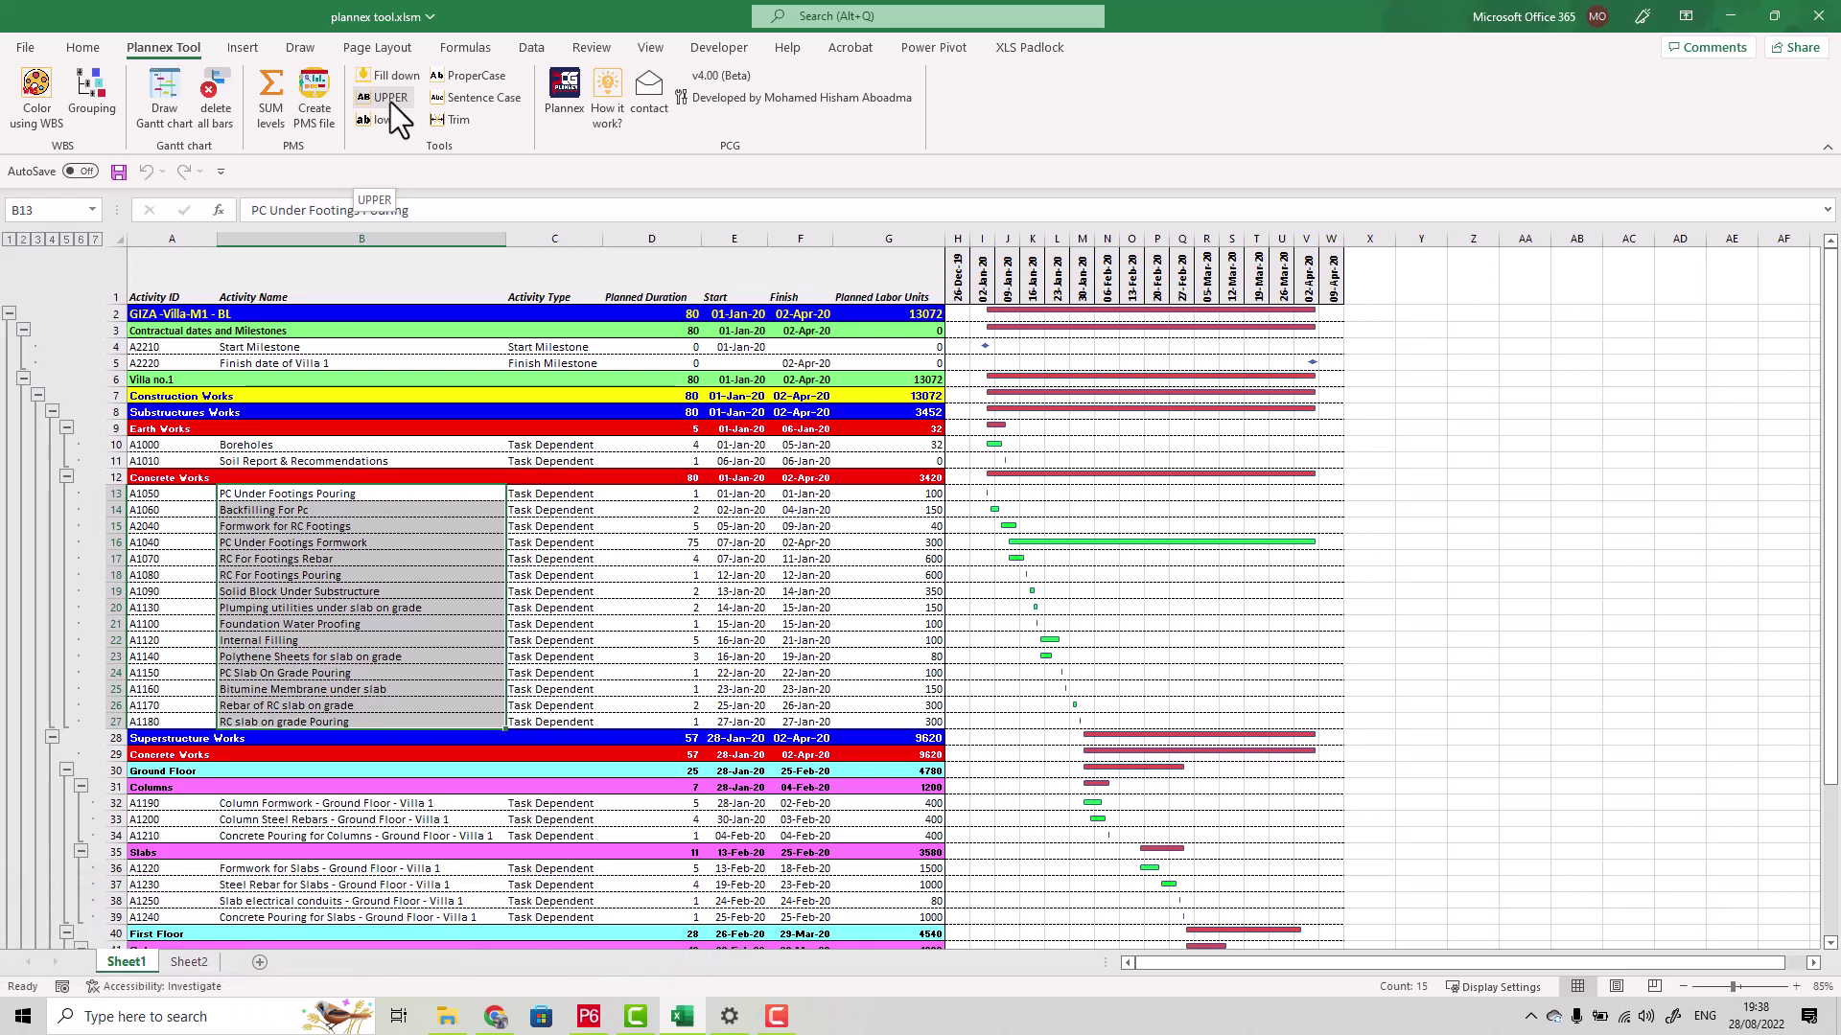
click(390, 518)
drag(407, 498, 382, 720)
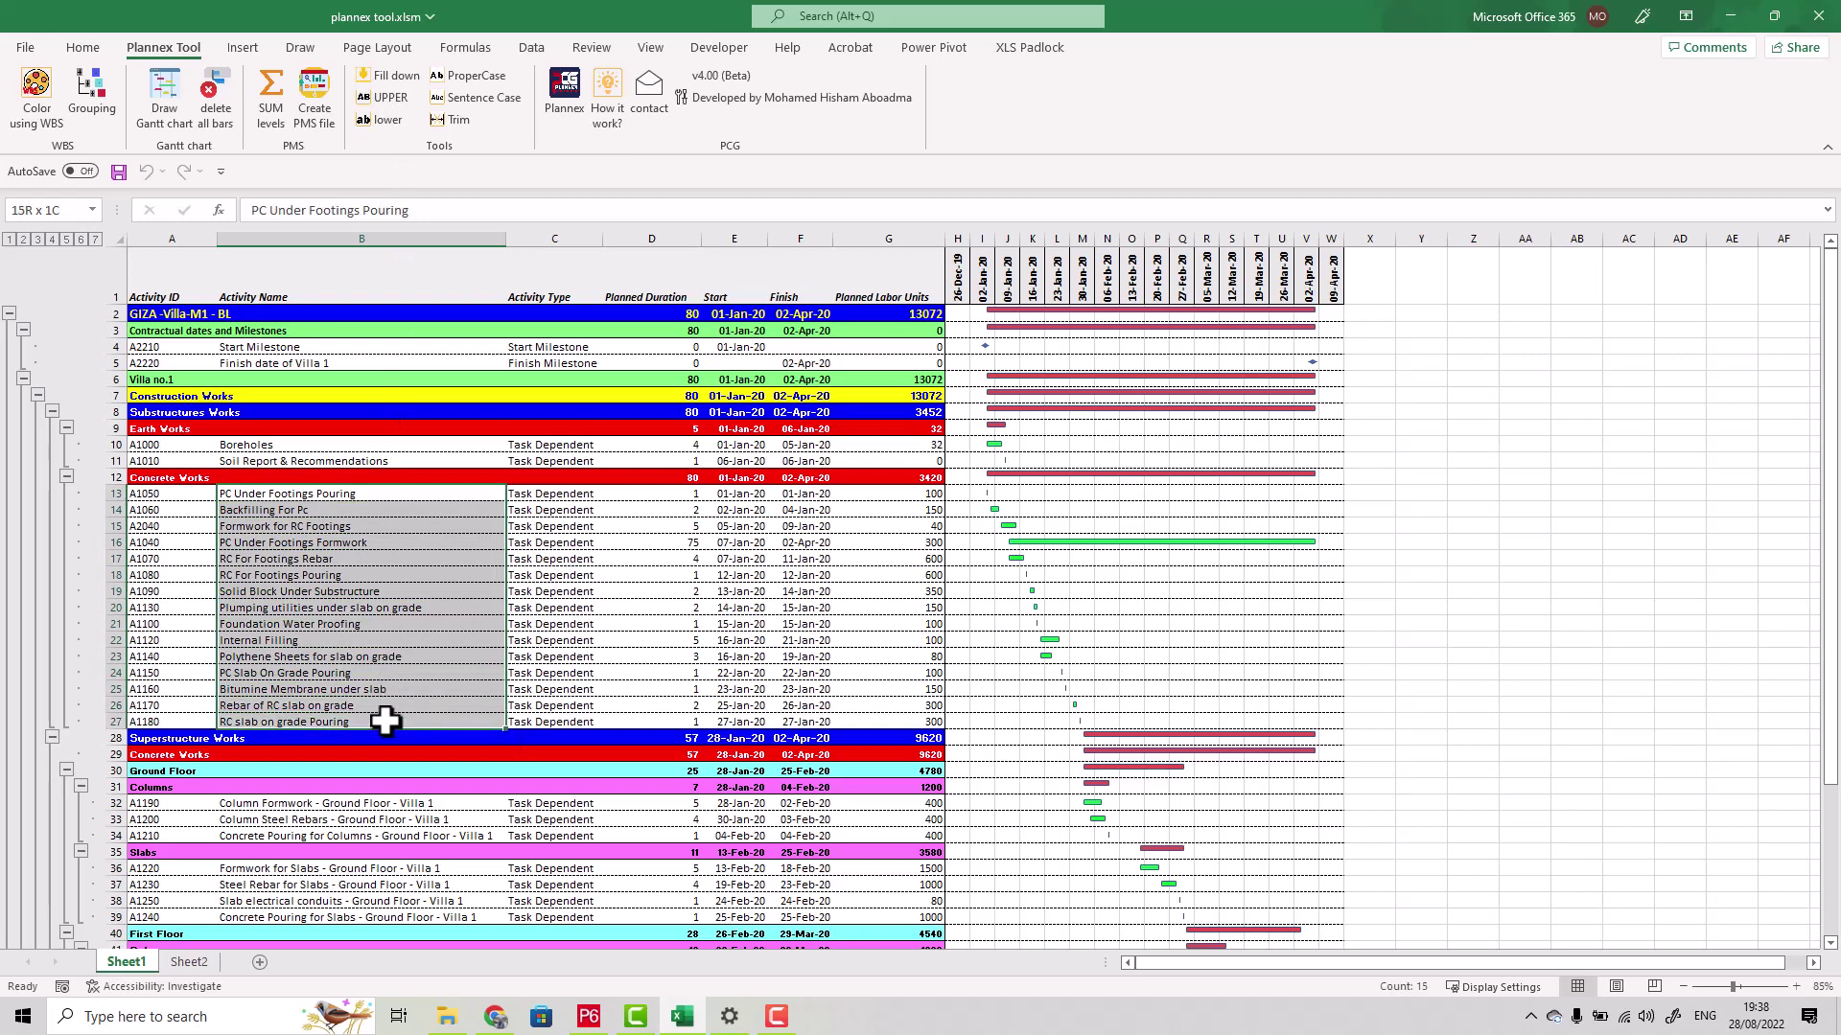
click(391, 95)
click(970, 566)
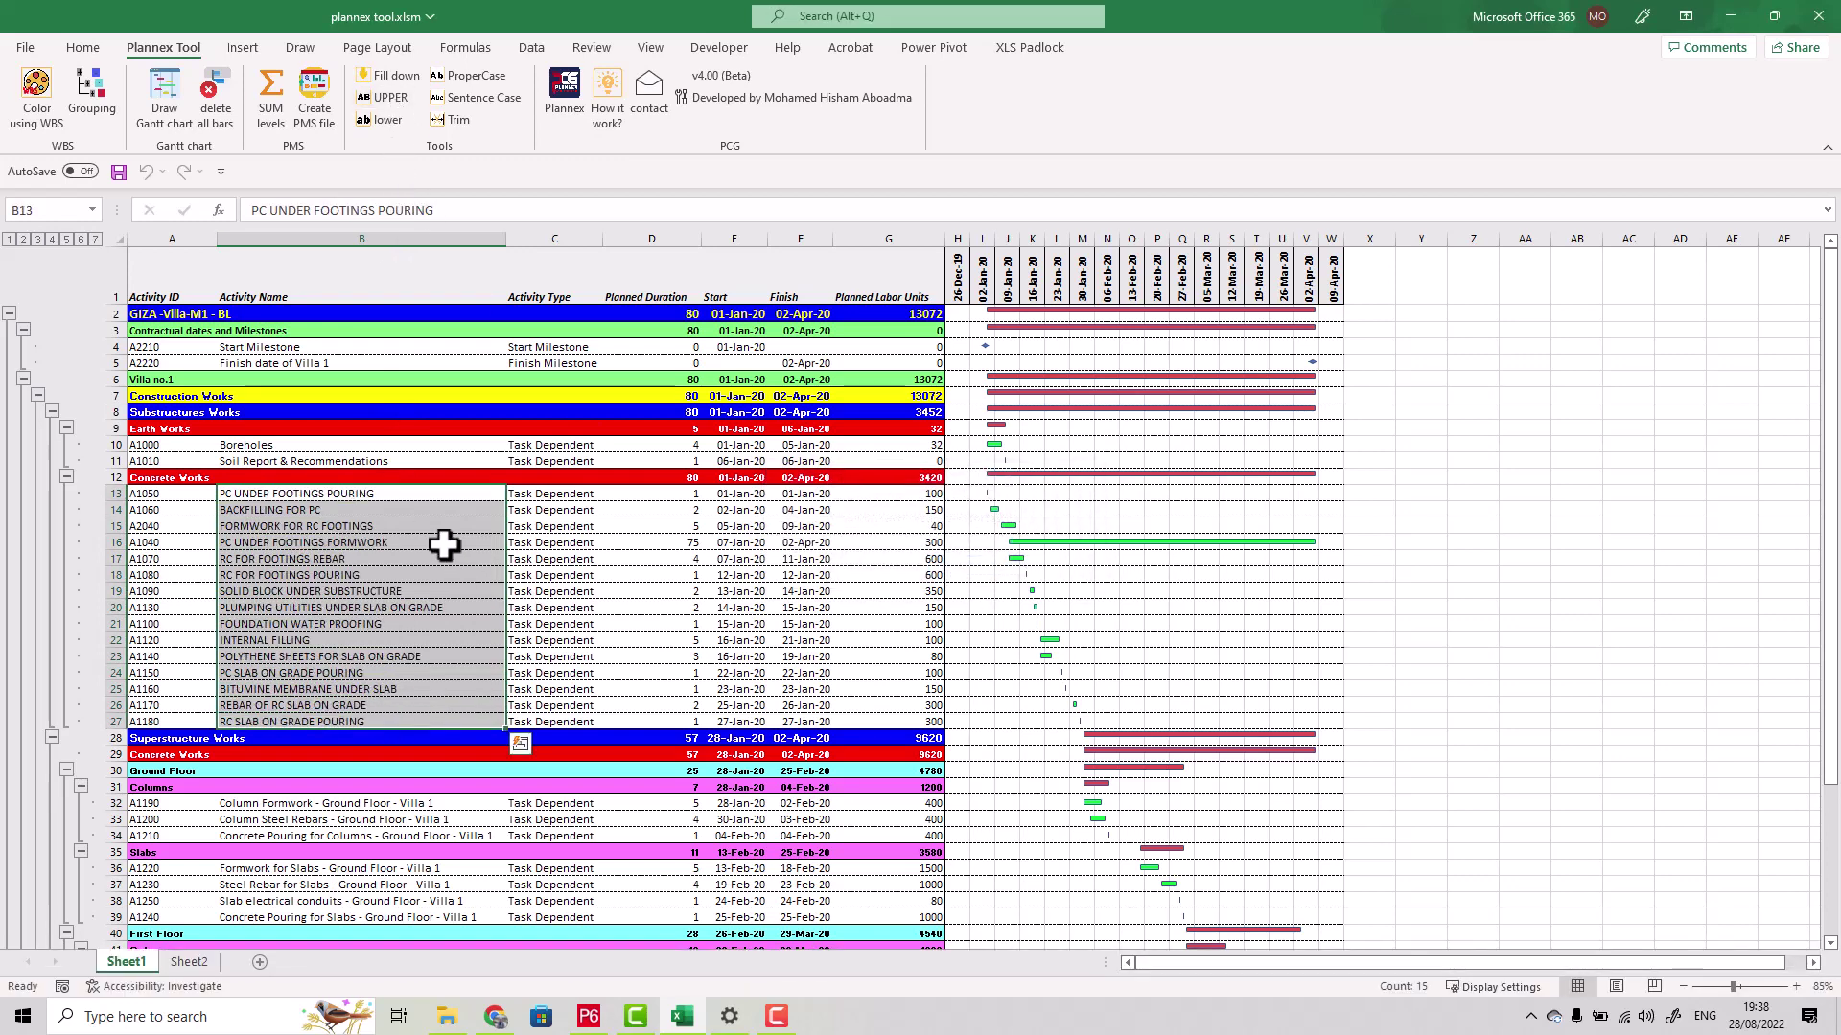
Convert the activity names in B13 to B27 to lowercase, followed by proper case
click(376, 121)
click(968, 568)
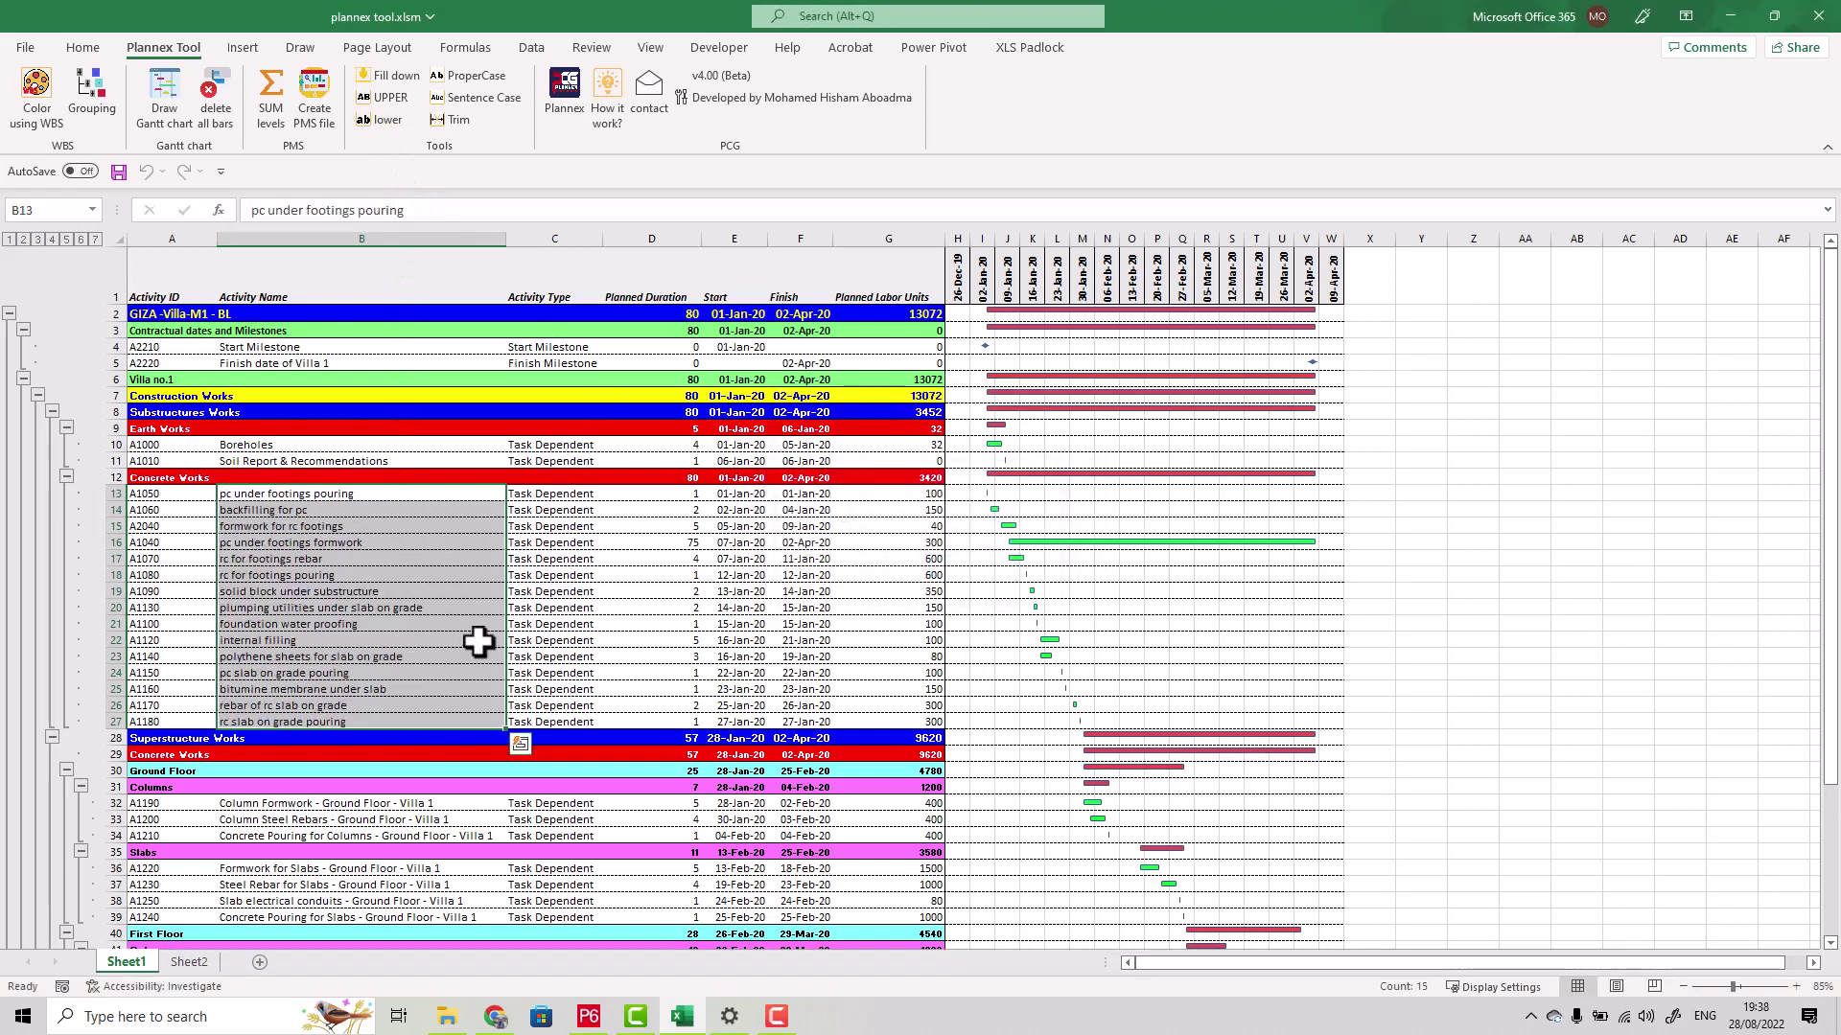
click(485, 83)
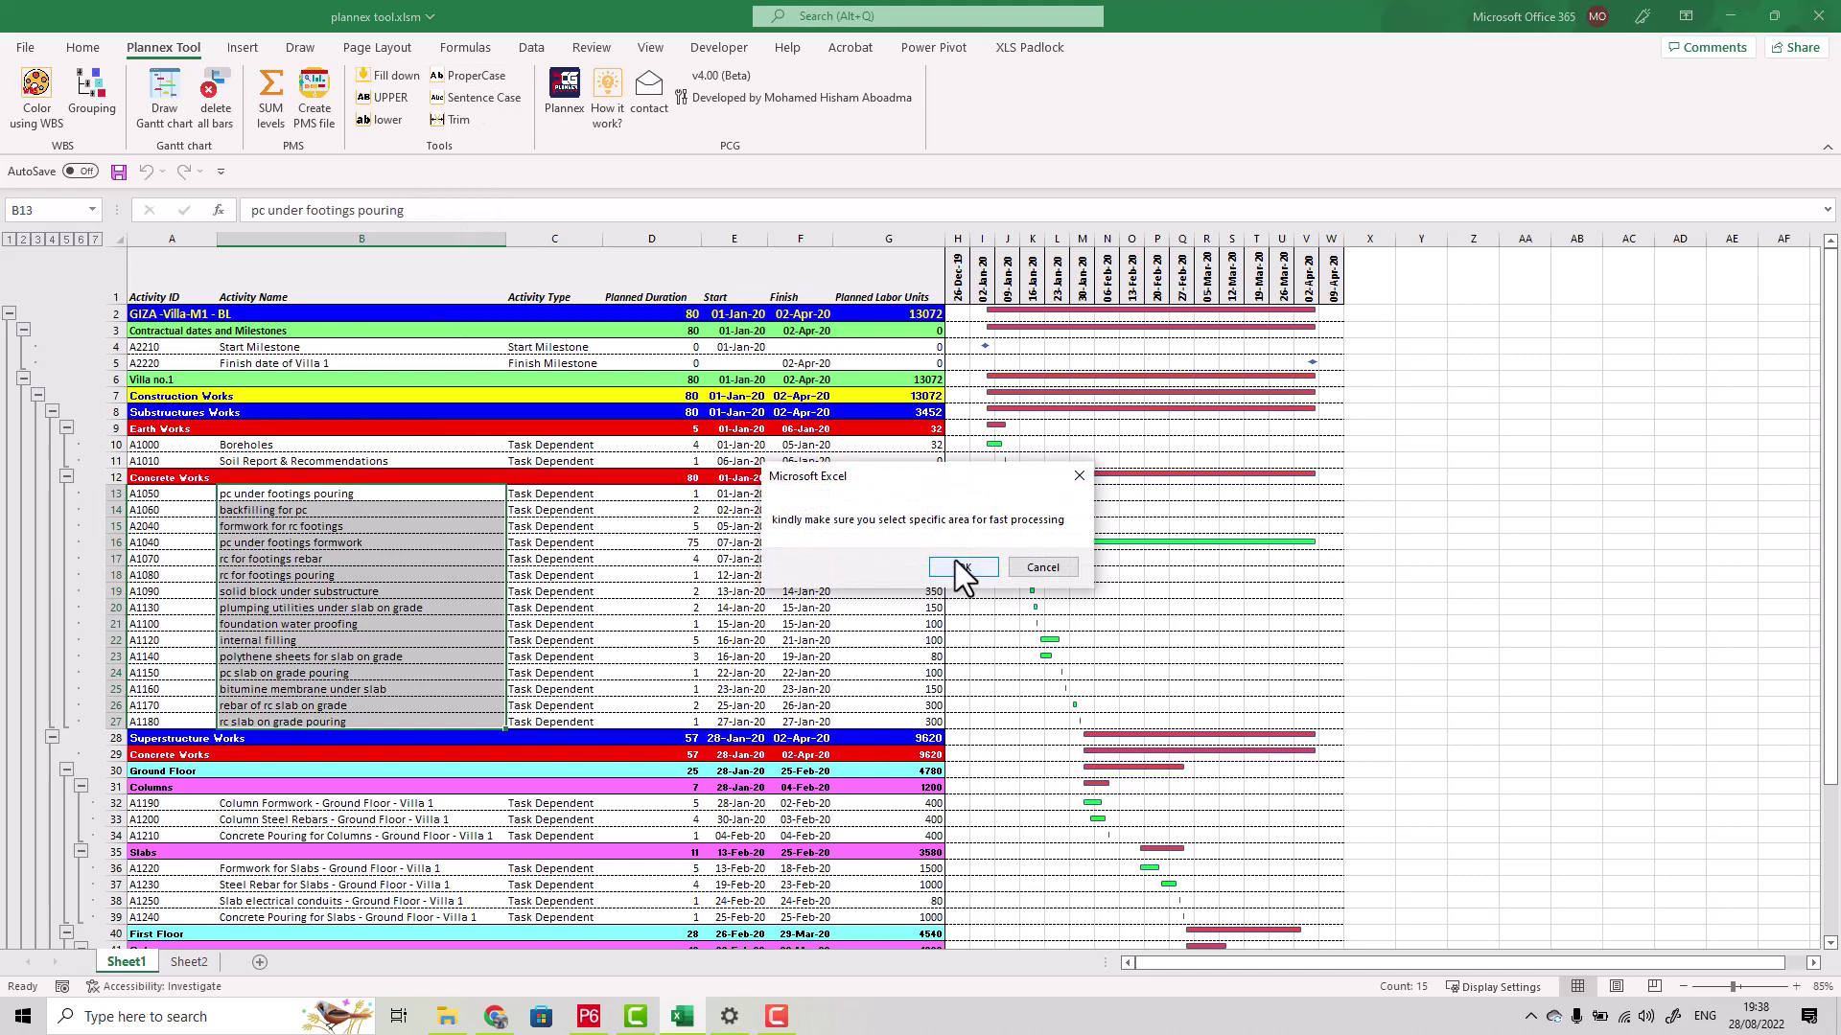
click(955, 566)
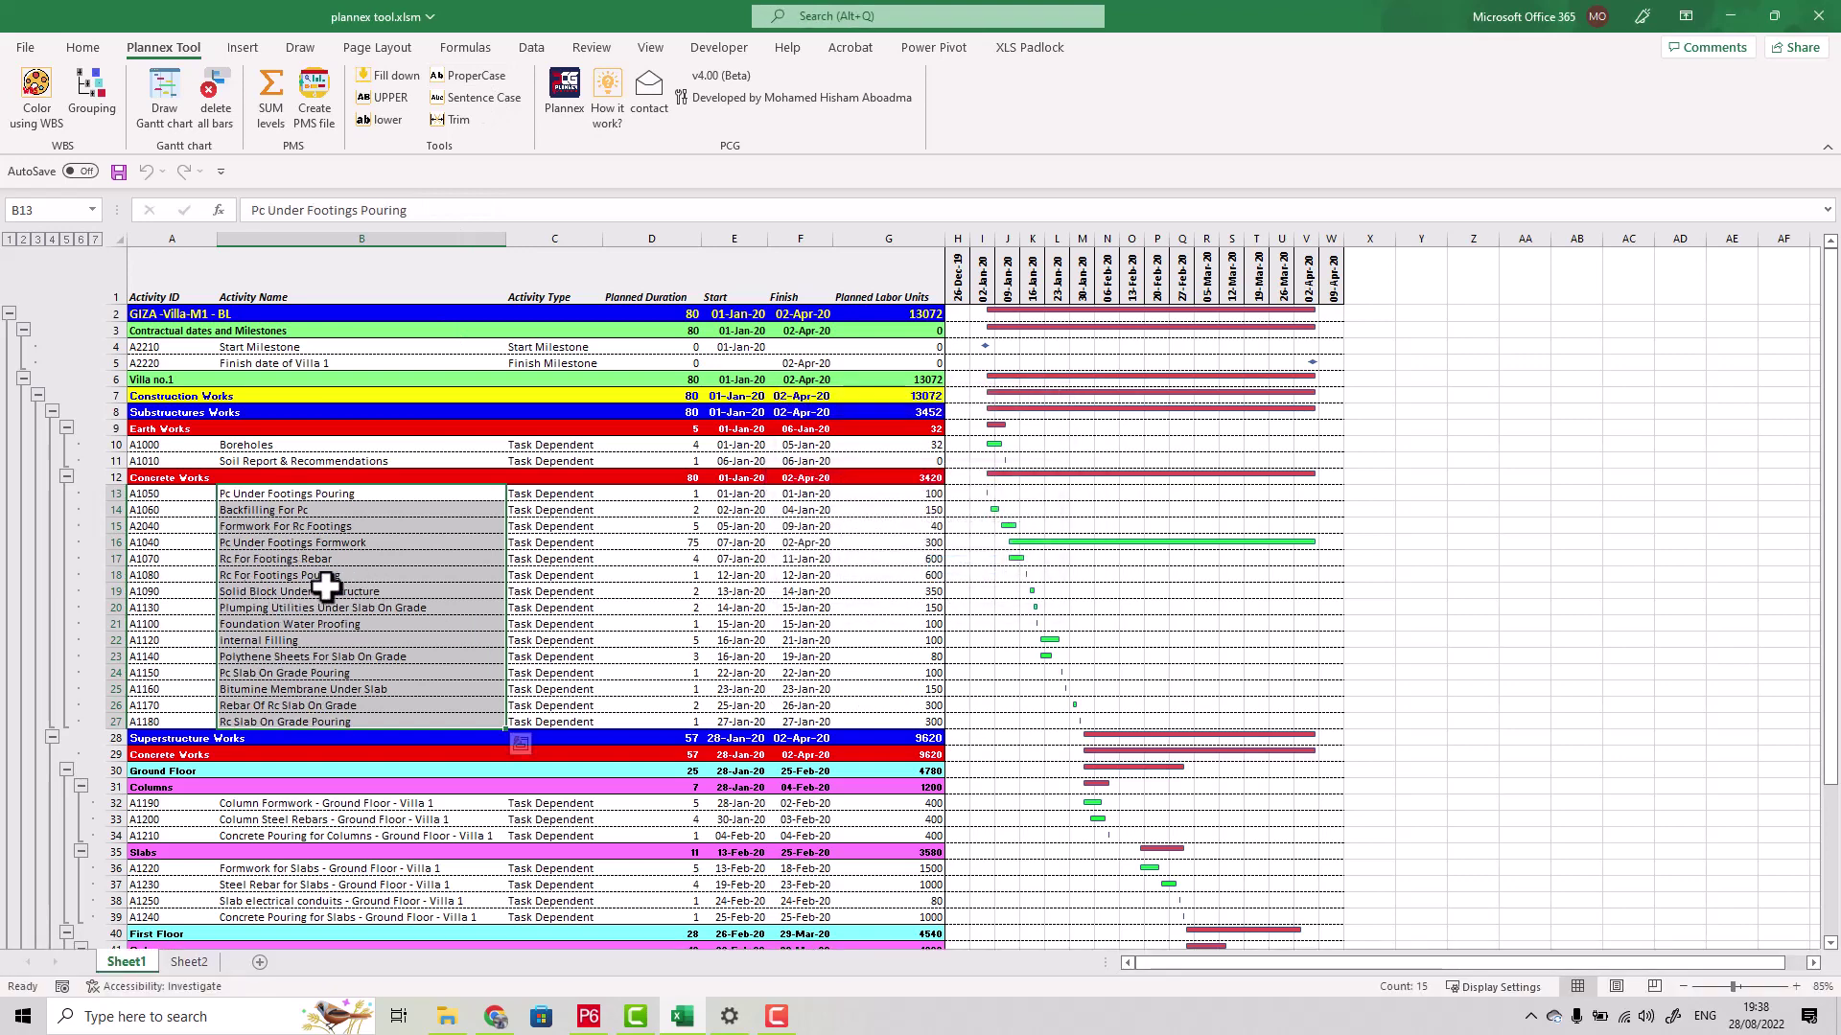
Return the activity names in B13 to B27 to lowercase and apply sentence case to them
click(383, 114)
click(961, 570)
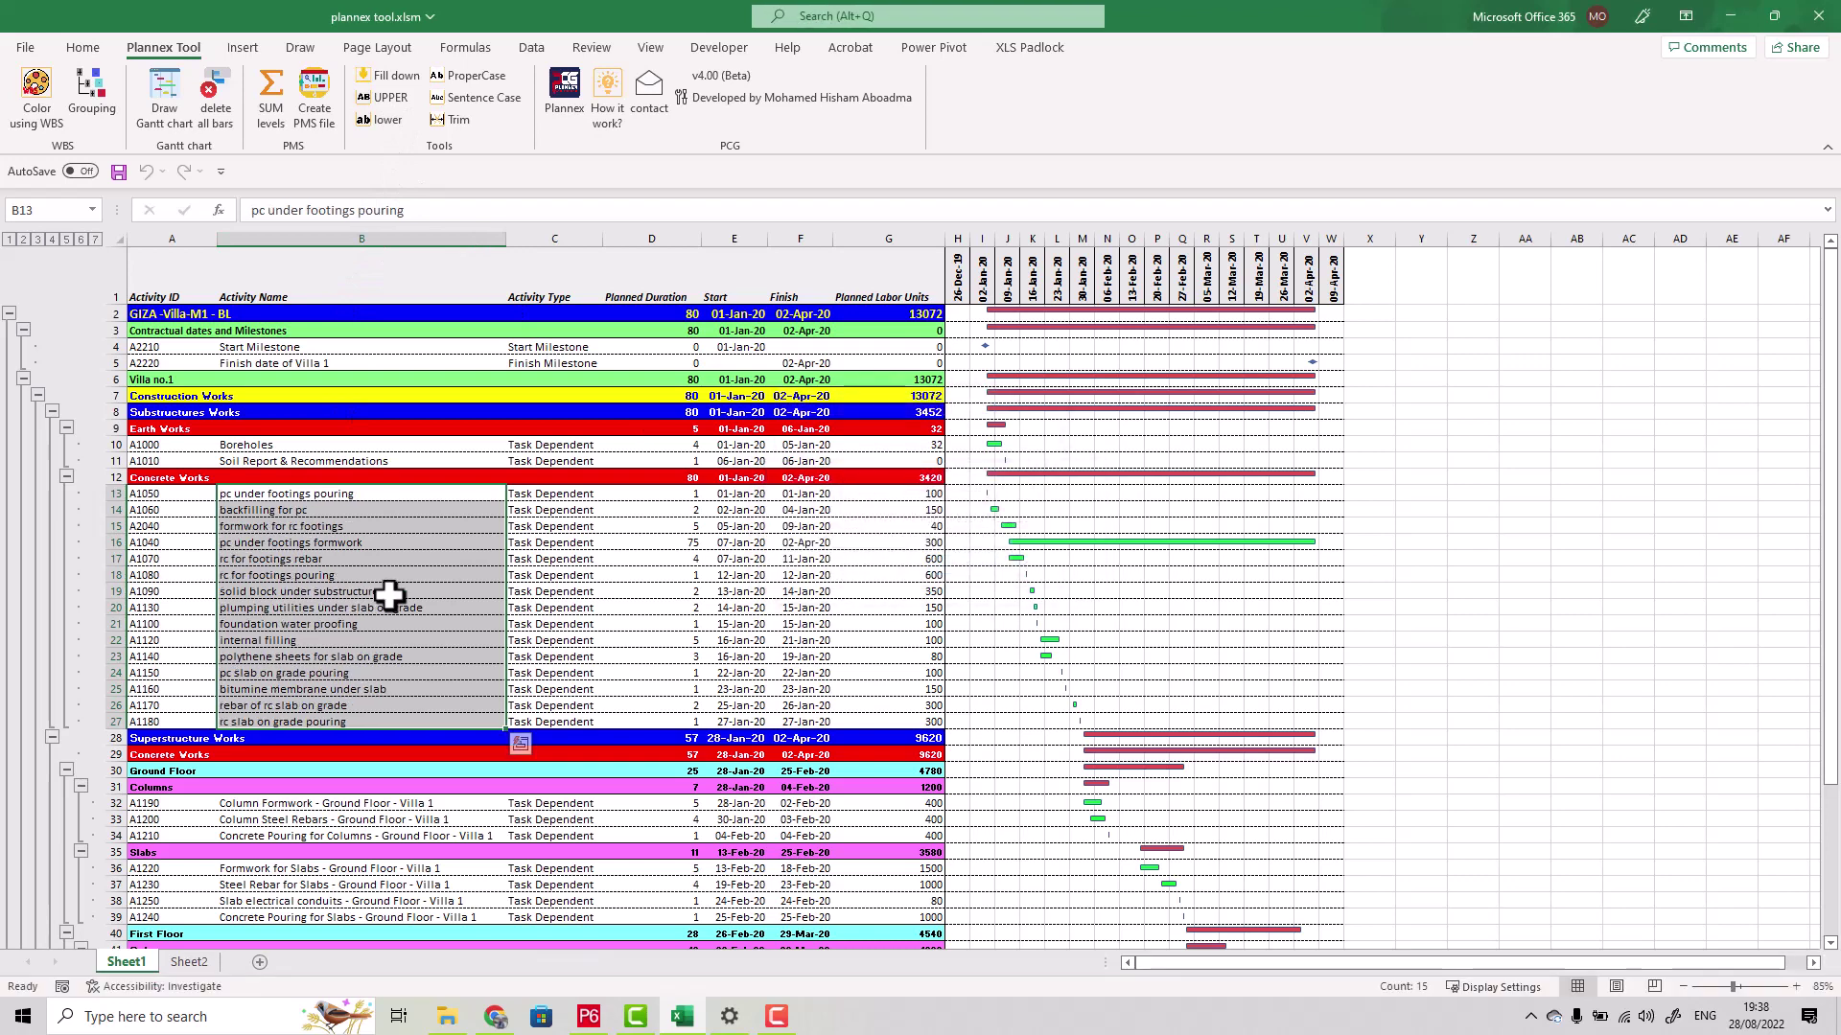
click(307, 575)
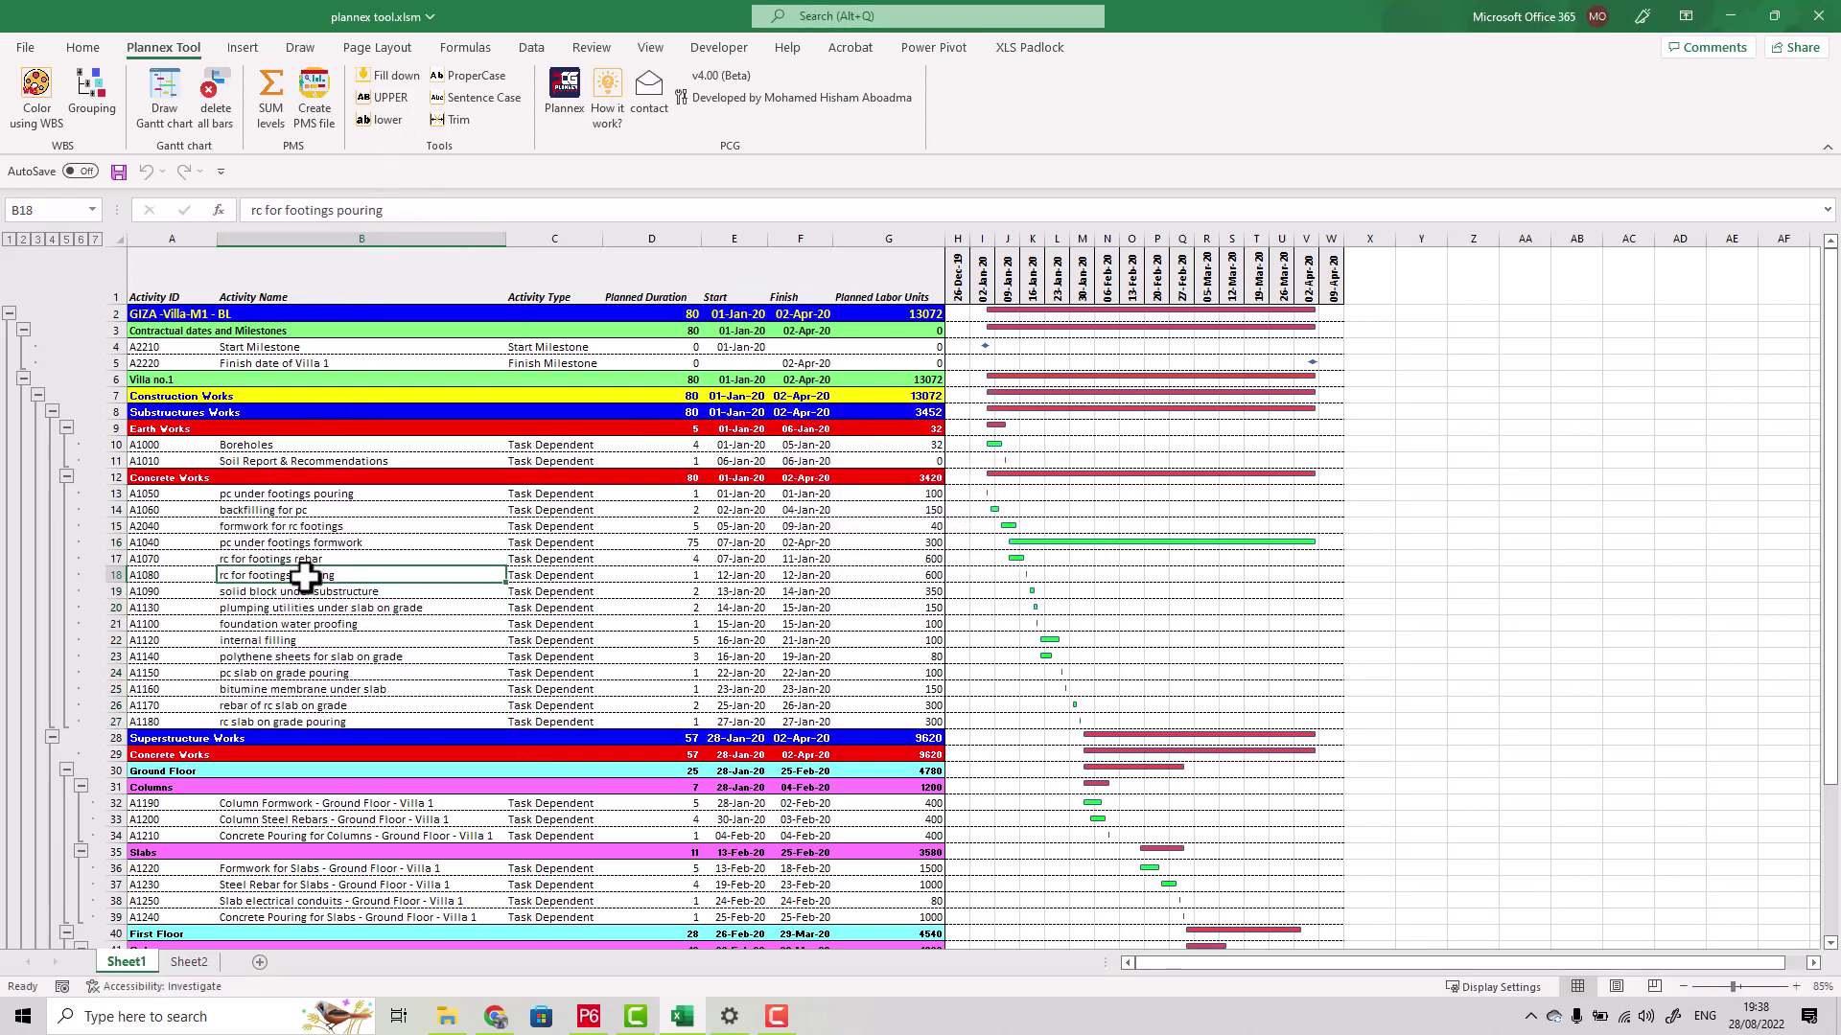
drag(329, 494, 334, 732)
click(333, 732)
drag(372, 496, 359, 721)
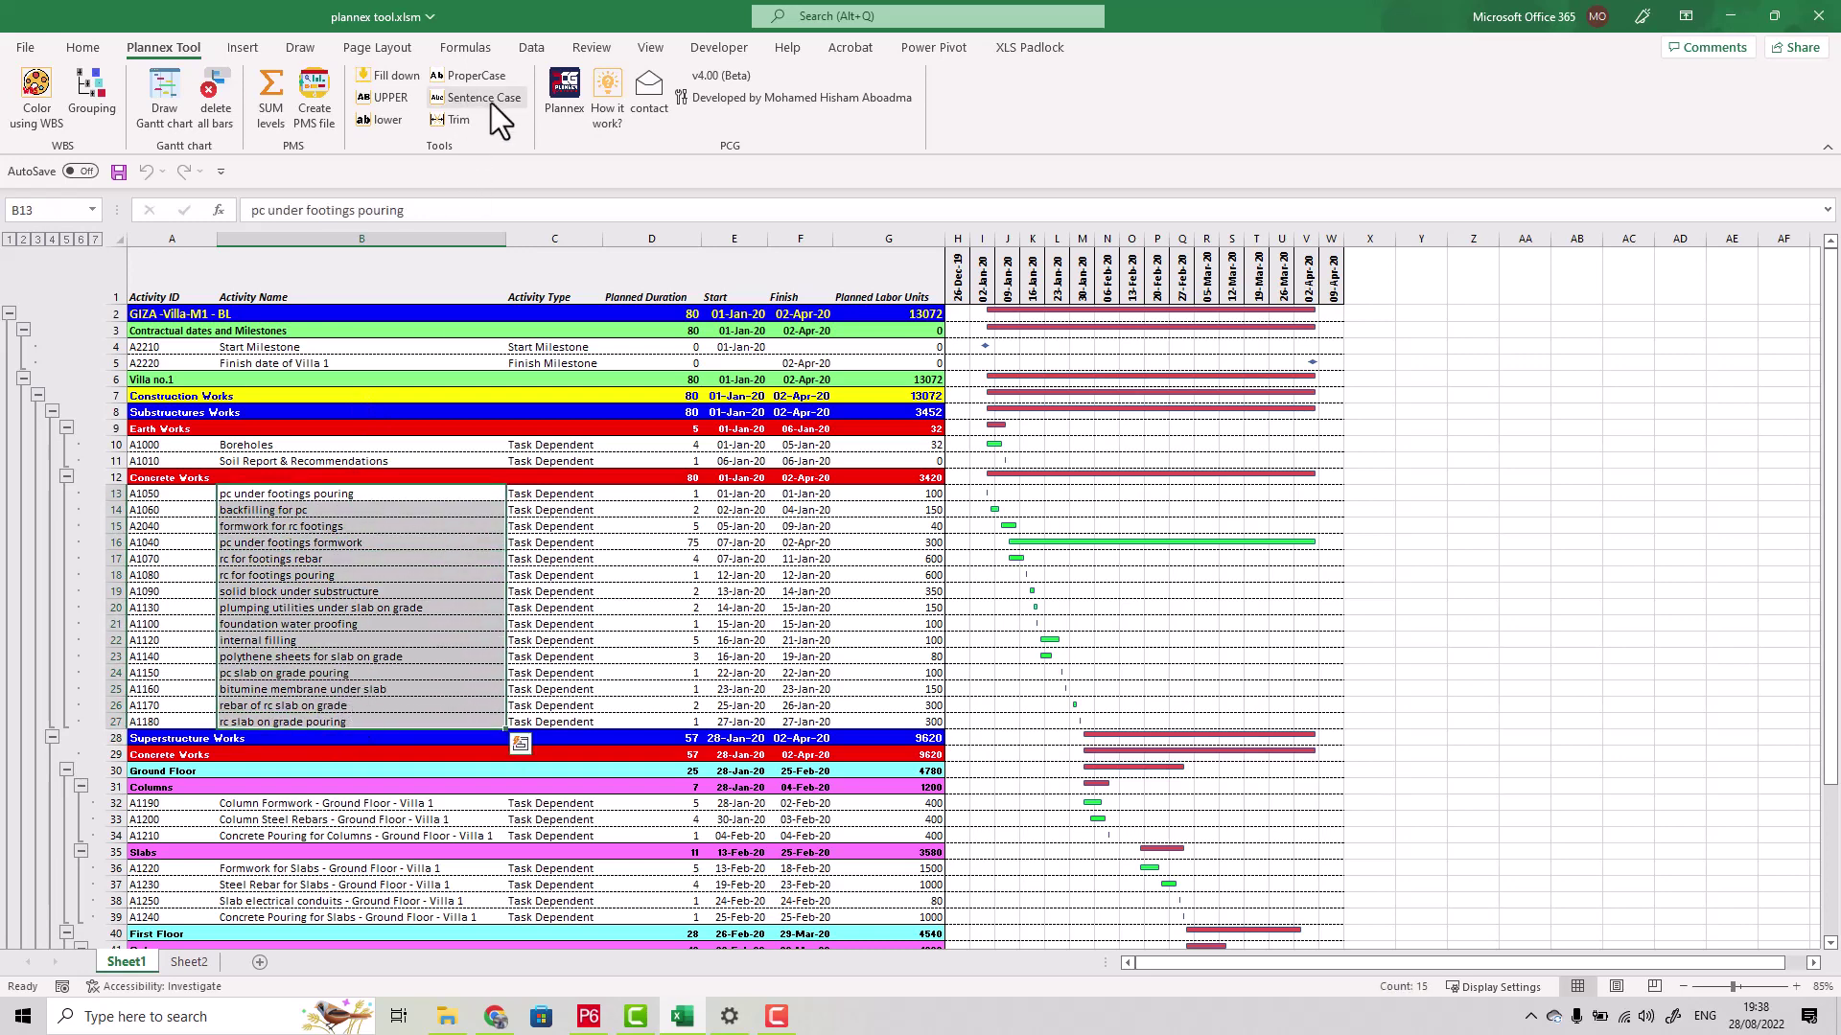
click(491, 100)
click(958, 572)
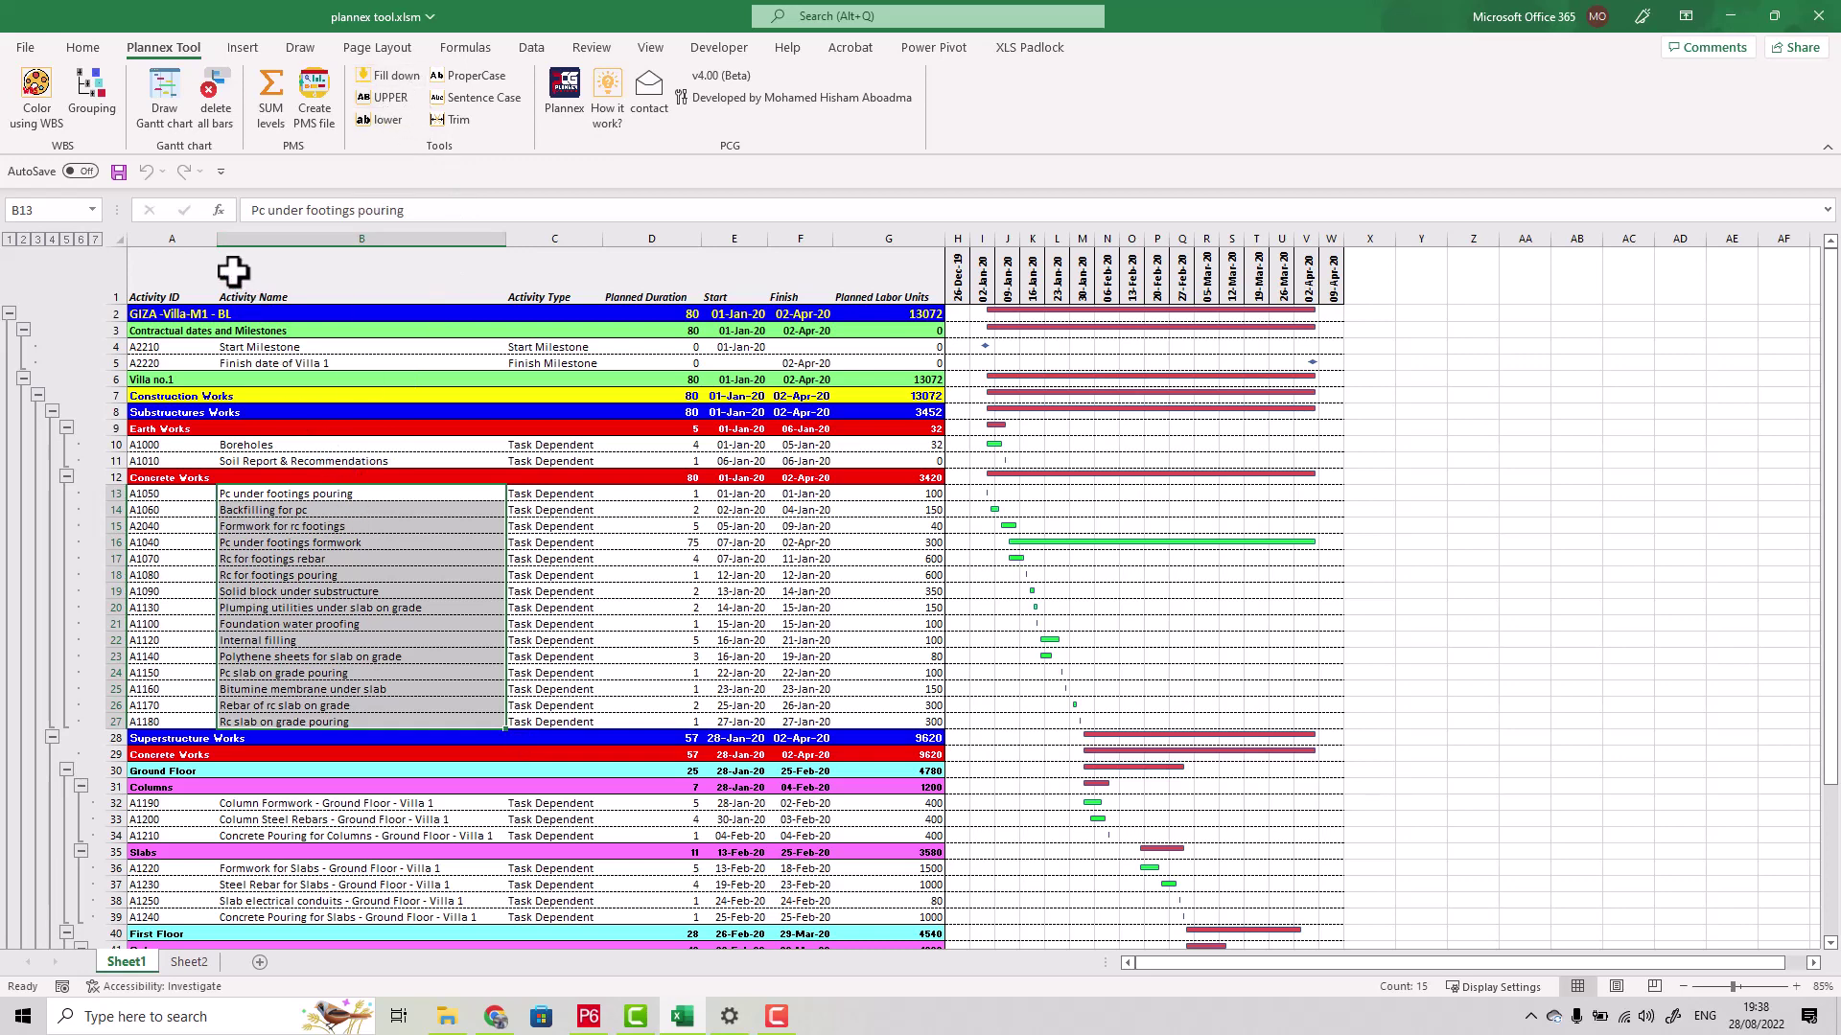
Examine the blank cells beside the activities in the wbs column, such as A10 to A11 and A13 to A27
click(230, 493)
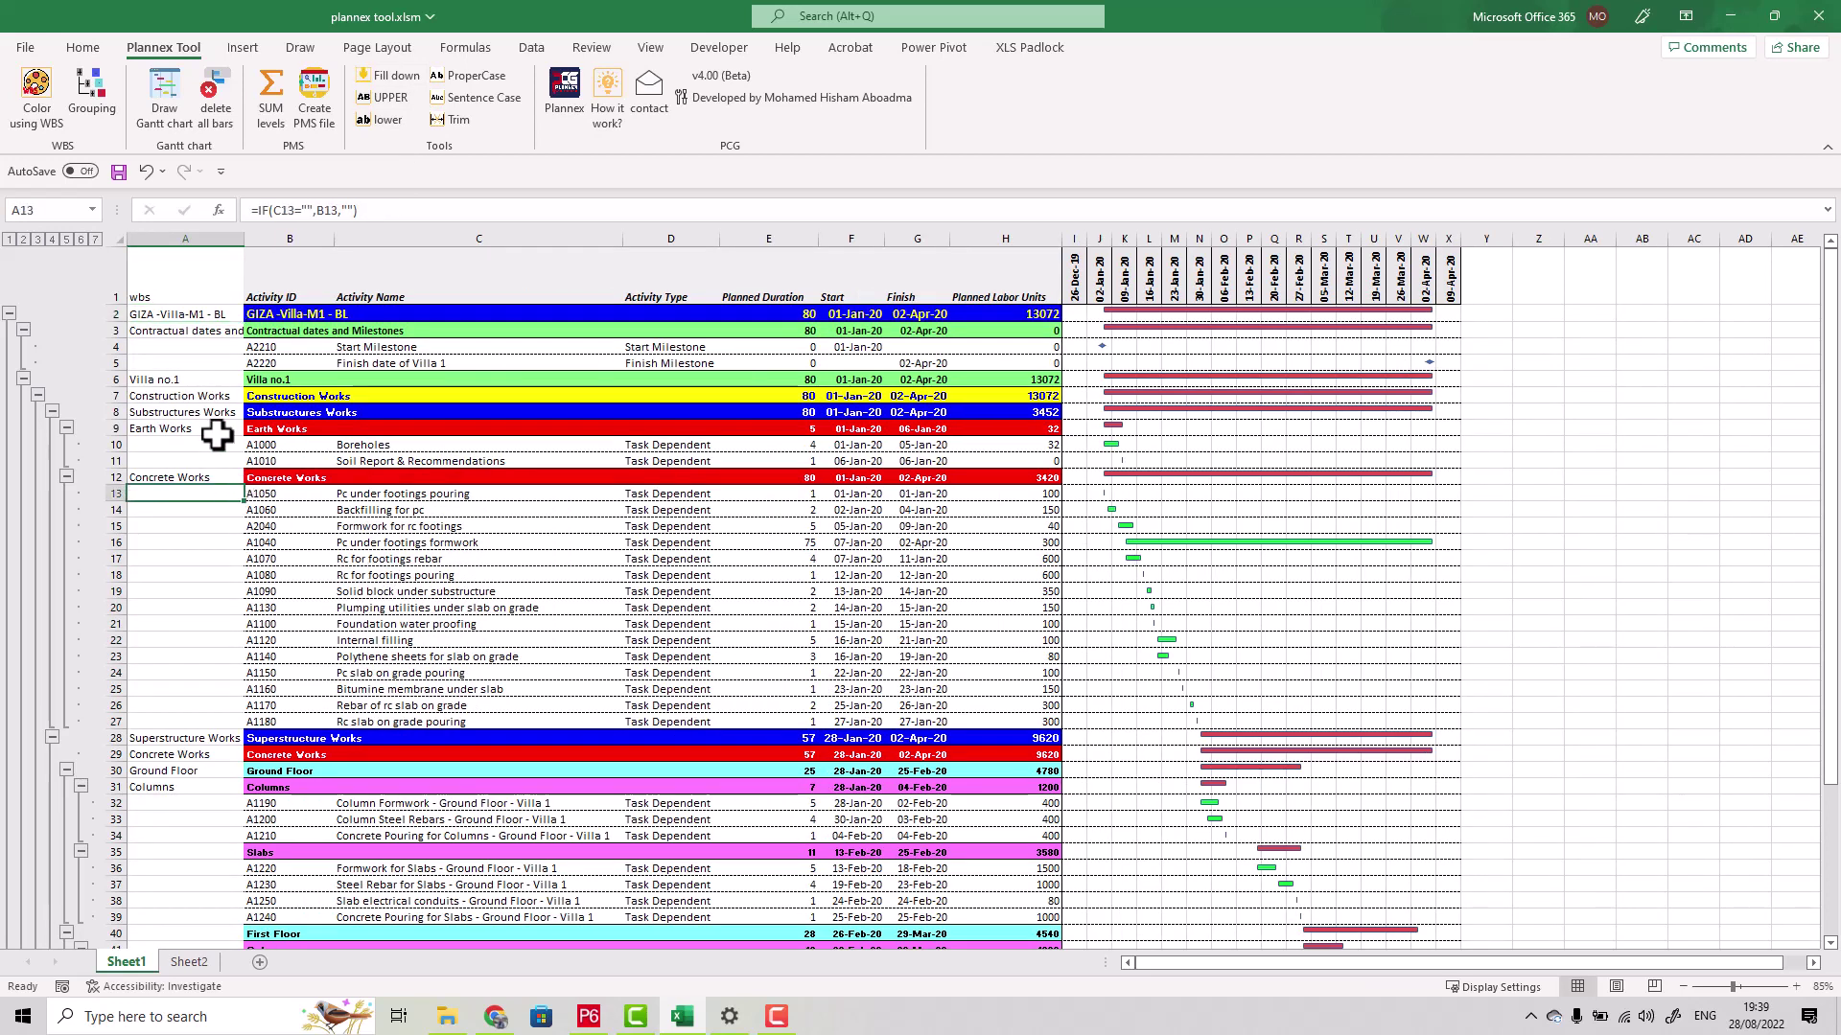
drag(208, 347, 208, 365)
key(ctrl+v)
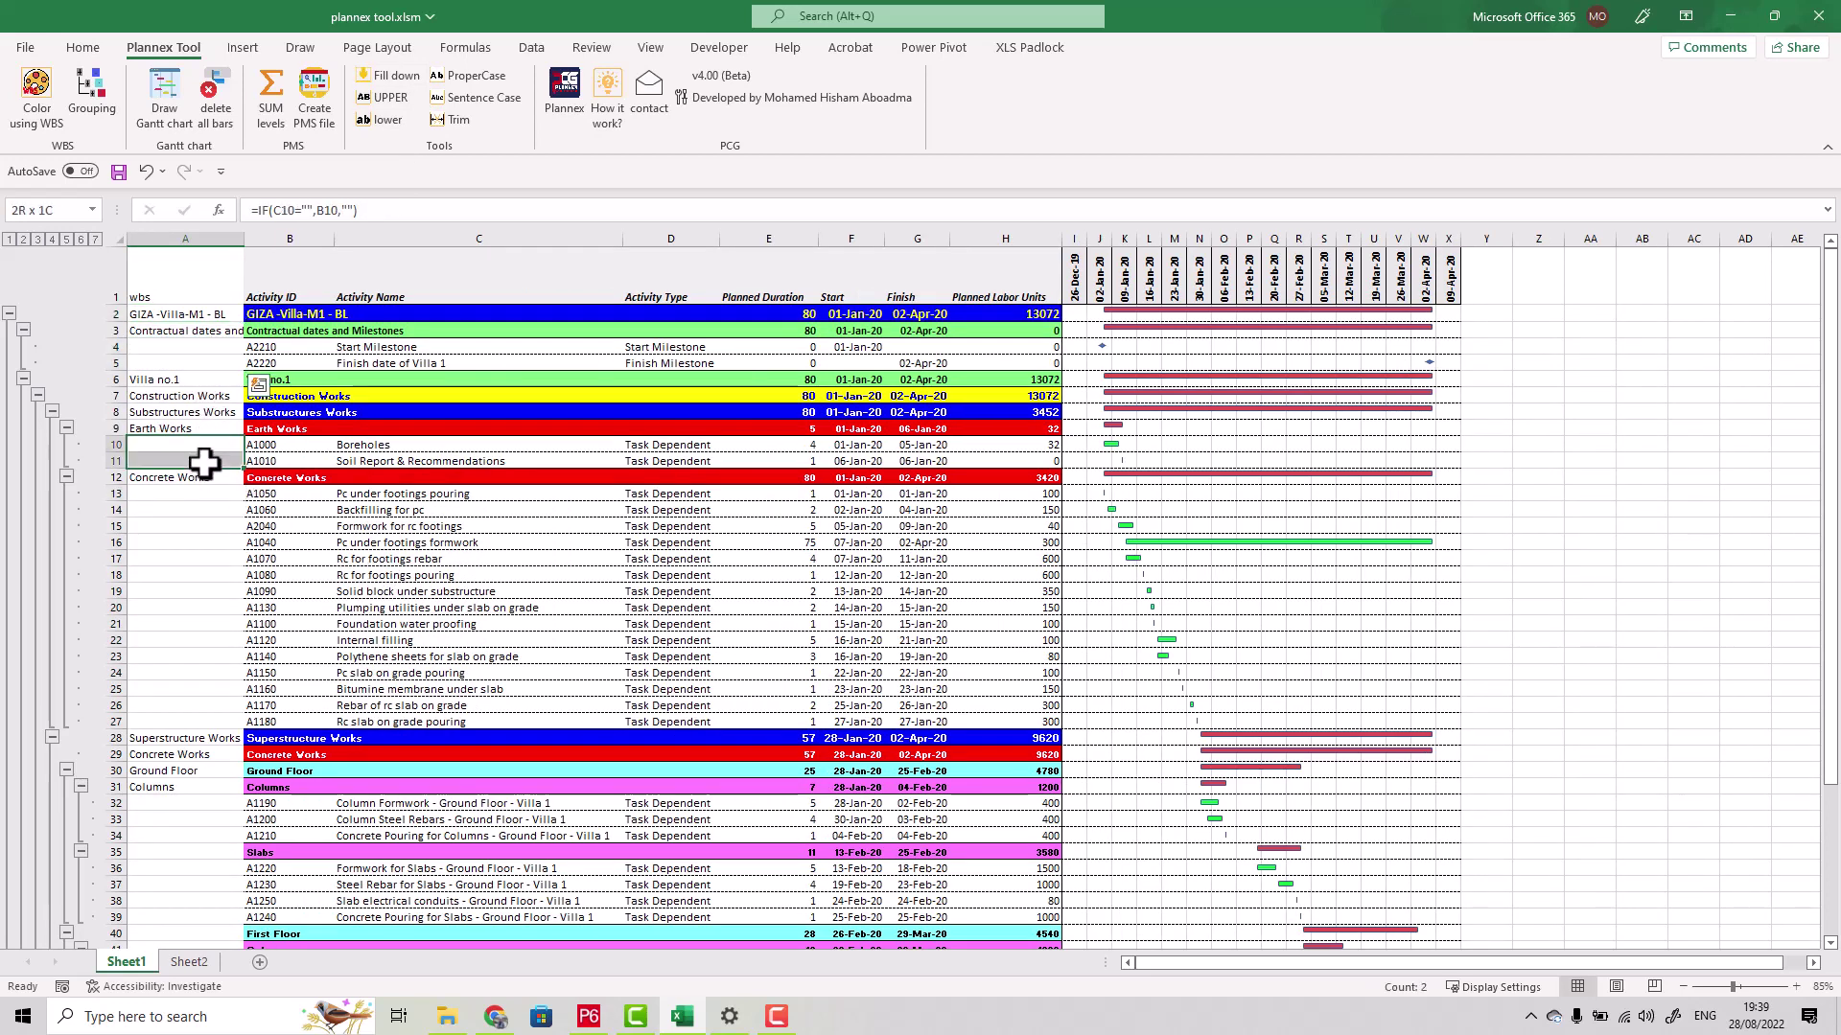
drag(198, 498, 198, 738)
key(ctrl+v)
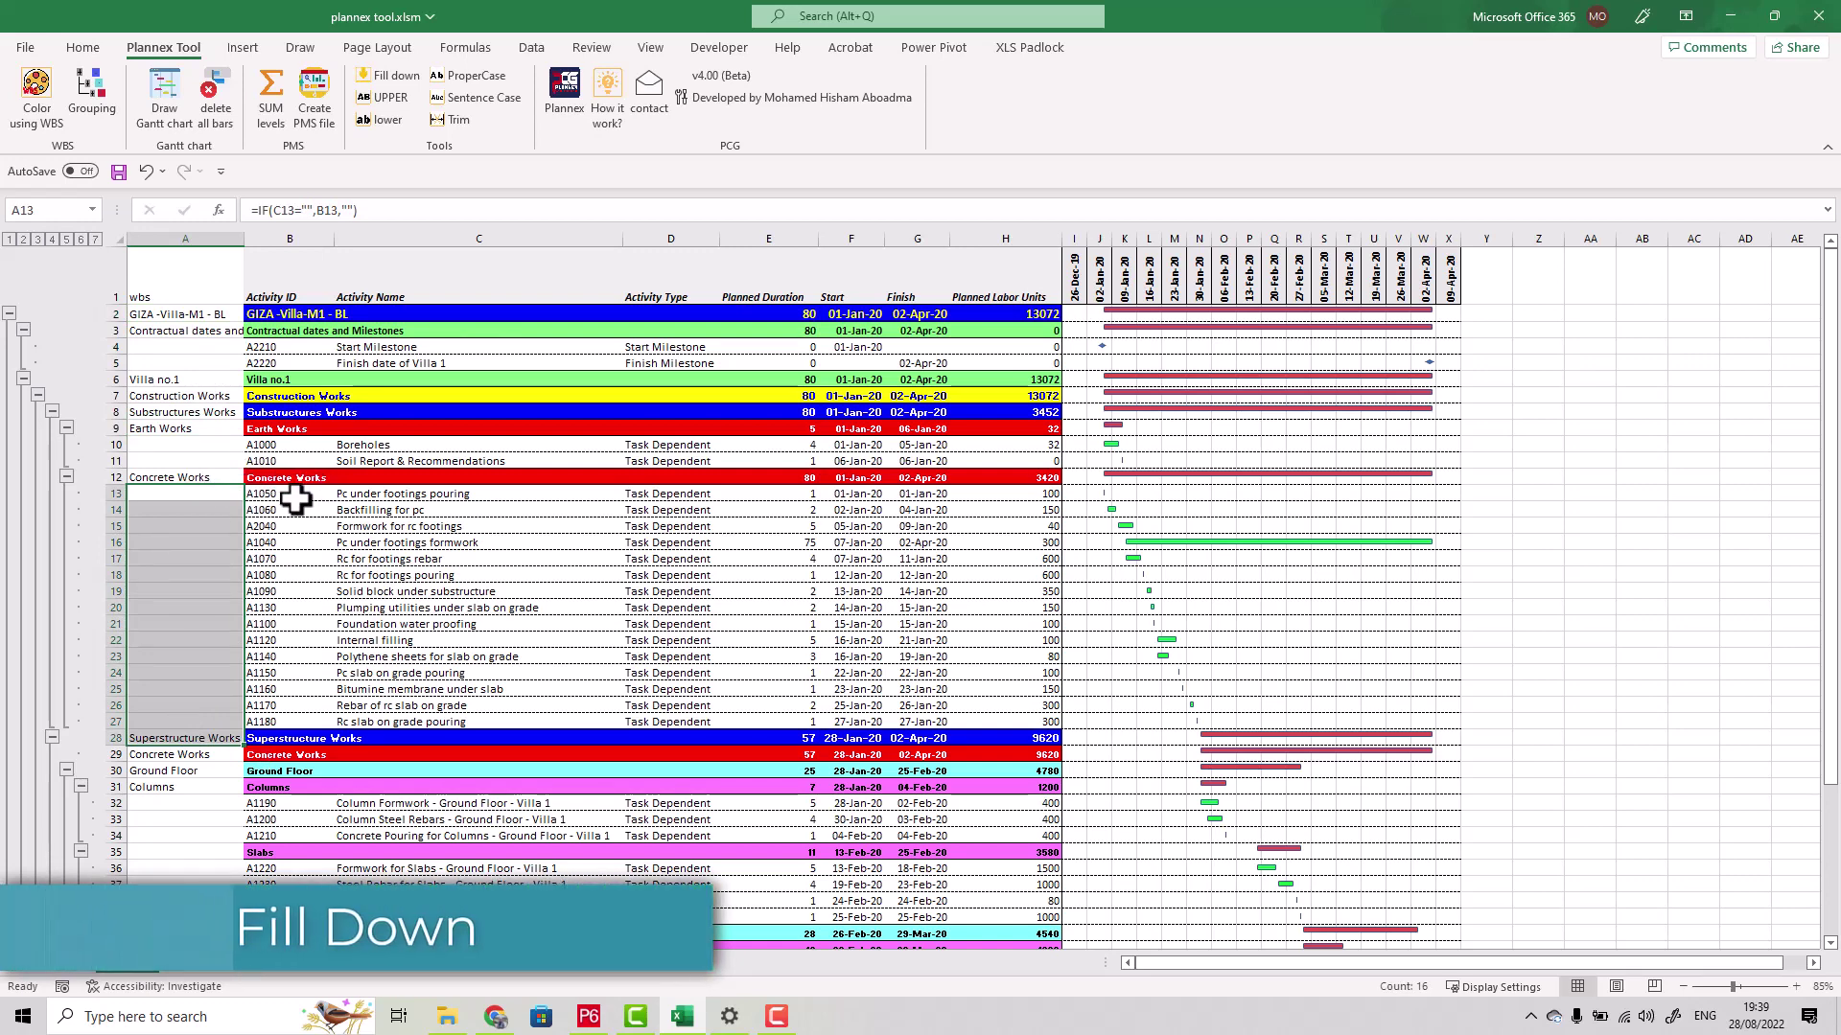
click(199, 497)
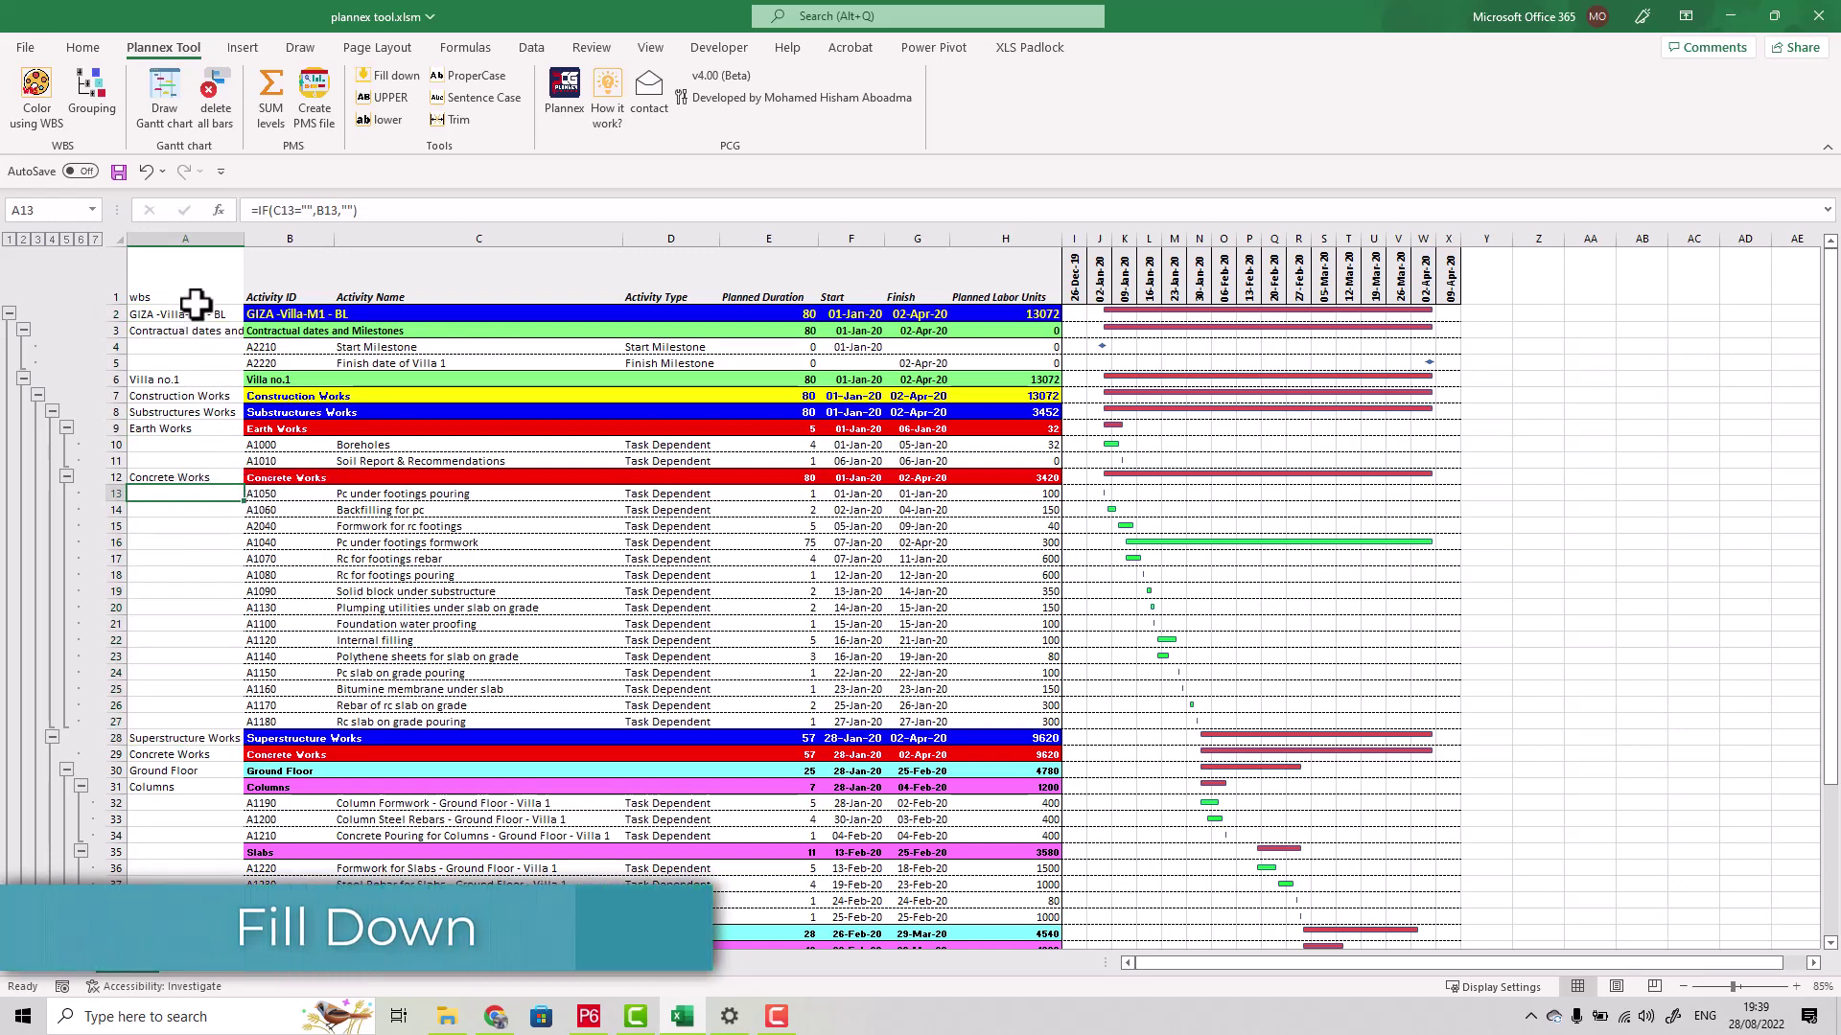
Fill down the WBS names through the blank cells from A2 to A32, and check the filled Concrete Works rows
drag(187, 315, 187, 736)
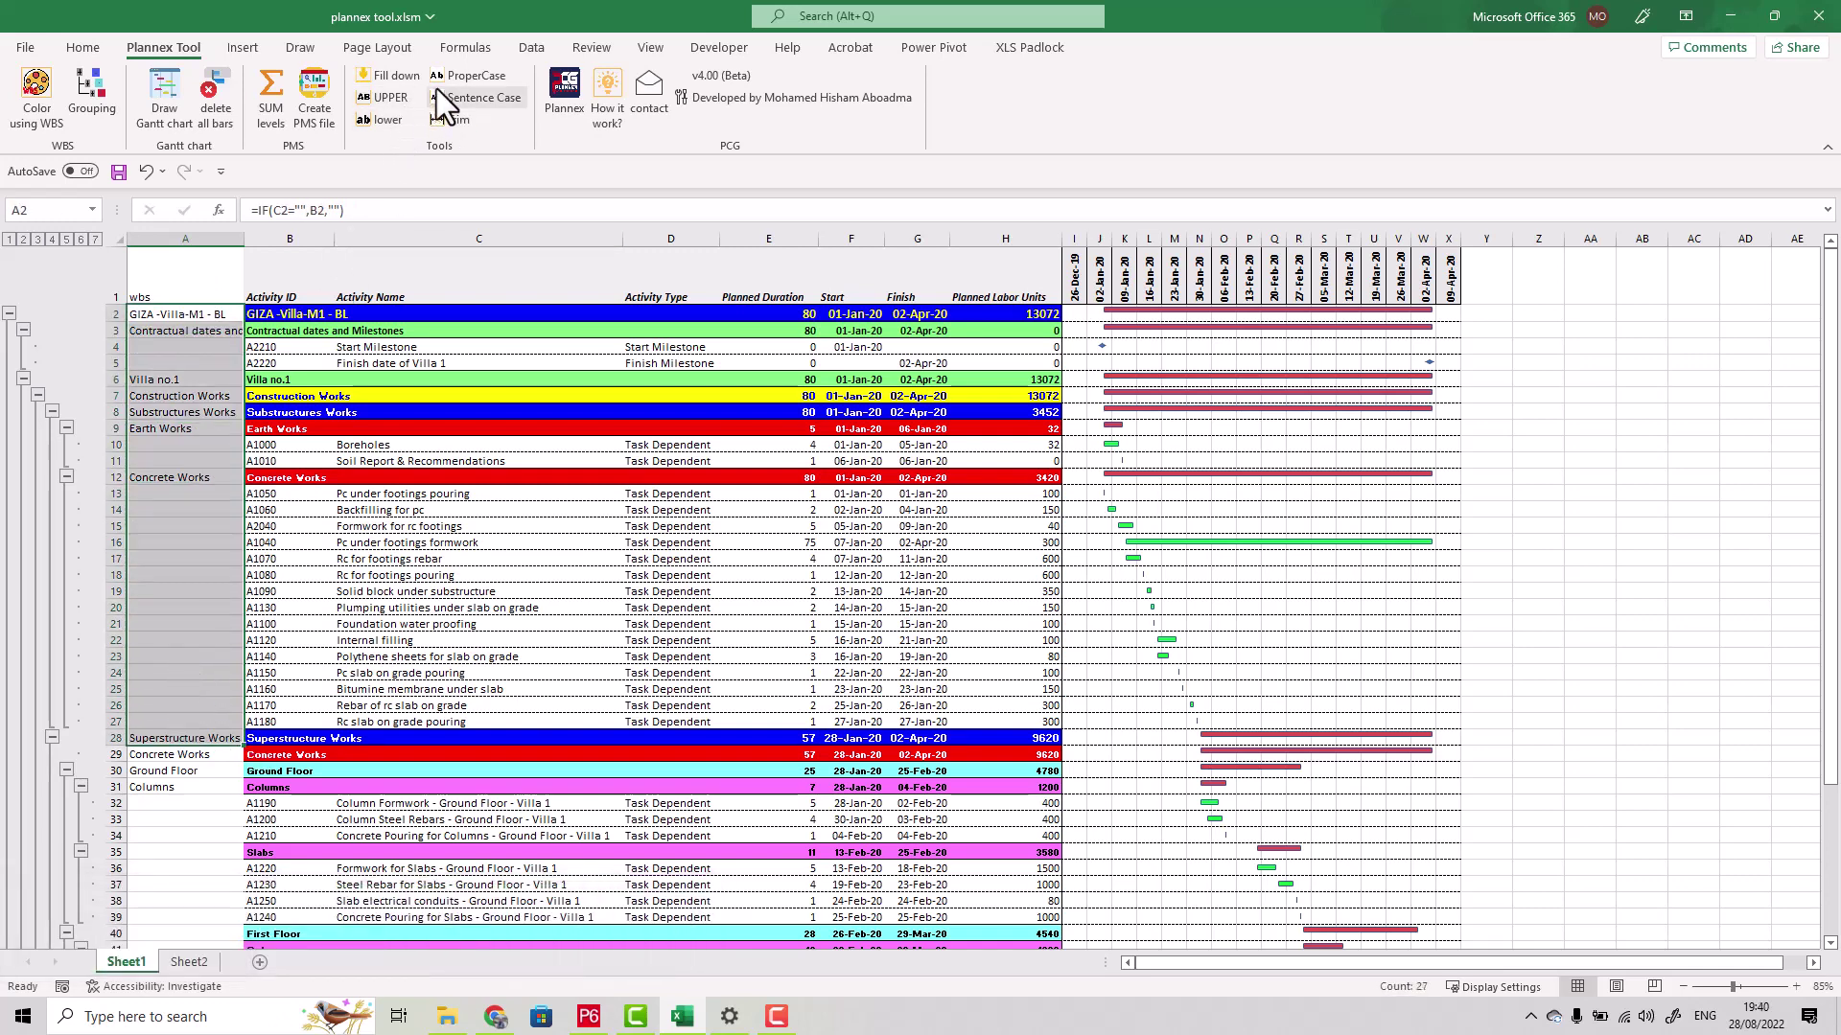
click(382, 77)
click(985, 569)
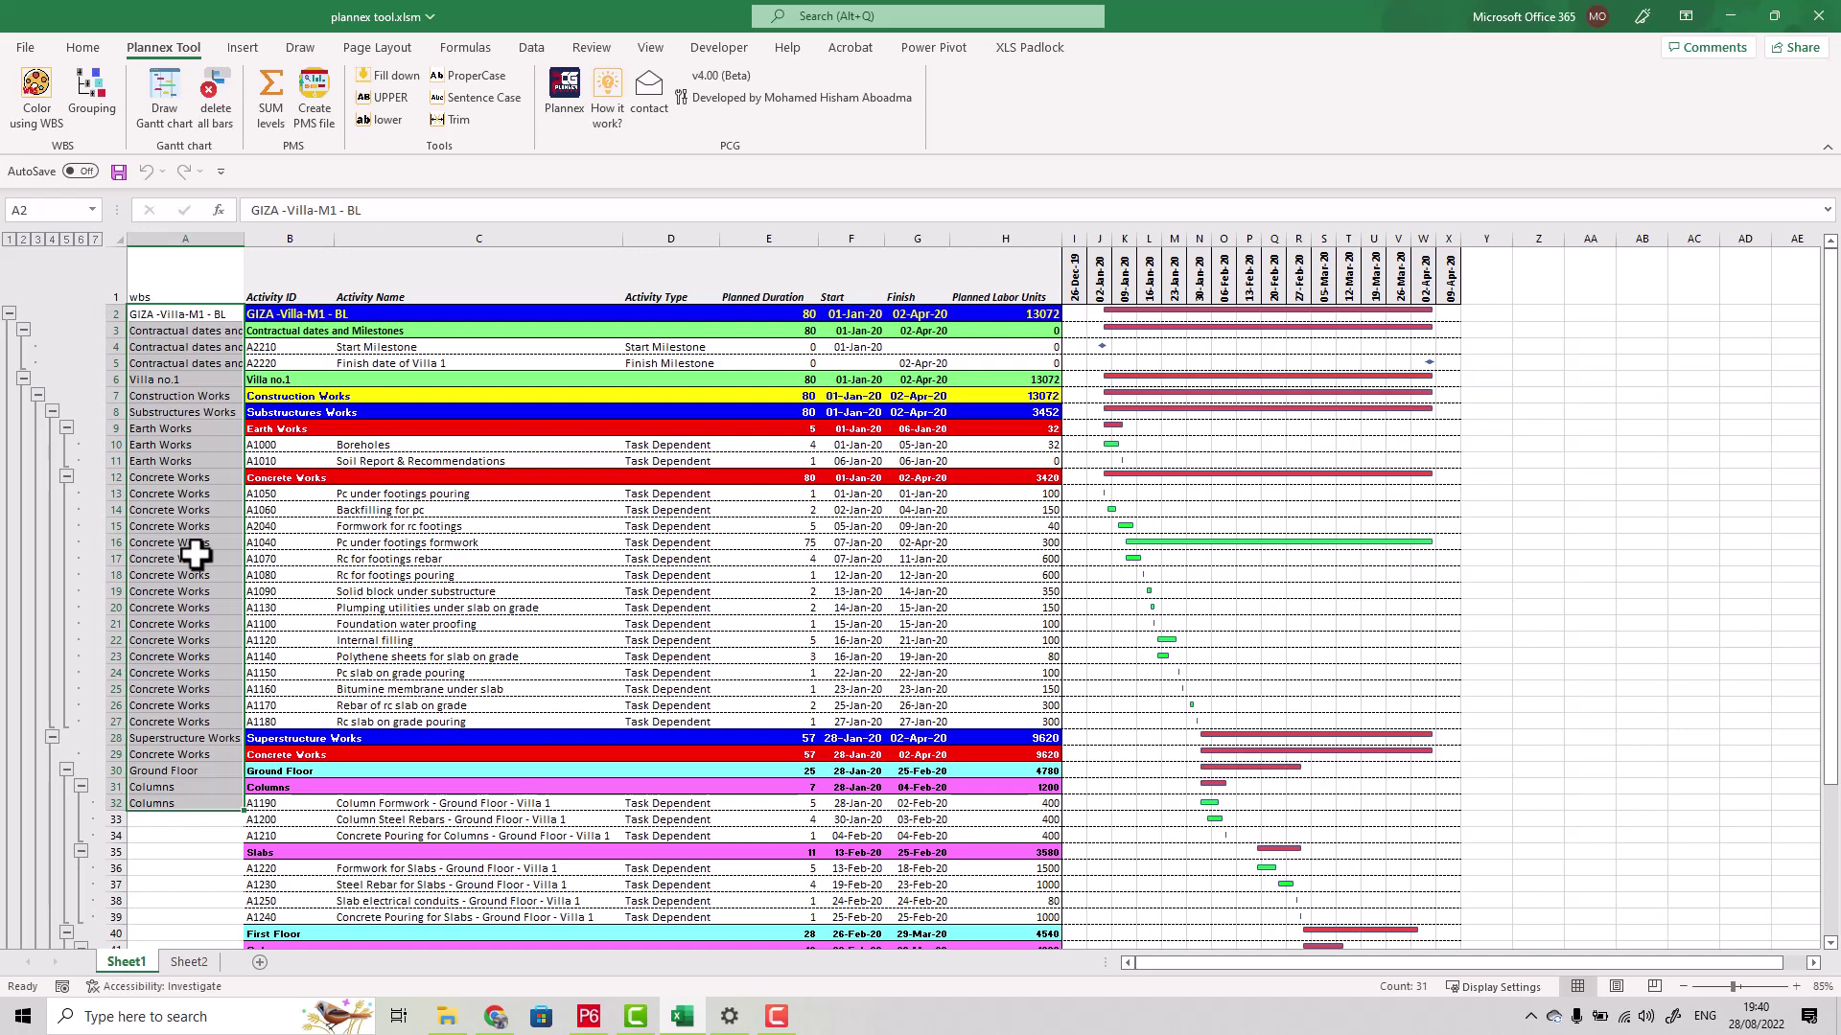
click(209, 492)
drag(209, 492, 208, 722)
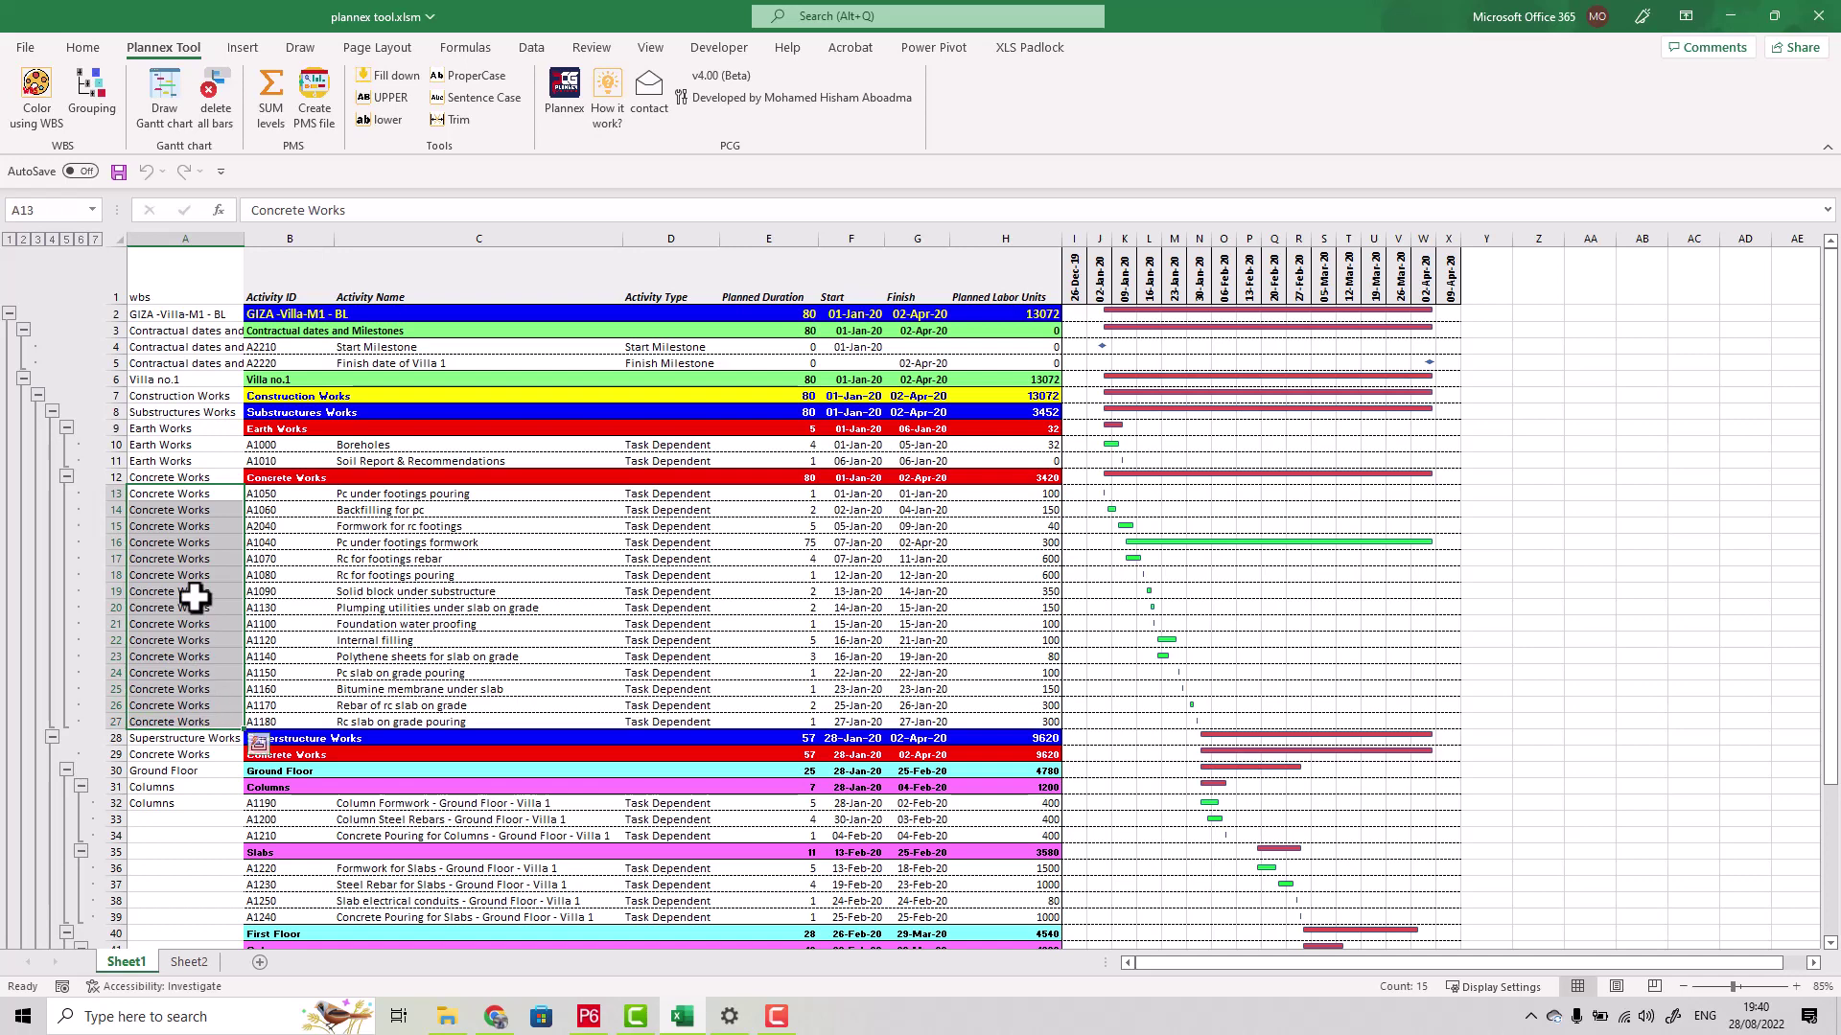
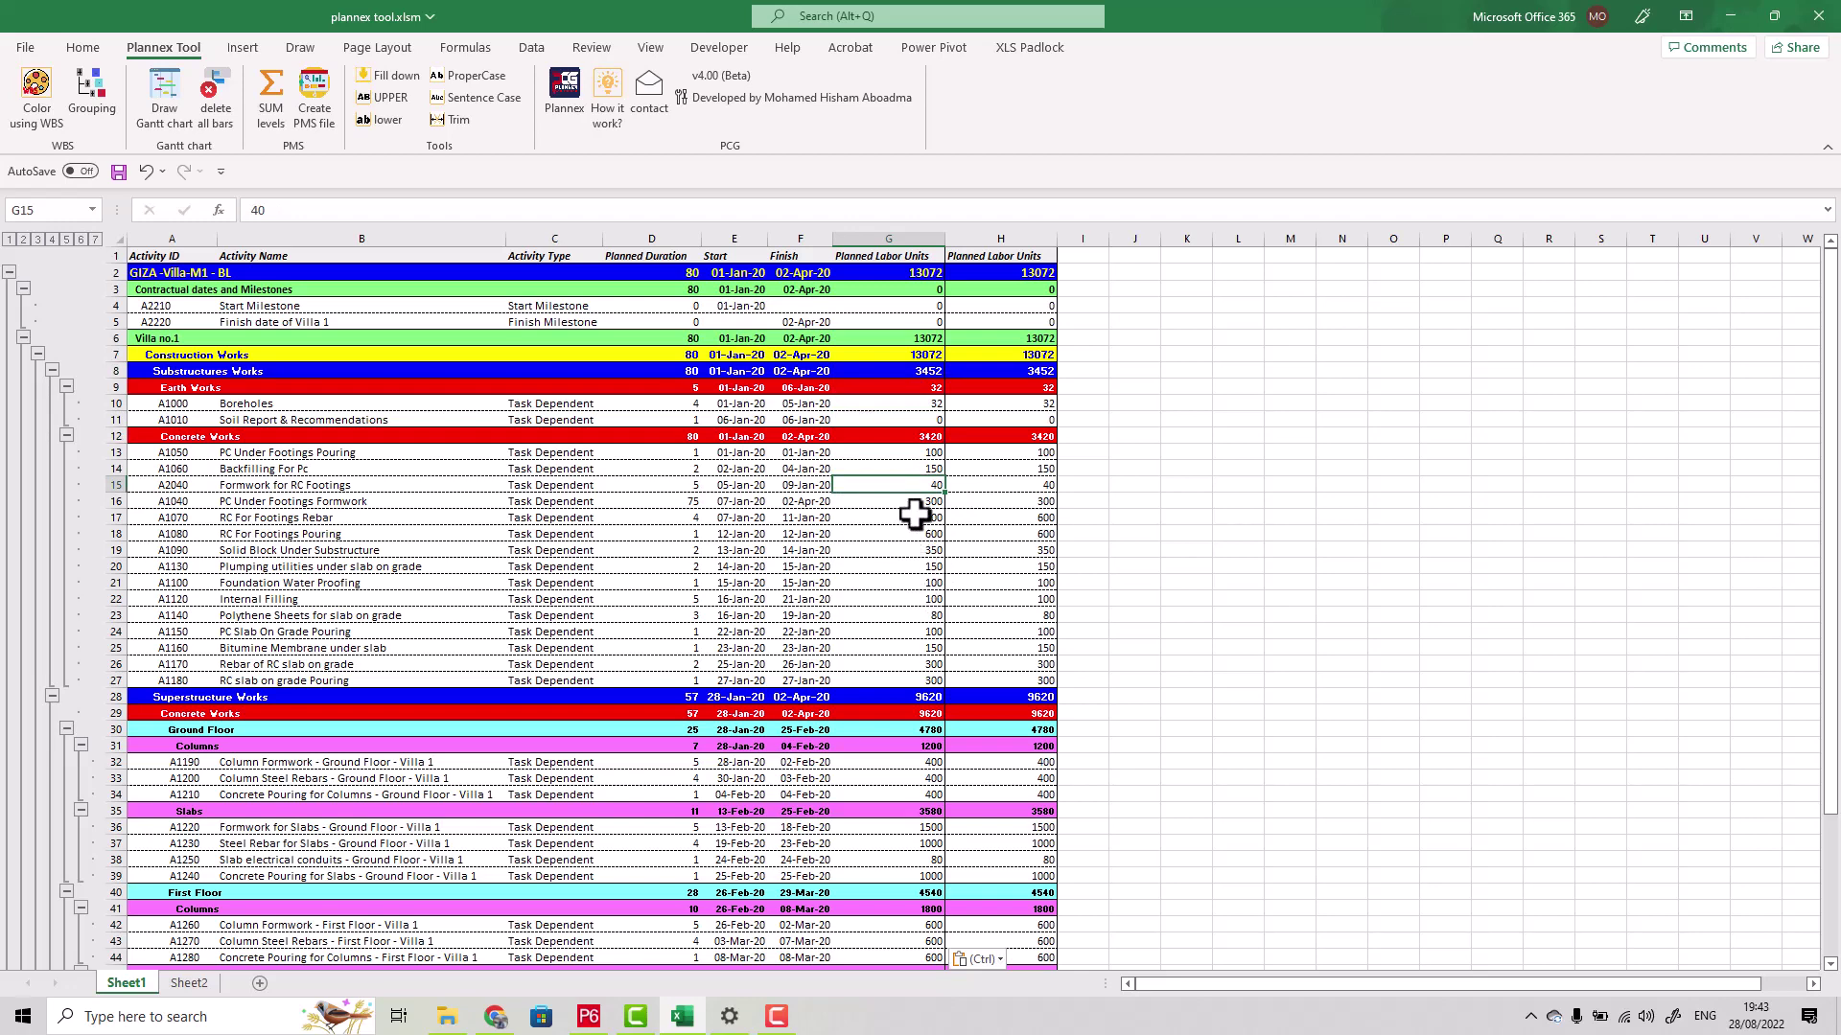
Examine the Planned Labor Units in column G for activities and WBS levels, and the duplicate column H
click(911, 548)
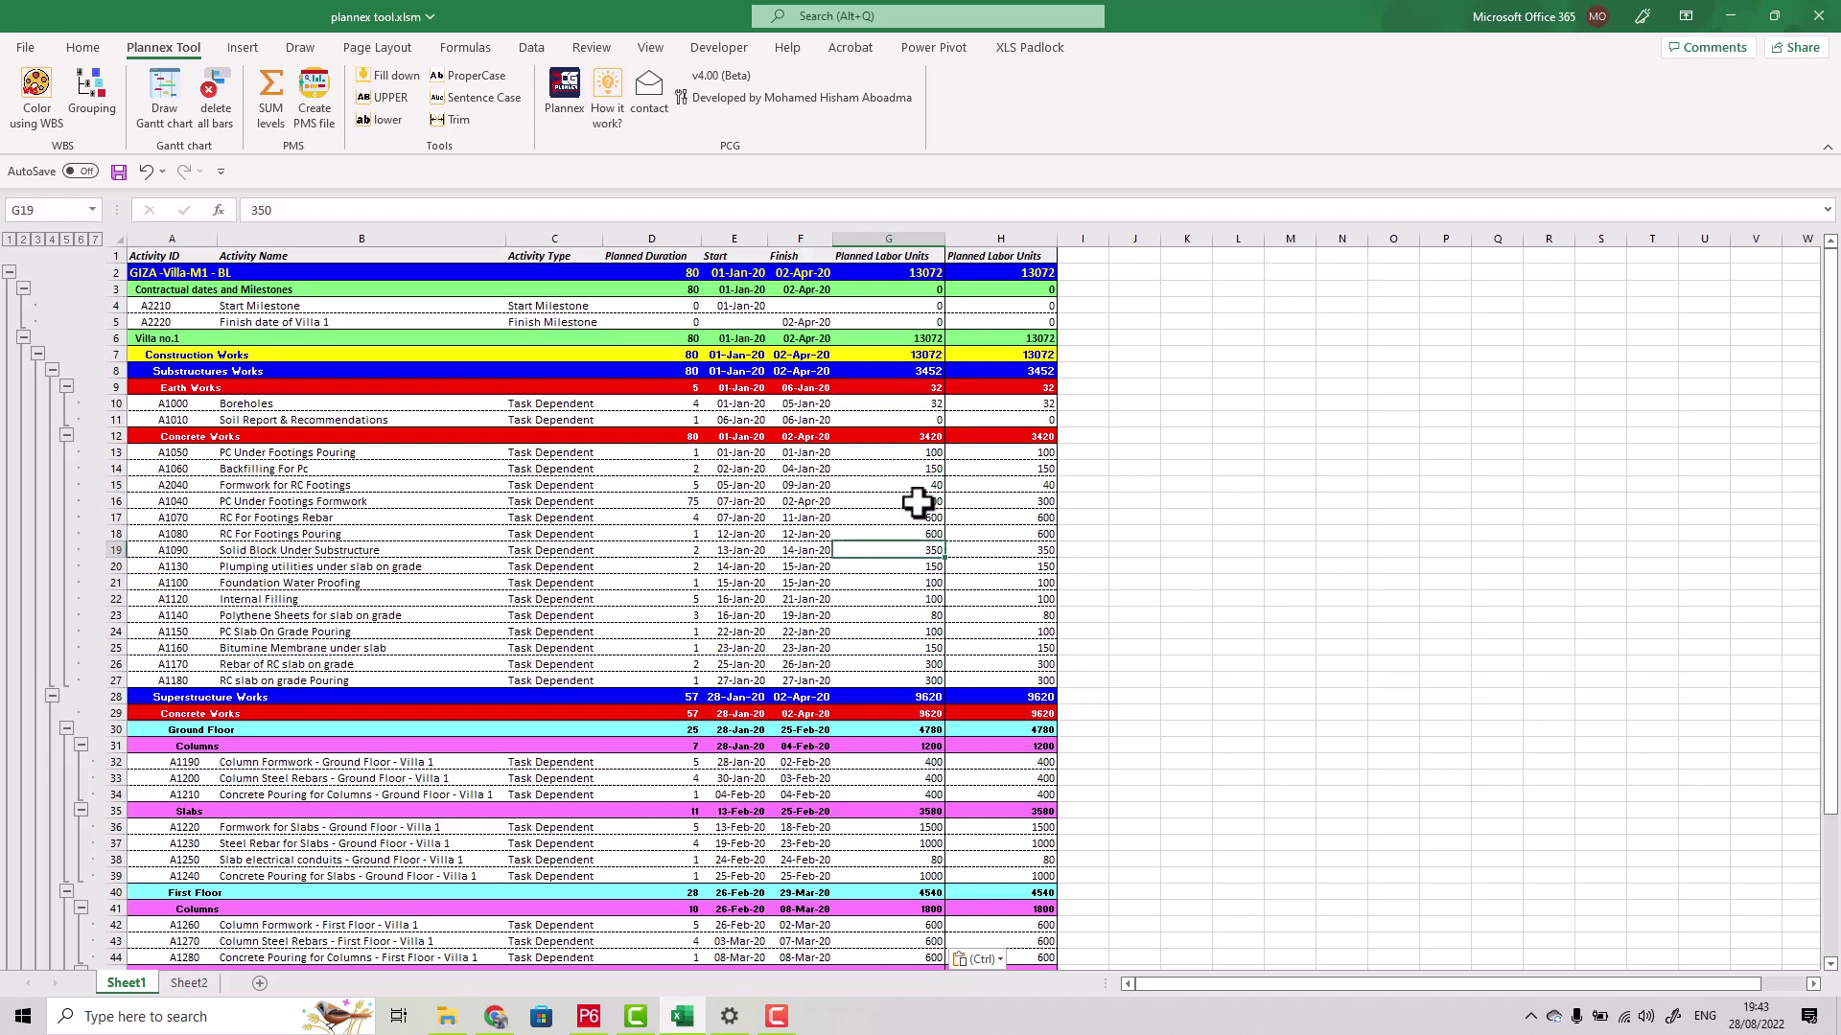
click(921, 385)
click(923, 368)
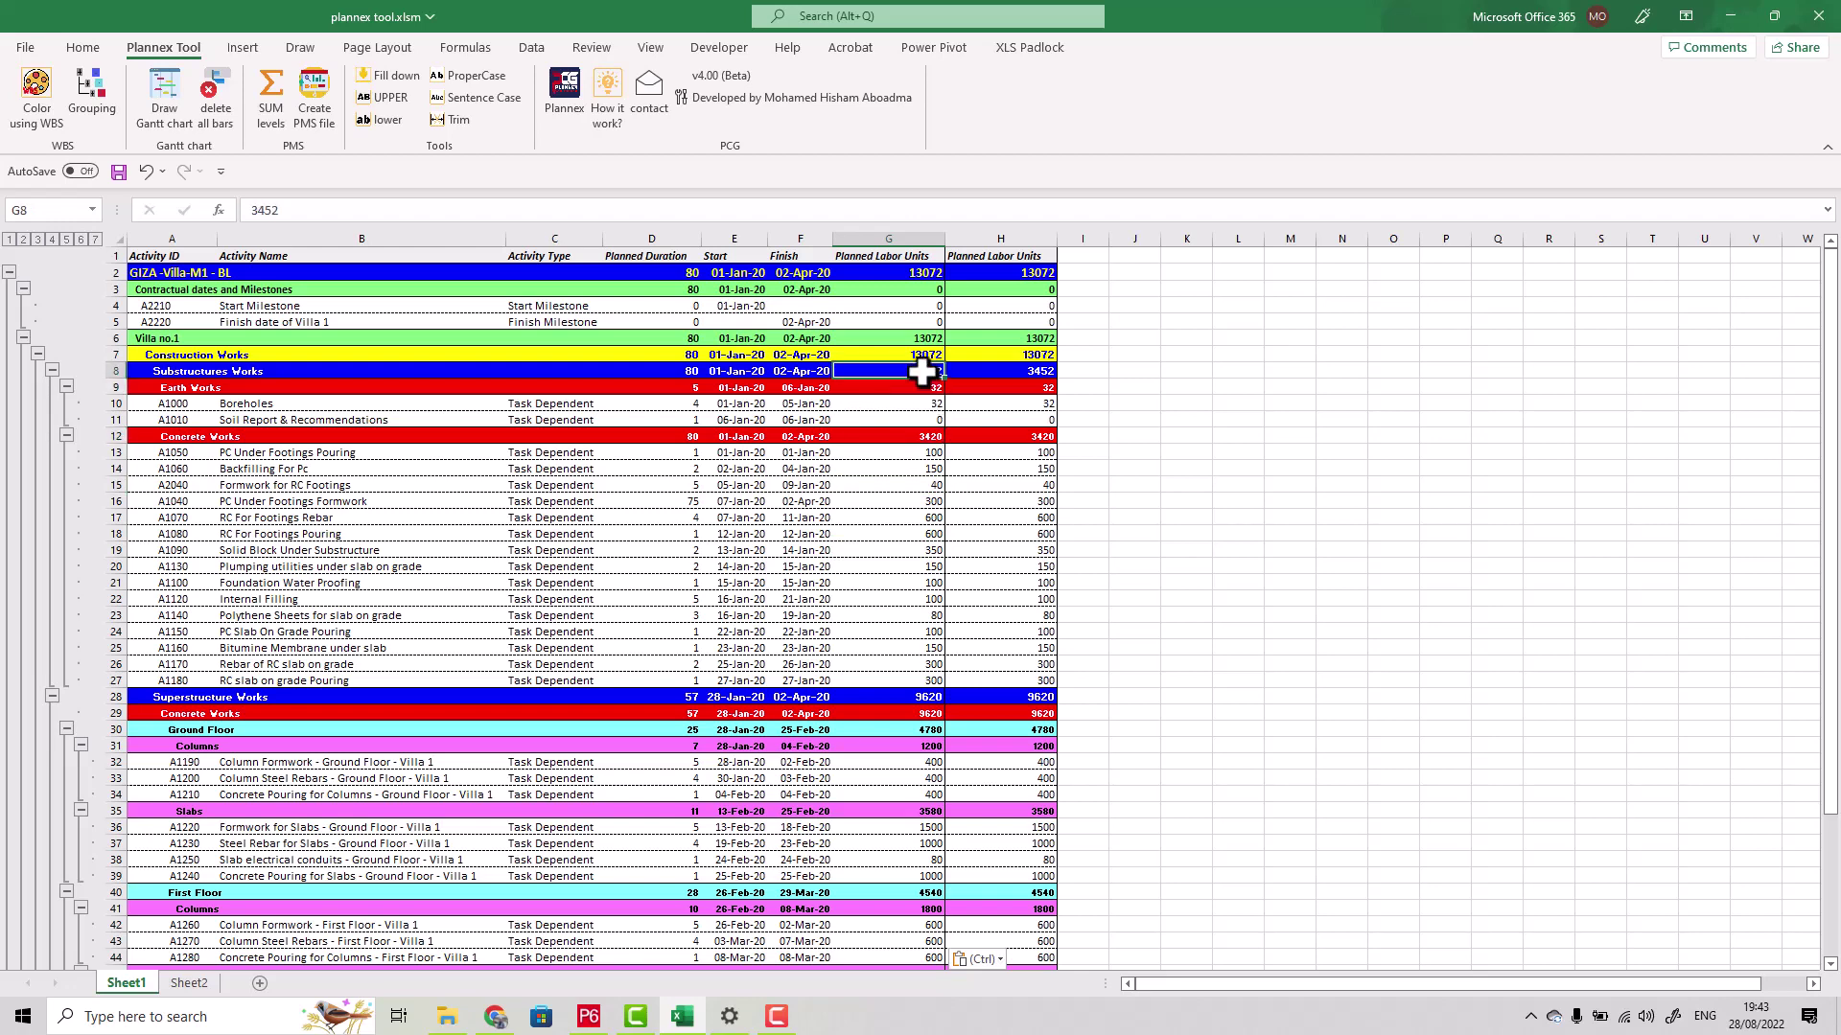
click(920, 437)
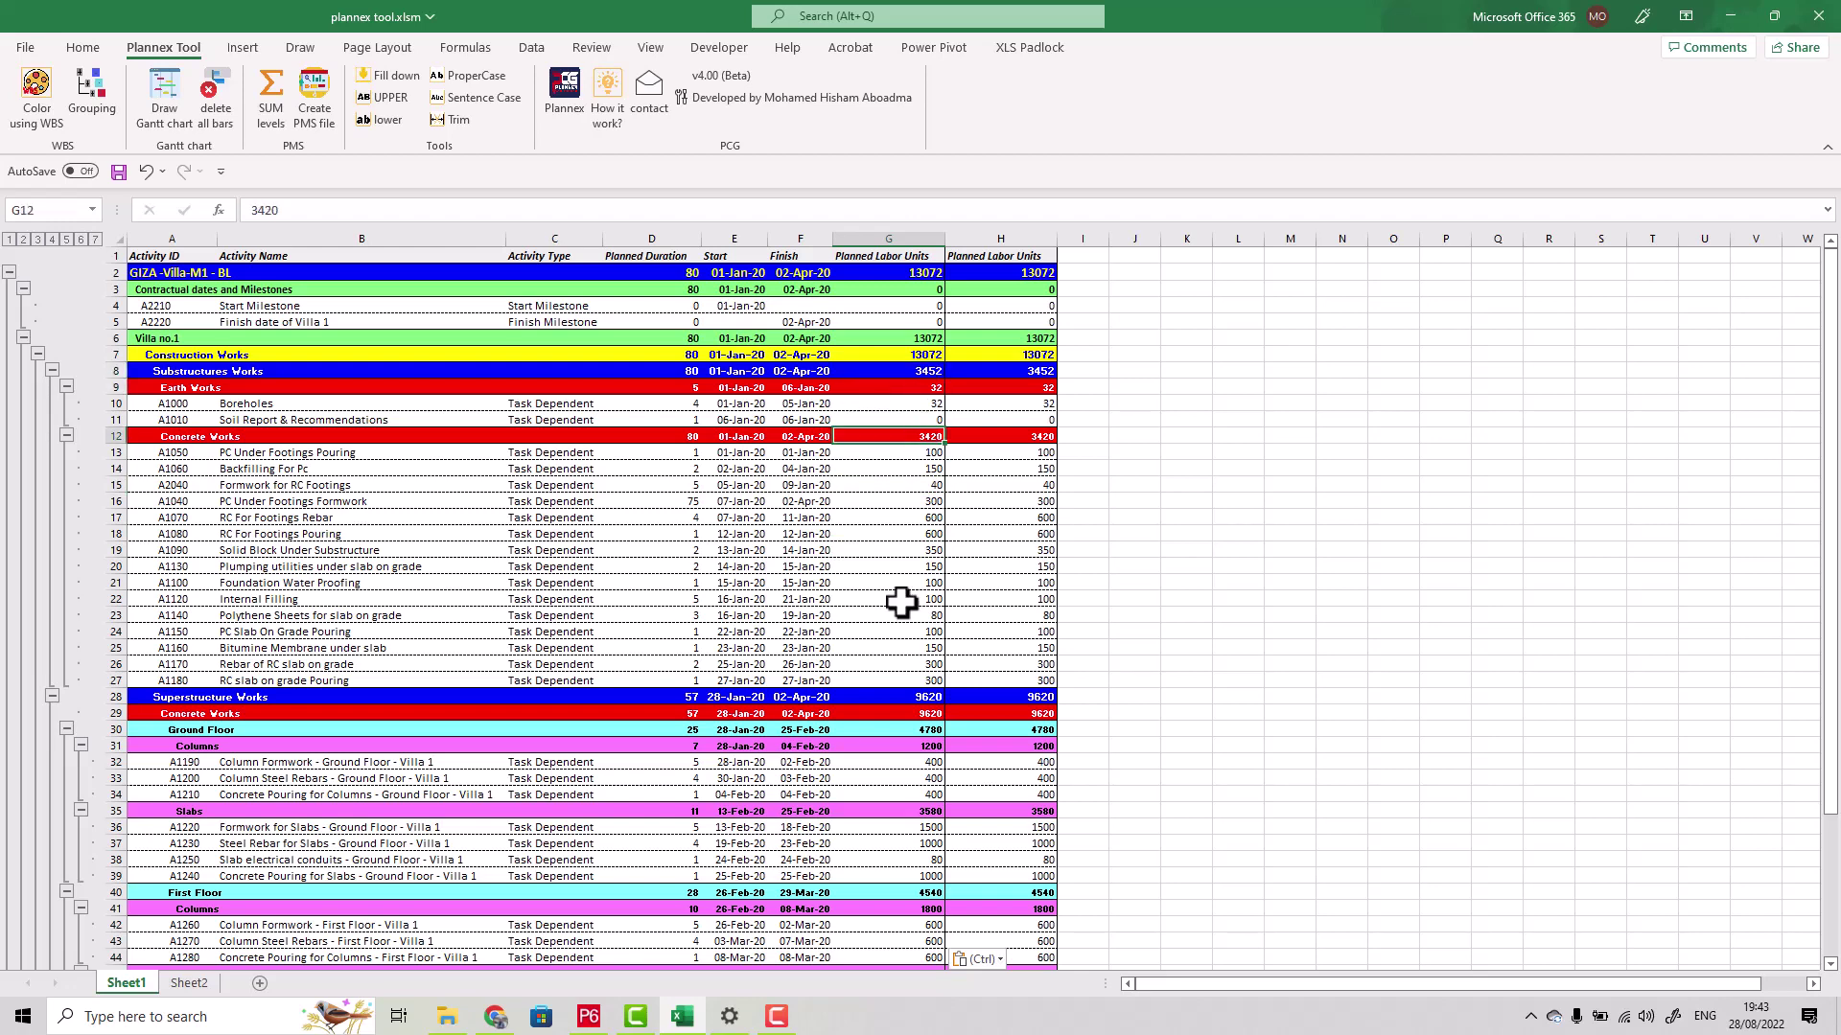
click(904, 698)
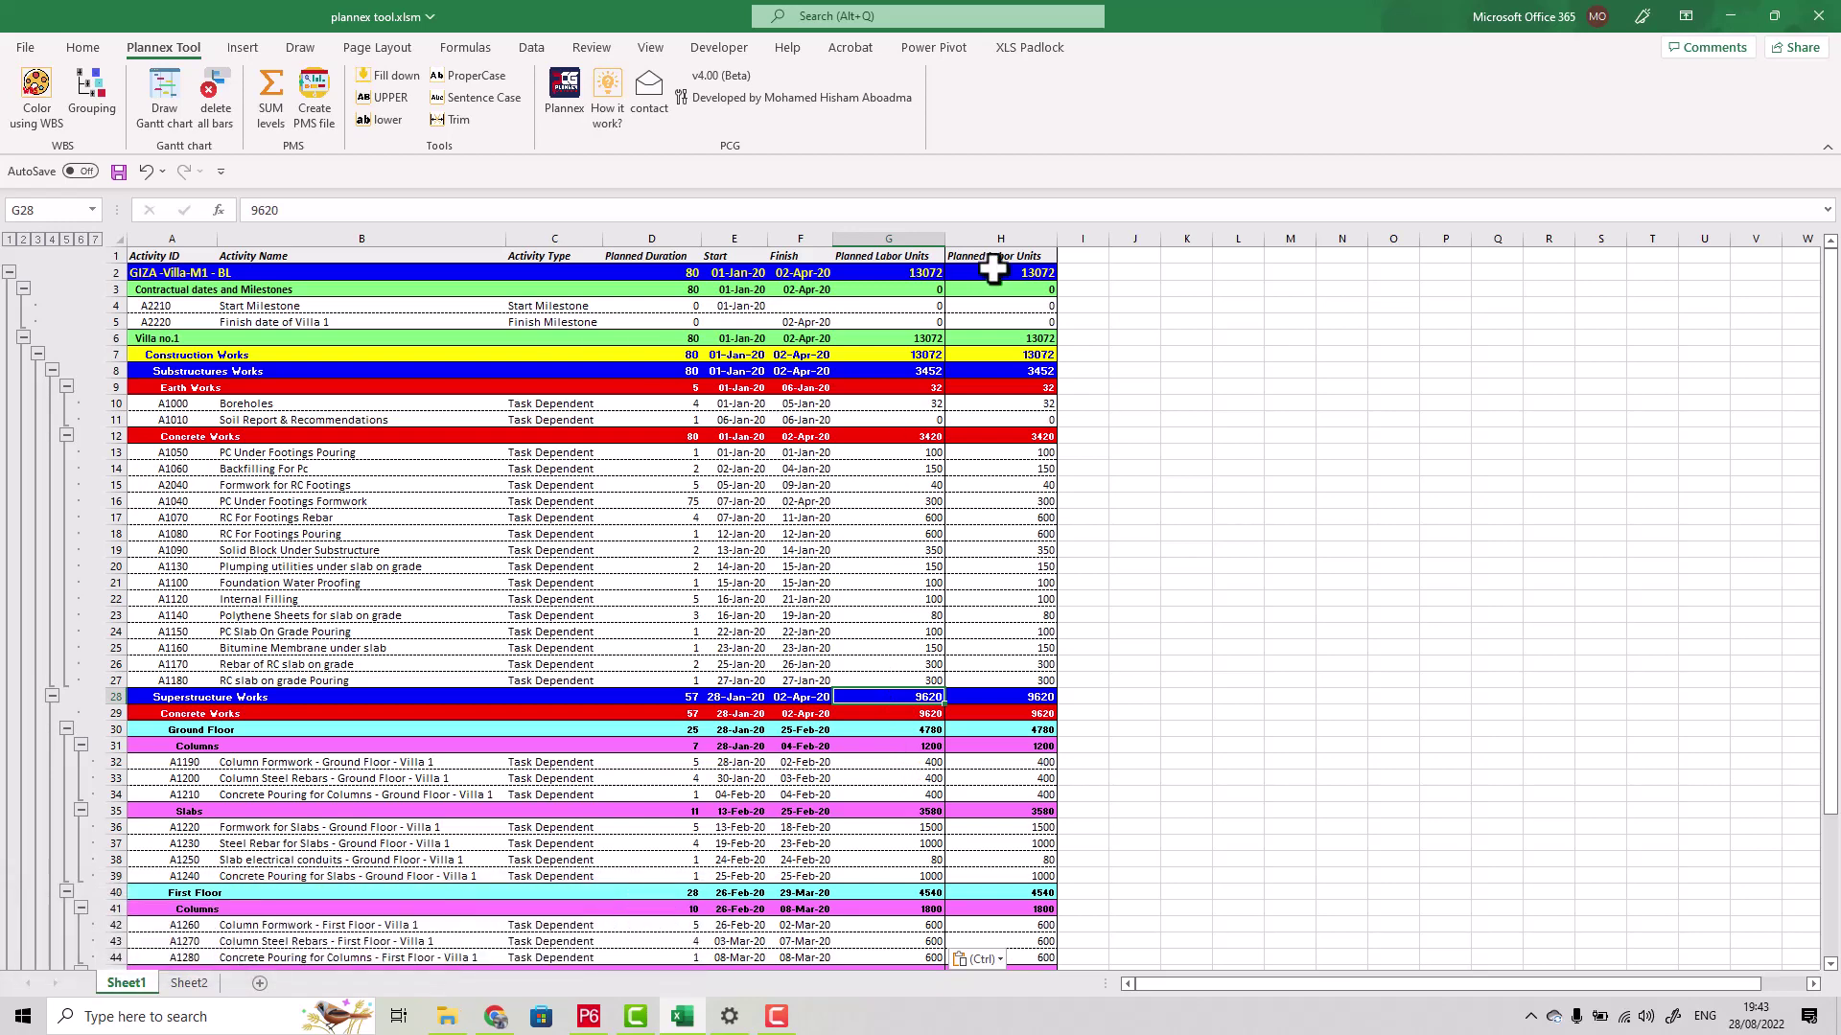
drag(987, 256, 1007, 501)
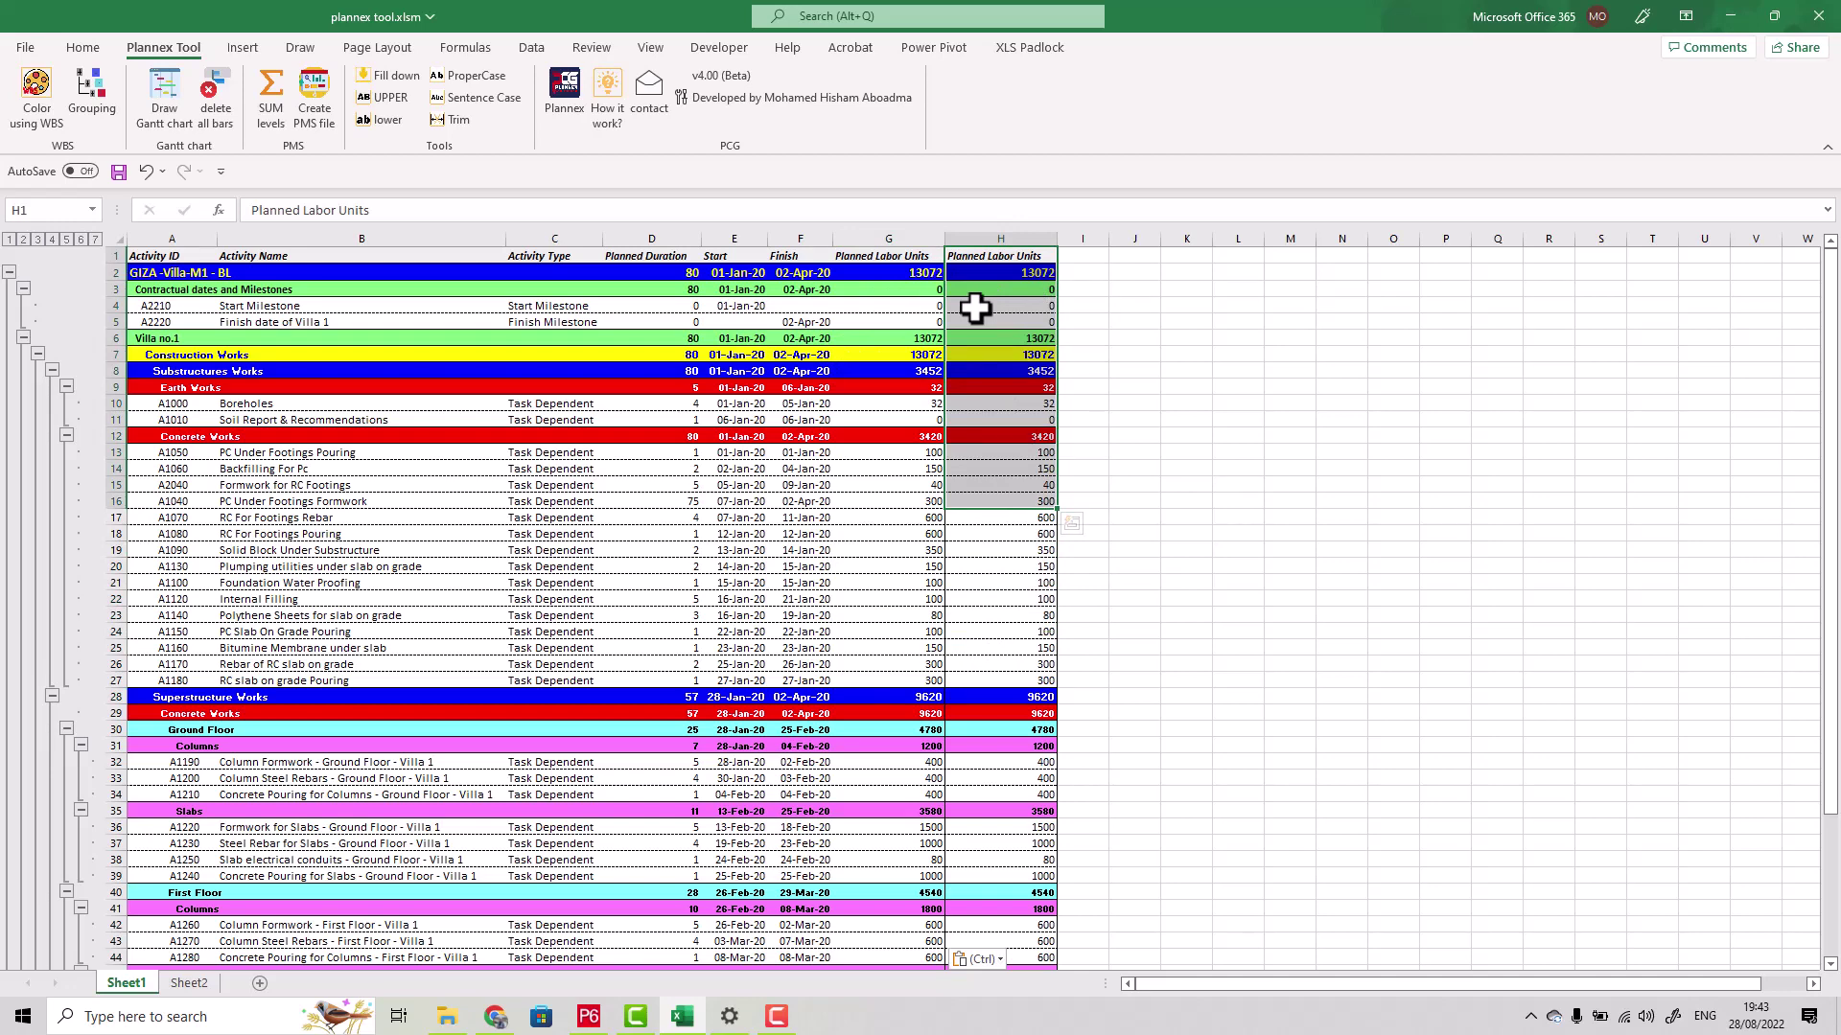
click(868, 402)
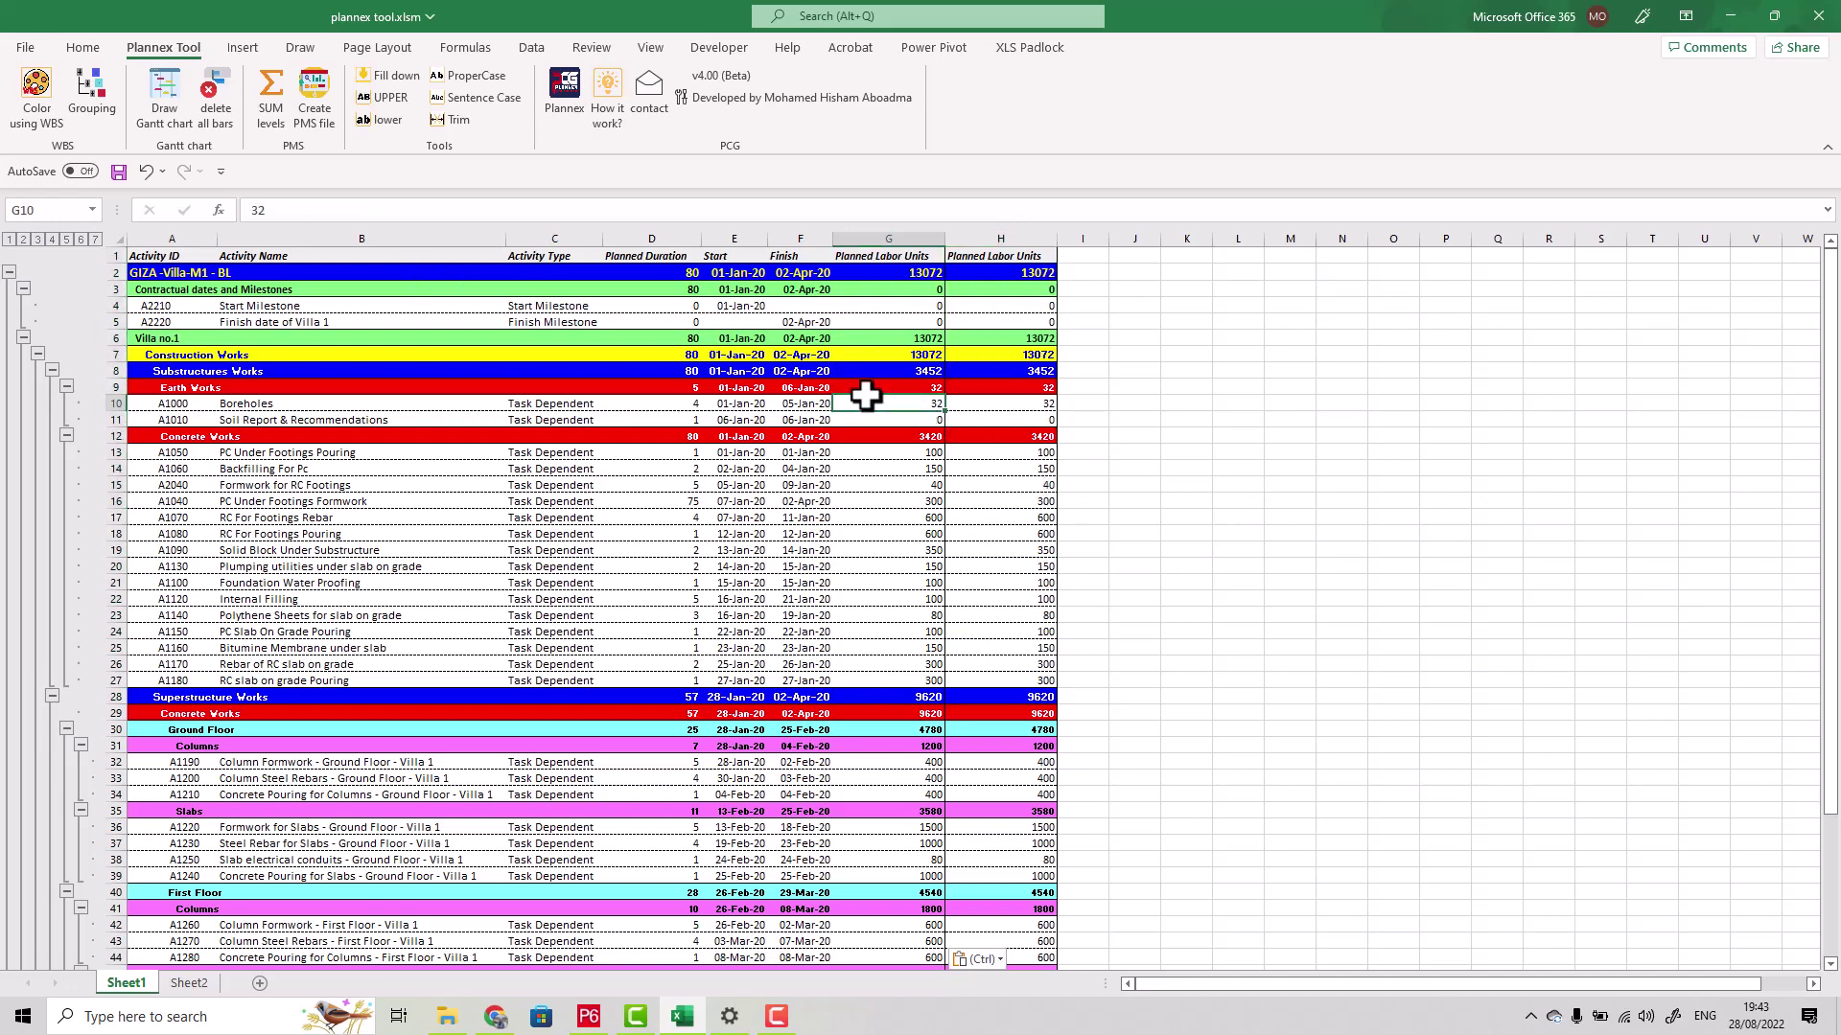
Sum the WBS levels of the second Planned Labor Units column, using header cell H1
click(271, 100)
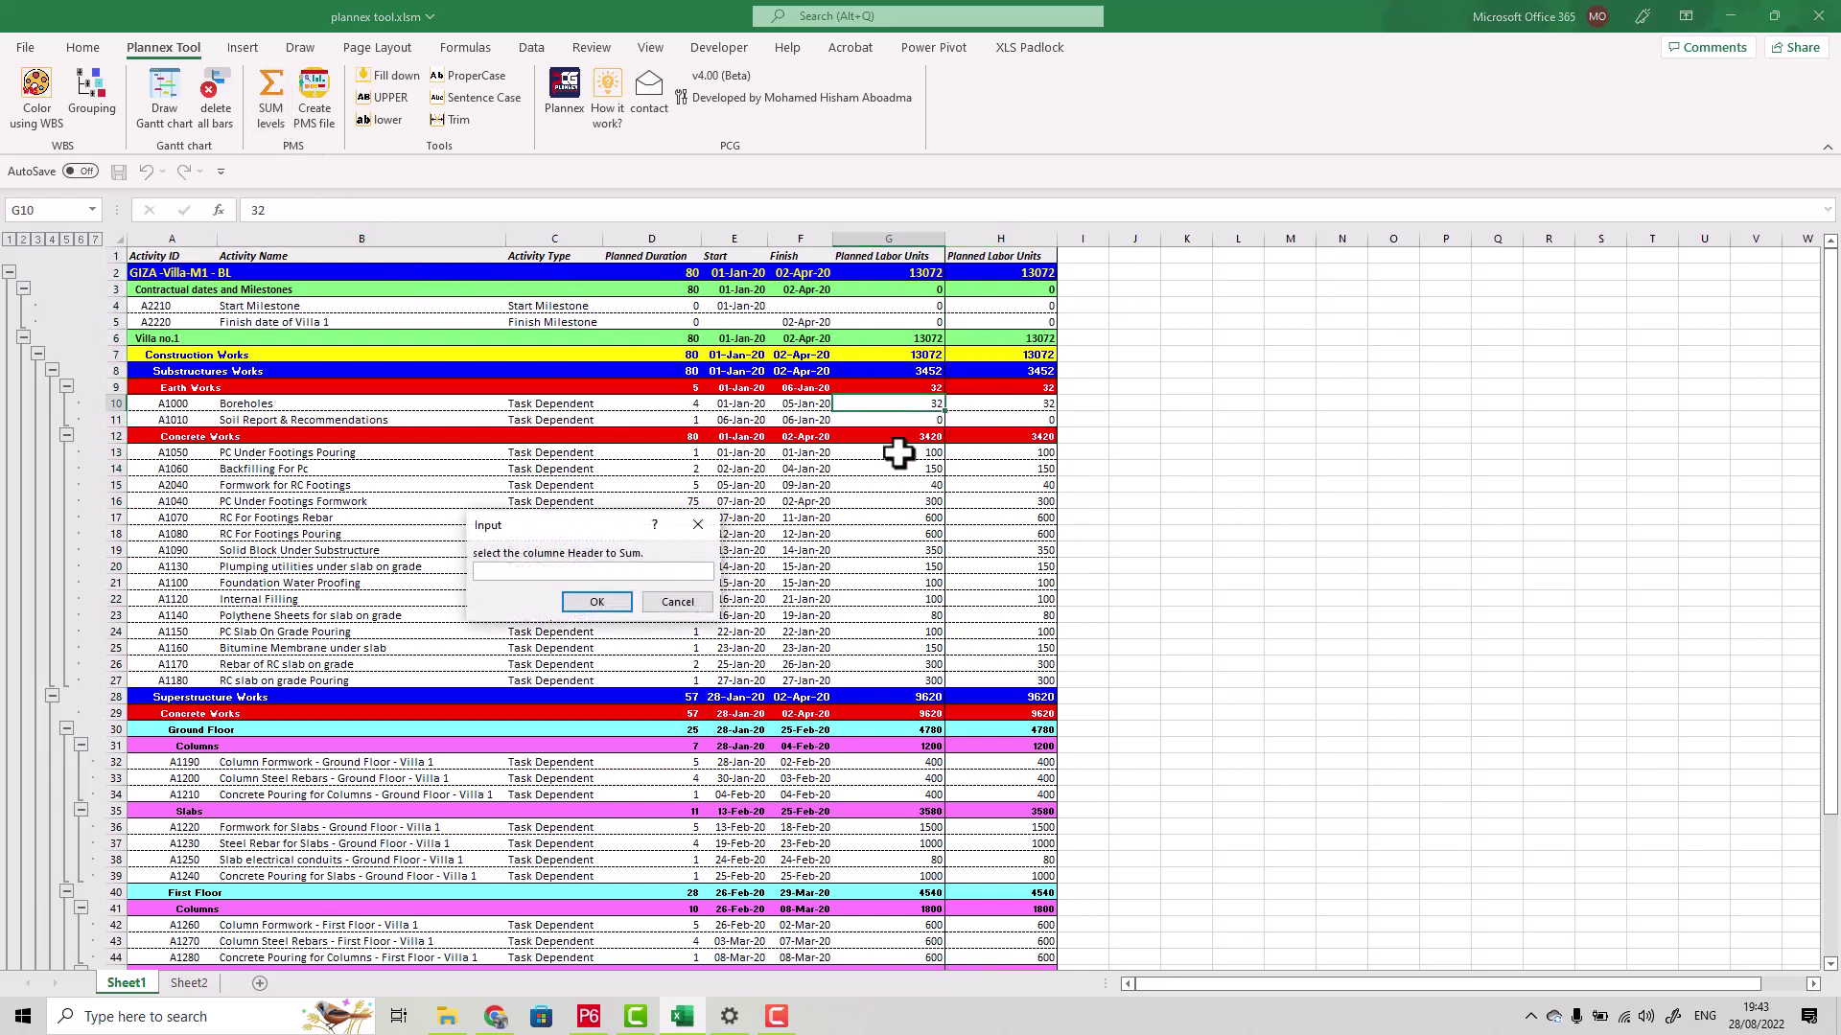
click(1019, 255)
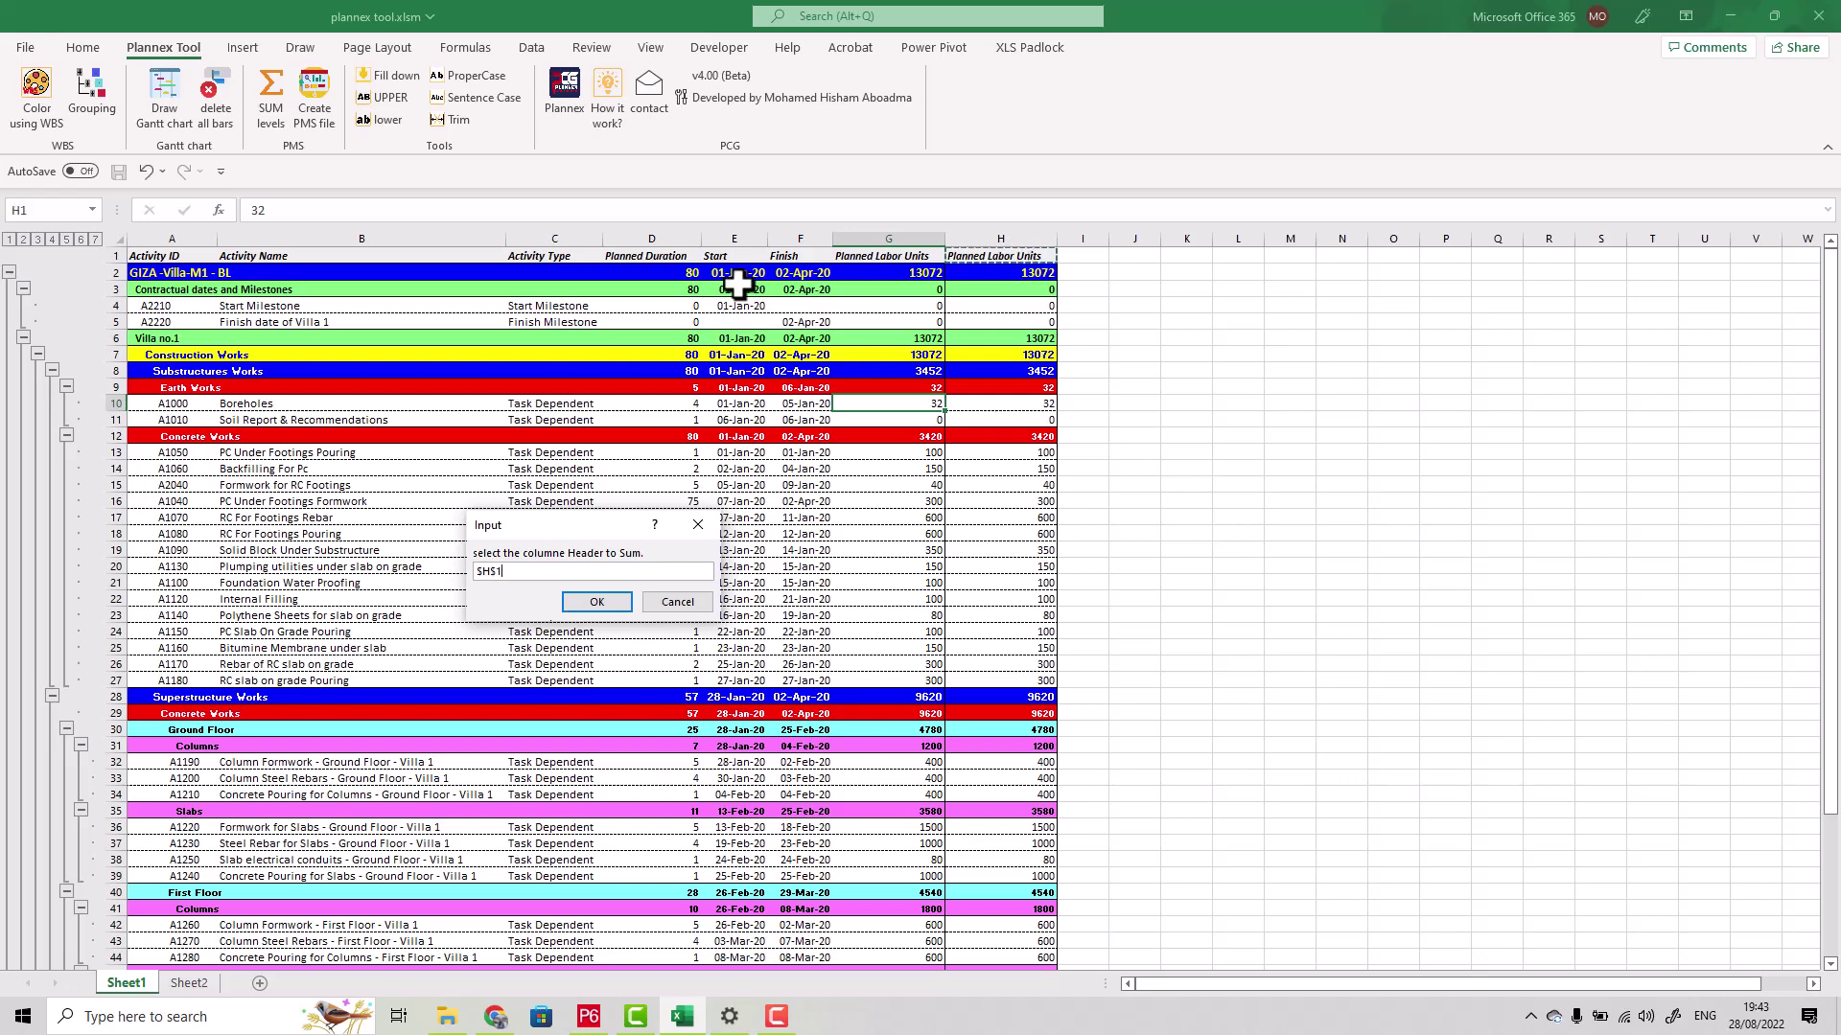
click(598, 604)
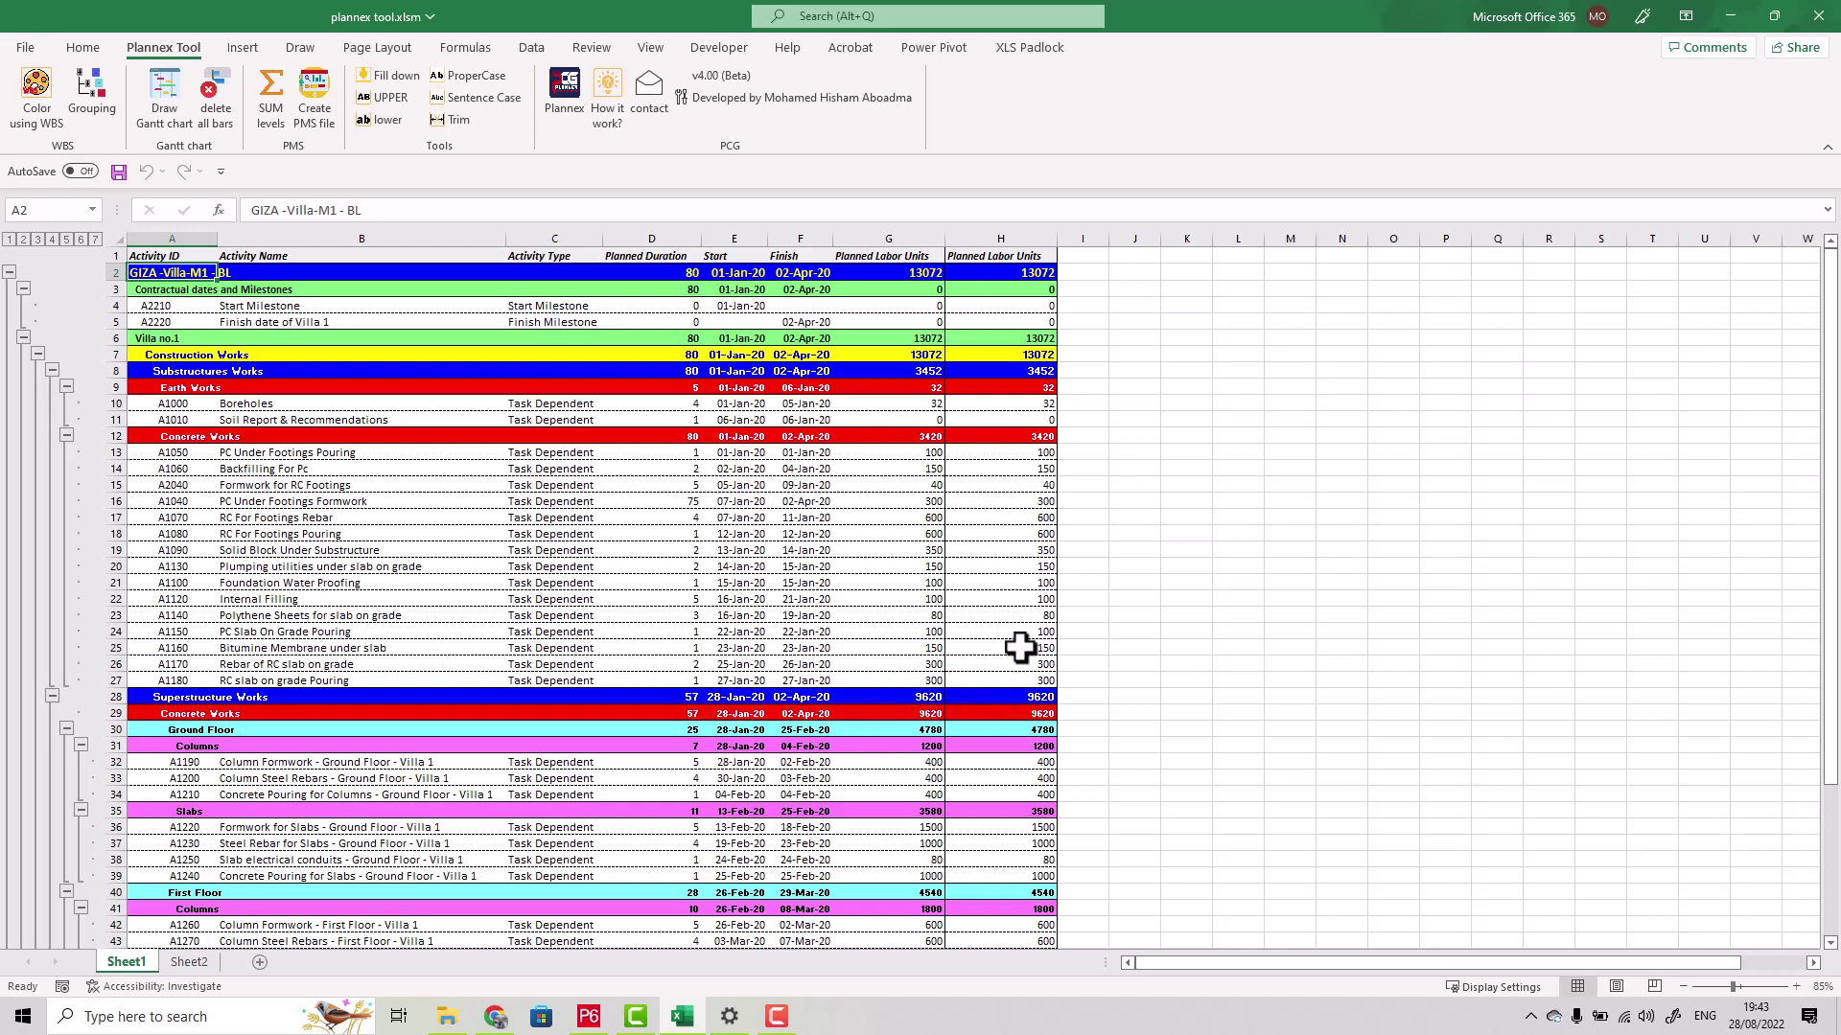
Set the second Planned Labor Units value of PC Under Footings Formwork in H16 to 40000
click(1037, 504)
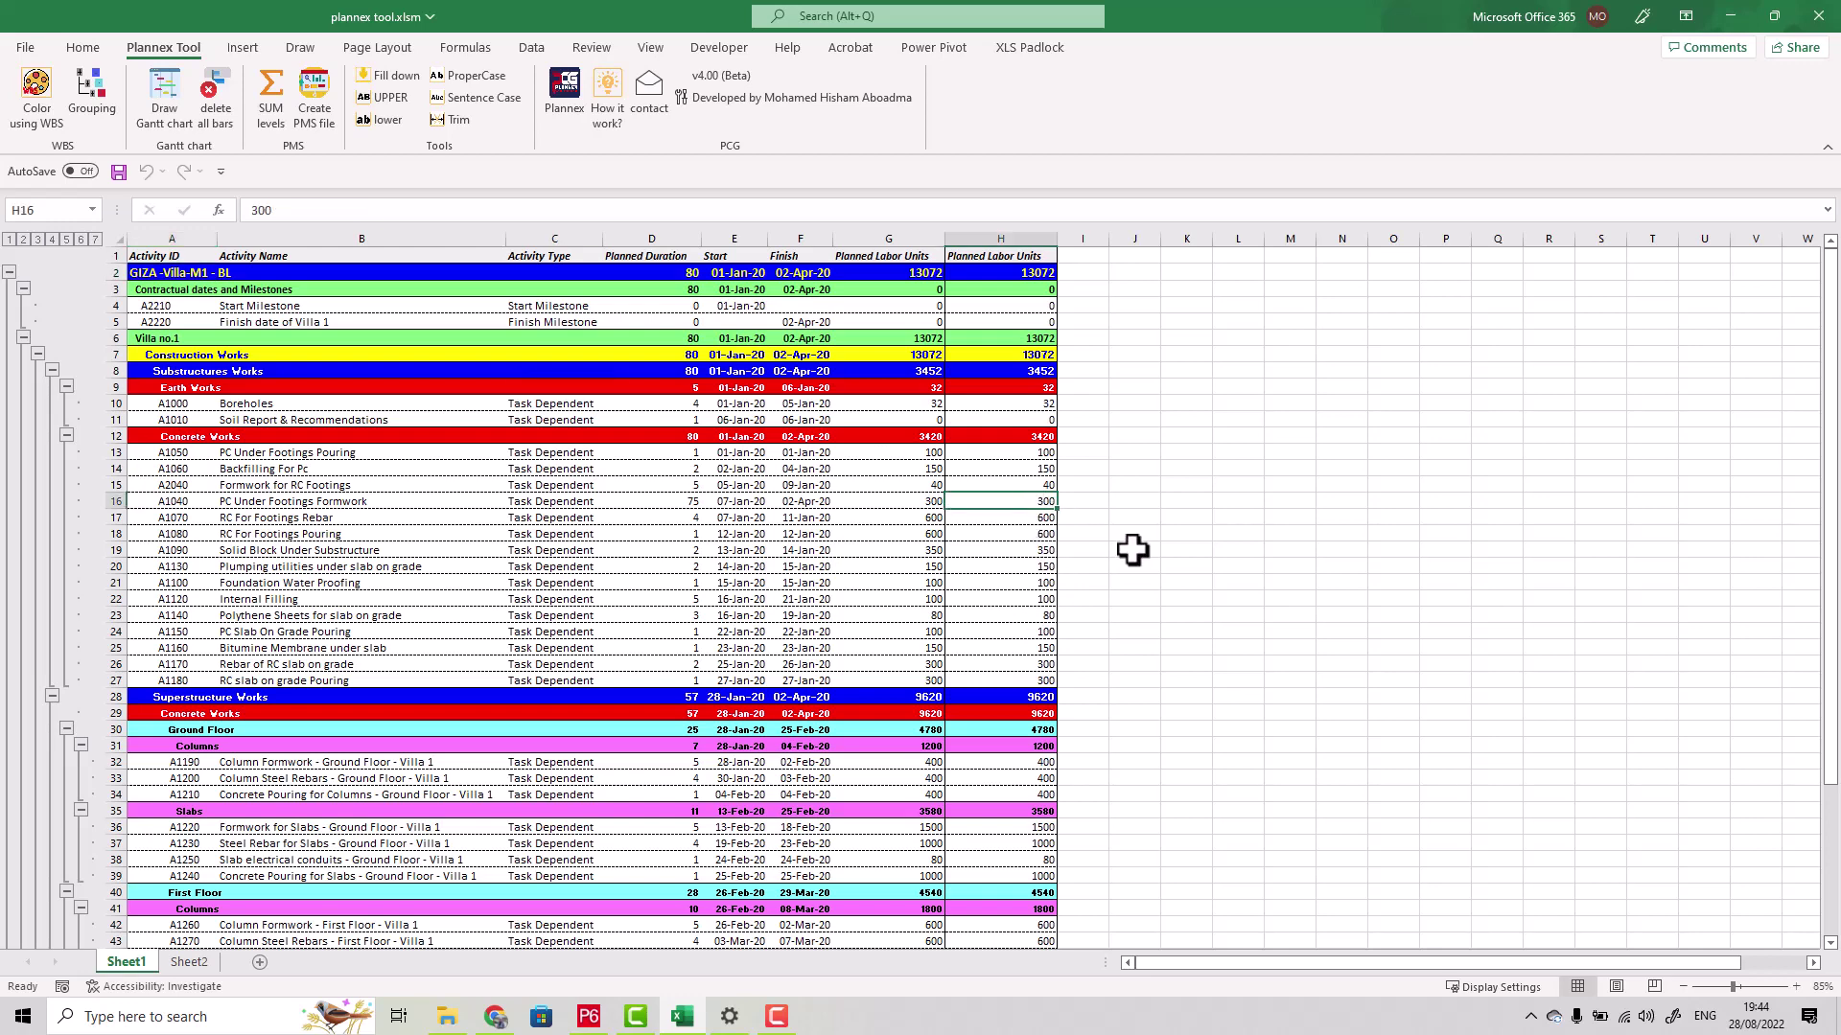
text(40)
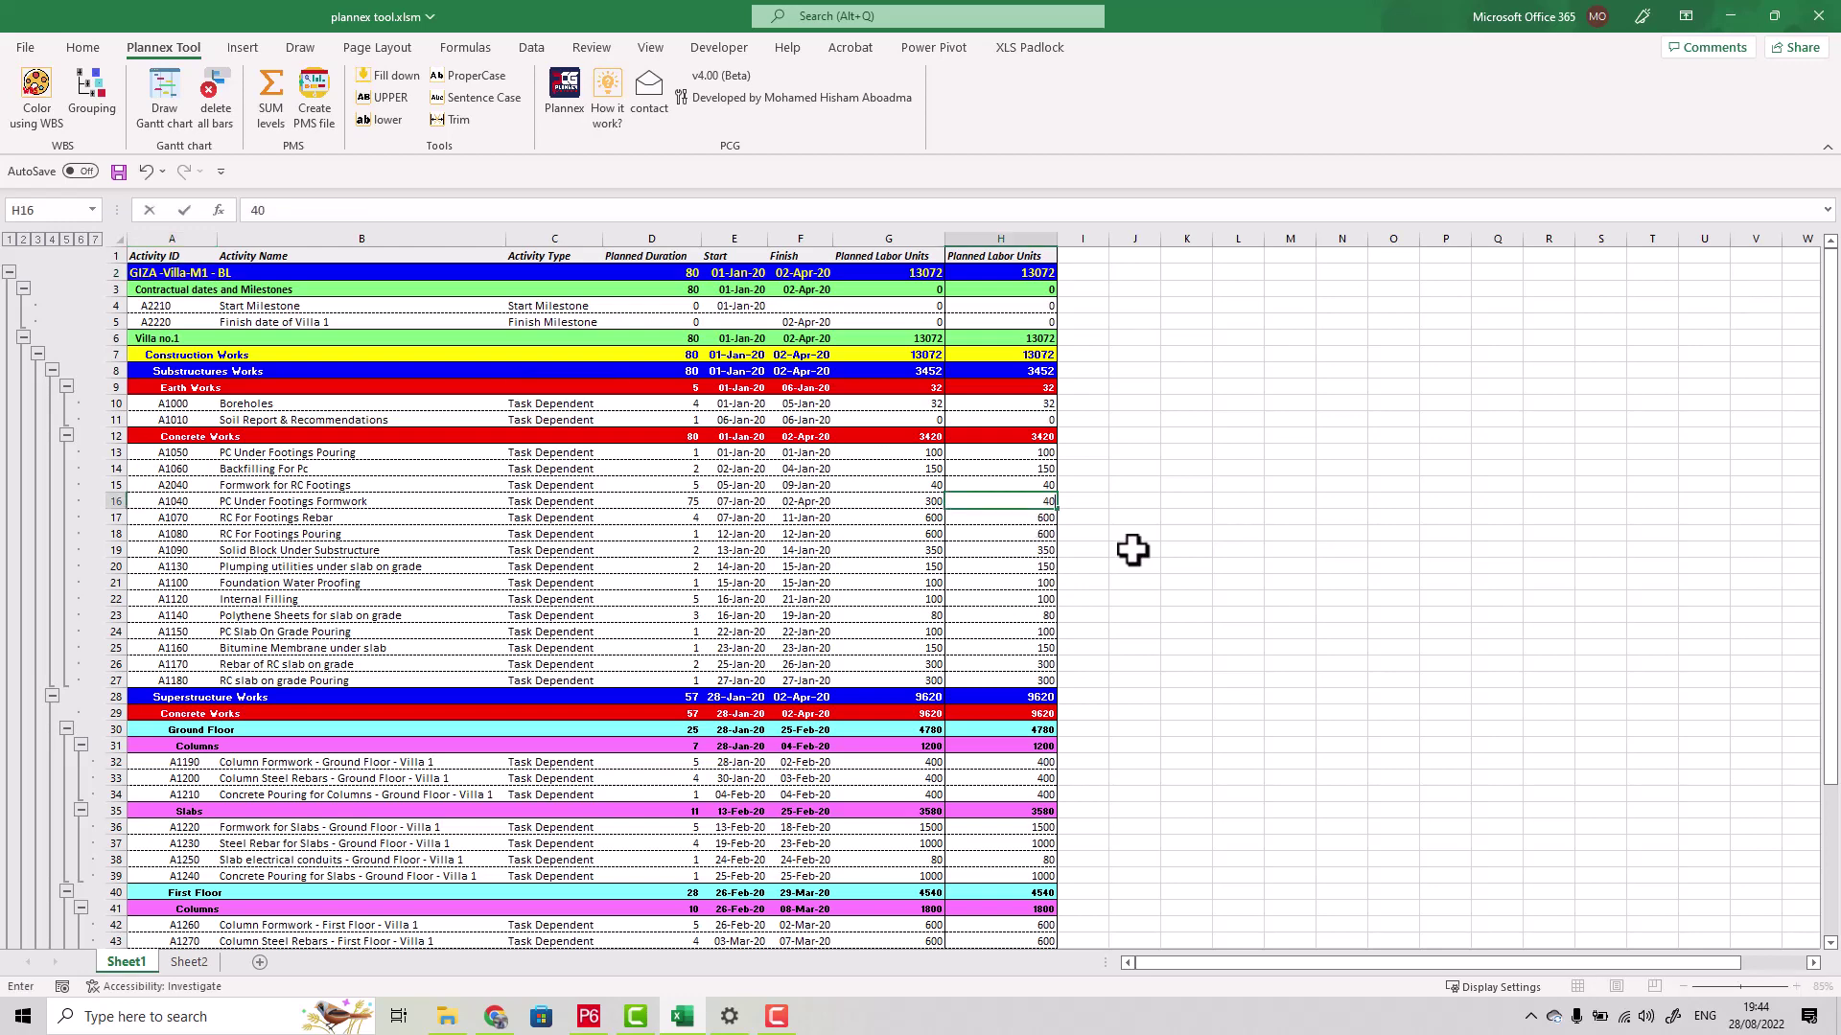
text(000)
key(Return)
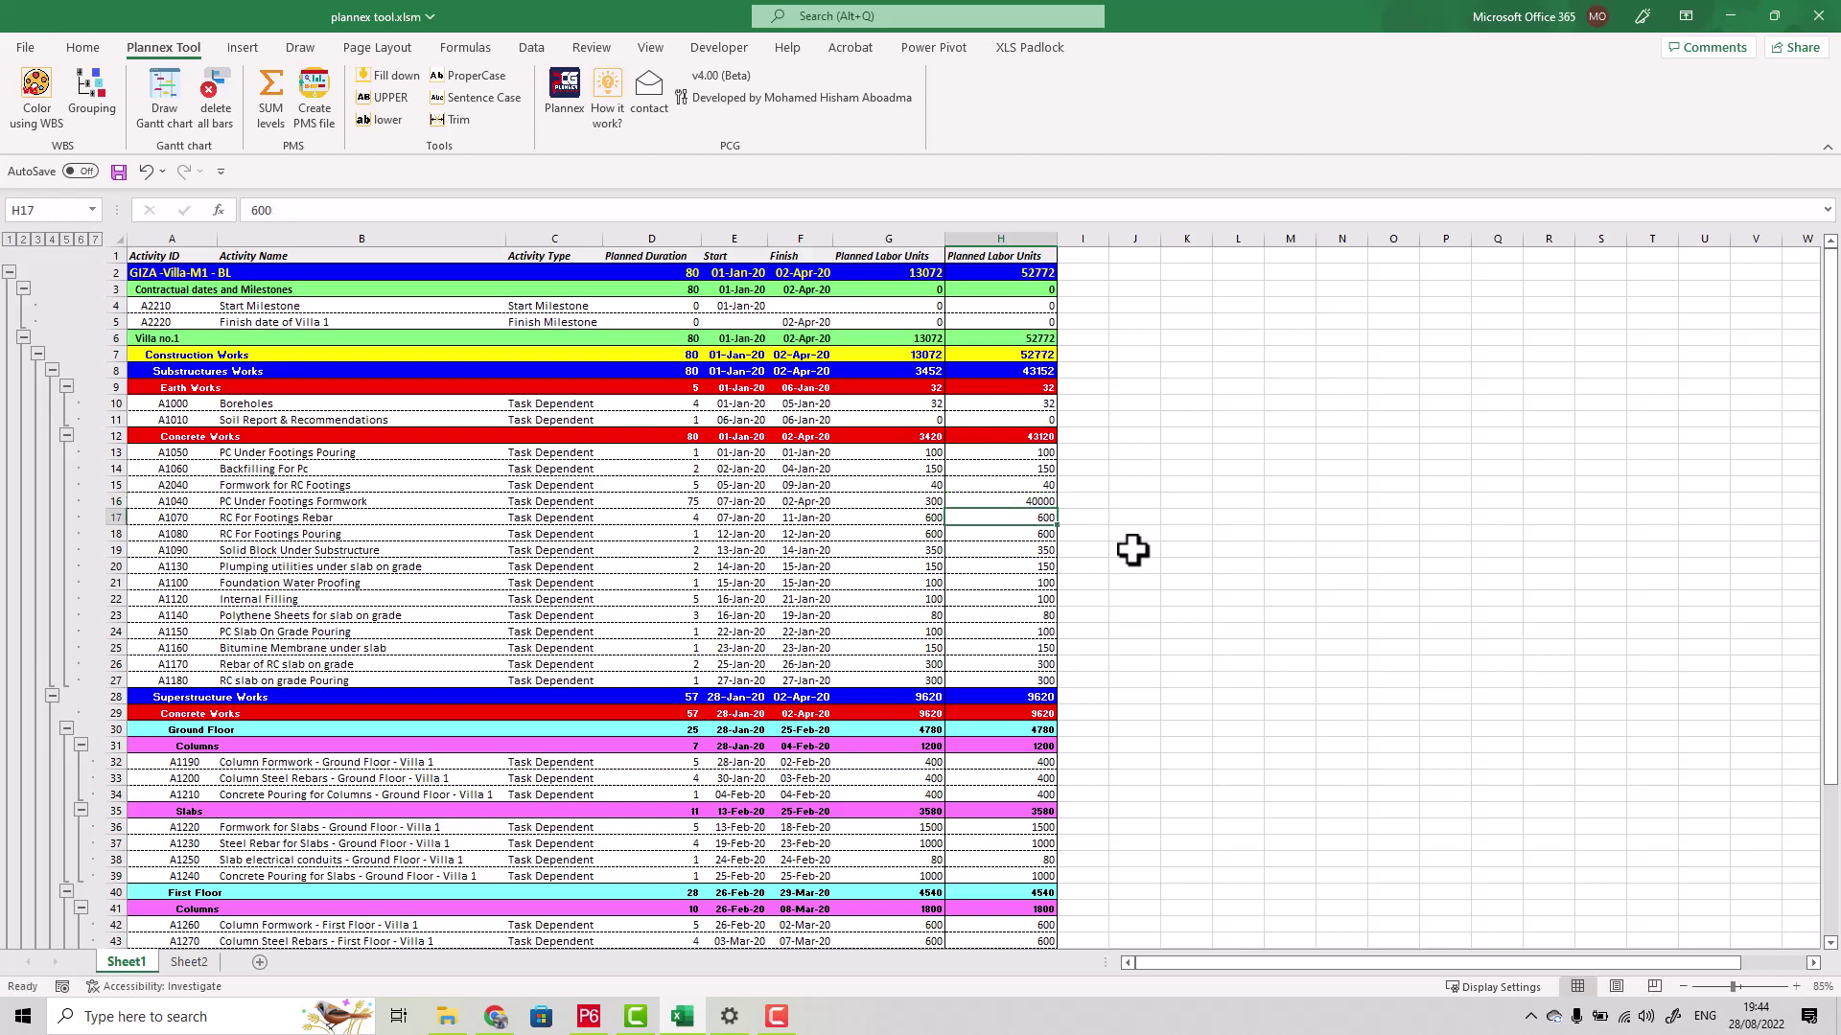
Check the WBS sum formulas in H2, H12 and H8 against the changed formwork value in H16
click(1019, 273)
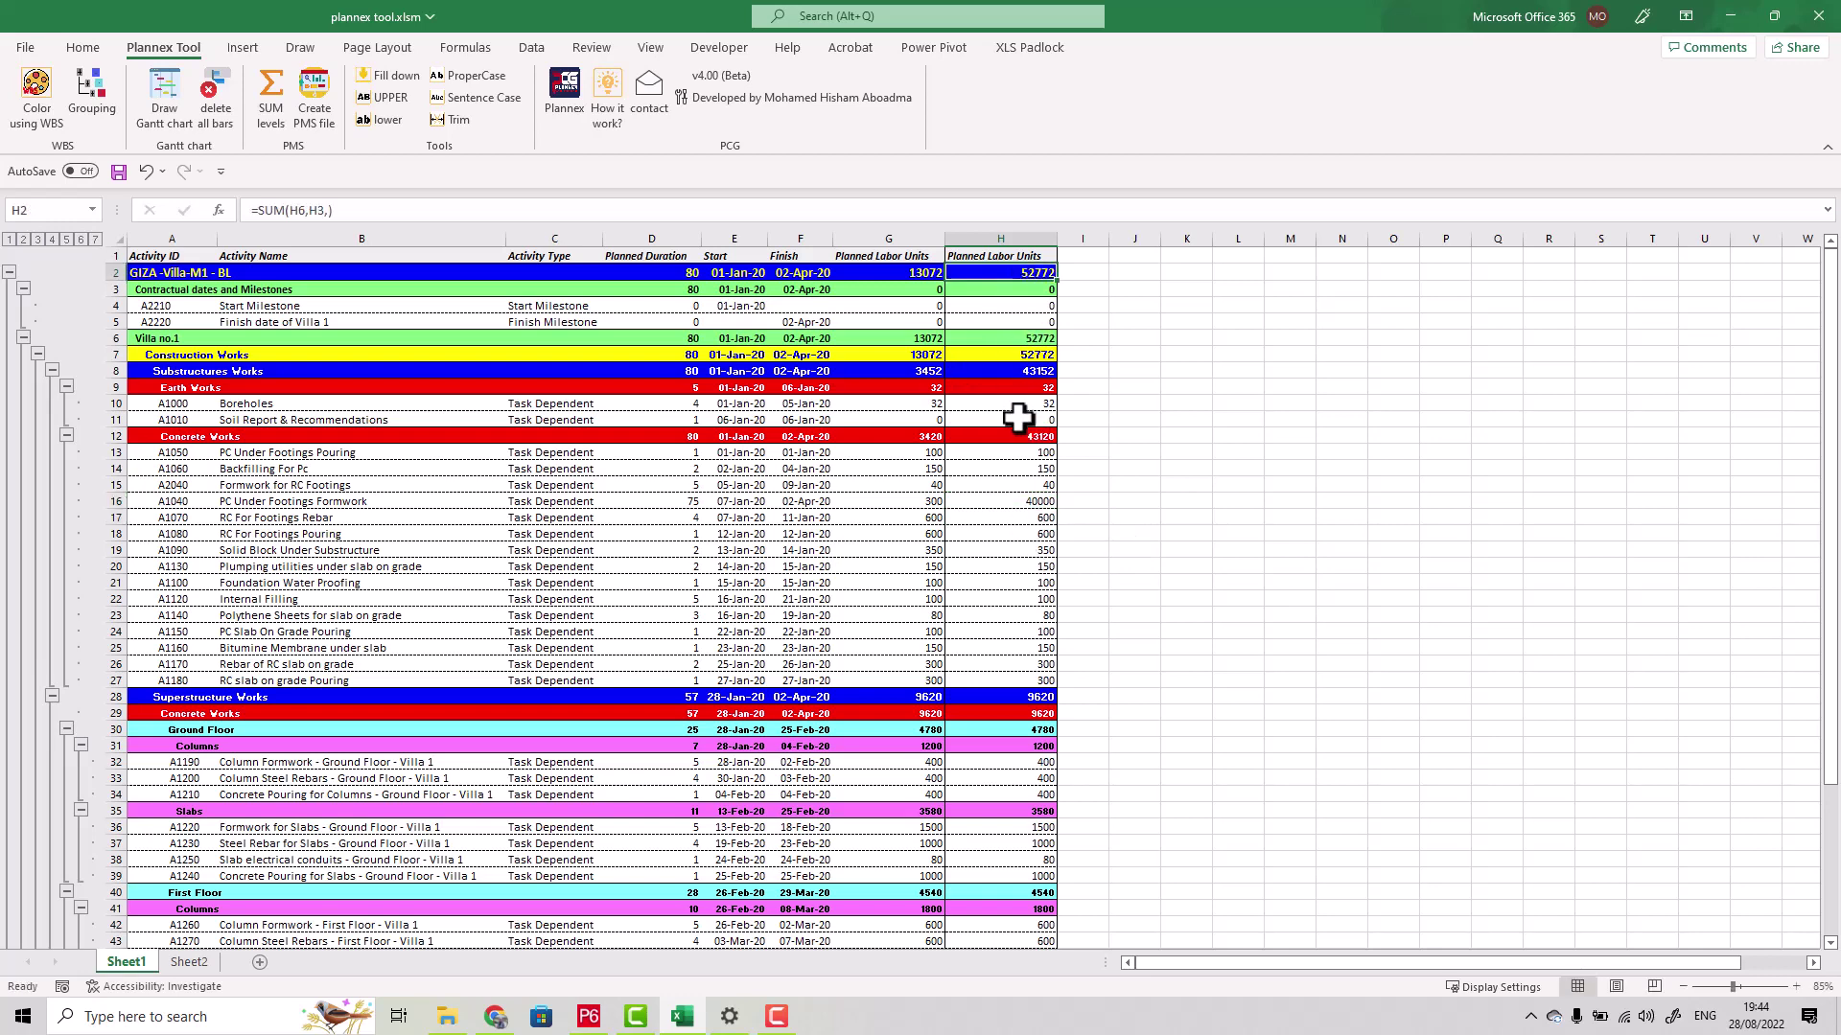
click(1025, 437)
click(1026, 371)
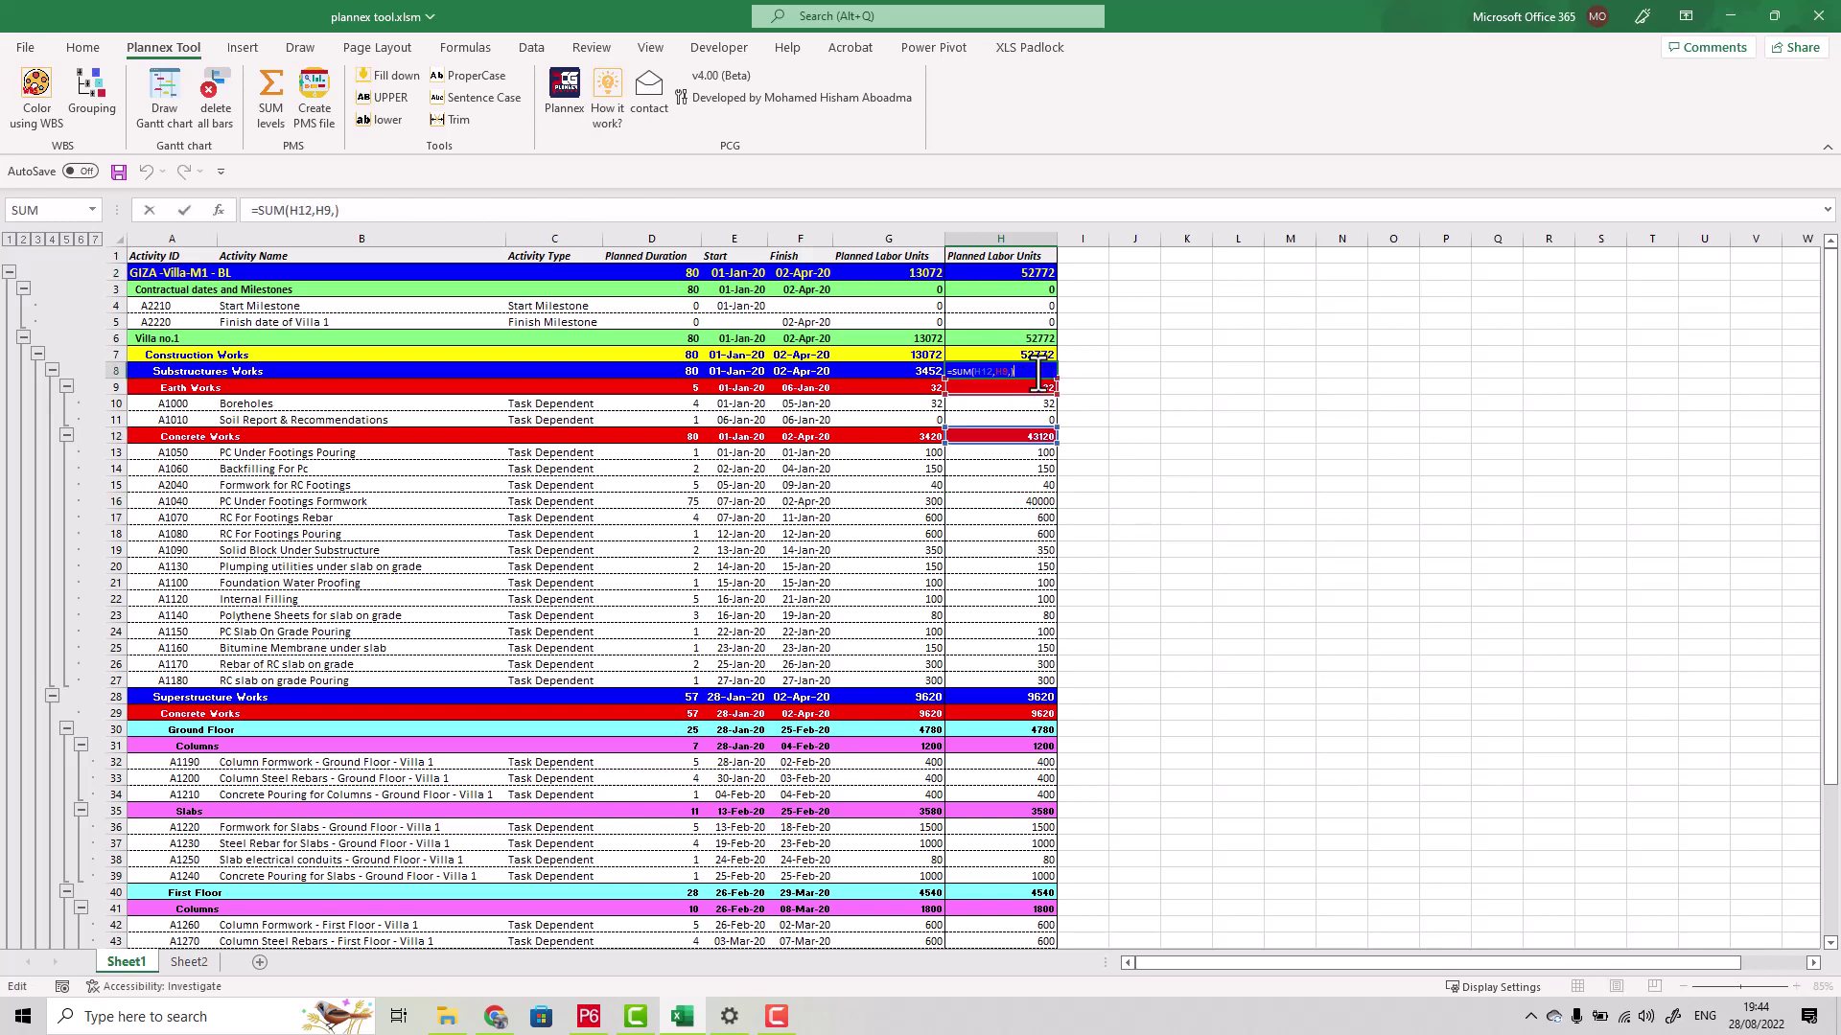
click(1040, 502)
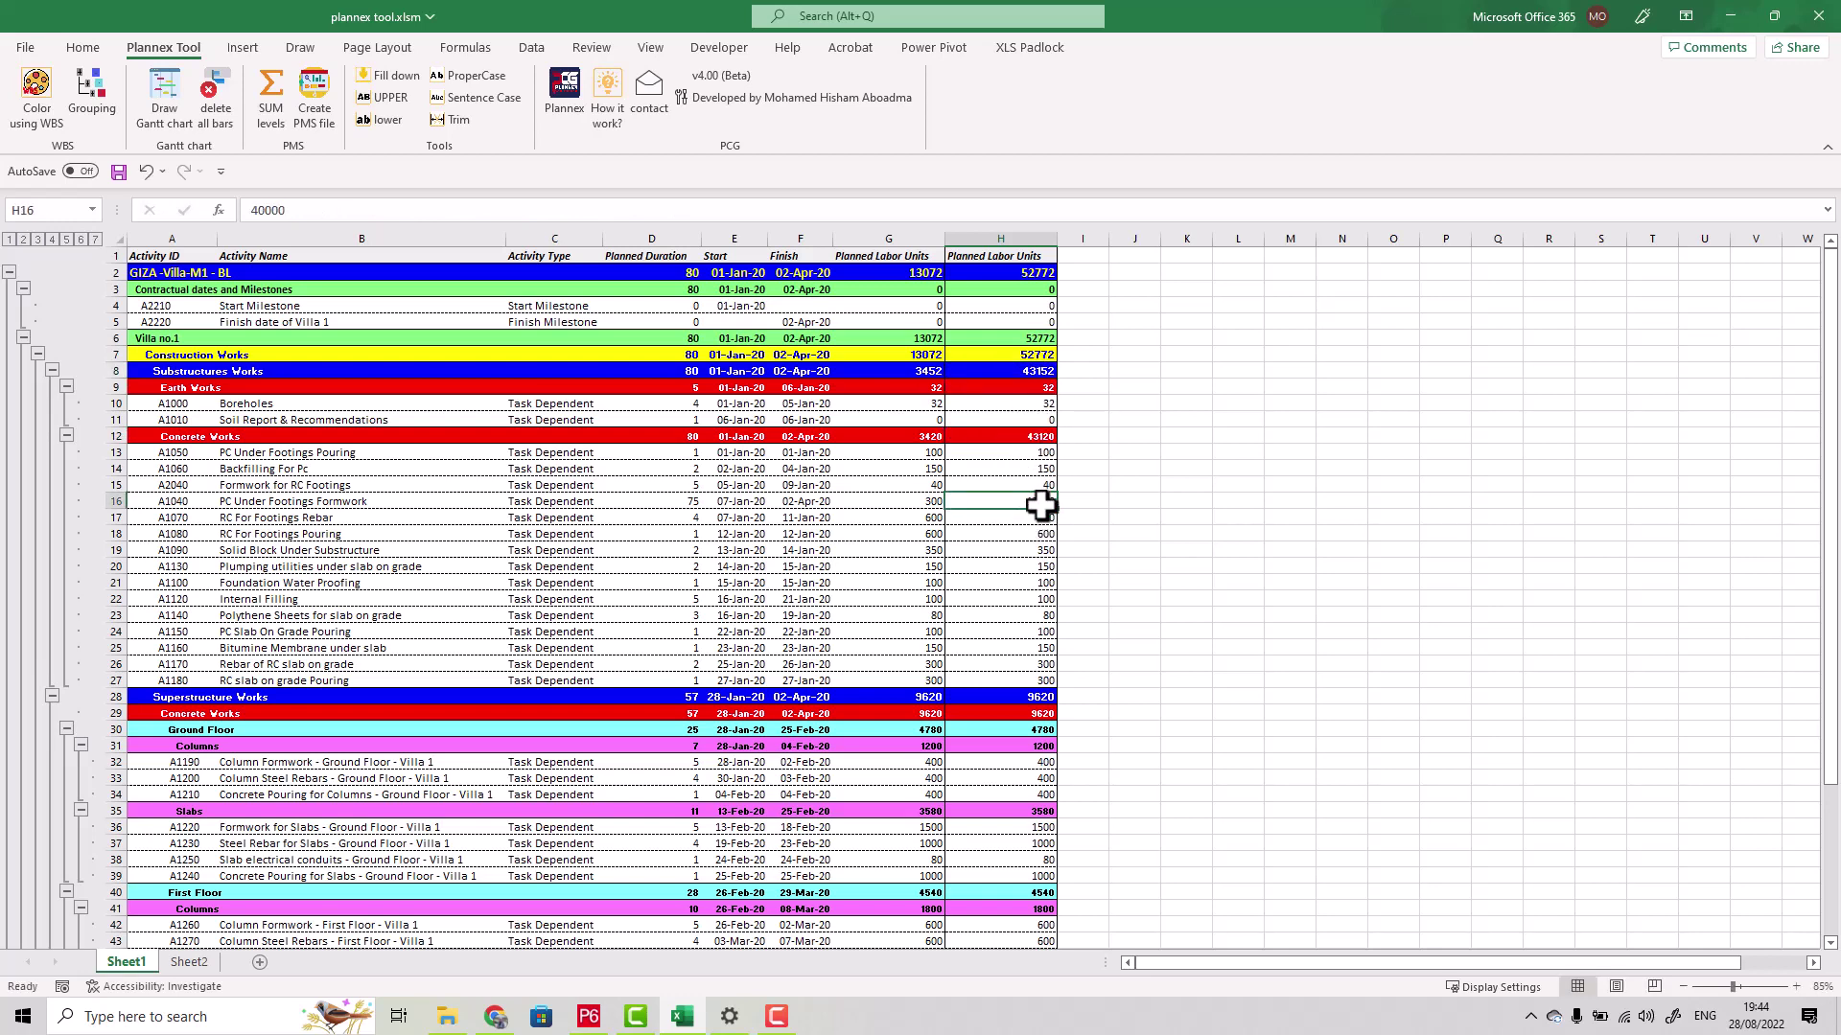
Undo the last value change in cell H16
key(ctrl+z)
click(1030, 534)
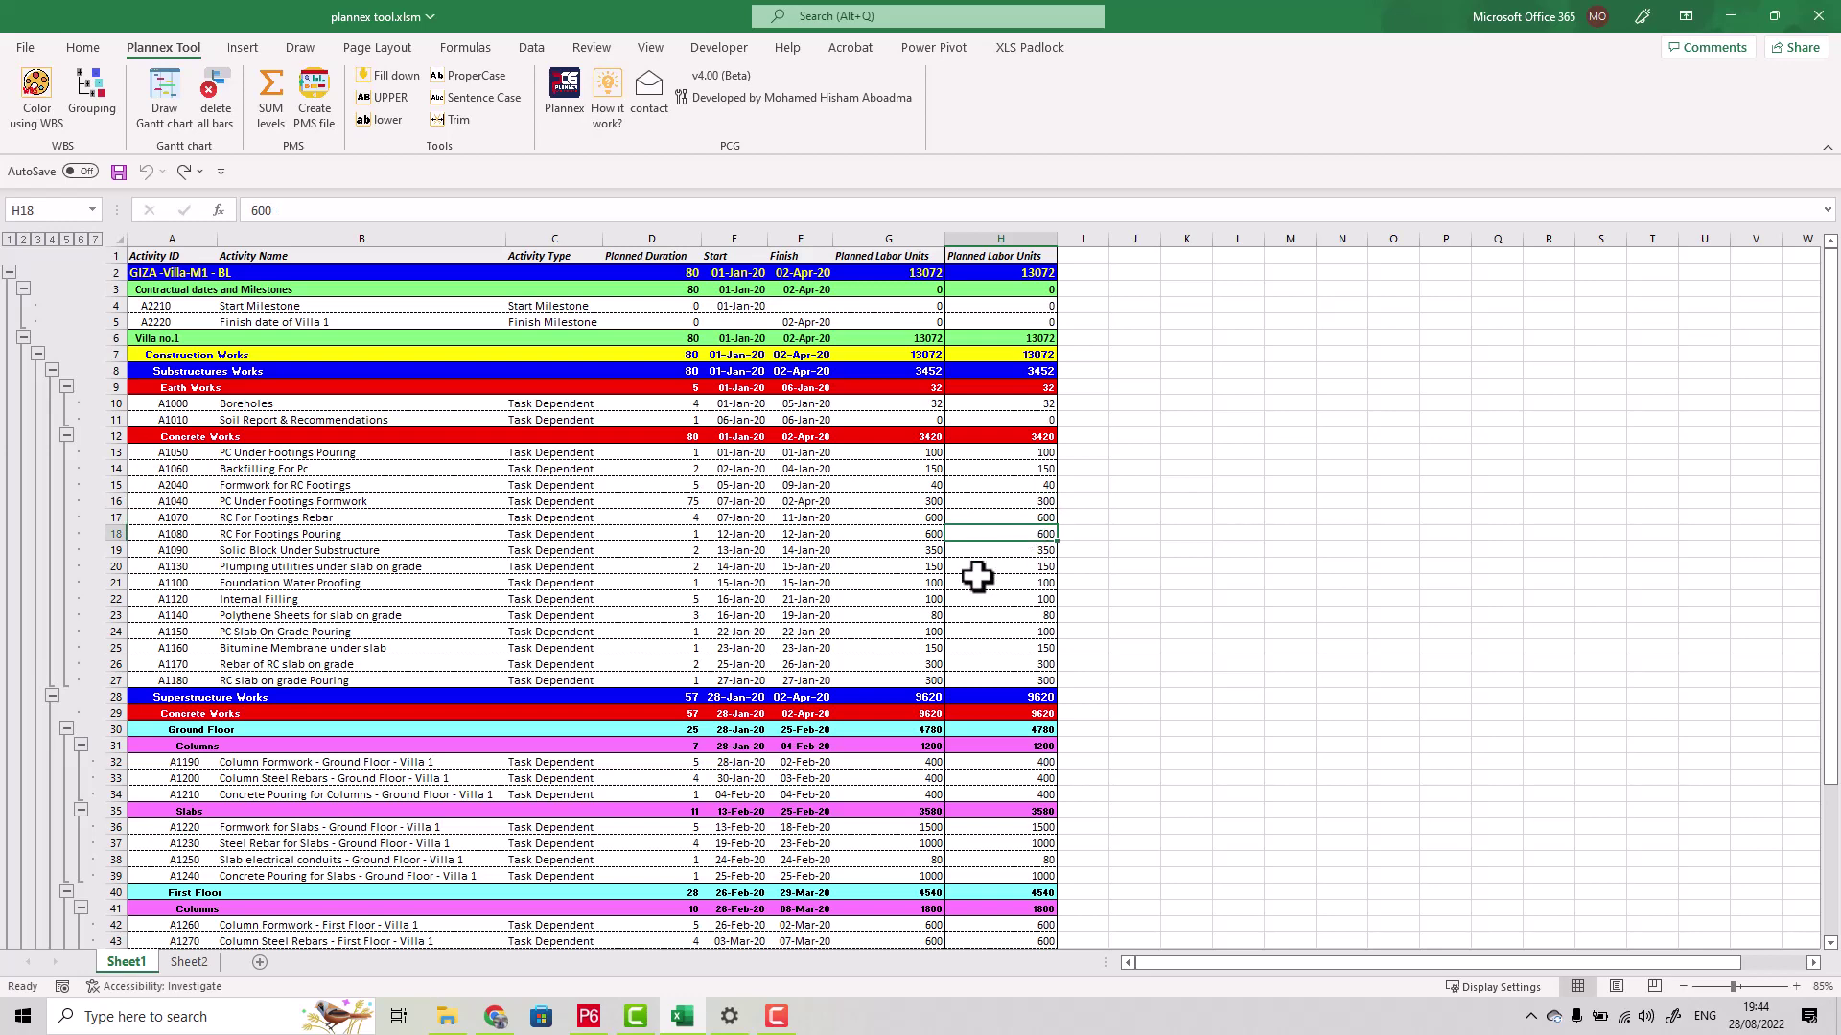
click(1021, 581)
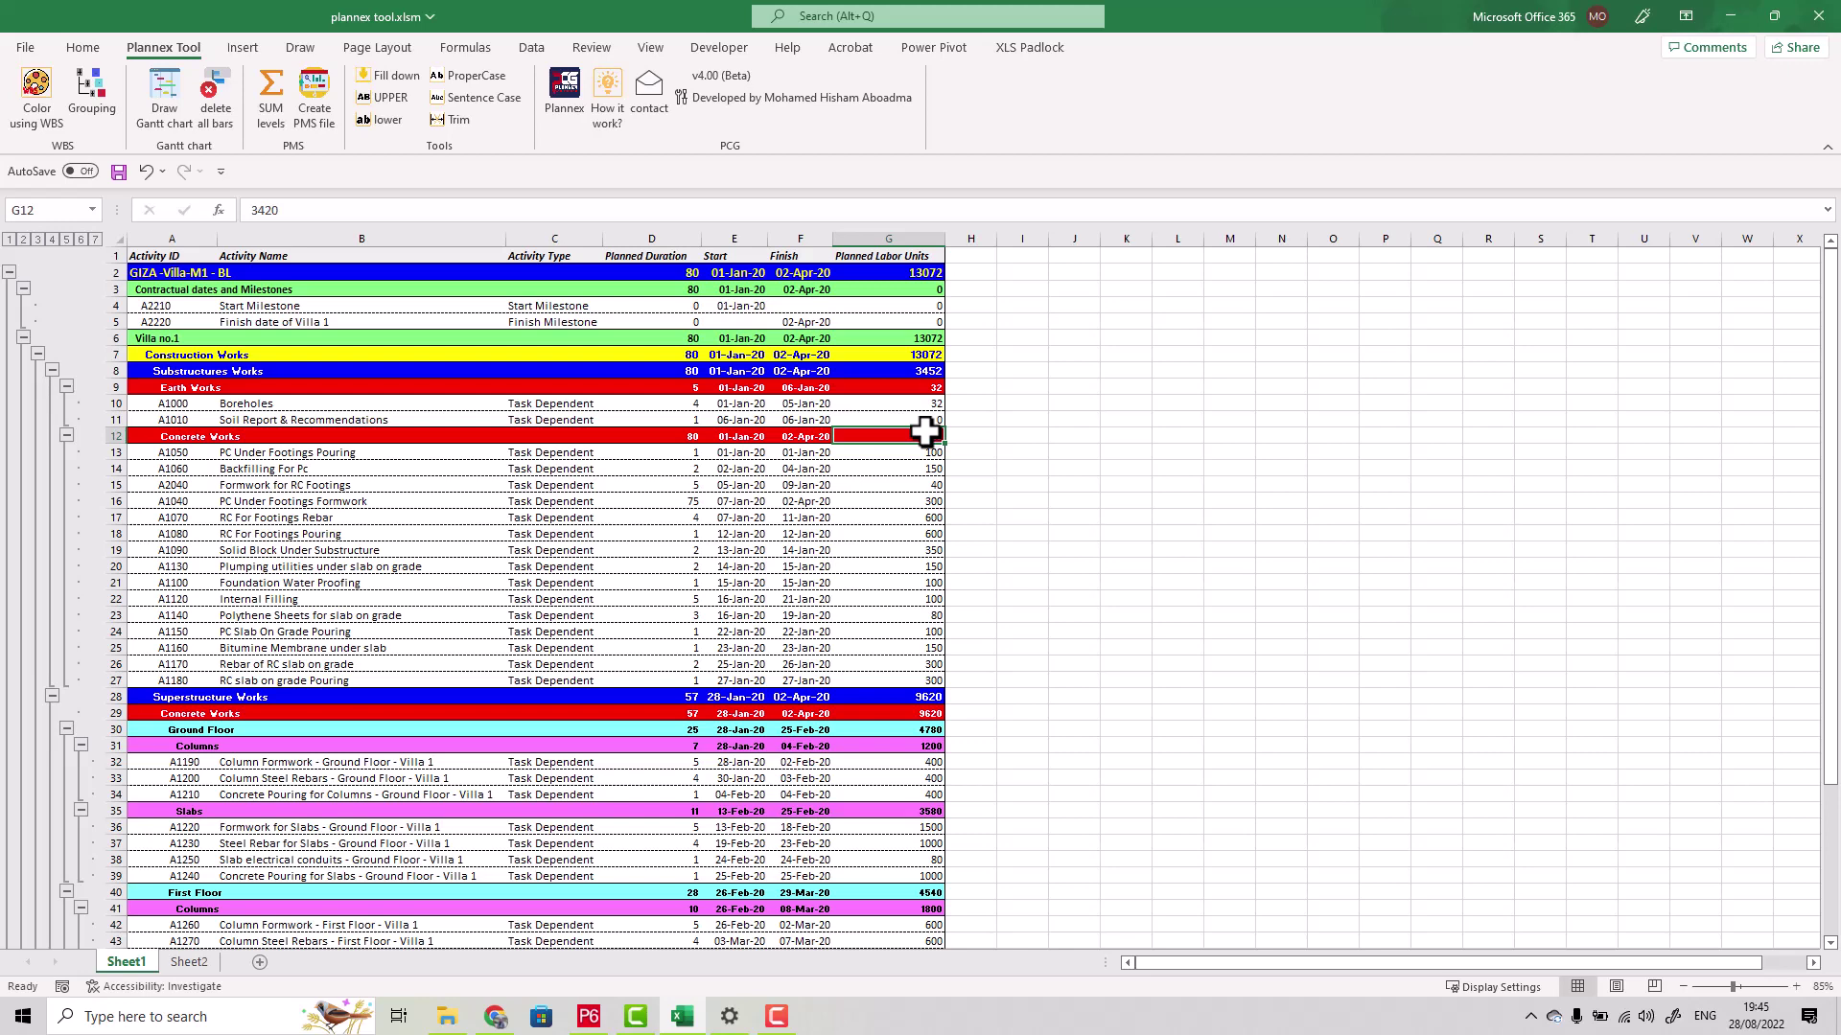
Review the Concrete Works activity names and the Planned Labor Units of the WBS levels in column G
click(288, 583)
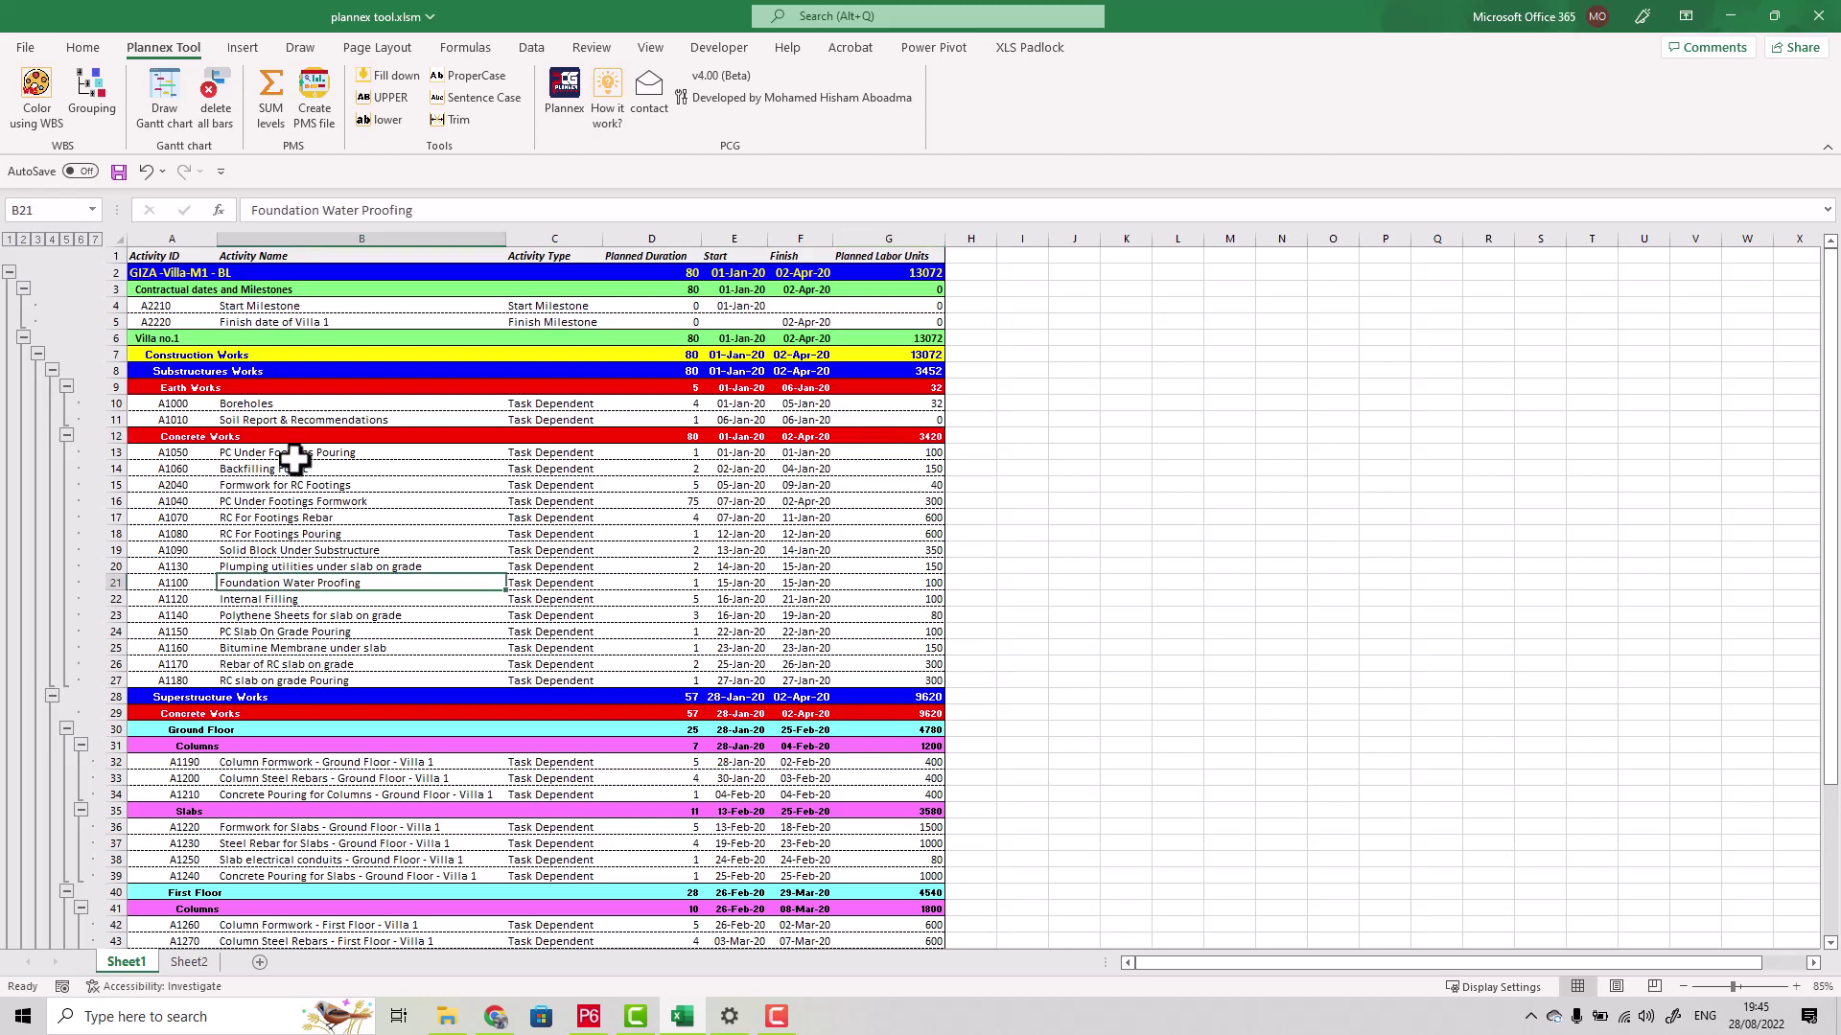
click(287, 485)
click(286, 501)
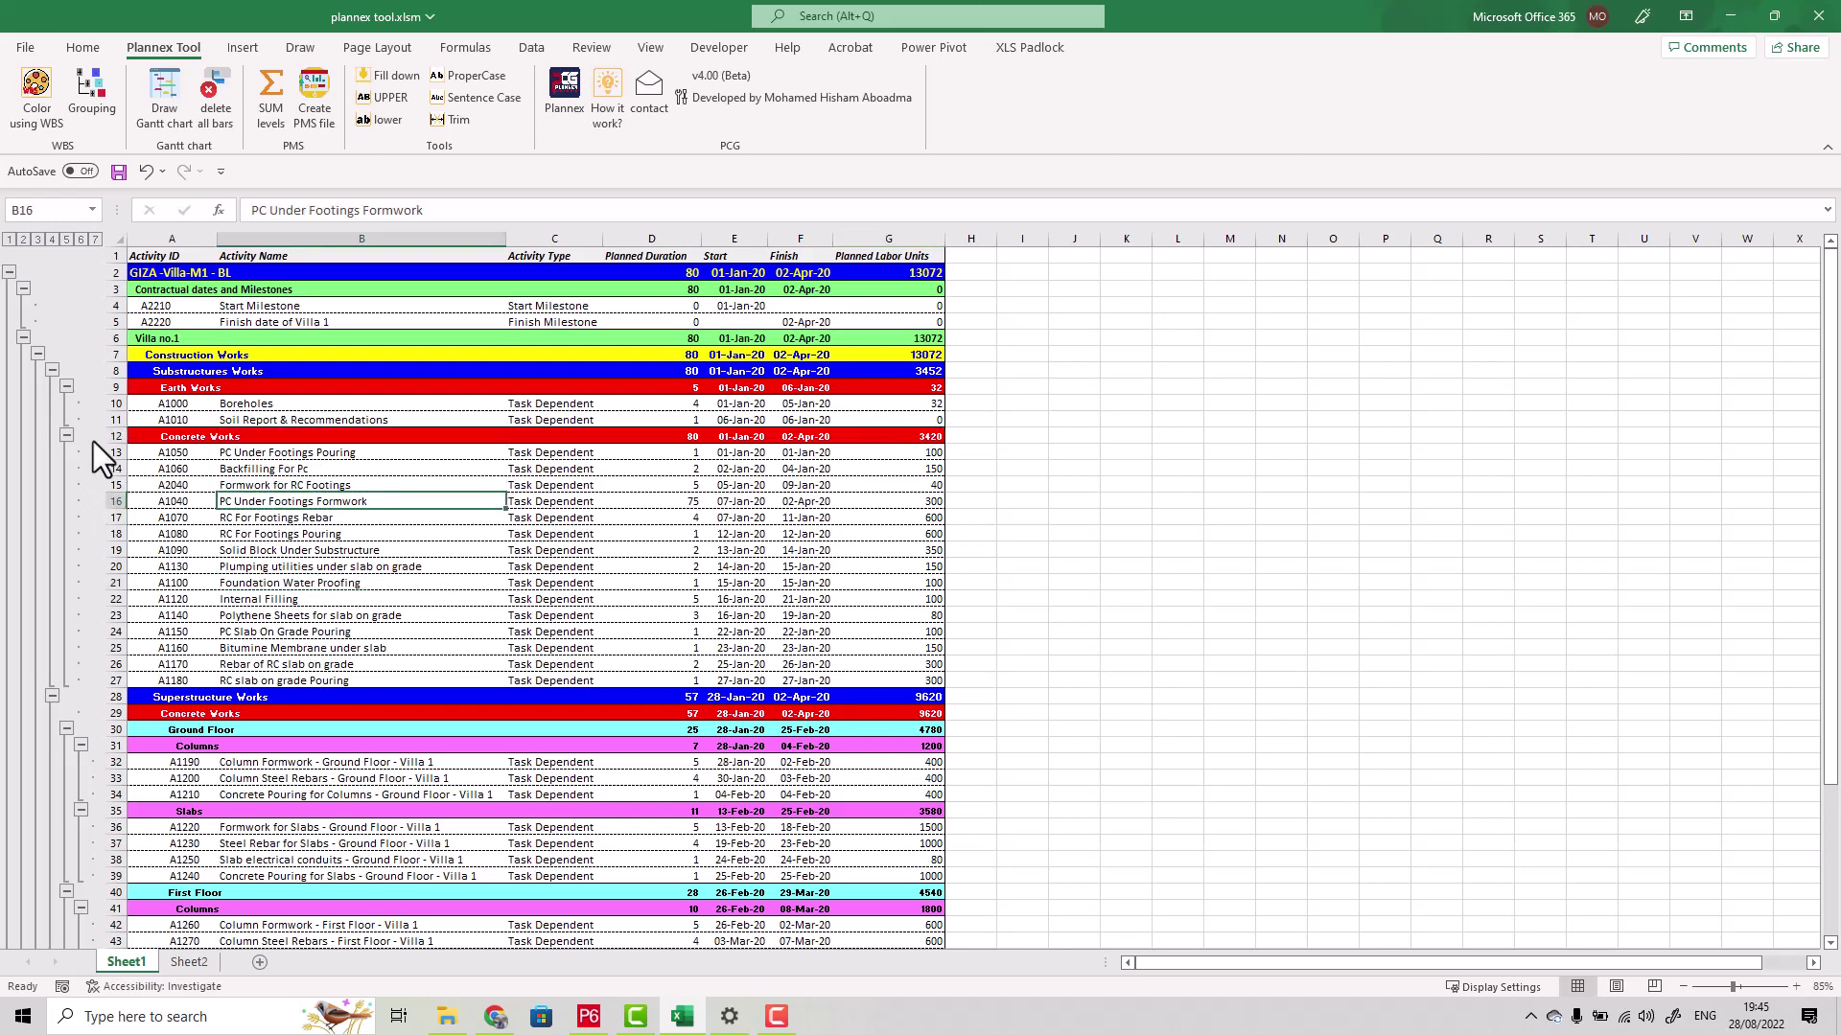
click(912, 342)
click(902, 384)
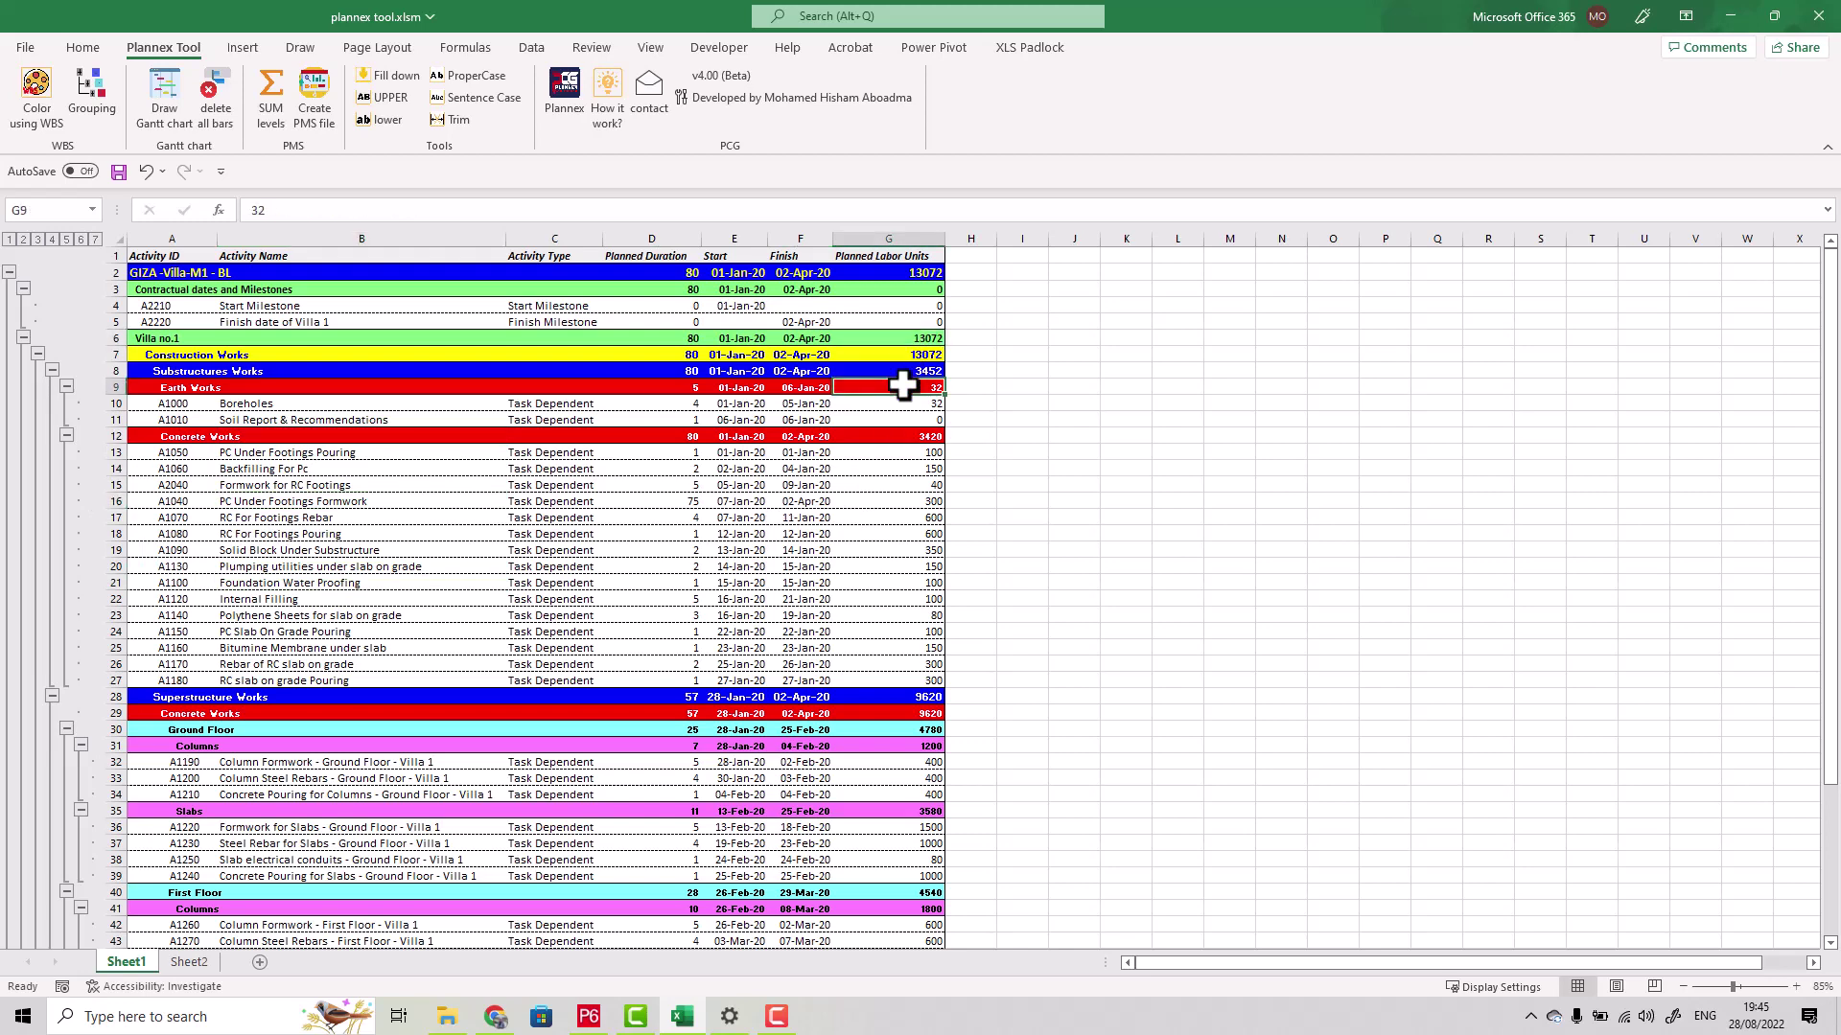
Start creating a PMS file with weekend value 16, Friday only
click(321, 102)
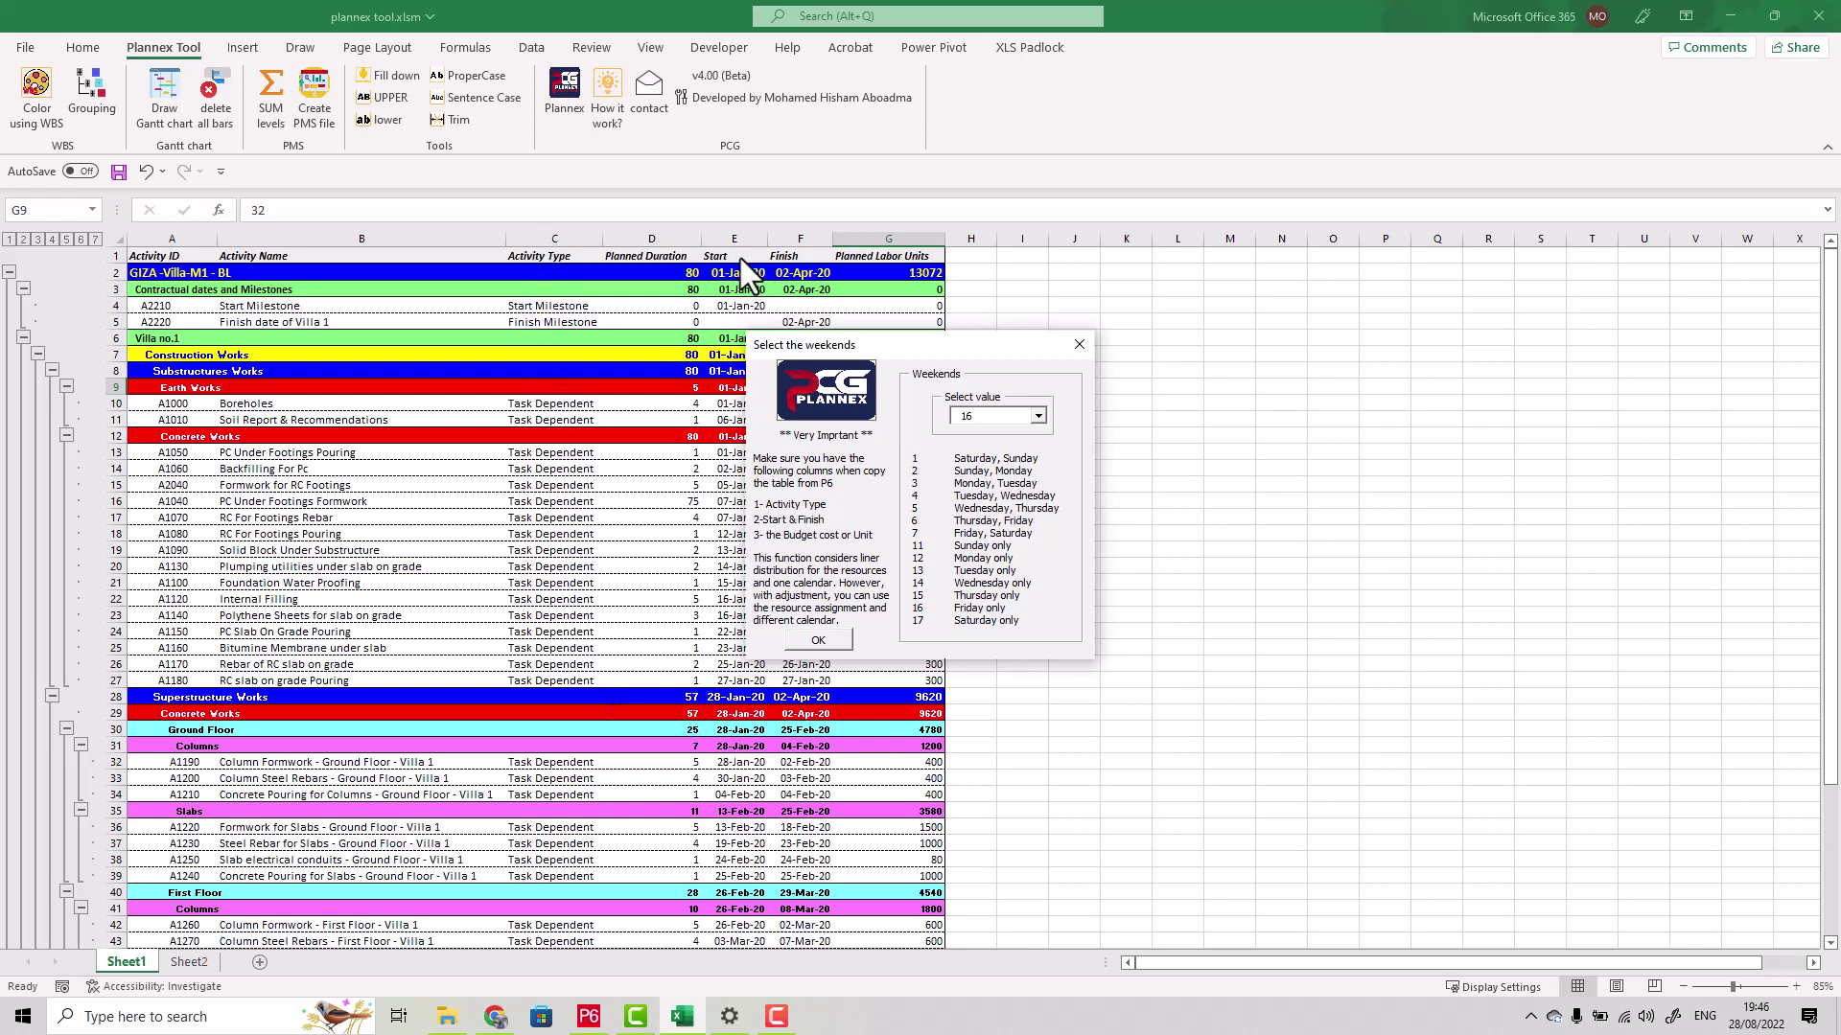
drag(842, 348, 957, 342)
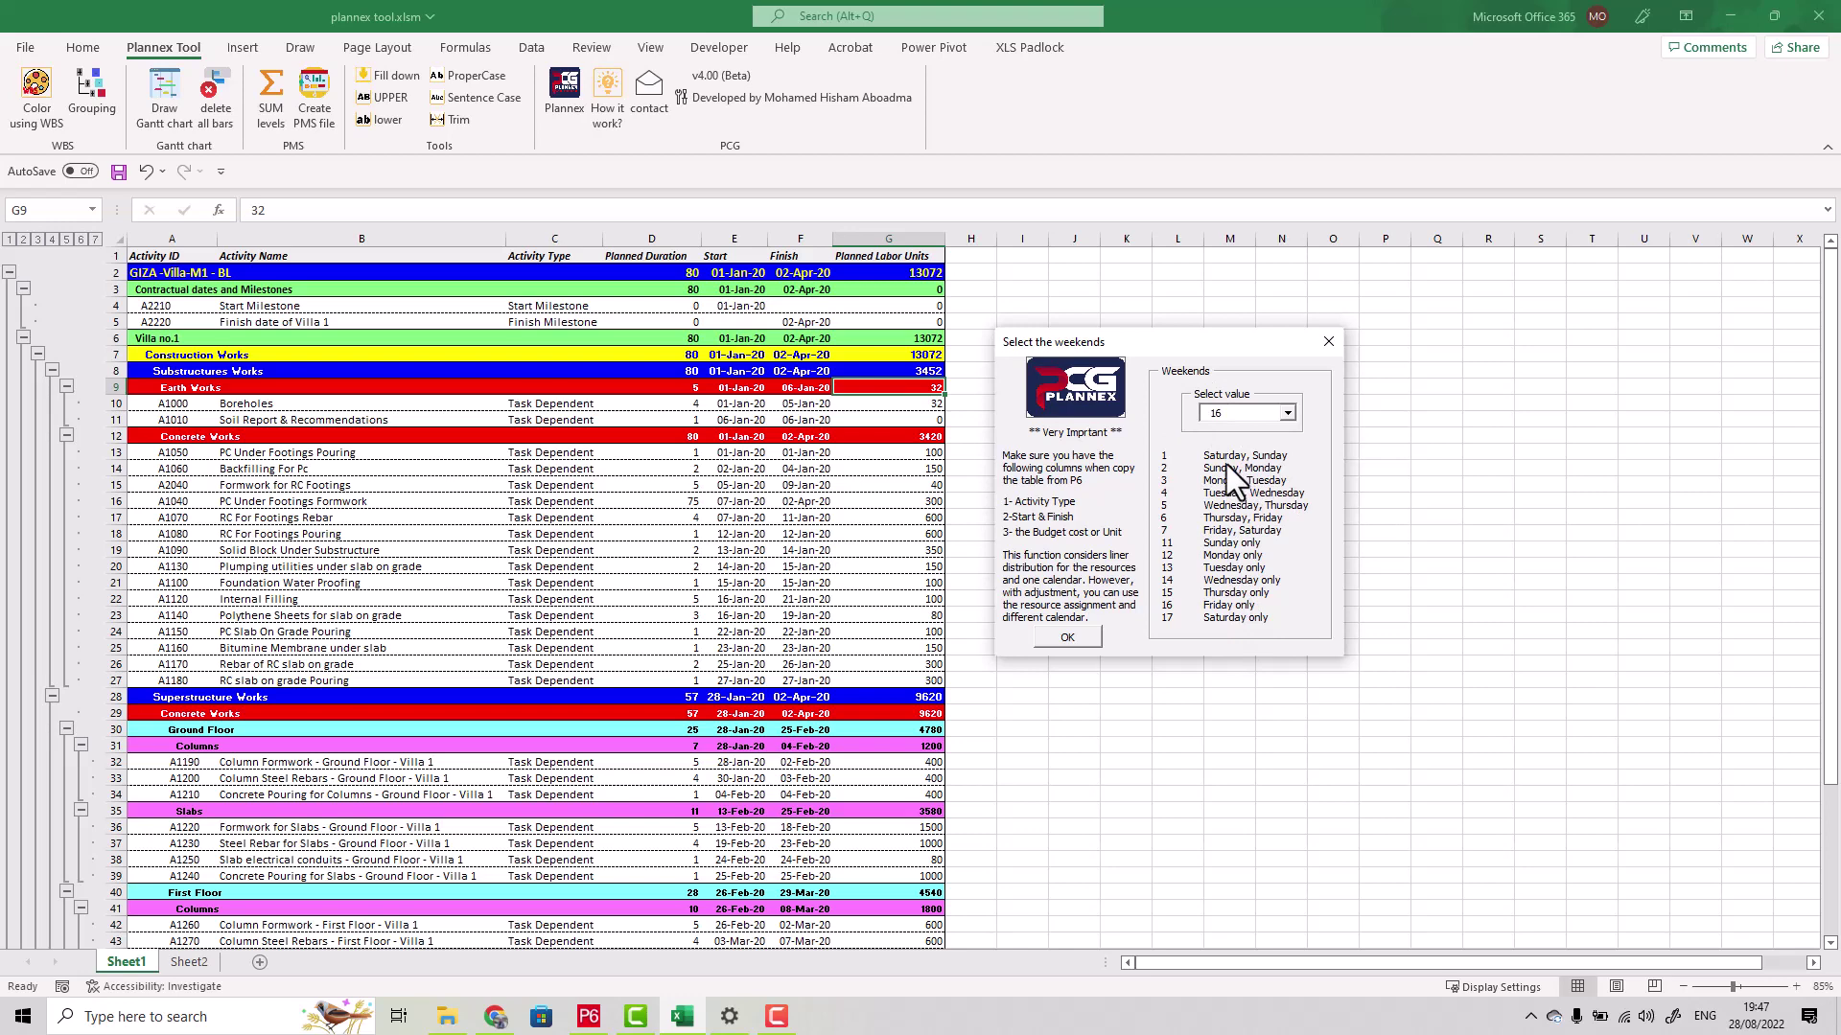
click(1288, 413)
click(1244, 519)
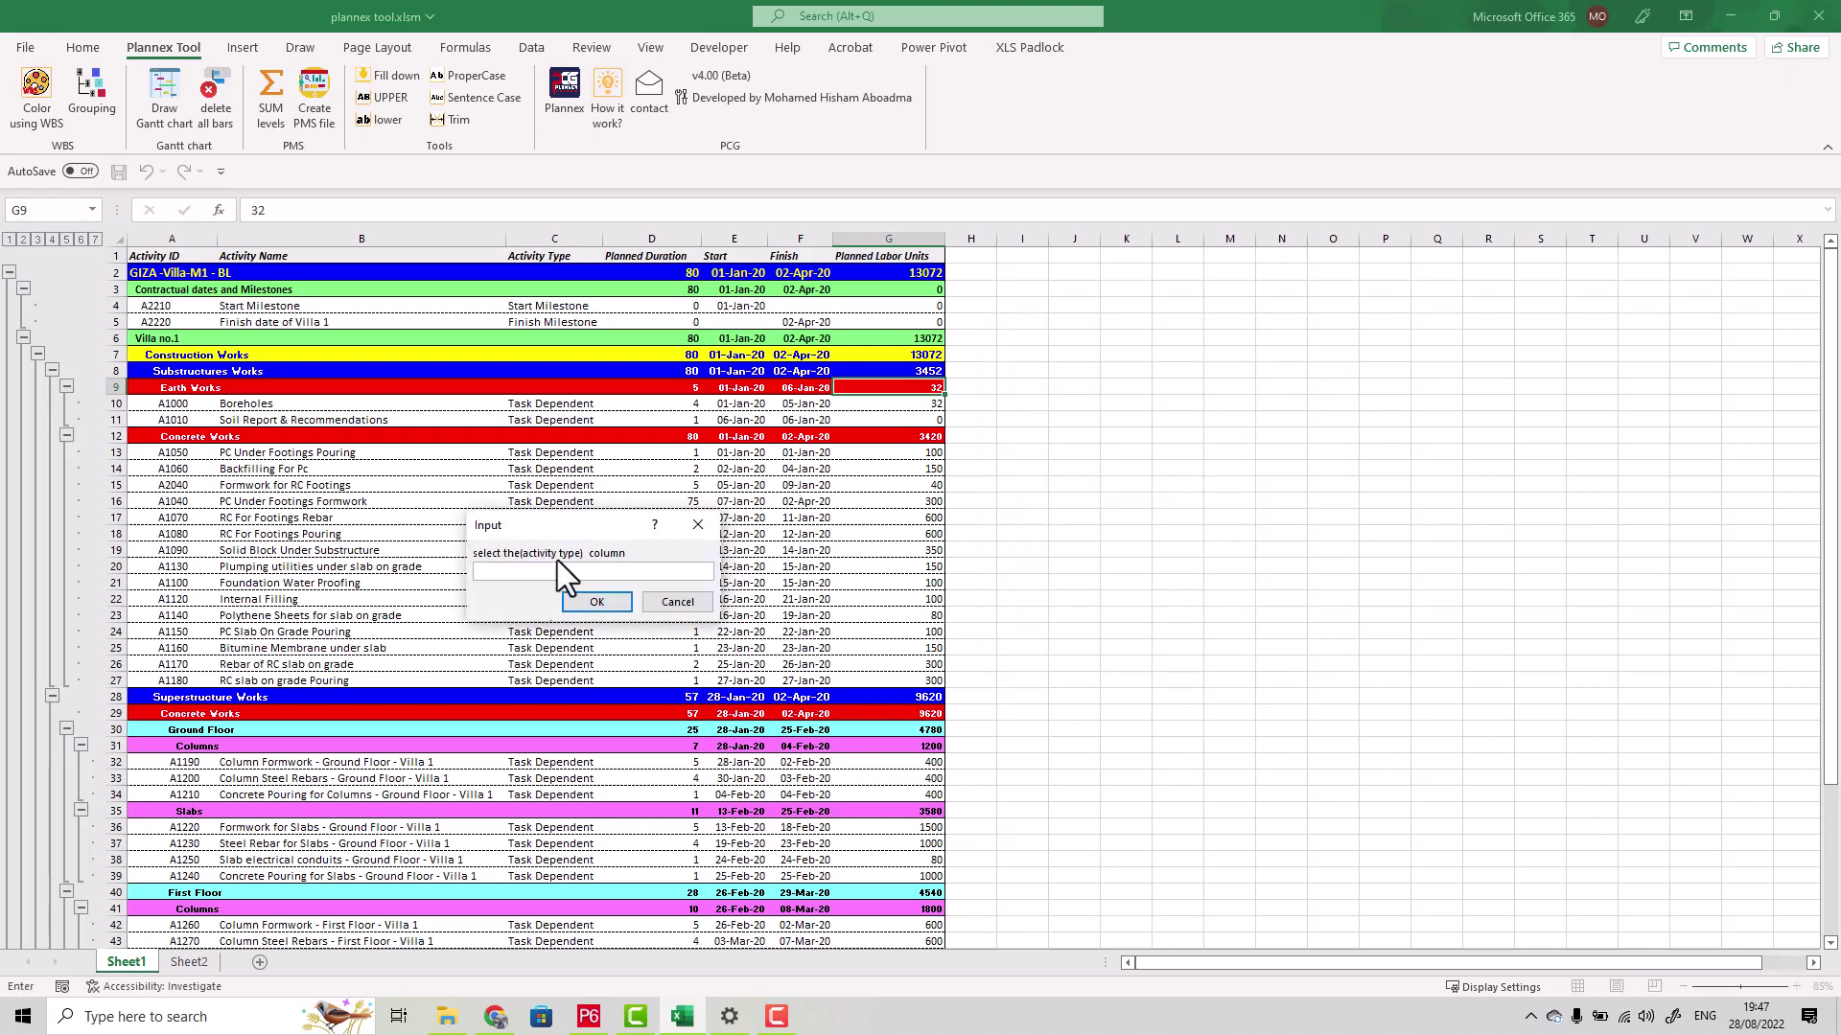
Generate the PMS table using column C for activity type, E for start date, F for finish date and G for budget units
click(548, 239)
click(596, 601)
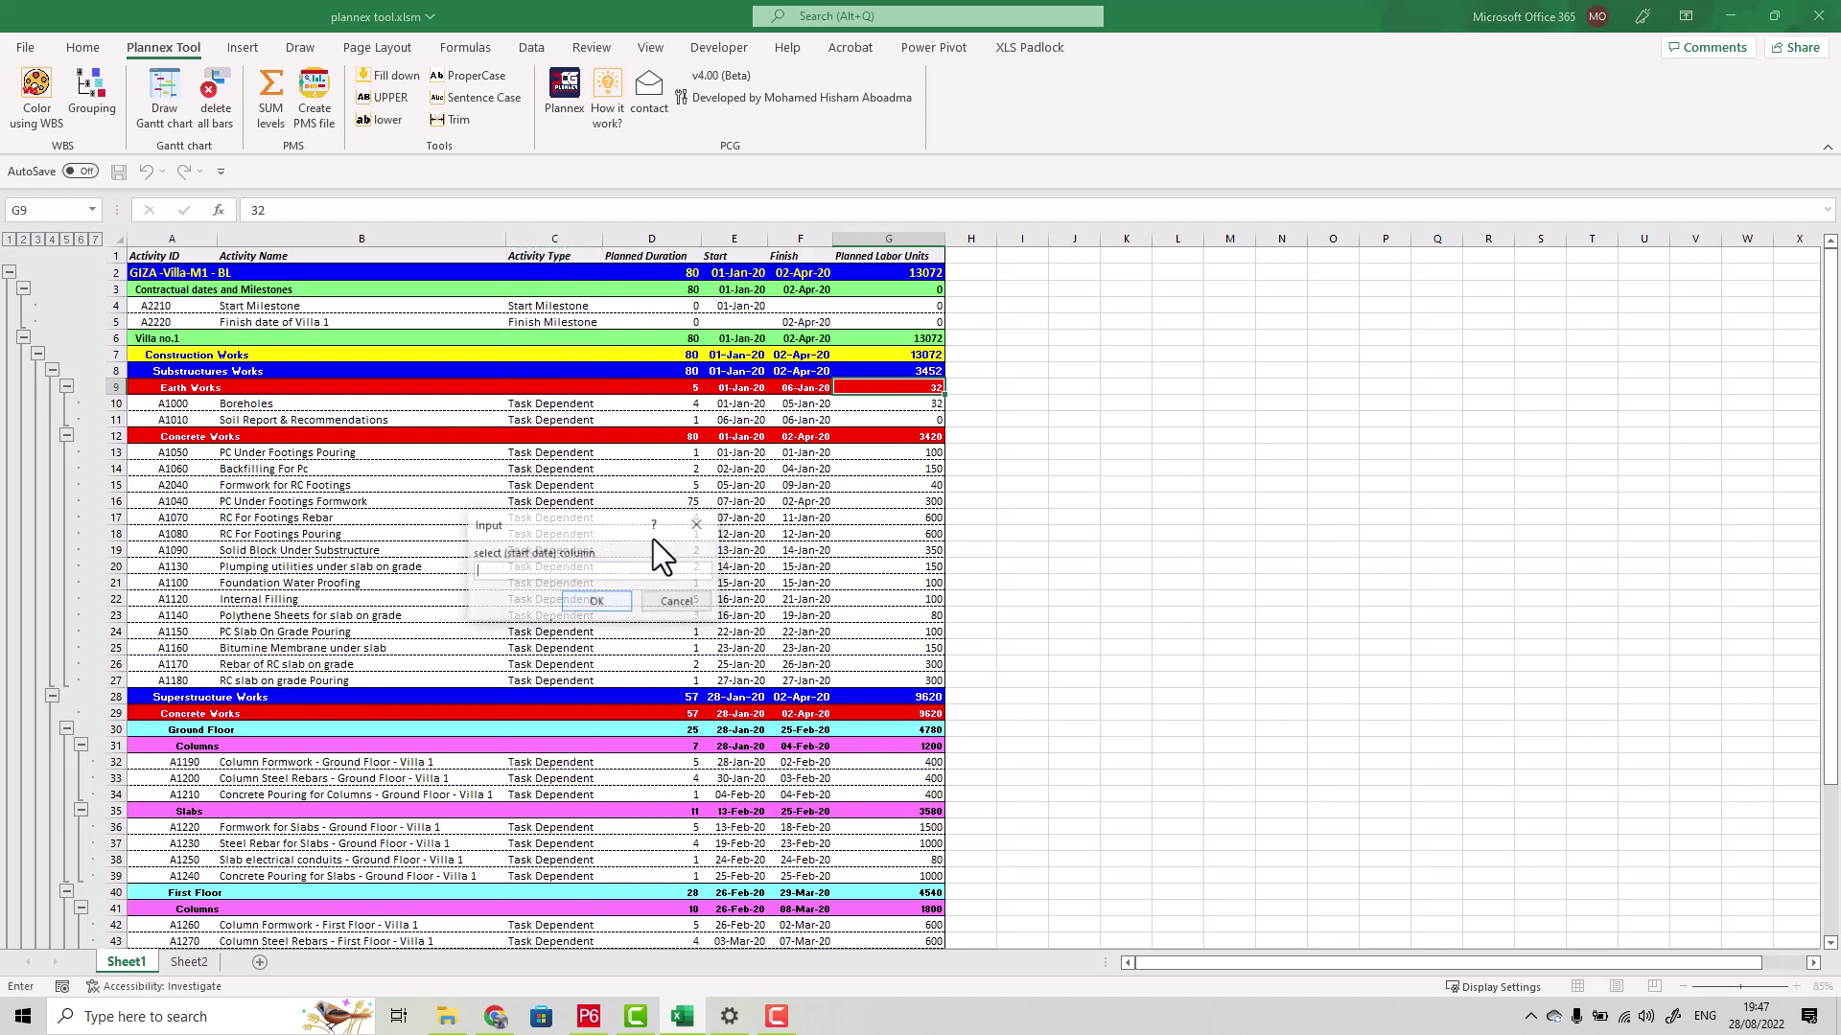
click(733, 230)
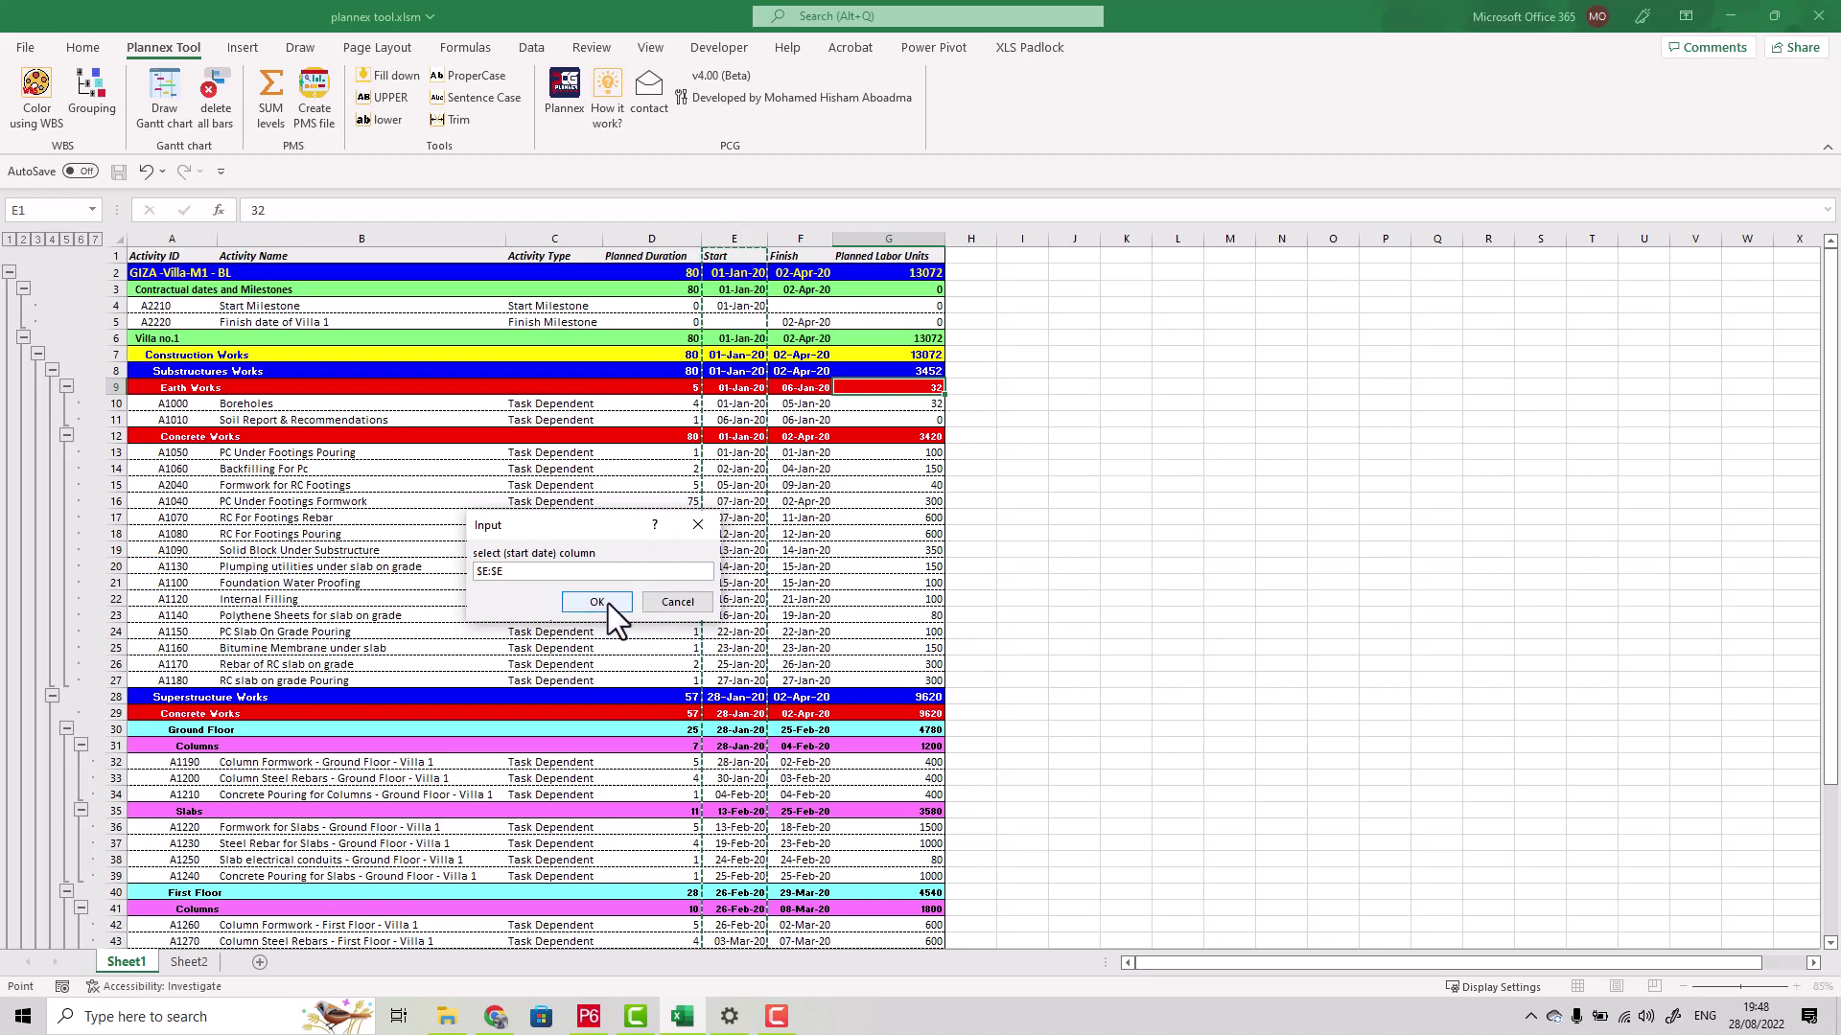
click(596, 601)
click(796, 239)
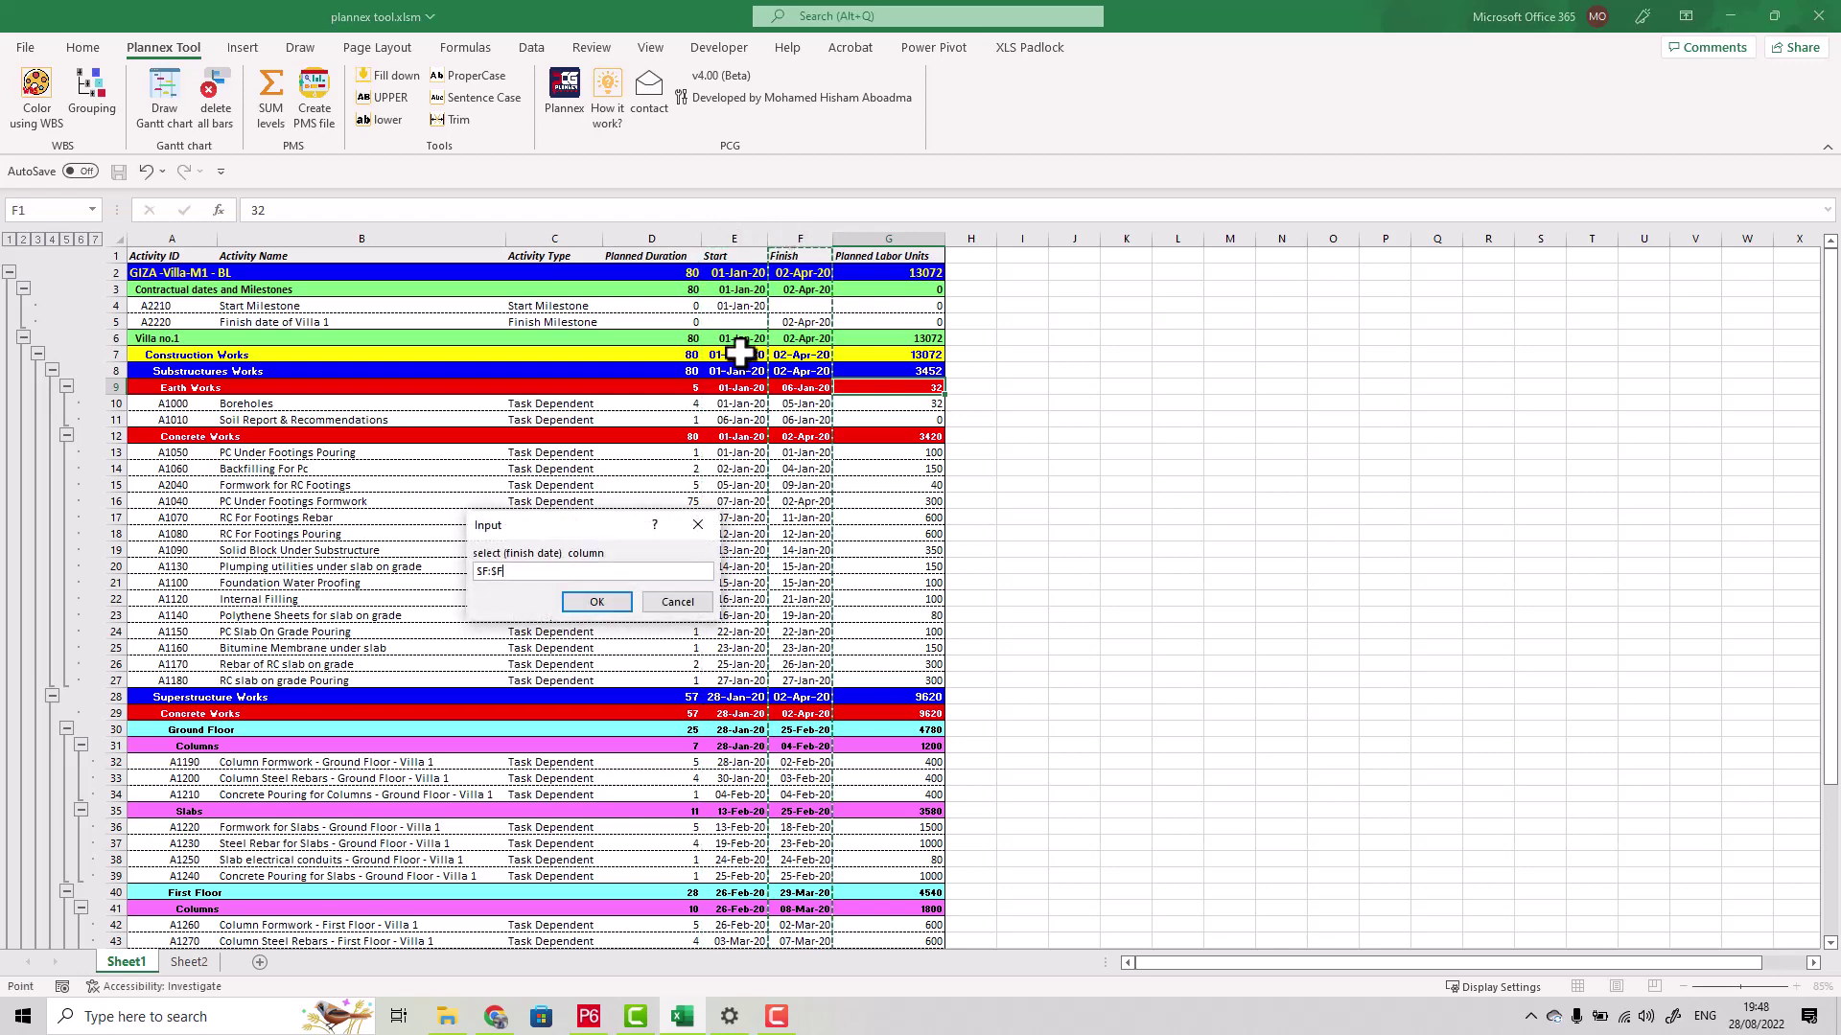
click(596, 601)
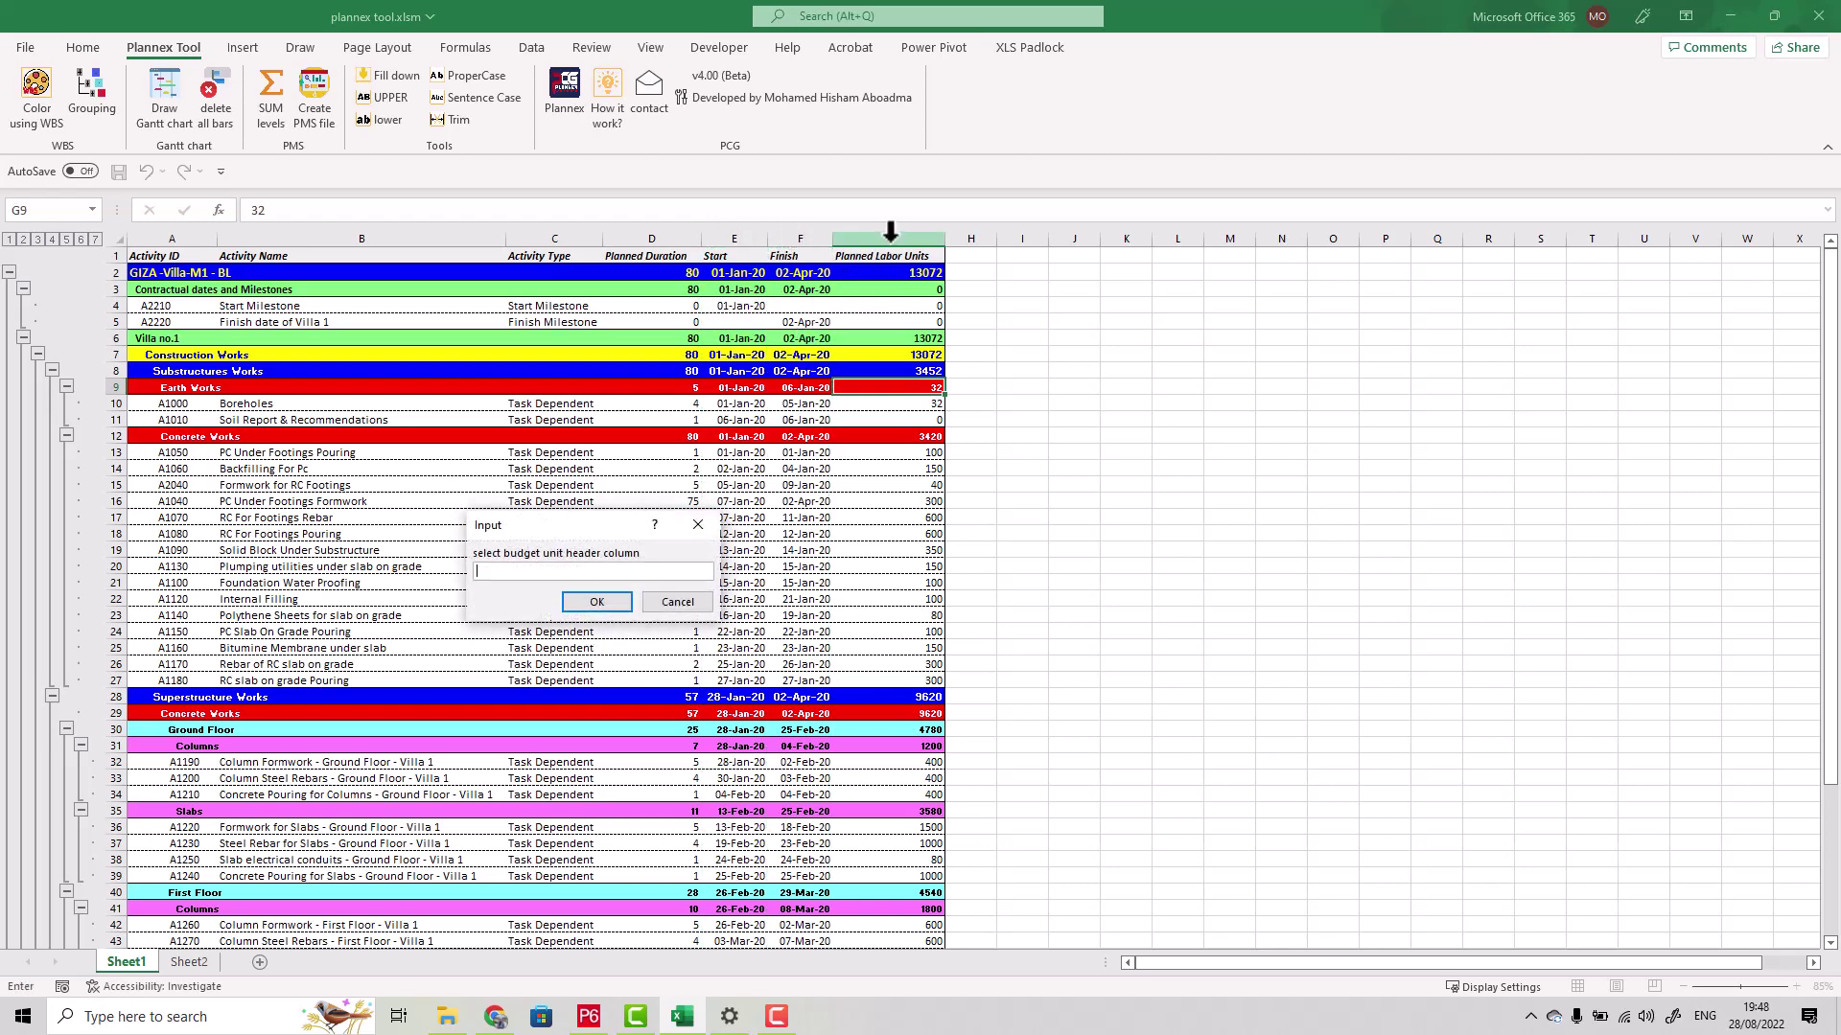
click(891, 231)
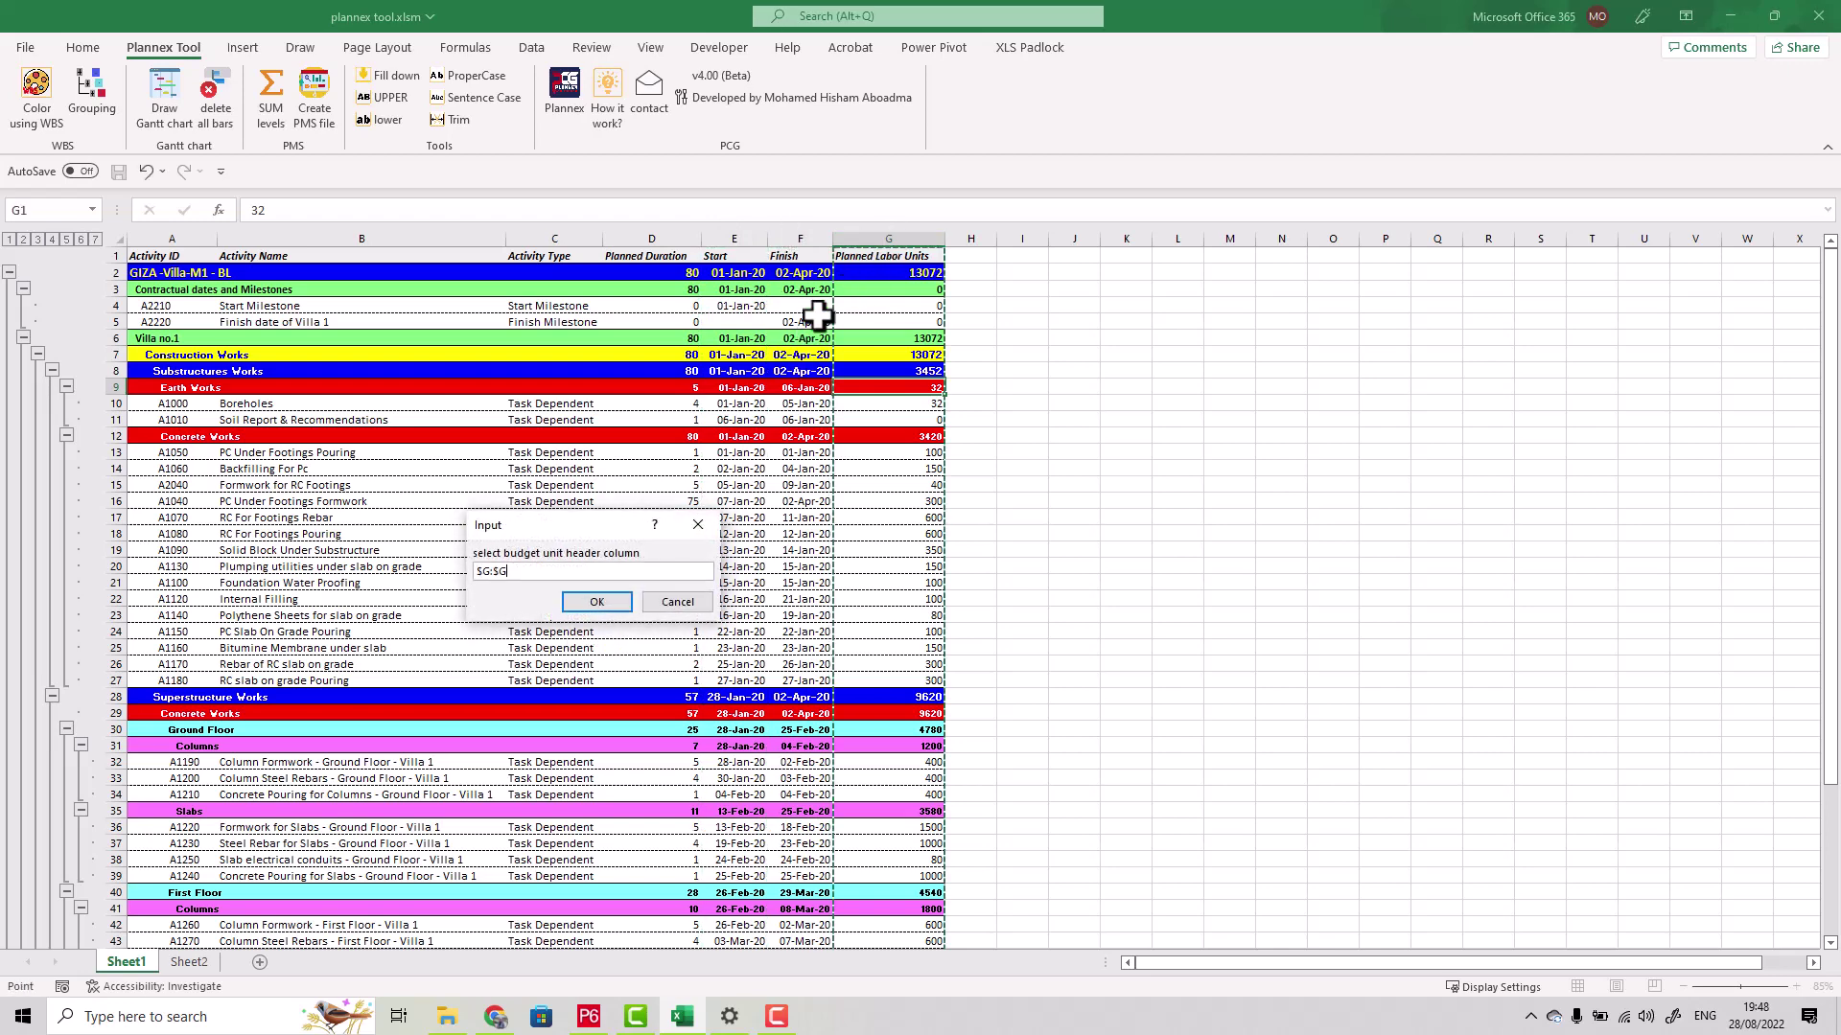
click(600, 598)
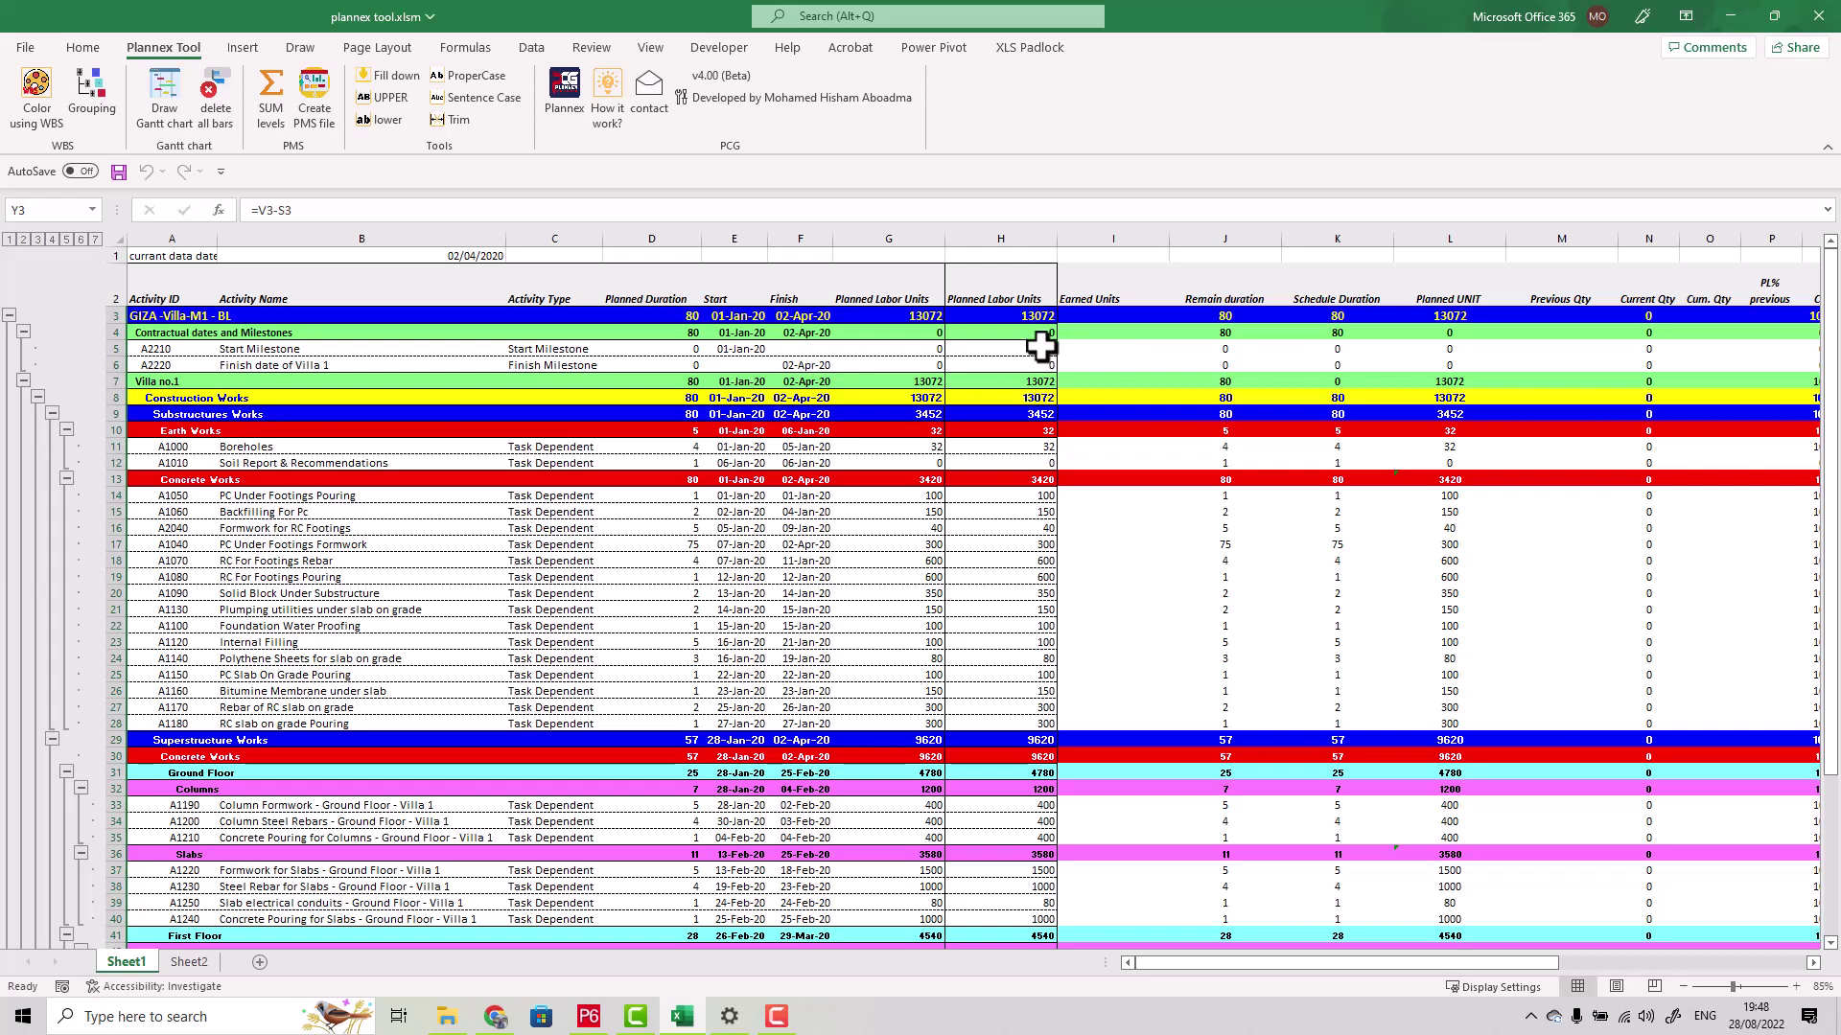
Compare the two Planned Labor Units columns, G and H, at the project, WBS and activity rows of the PMS table
click(1016, 289)
click(895, 287)
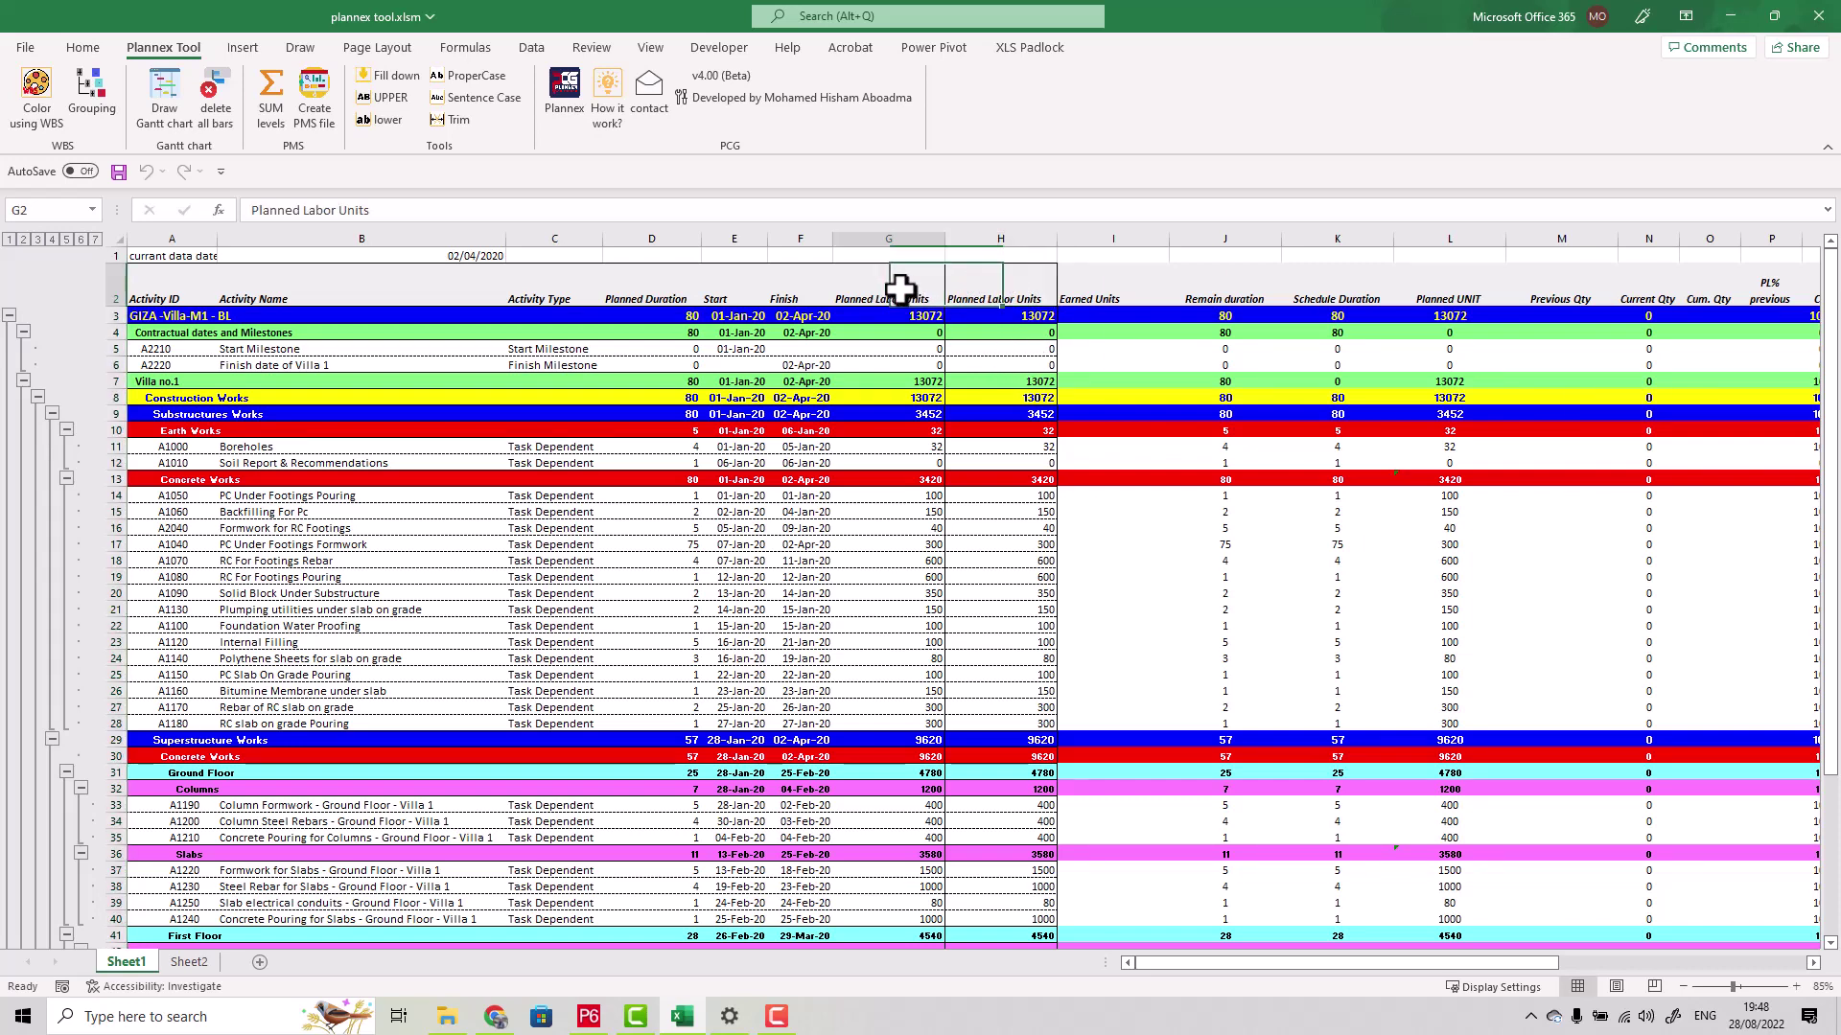
click(1026, 281)
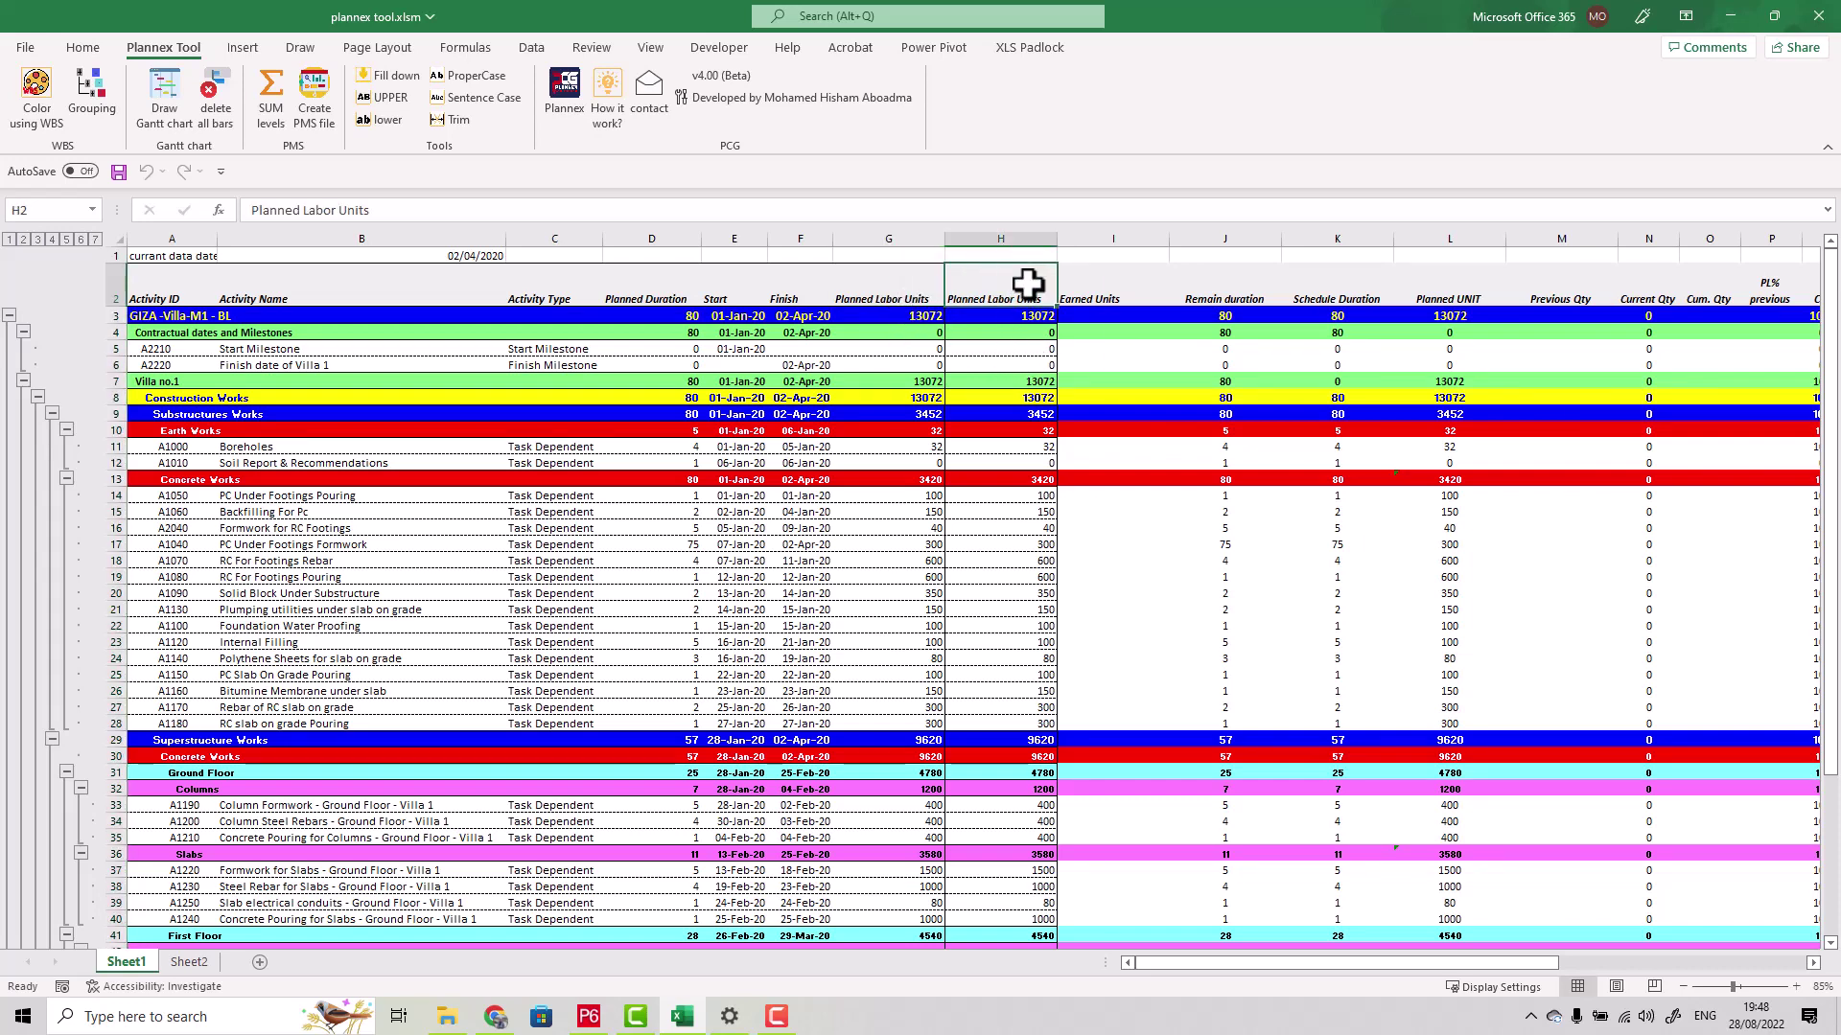
click(1028, 319)
click(1027, 396)
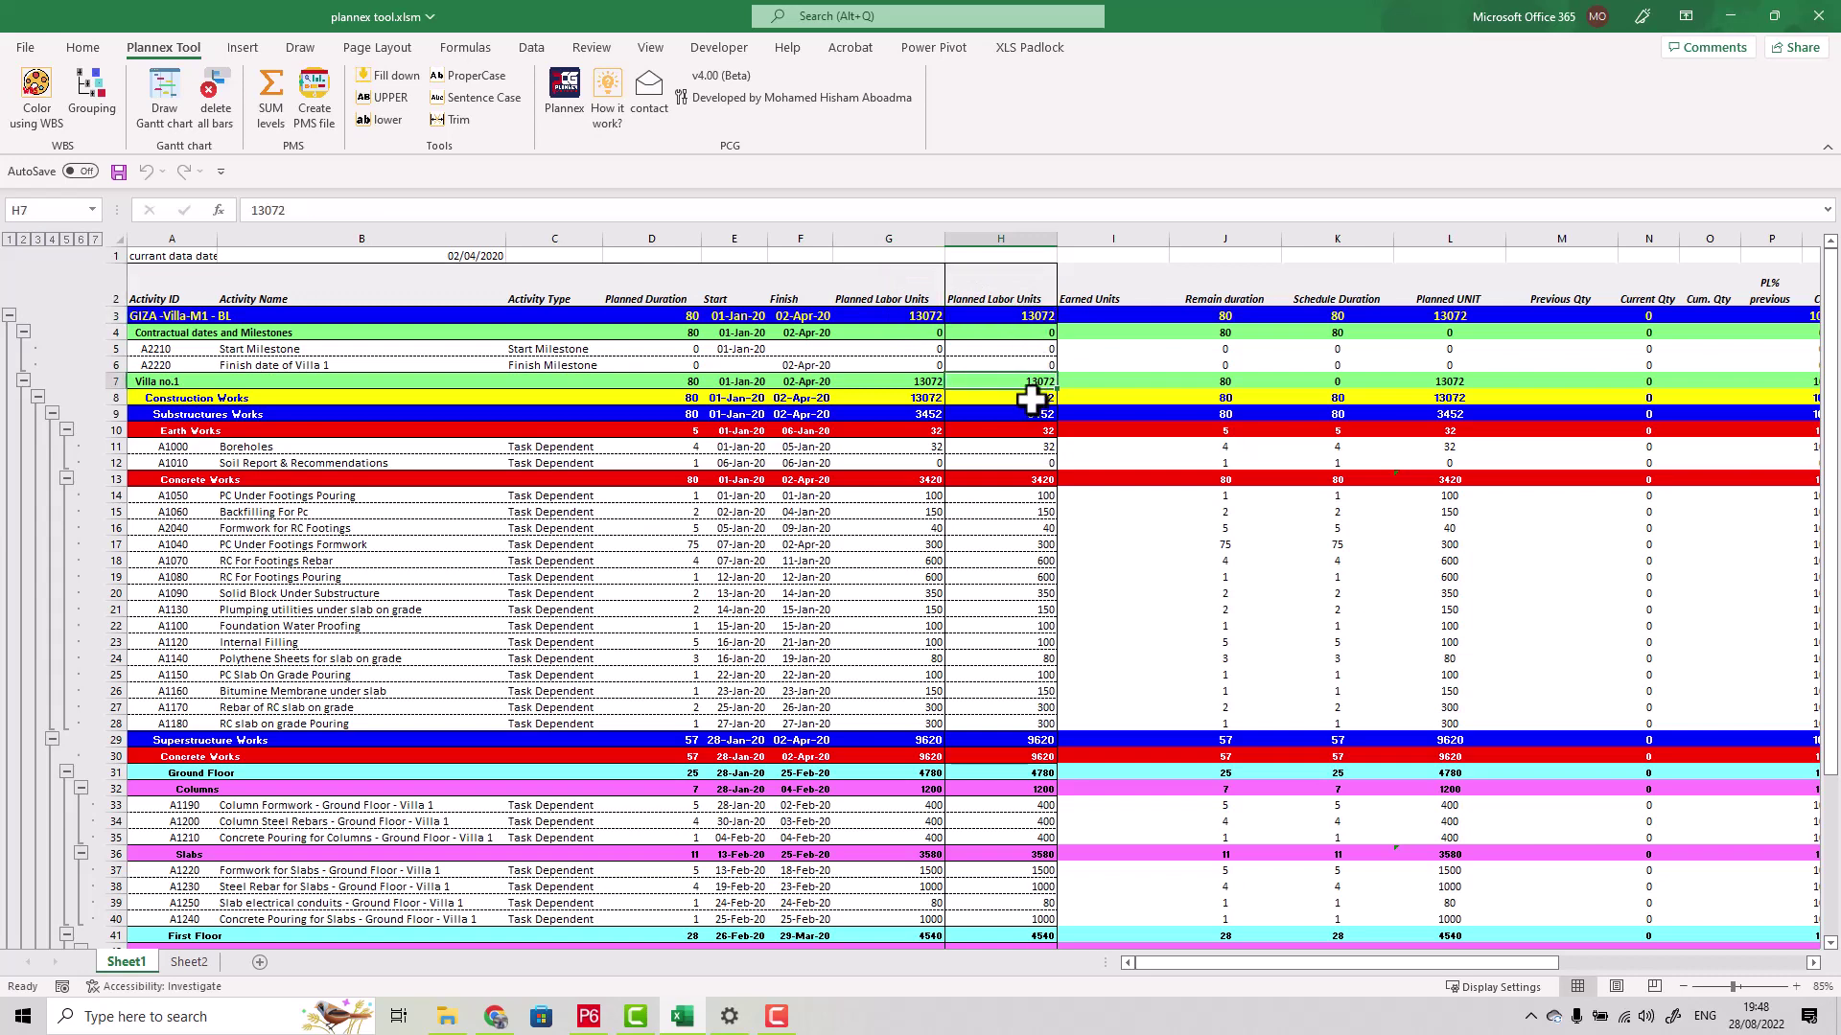
click(921, 319)
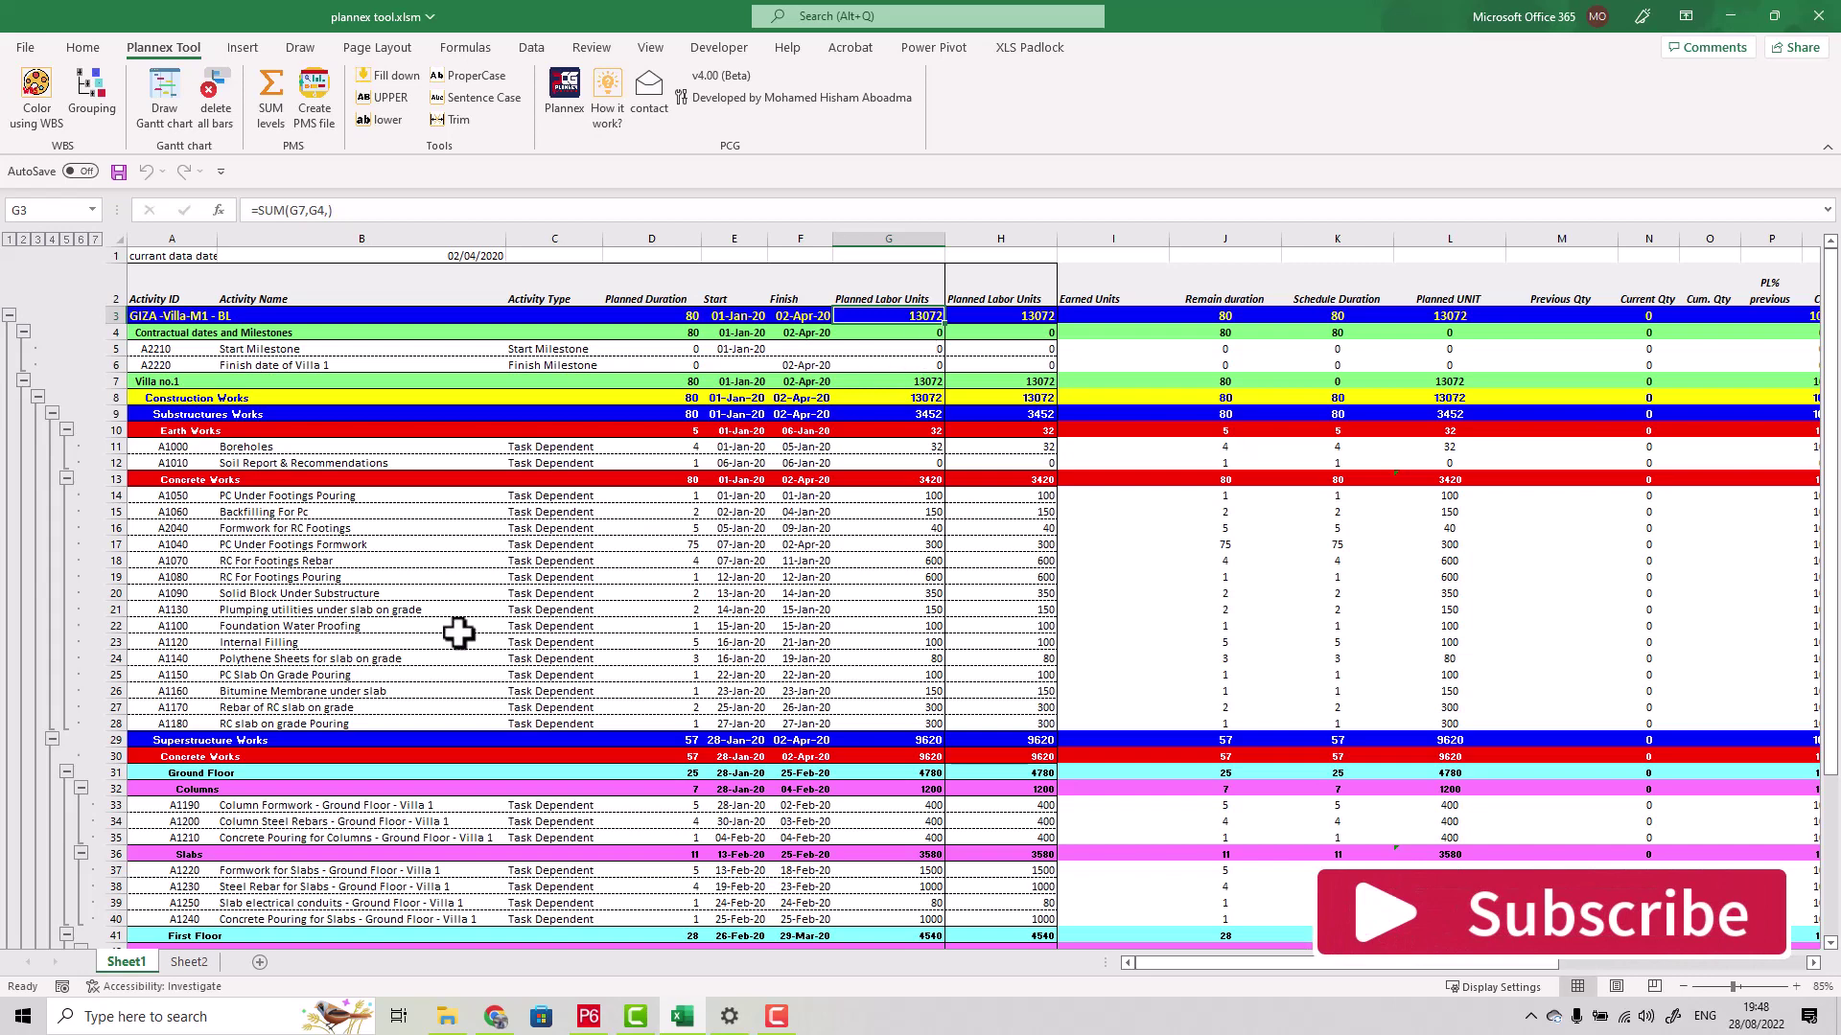
drag(177, 528, 184, 626)
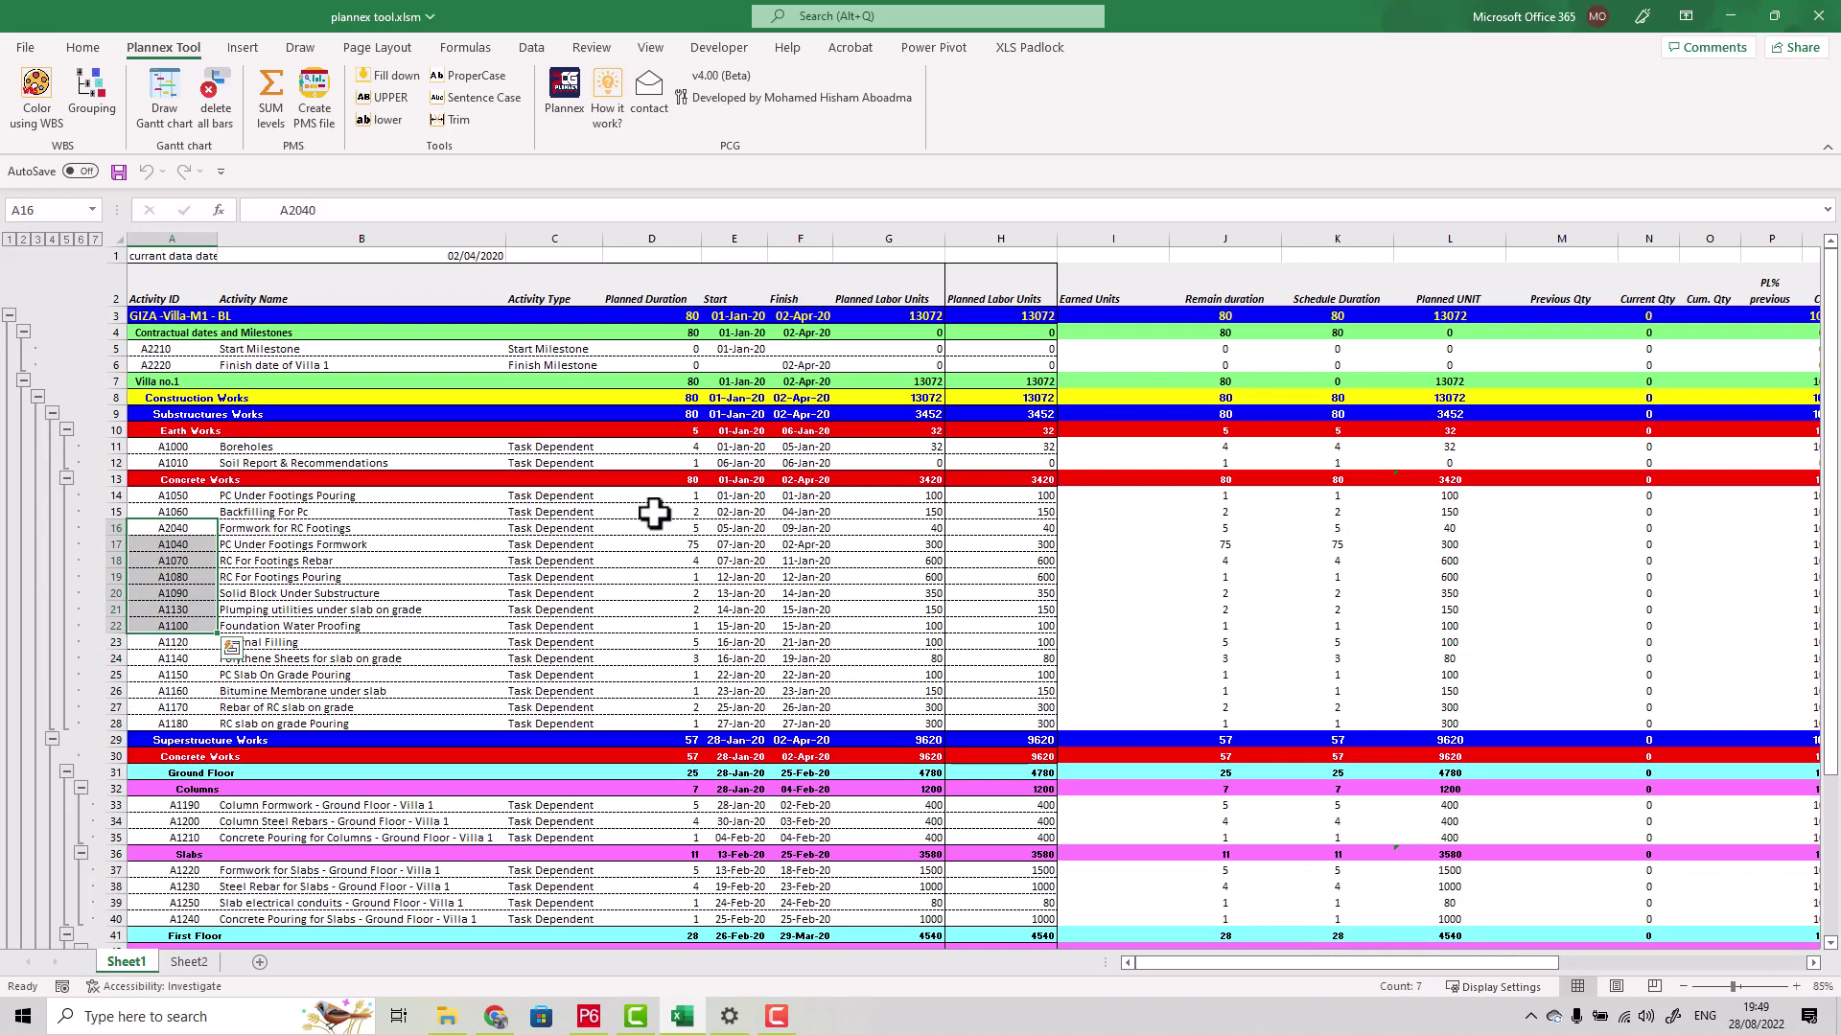
click(1002, 316)
click(907, 319)
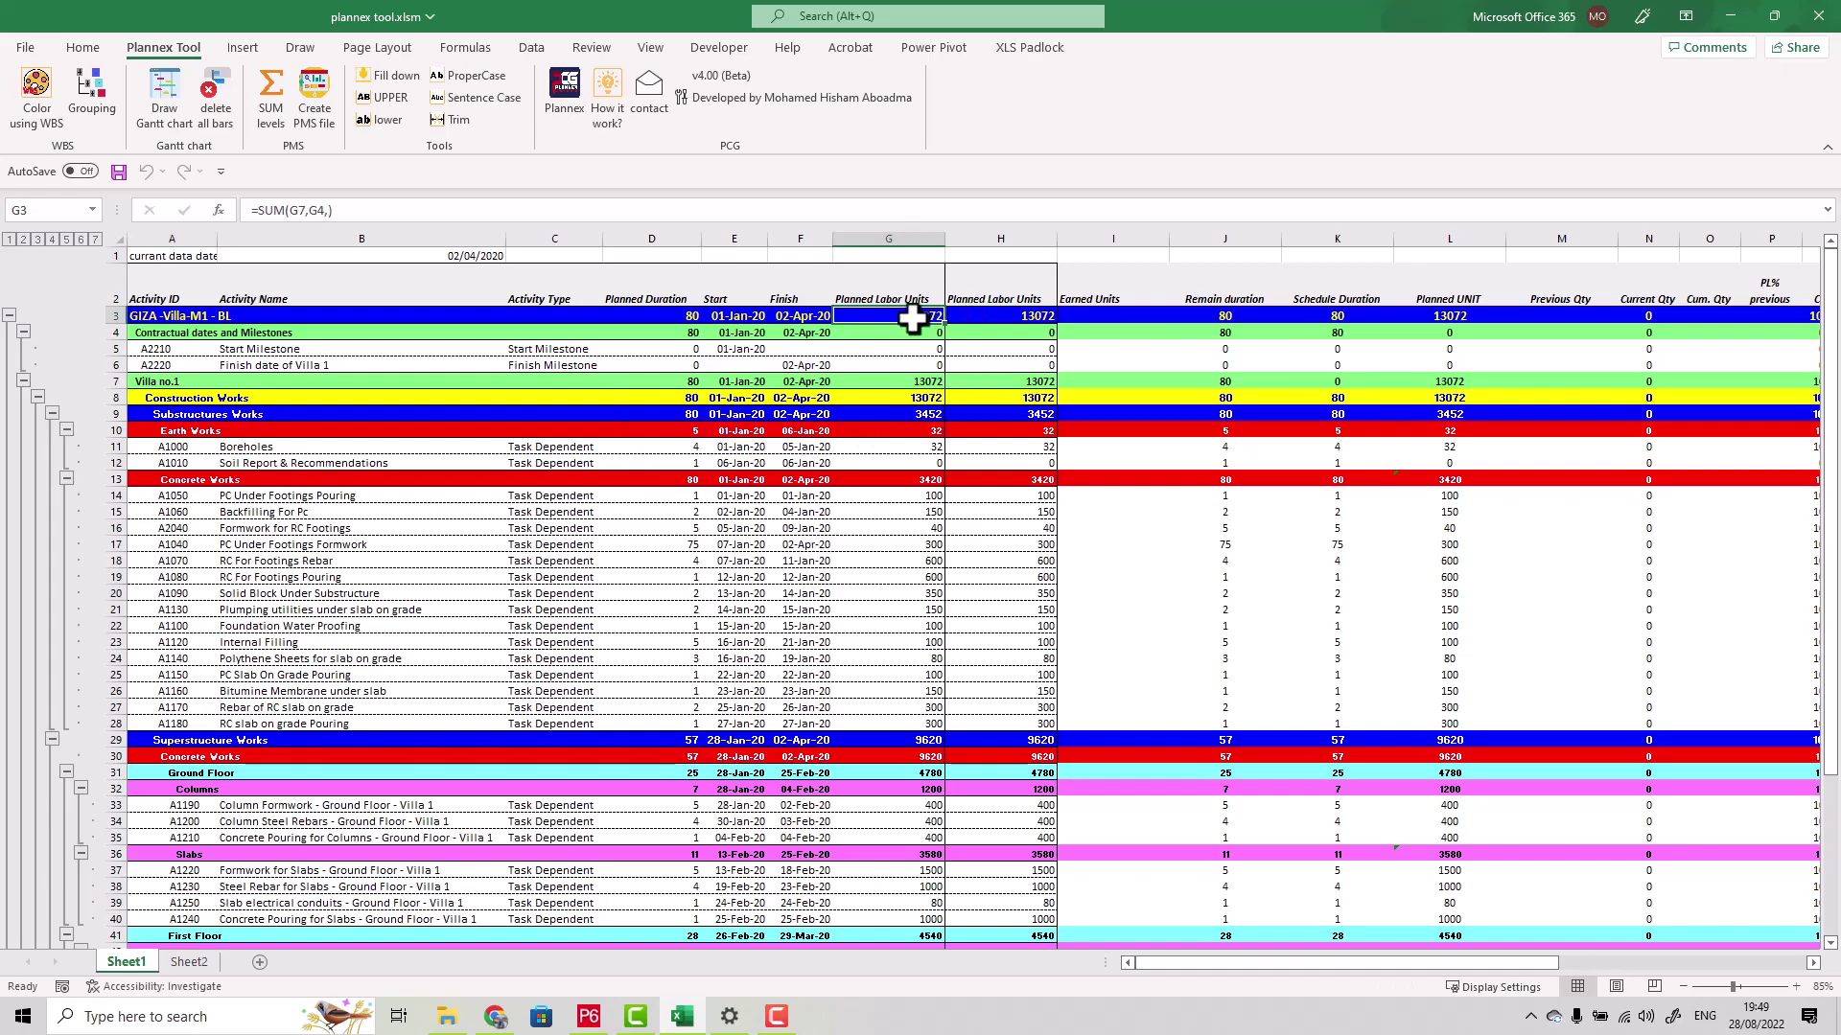
Inspect the Planned Labor Units down to the Roof Floor activities and the level sum formulas in G3 and G9
scroll(895, 560, down, 4)
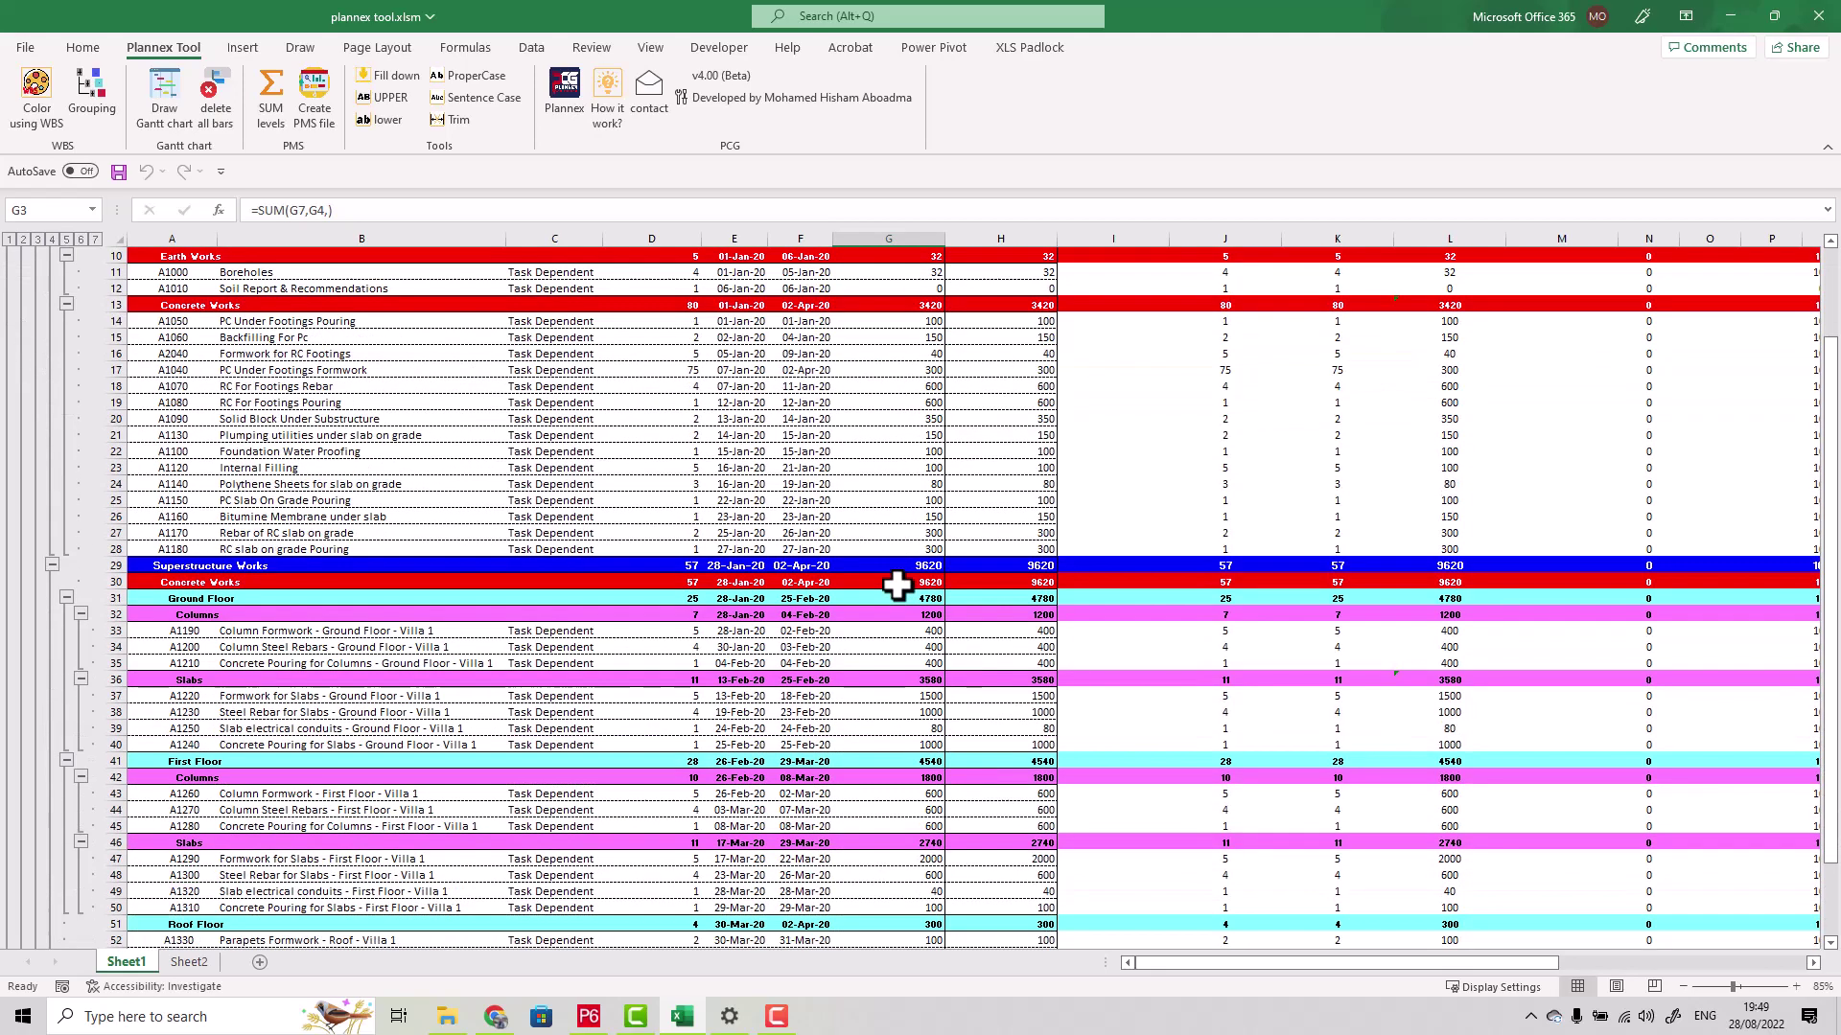
scroll(897, 586, down, 3)
scroll(895, 584, up, 2)
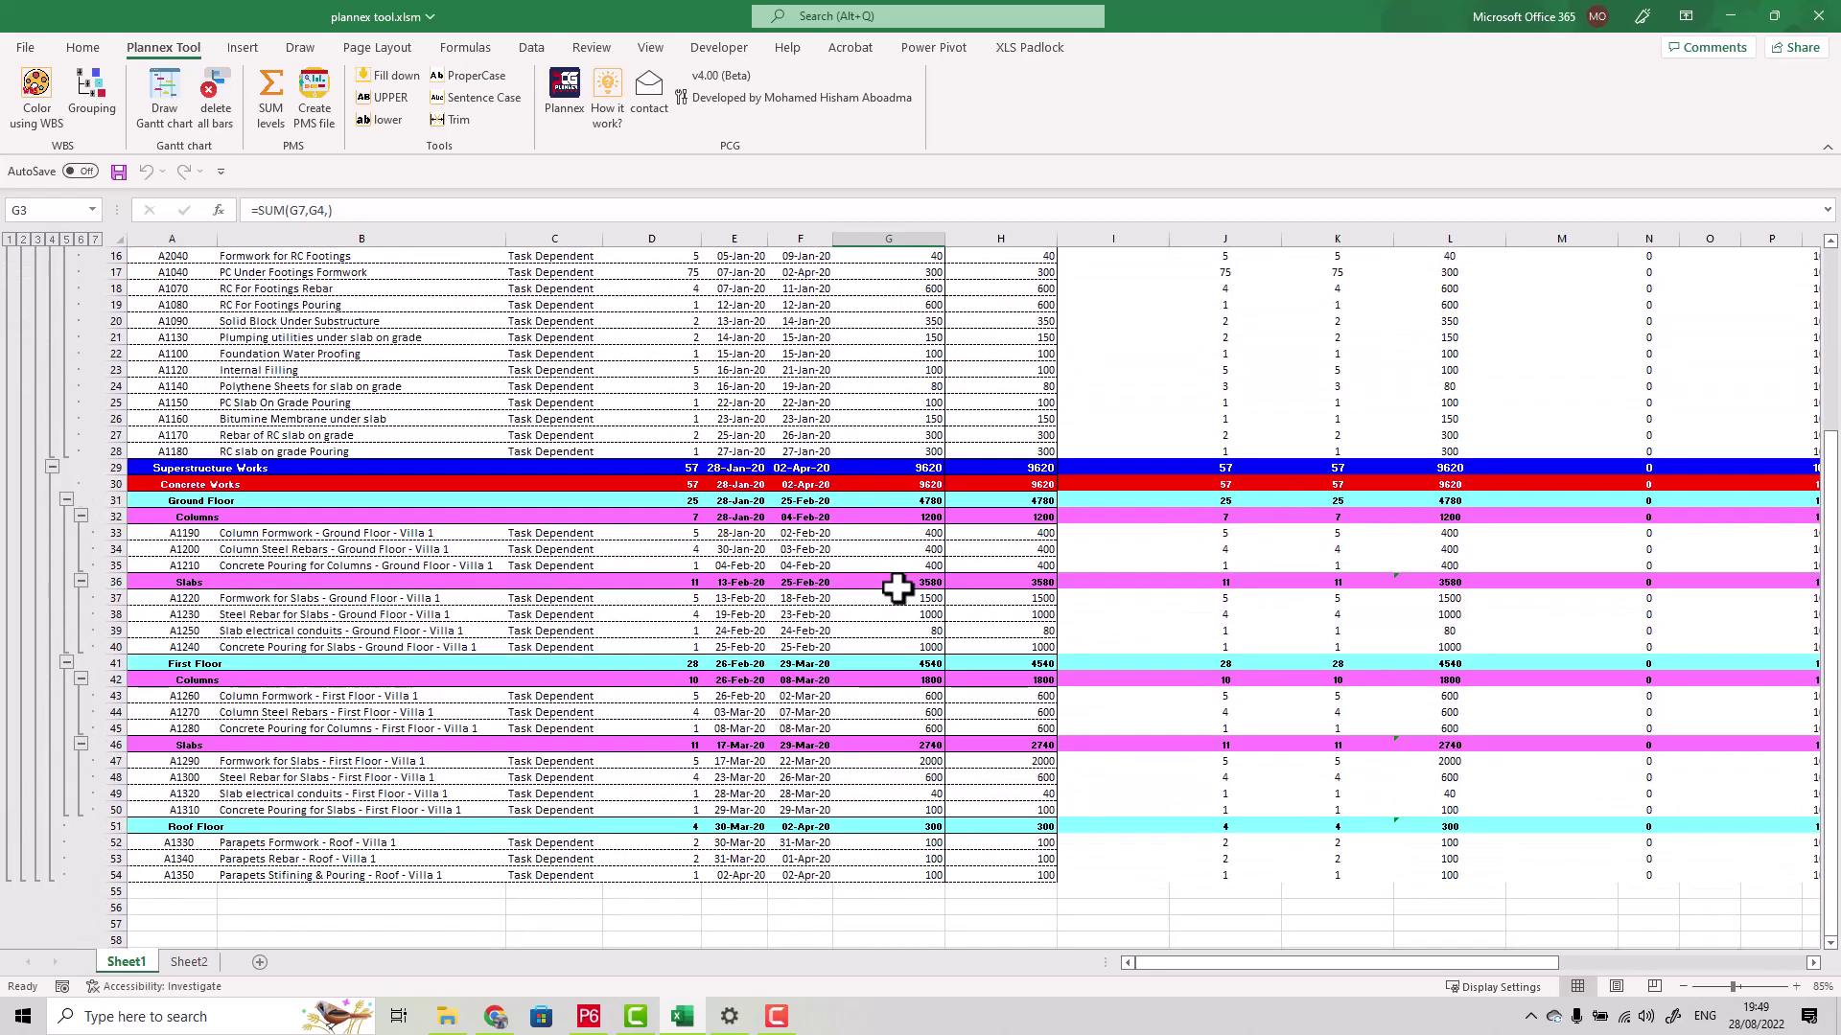
scroll(901, 594, up, 5)
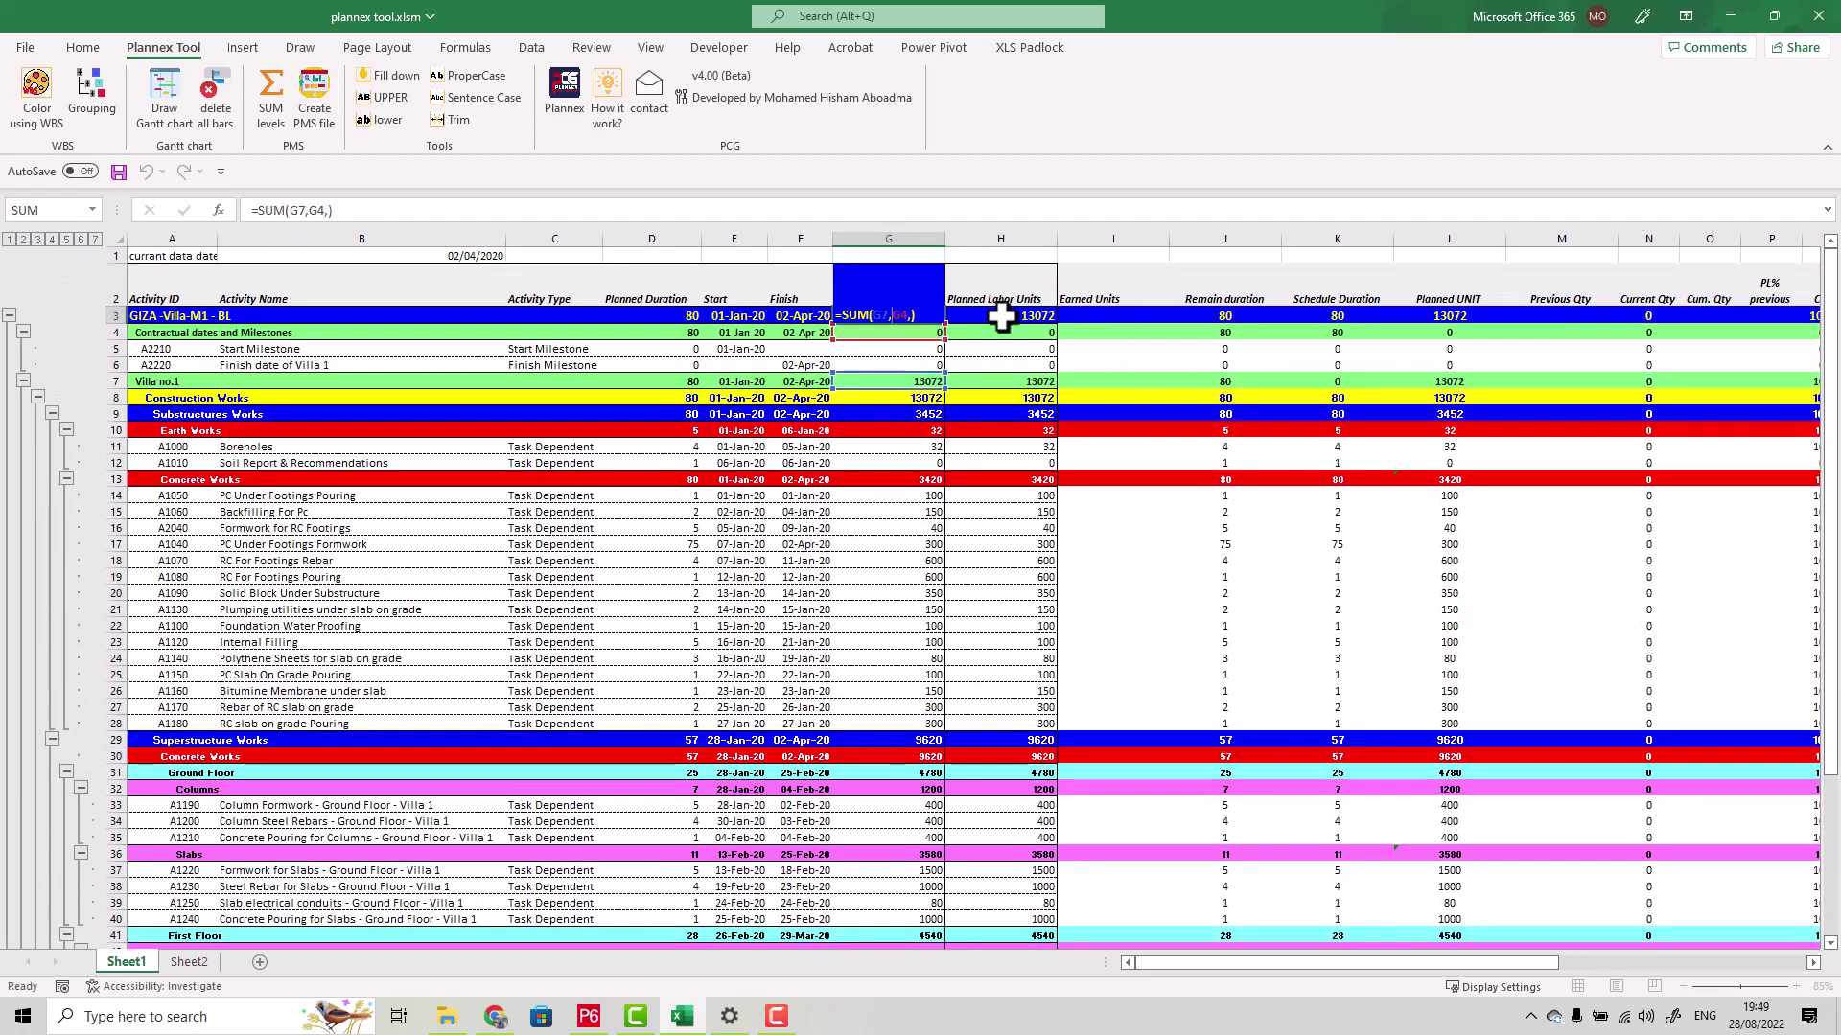
click(909, 413)
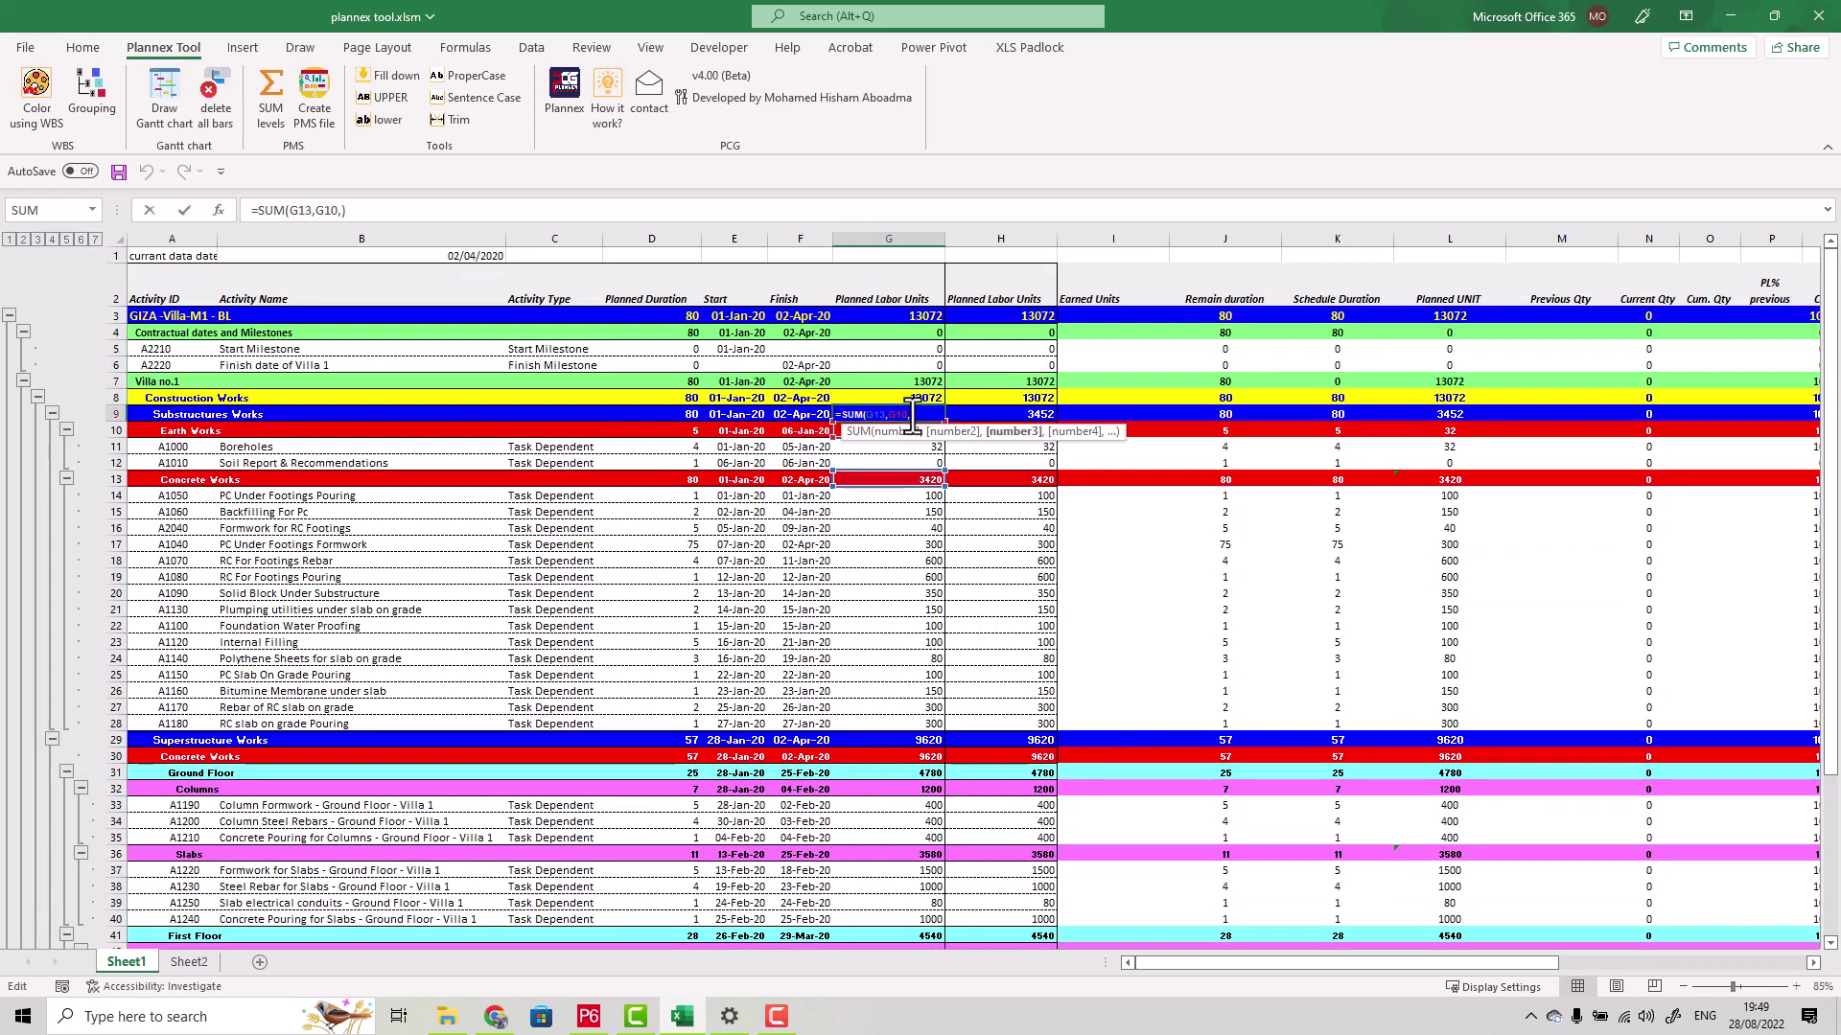
Examine the Earned Units column and the Remain duration formula in J3, including its start, finish and weekend arguments
click(1081, 291)
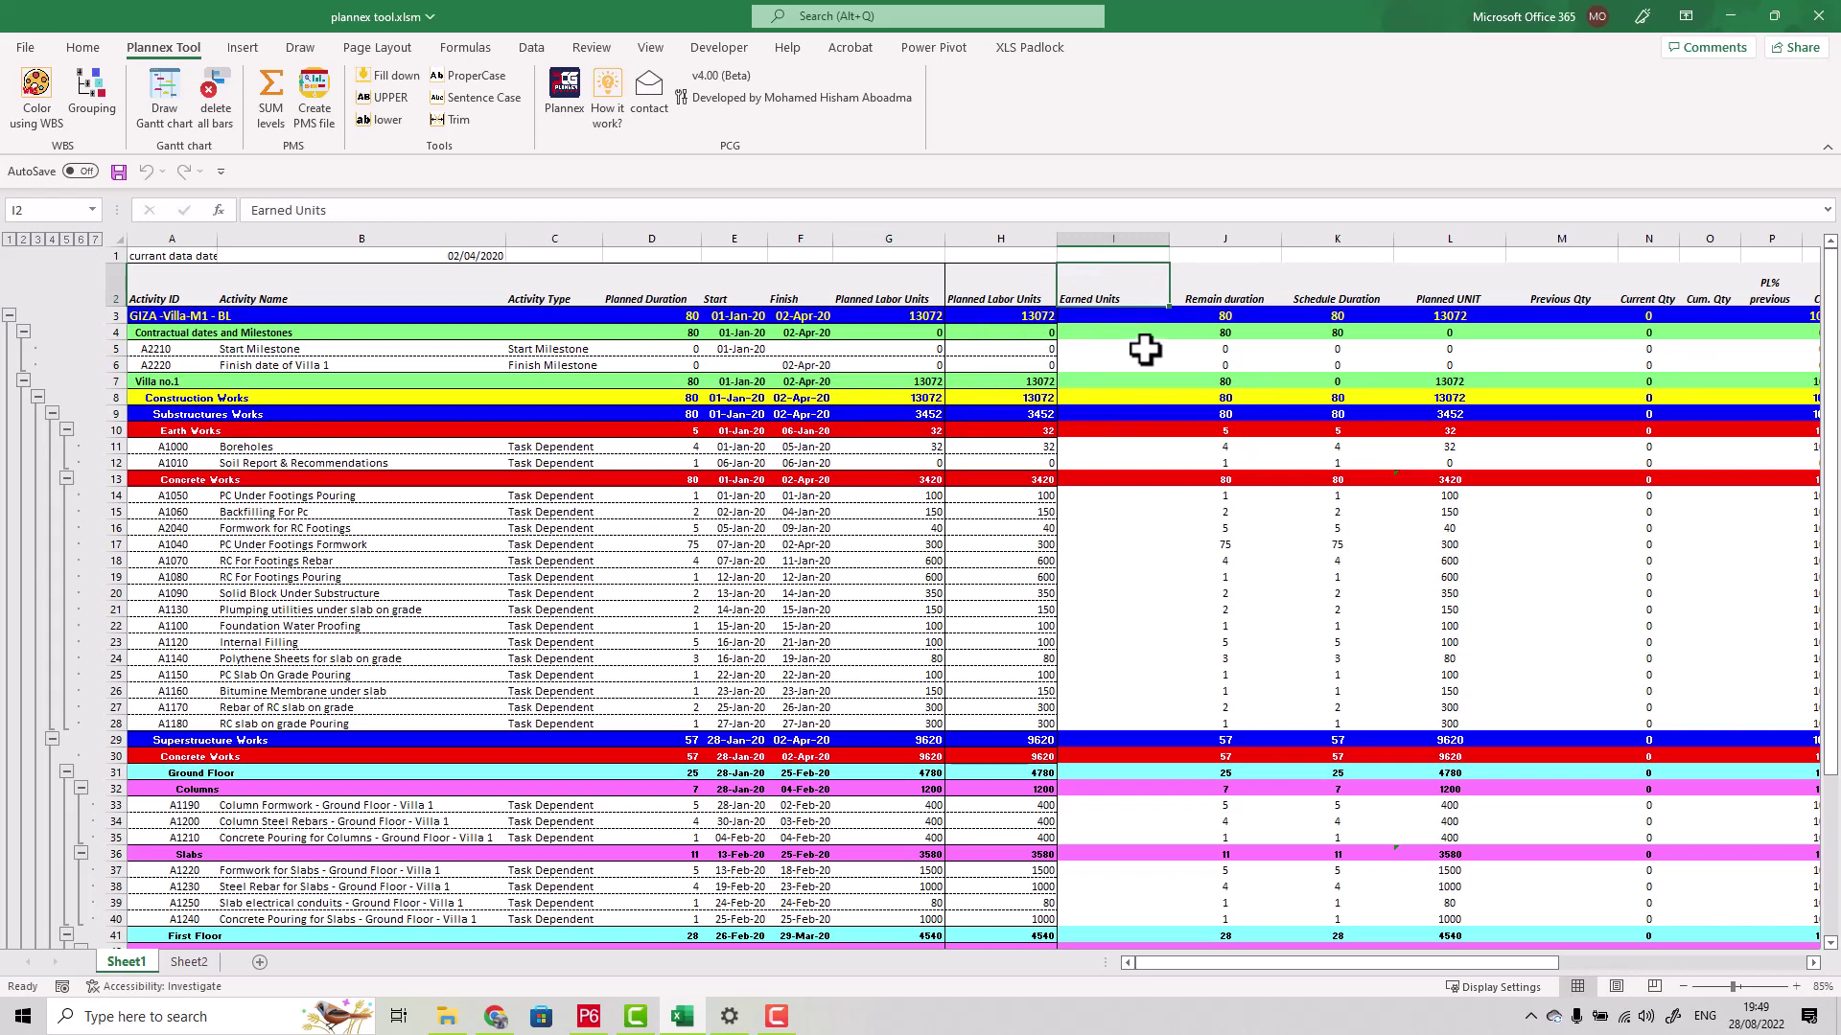
click(1113, 316)
drag(1302, 961, 1329, 962)
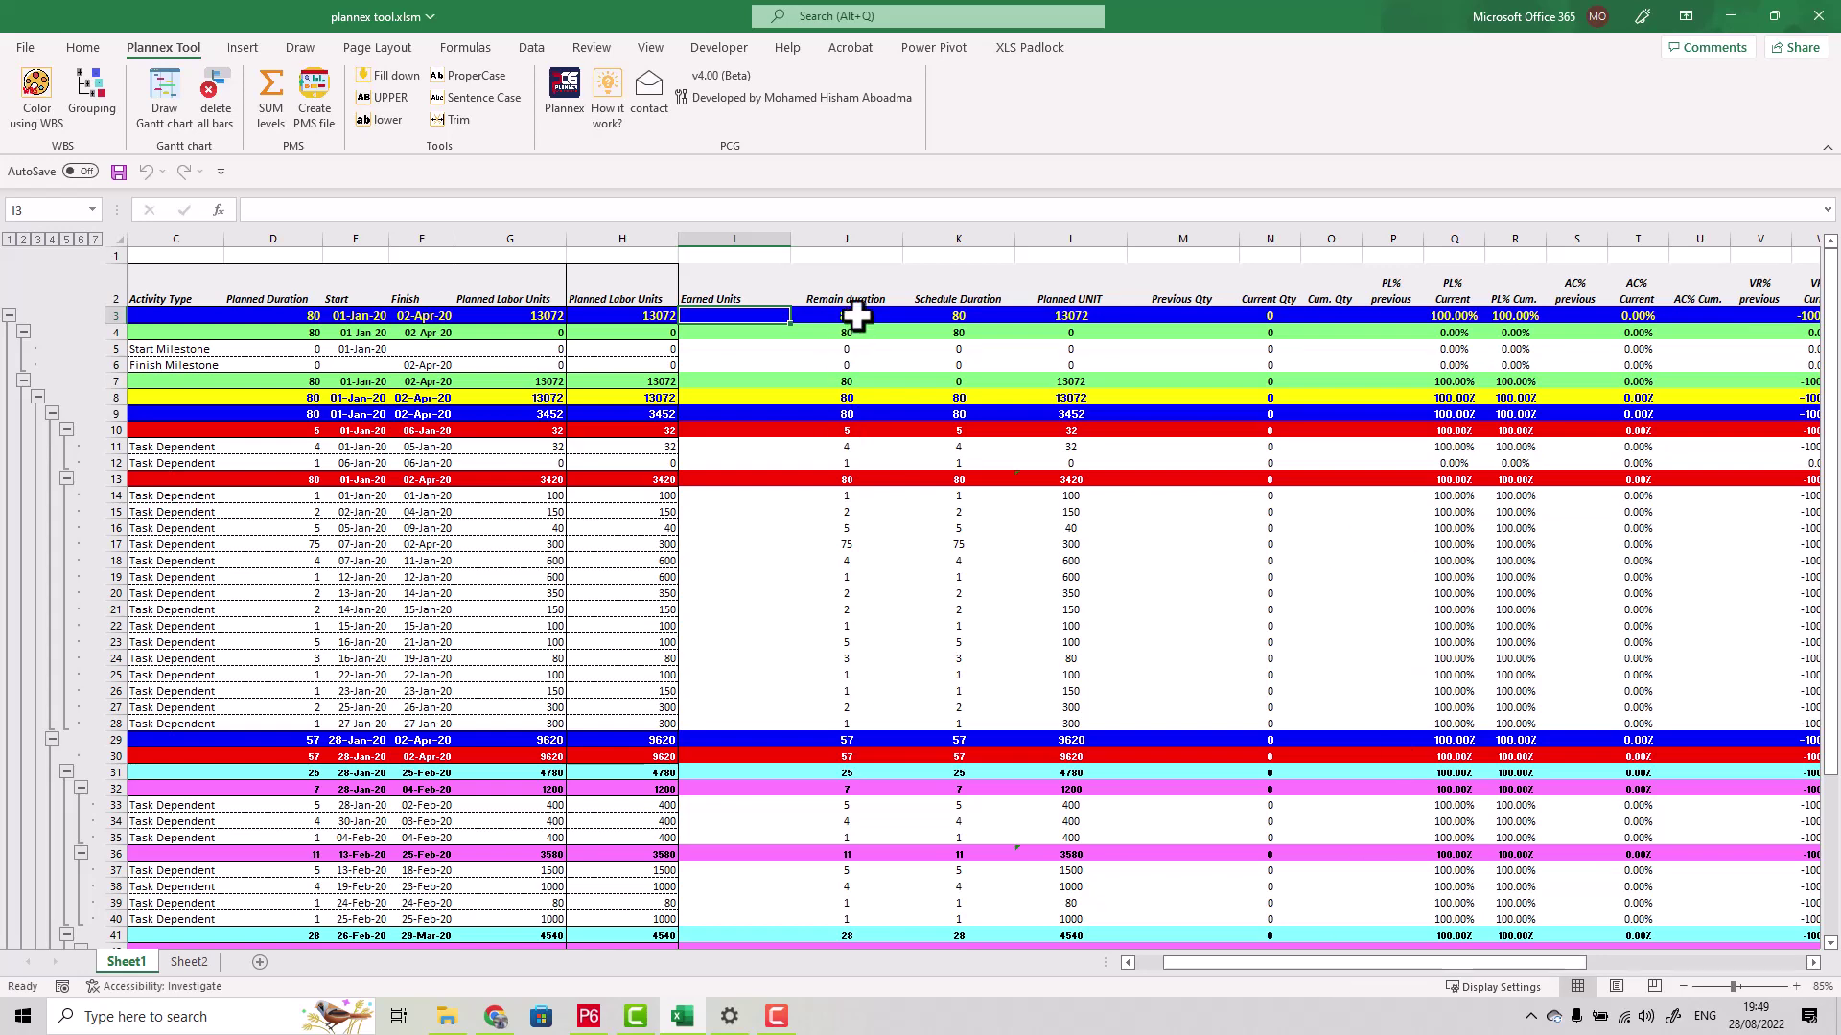
key(F2)
text(=NETWORKDAYS.INTL(E3,F3,16))
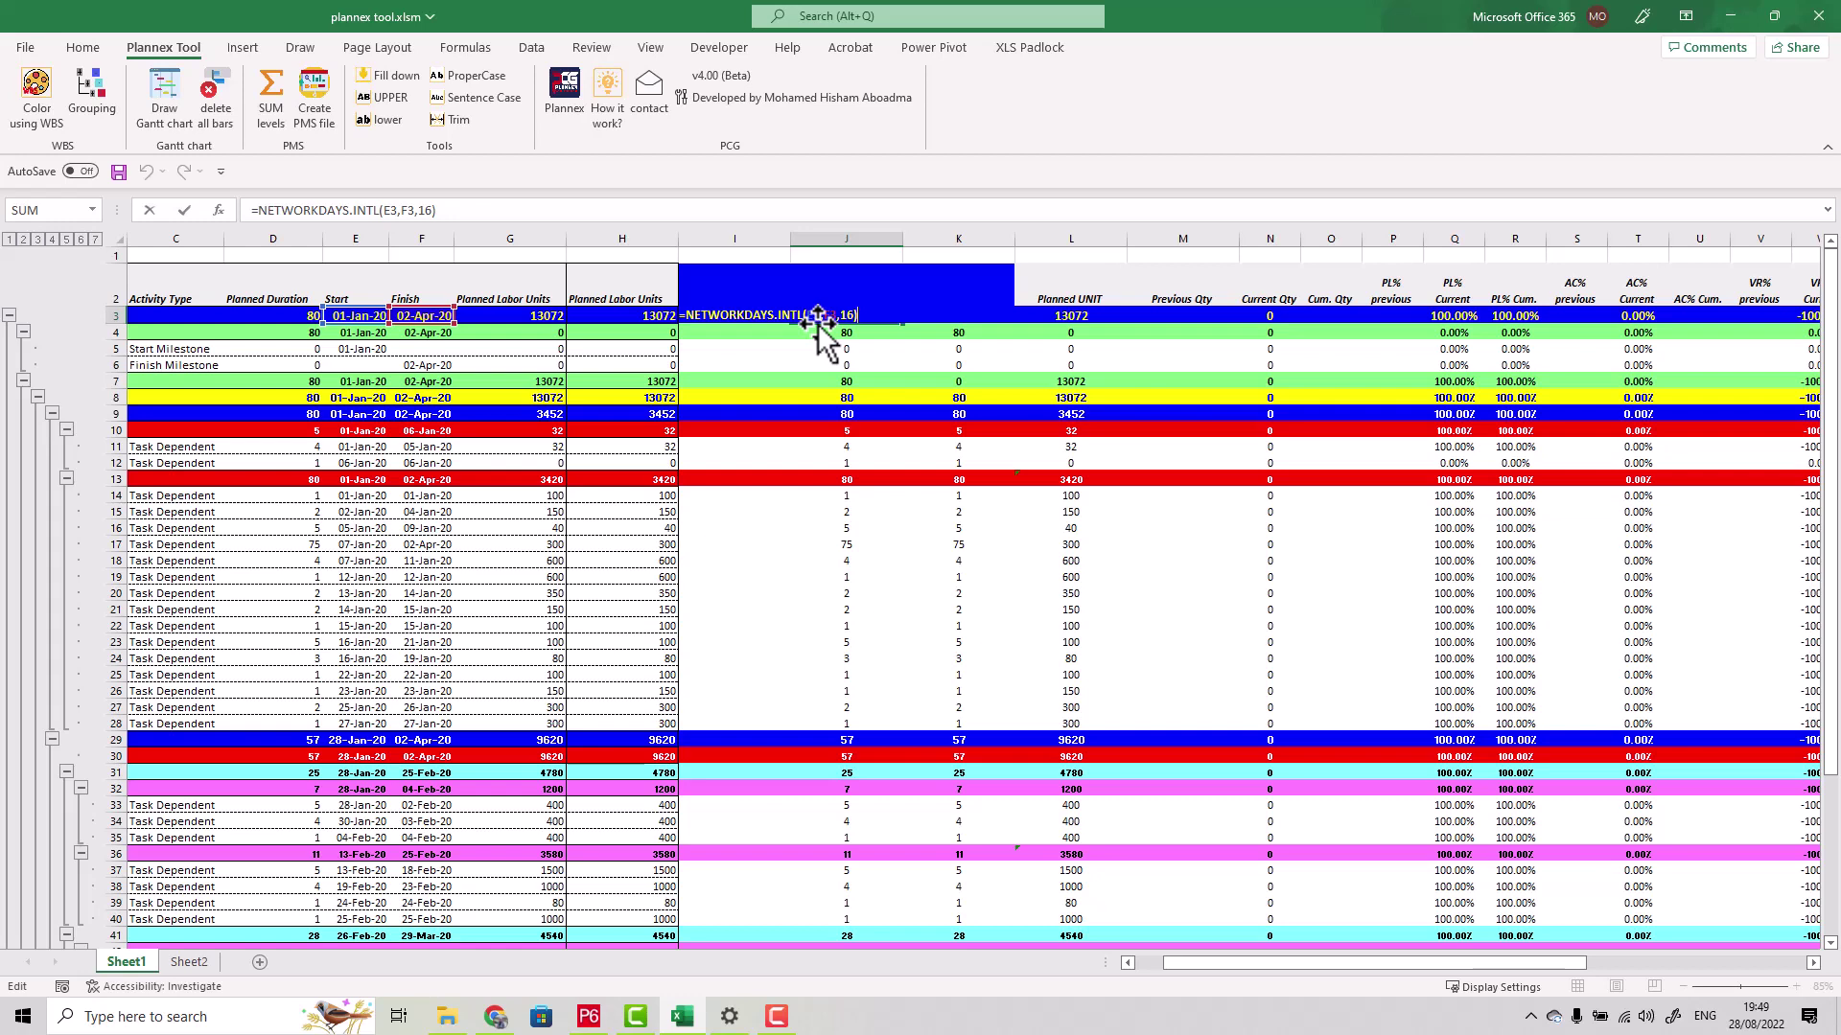
key(Escape)
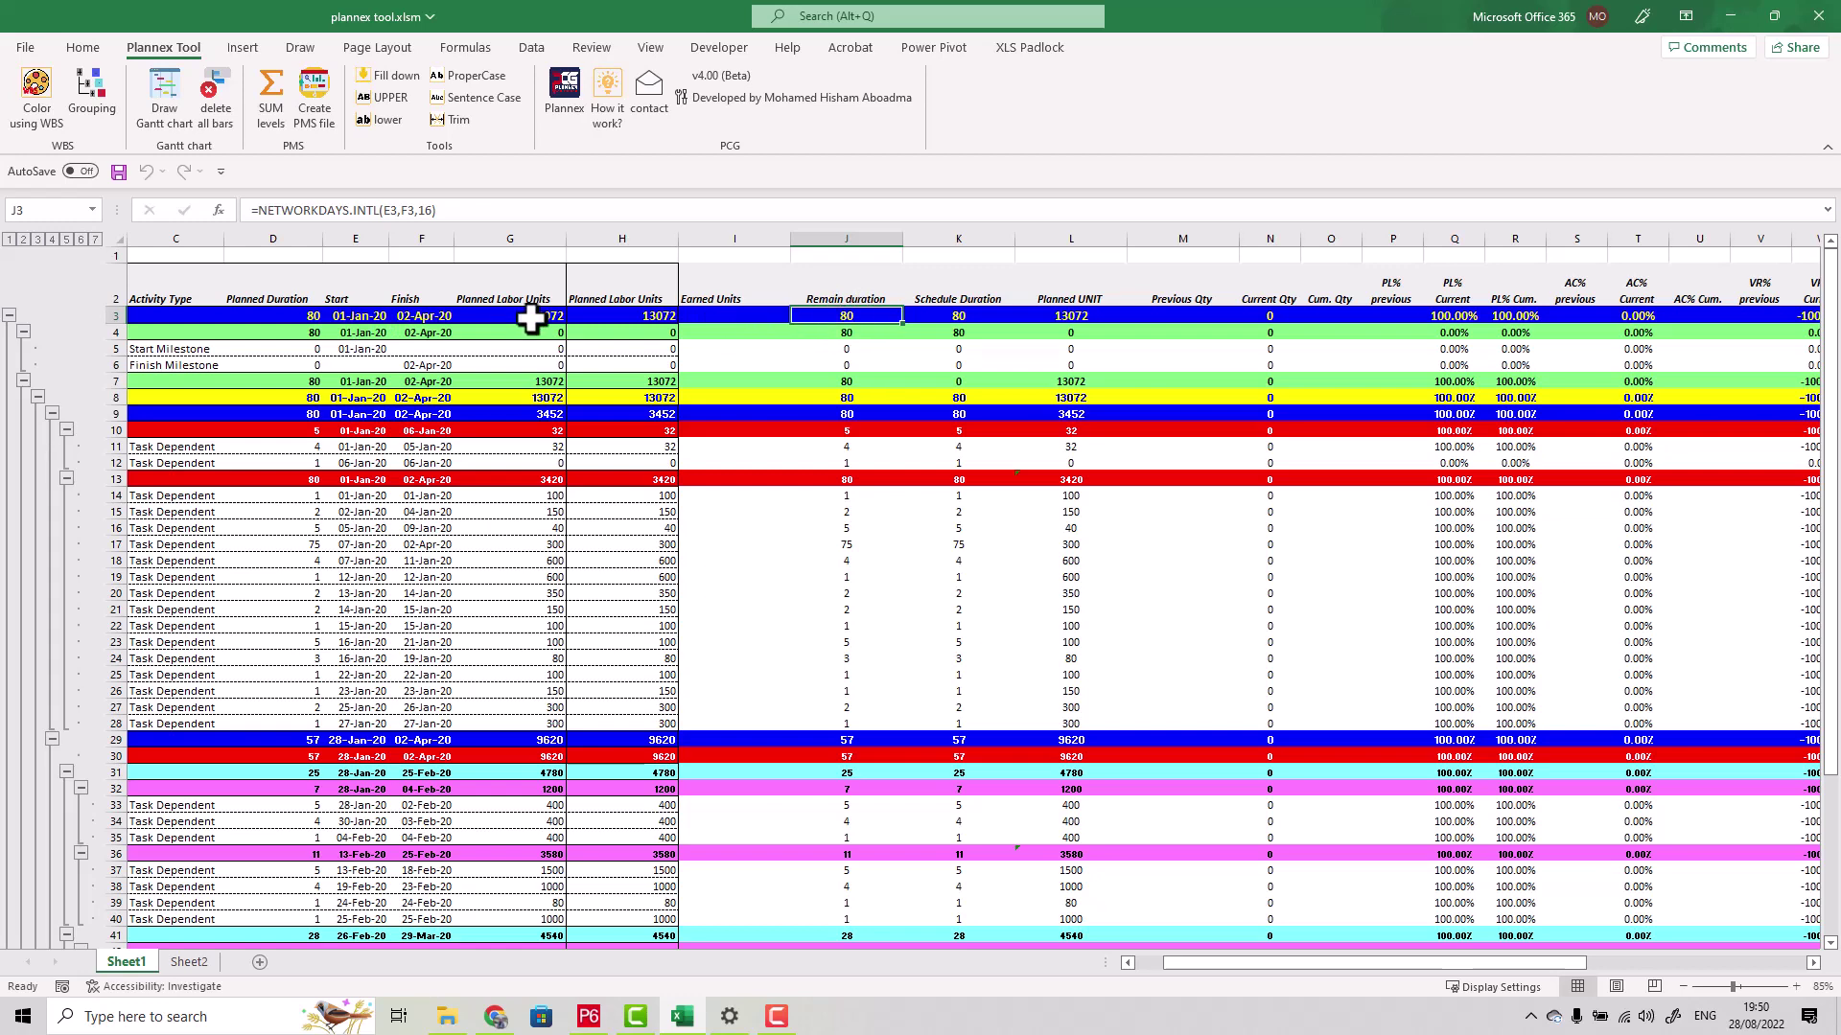
click(422, 211)
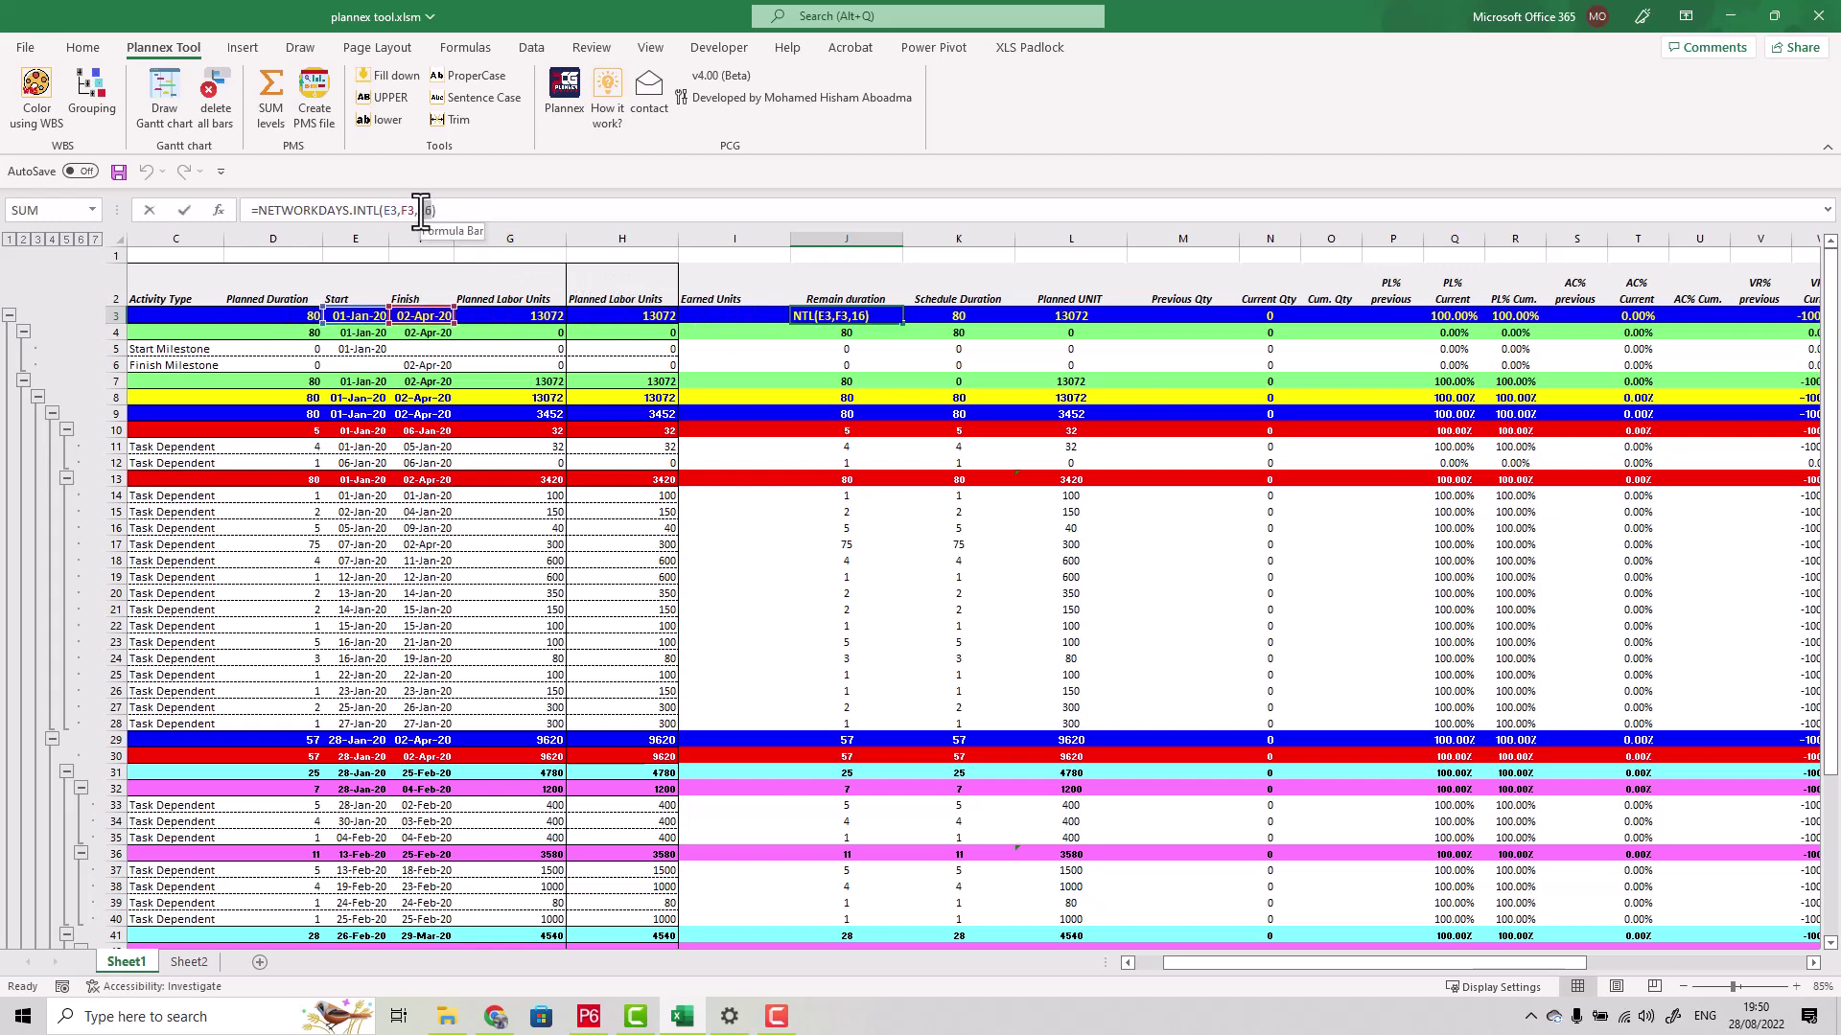
key(Escape)
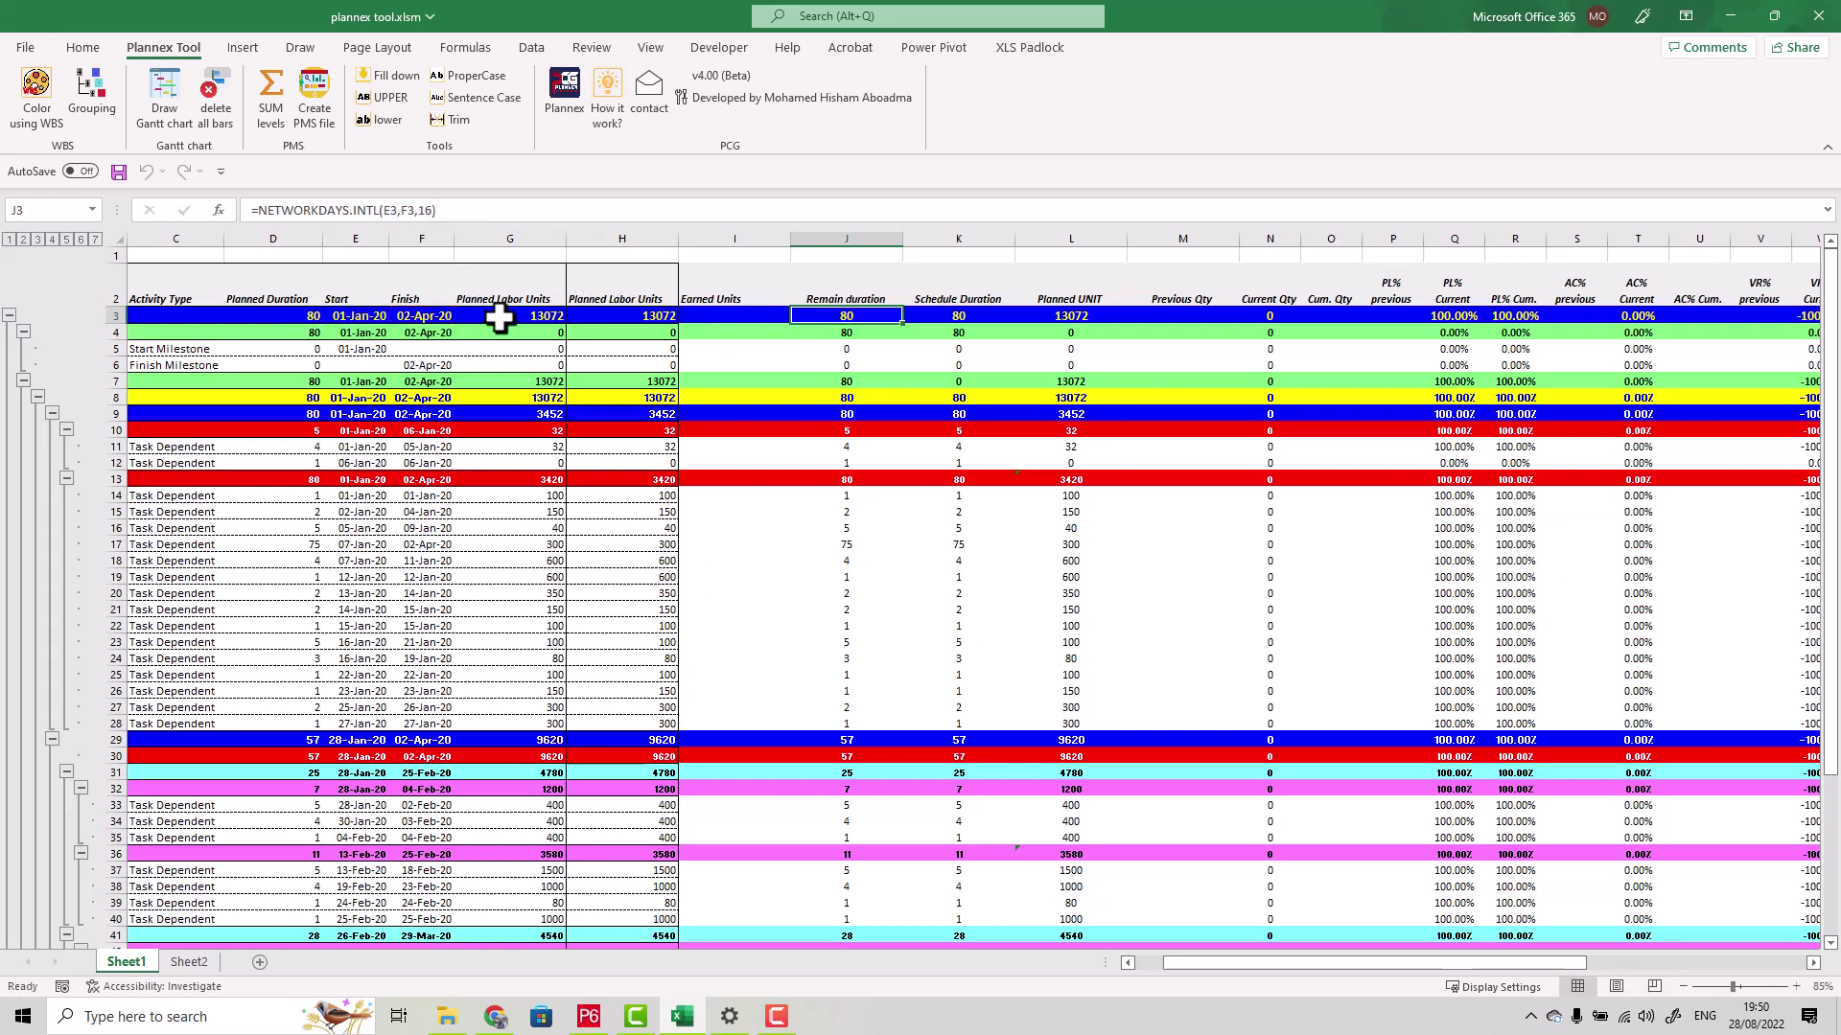
drag(504, 317, 518, 395)
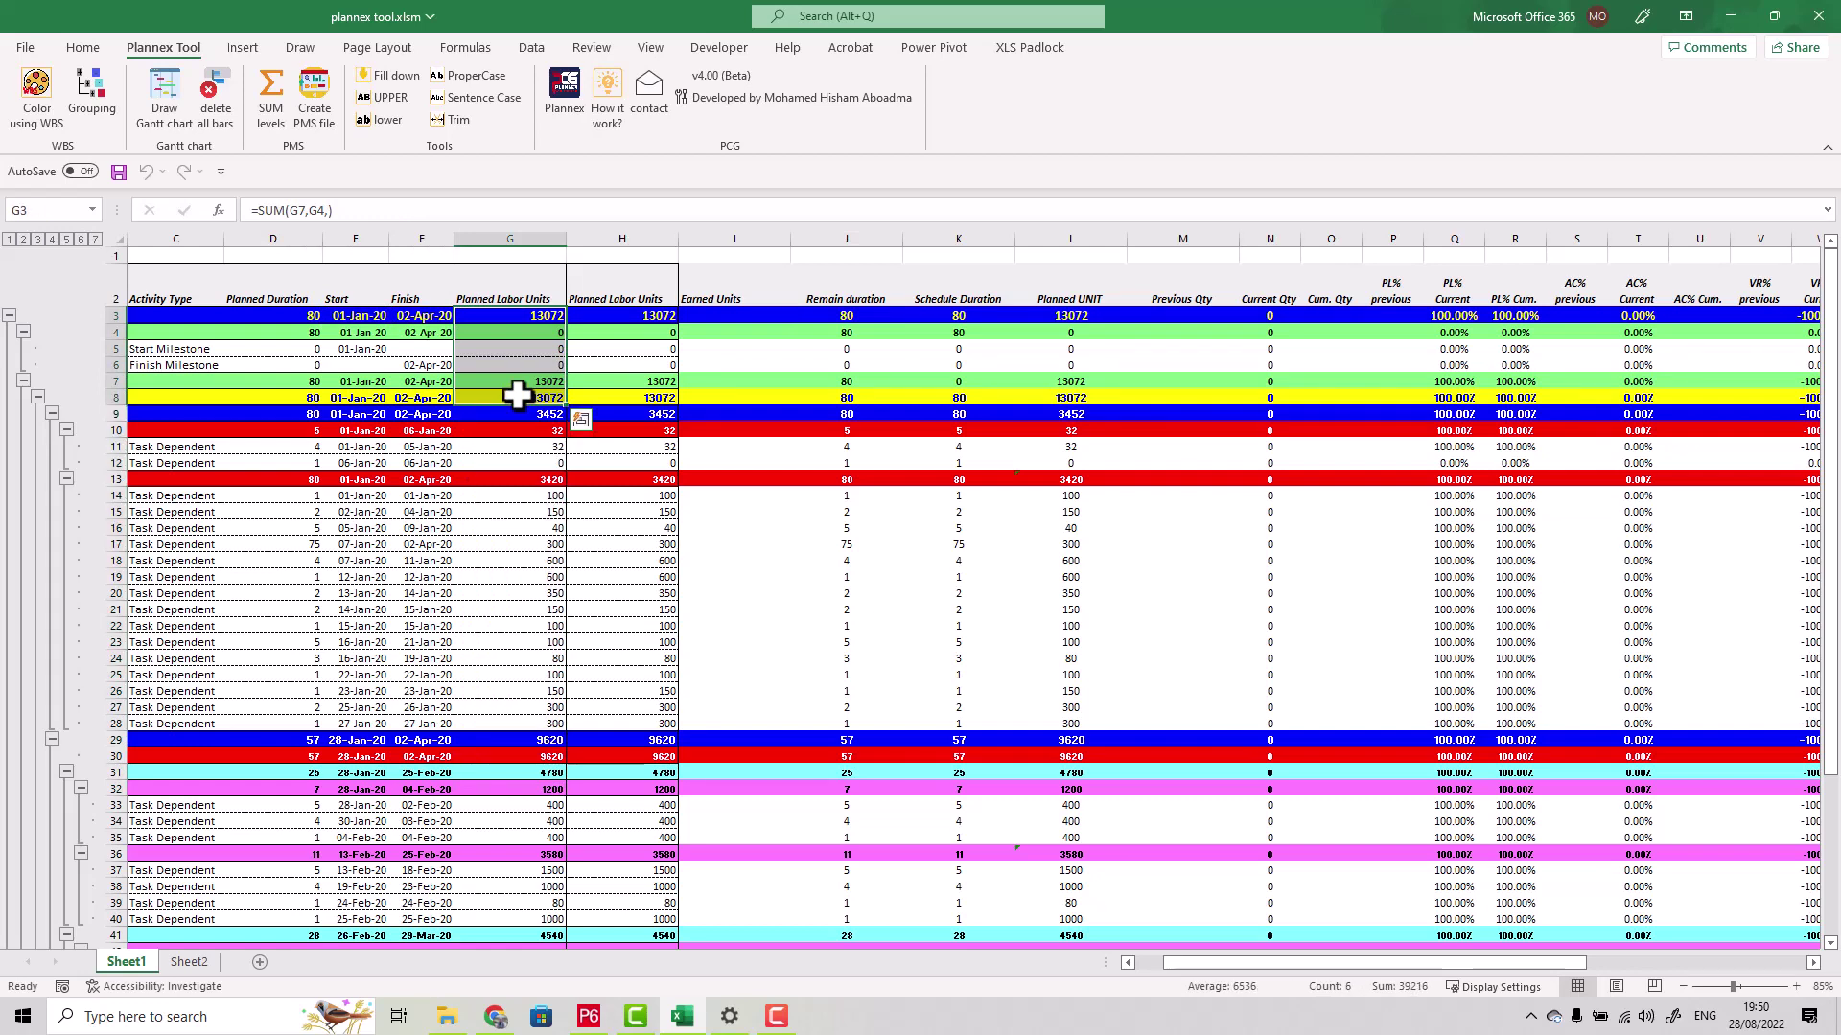
double_click(852, 316)
key(Escape)
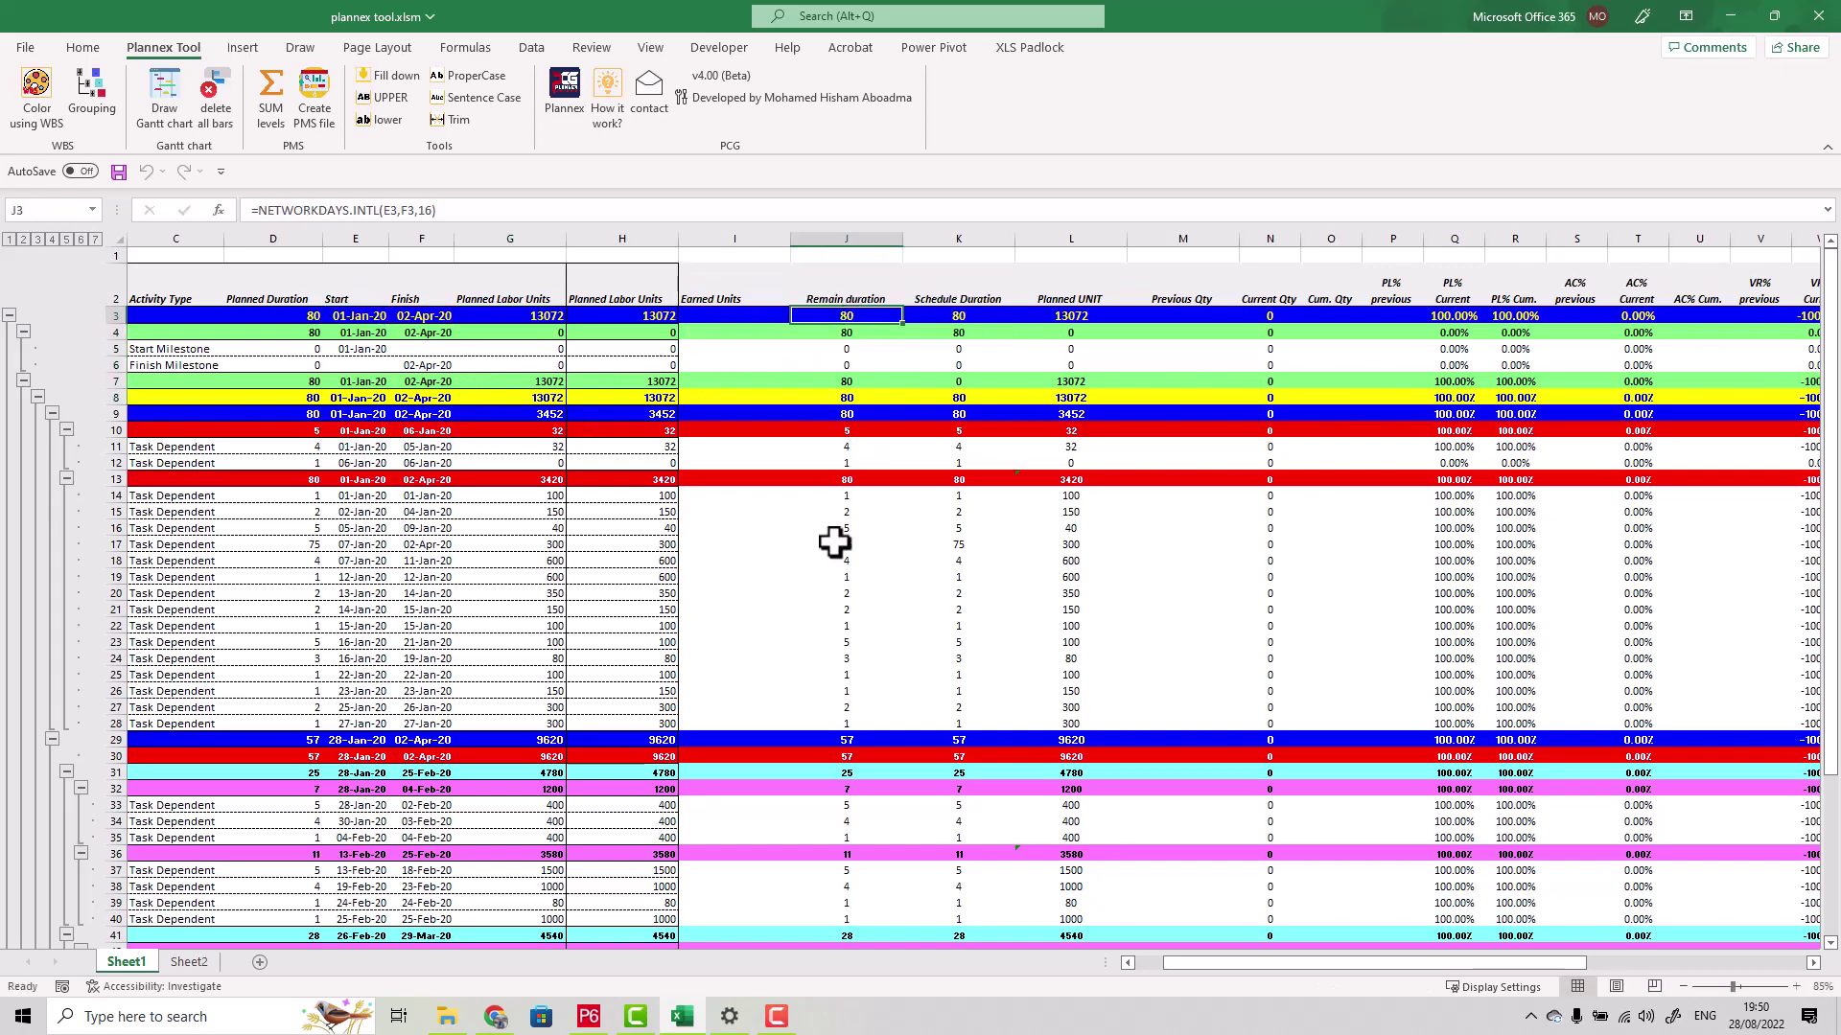
Review the Remain duration column from the project row down to the last activities, including the milestone rows
scroll(833, 537, down, 2)
click(862, 429)
scroll(846, 574, down, 4)
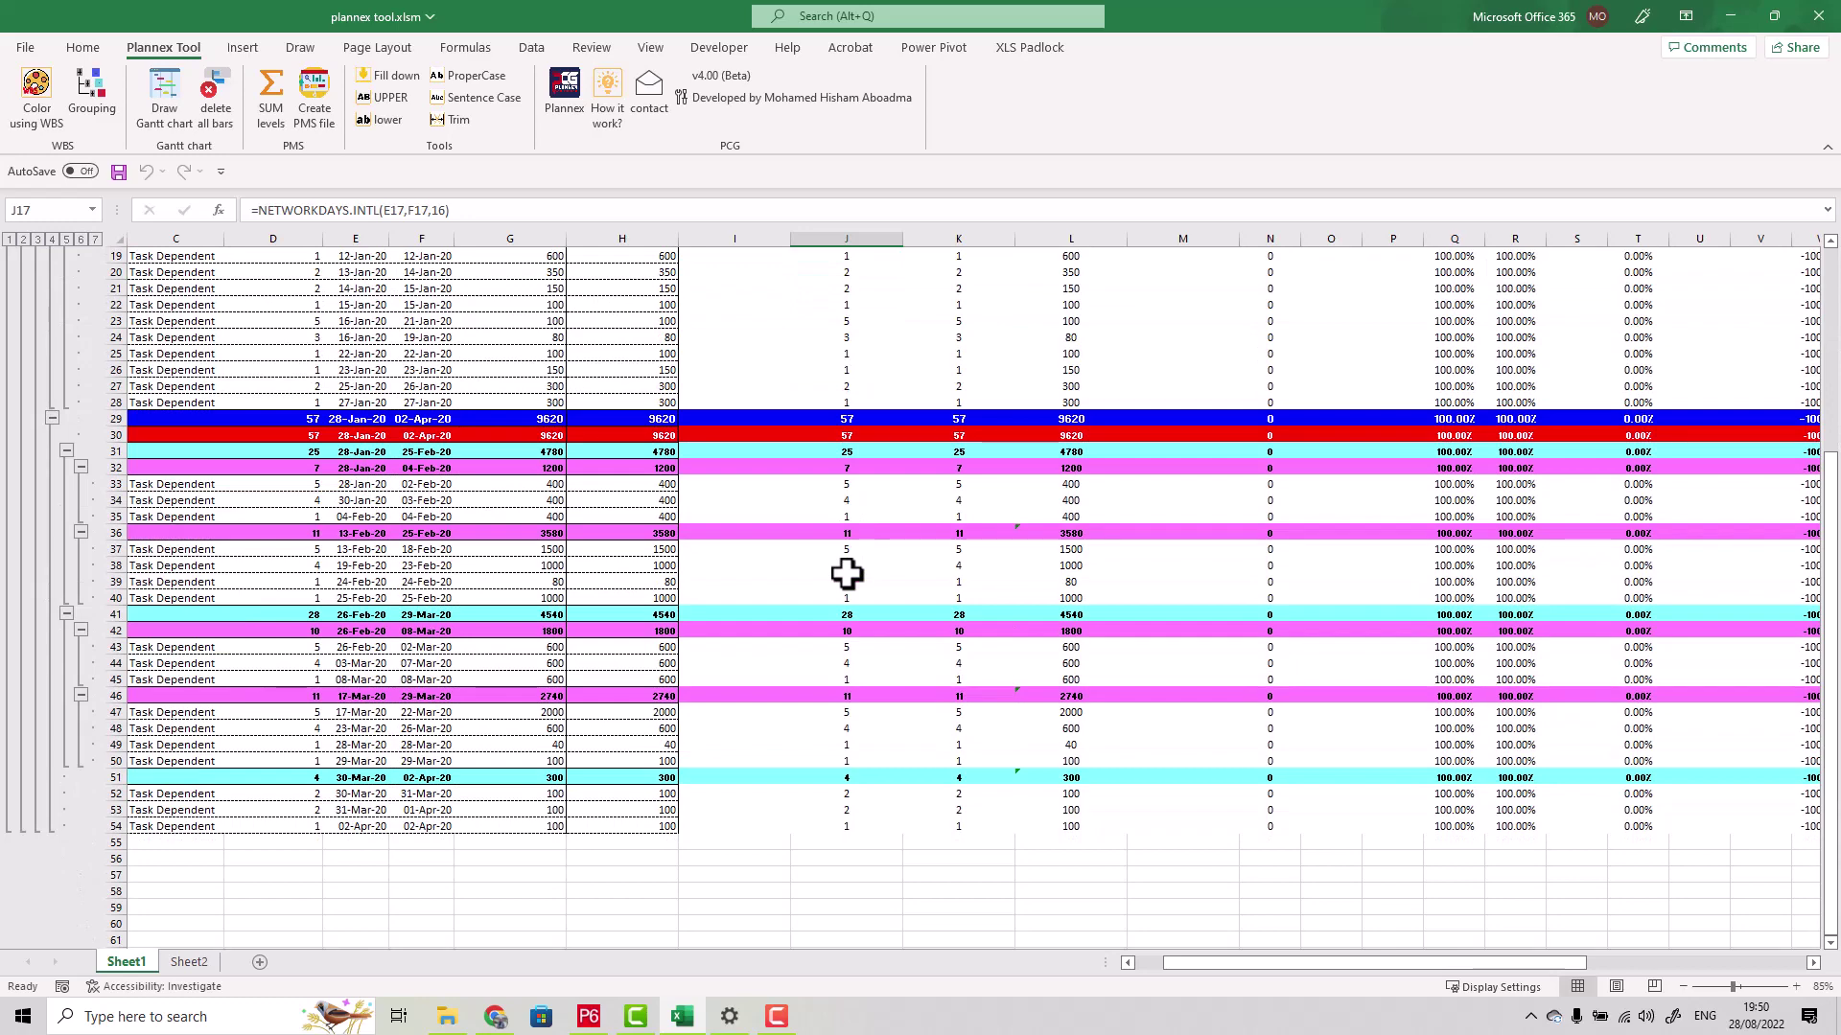
scroll(428, 270, up, 5)
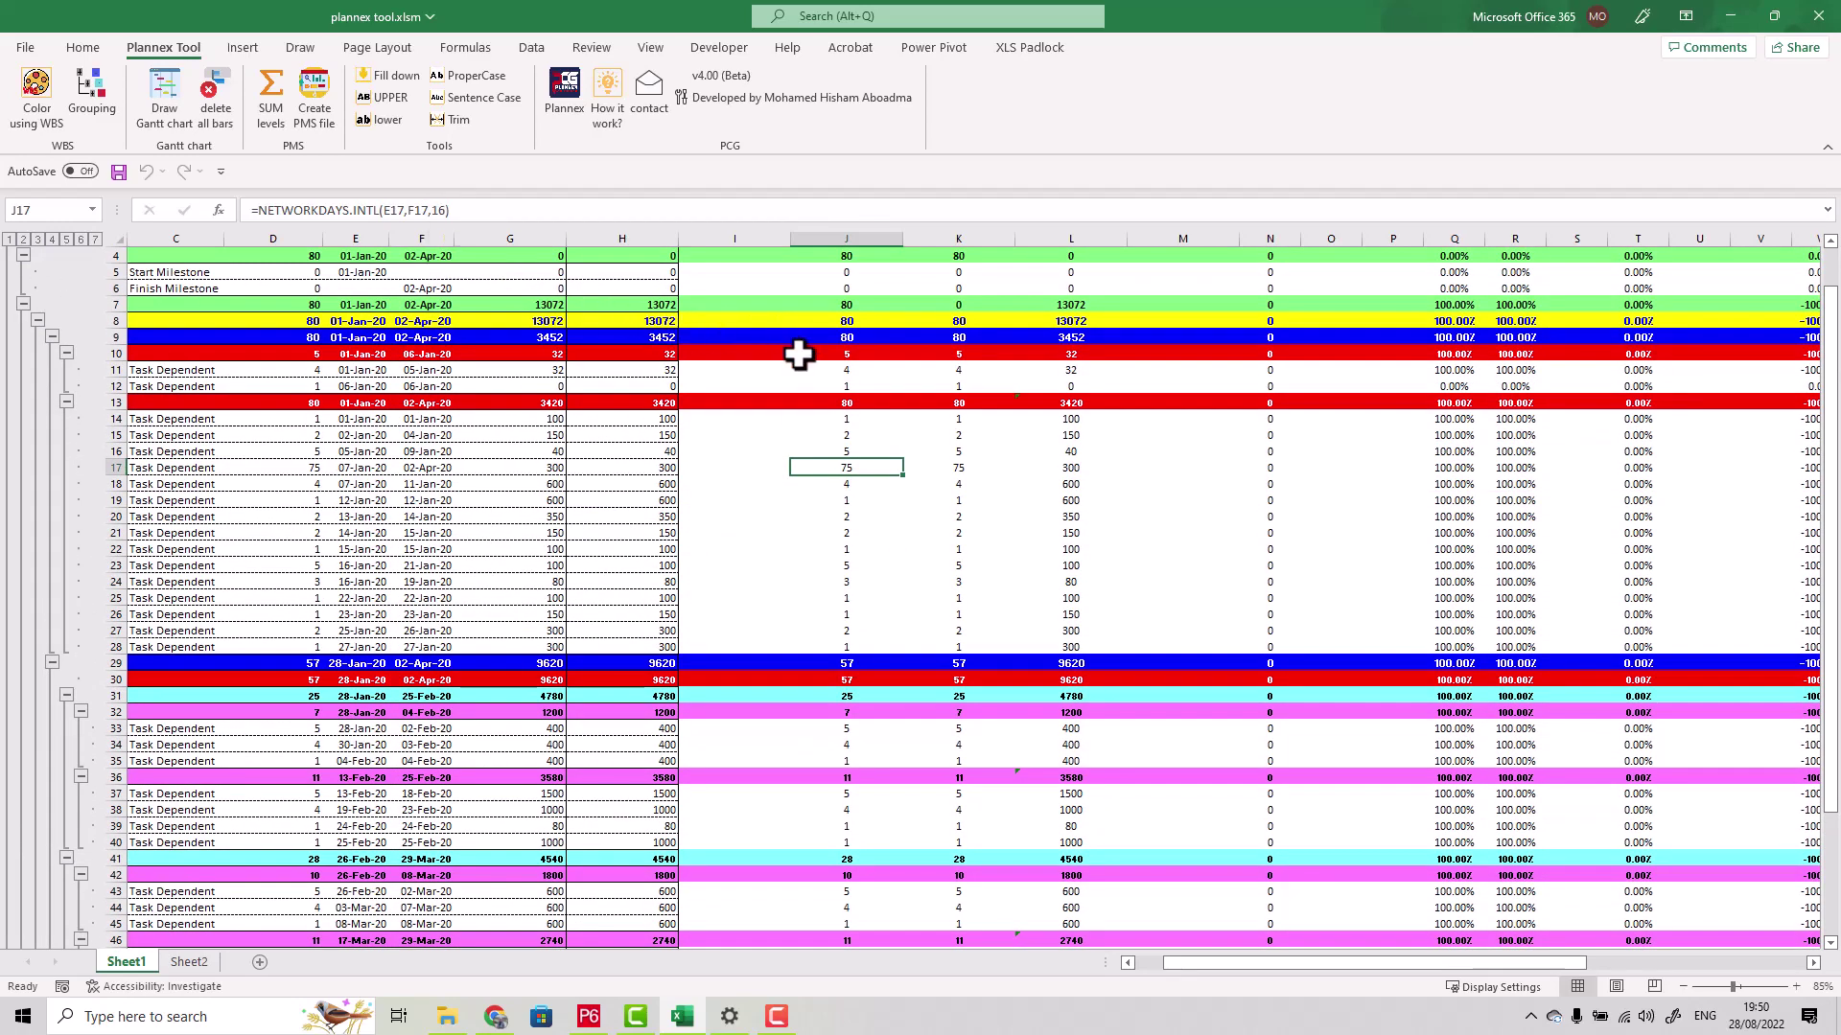
scroll(383, 350, up, 1)
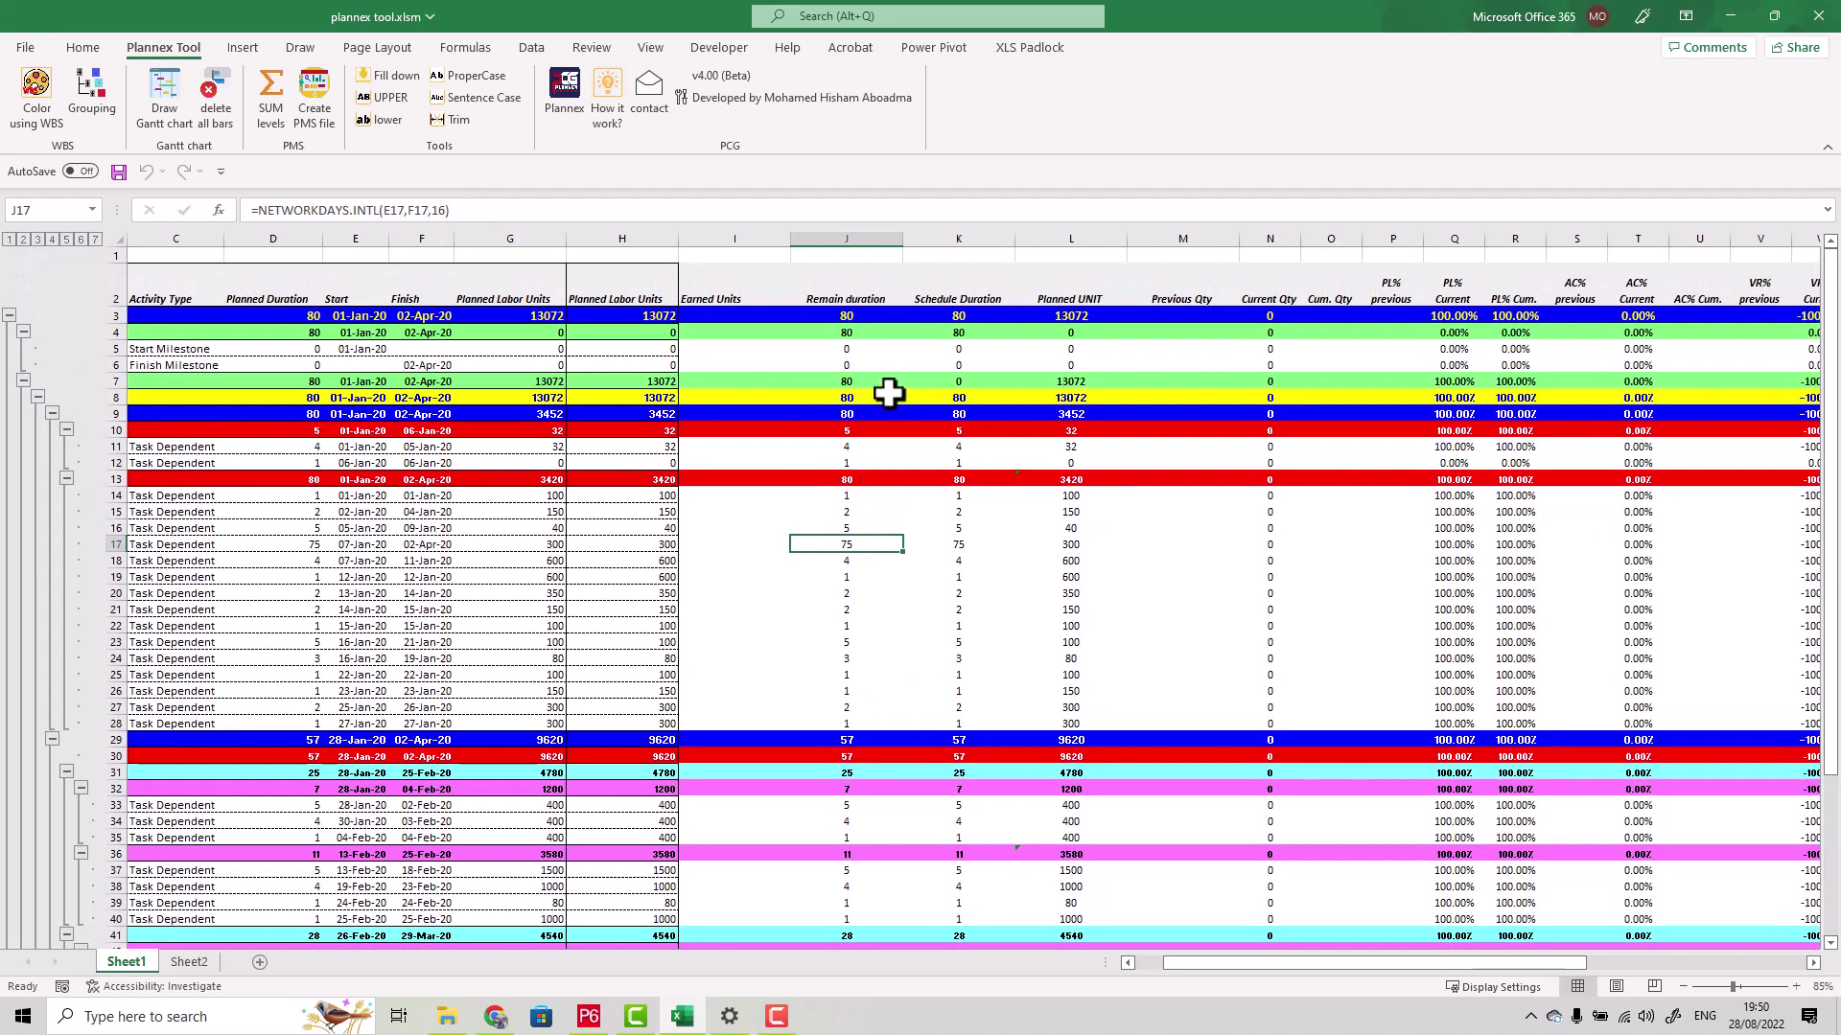
click(868, 349)
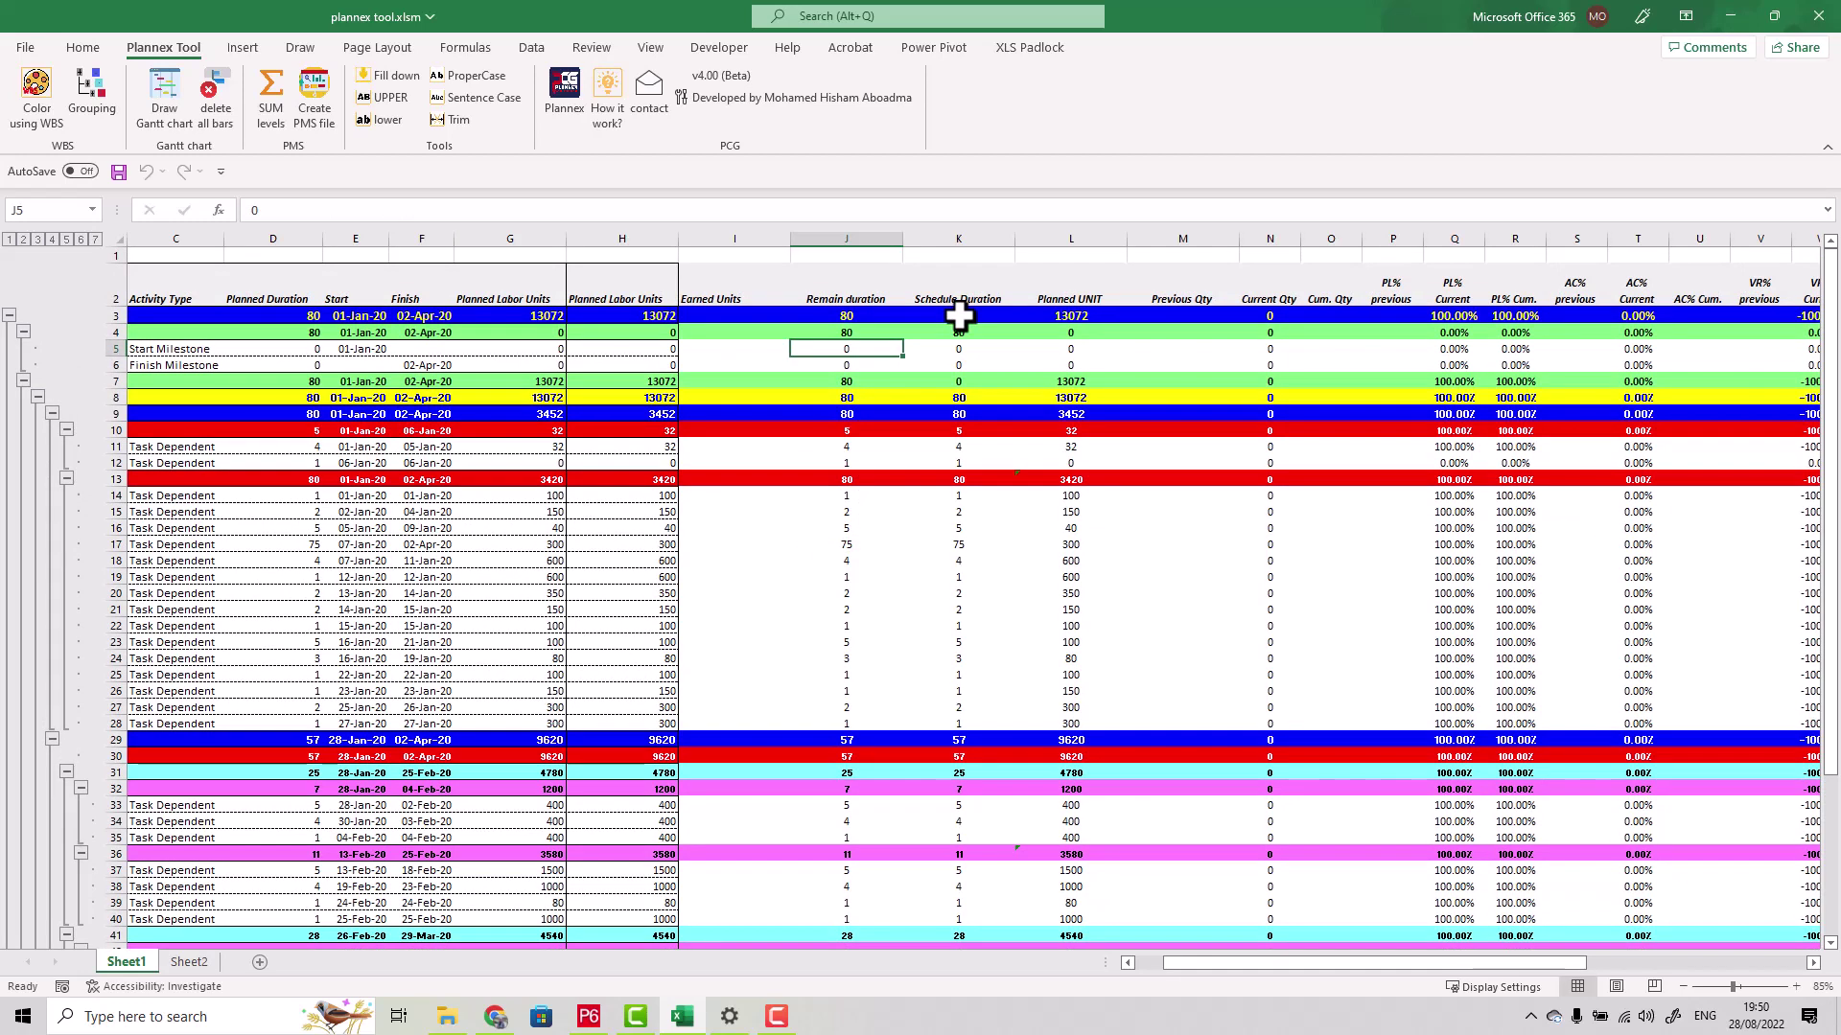
click(849, 332)
click(851, 315)
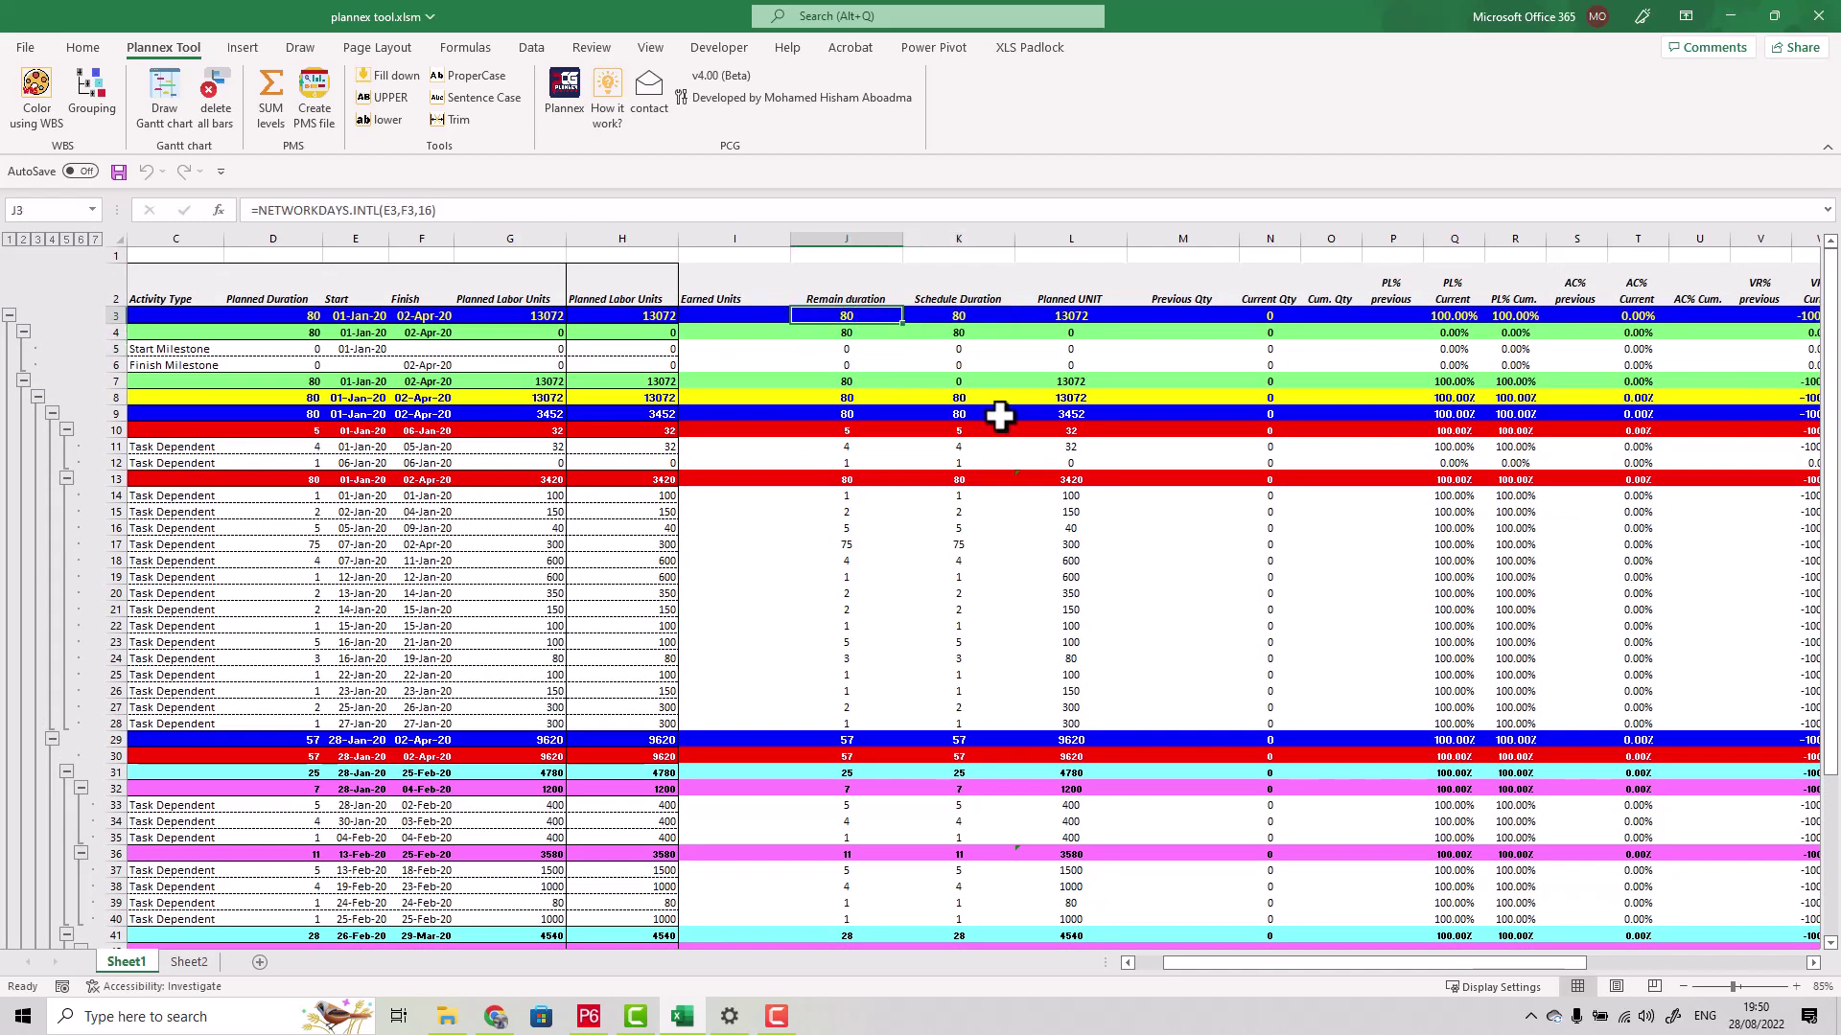
Check the current data date against the project finish date in F3, and set the data date in B1 to 1-2-20
drag(1176, 970, 1112, 966)
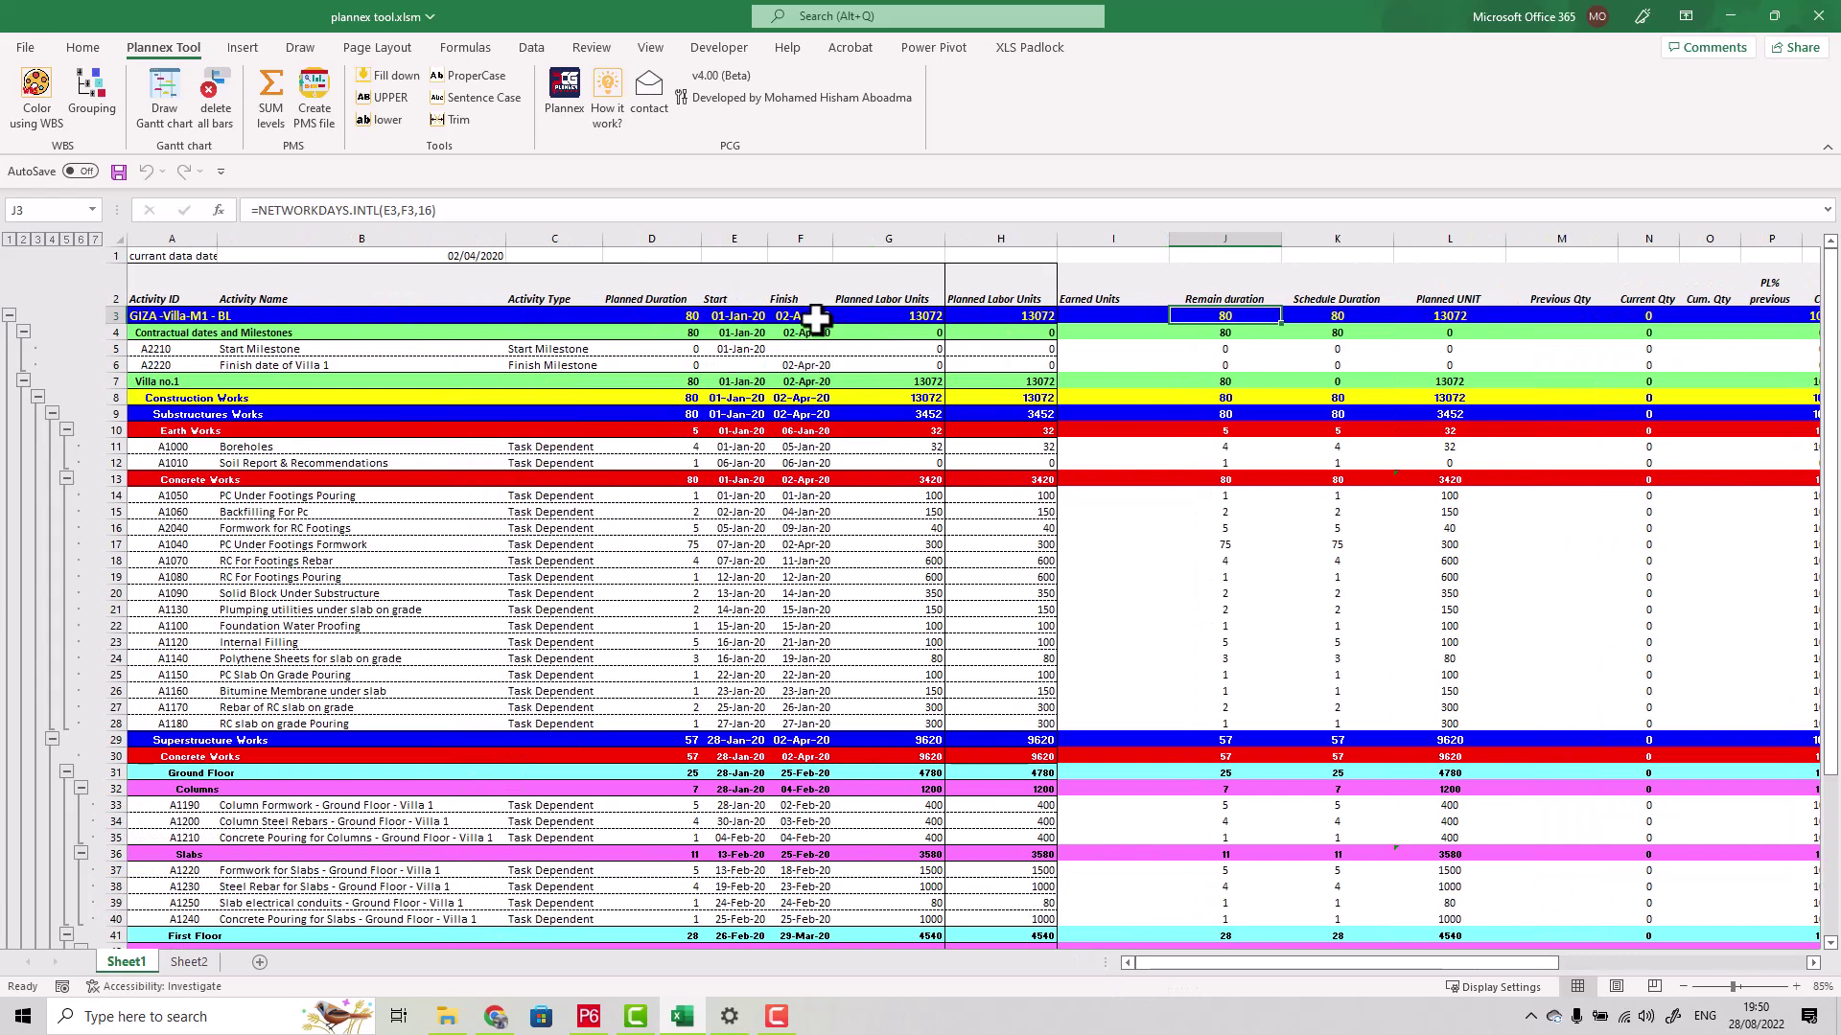
click(813, 314)
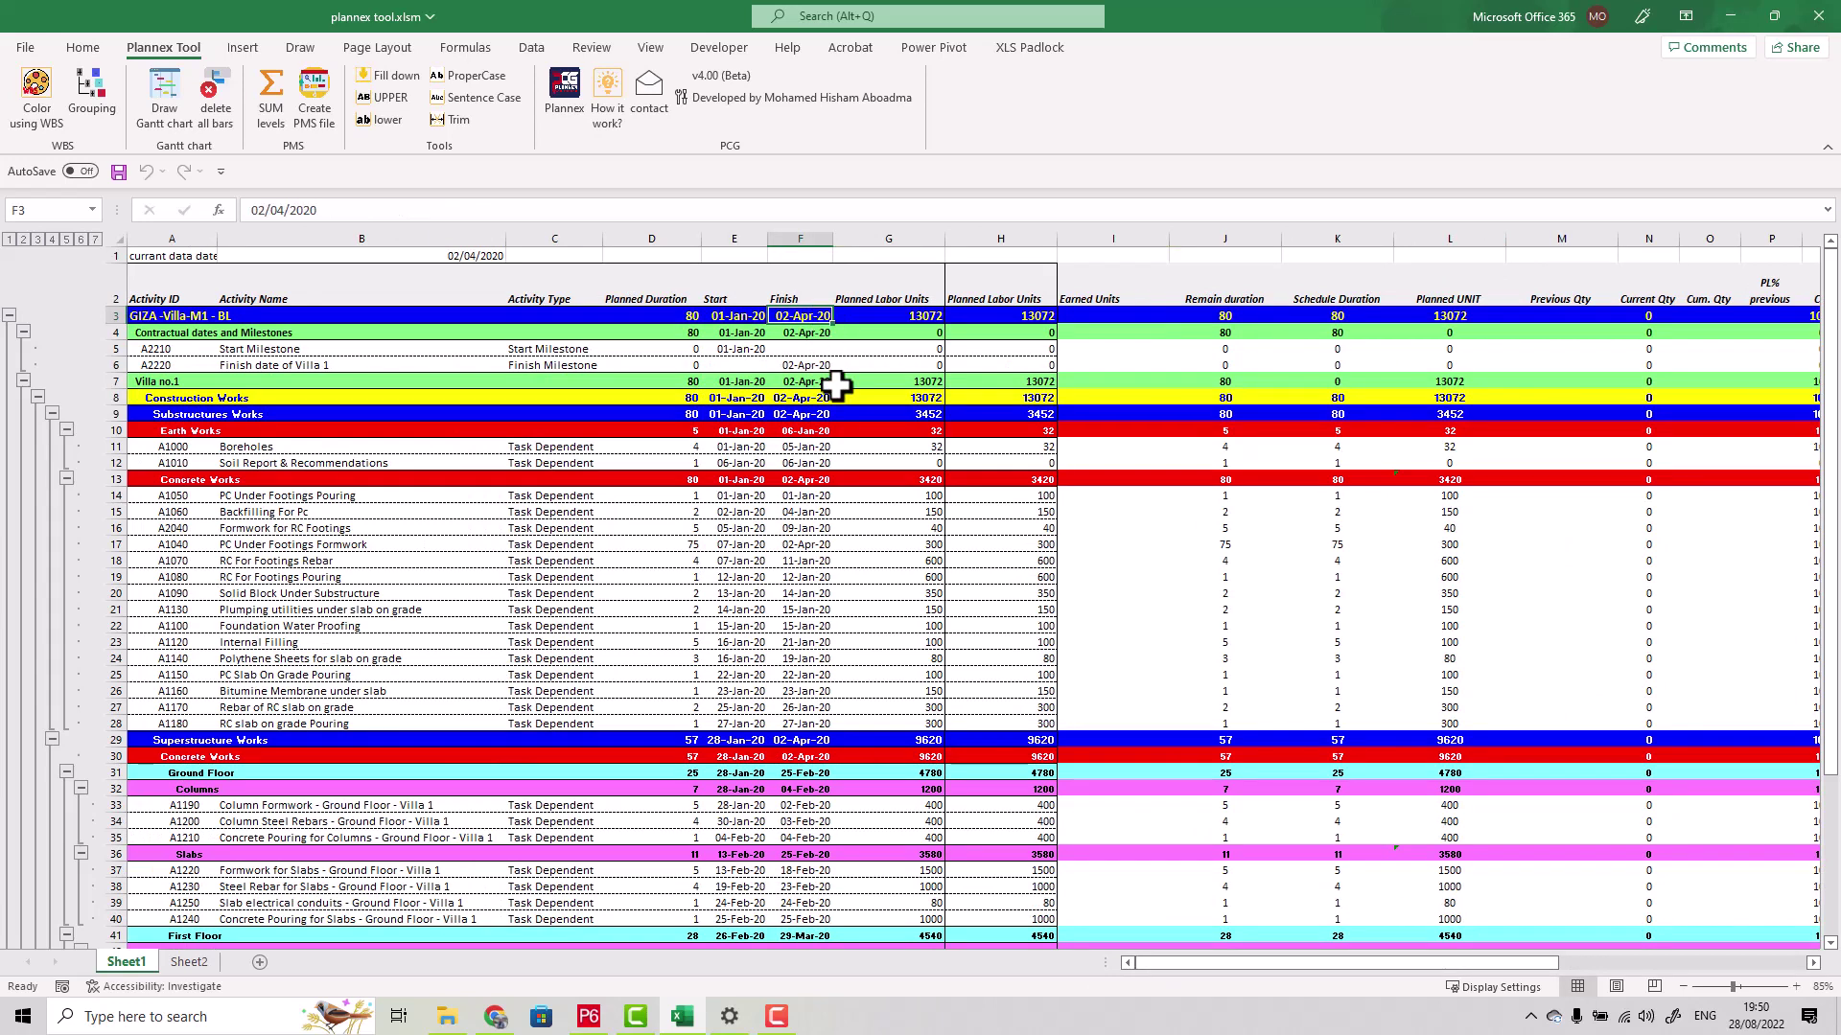
click(177, 254)
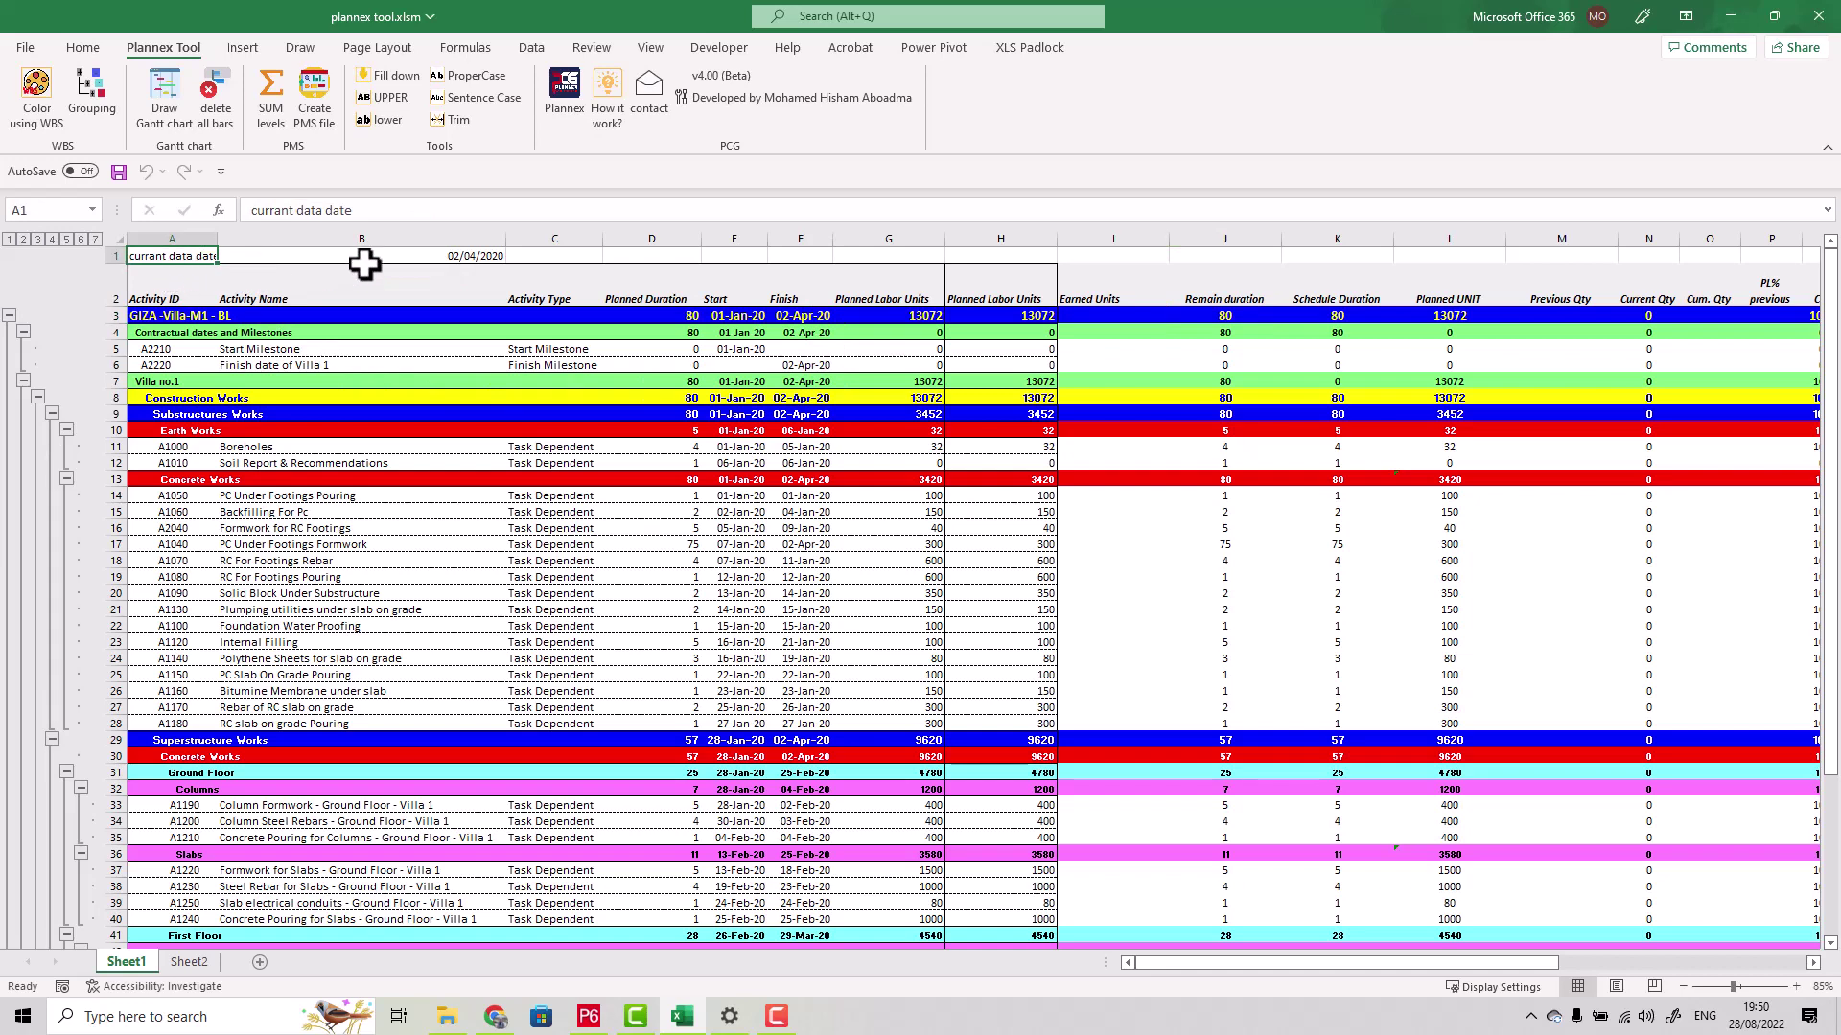
click(422, 257)
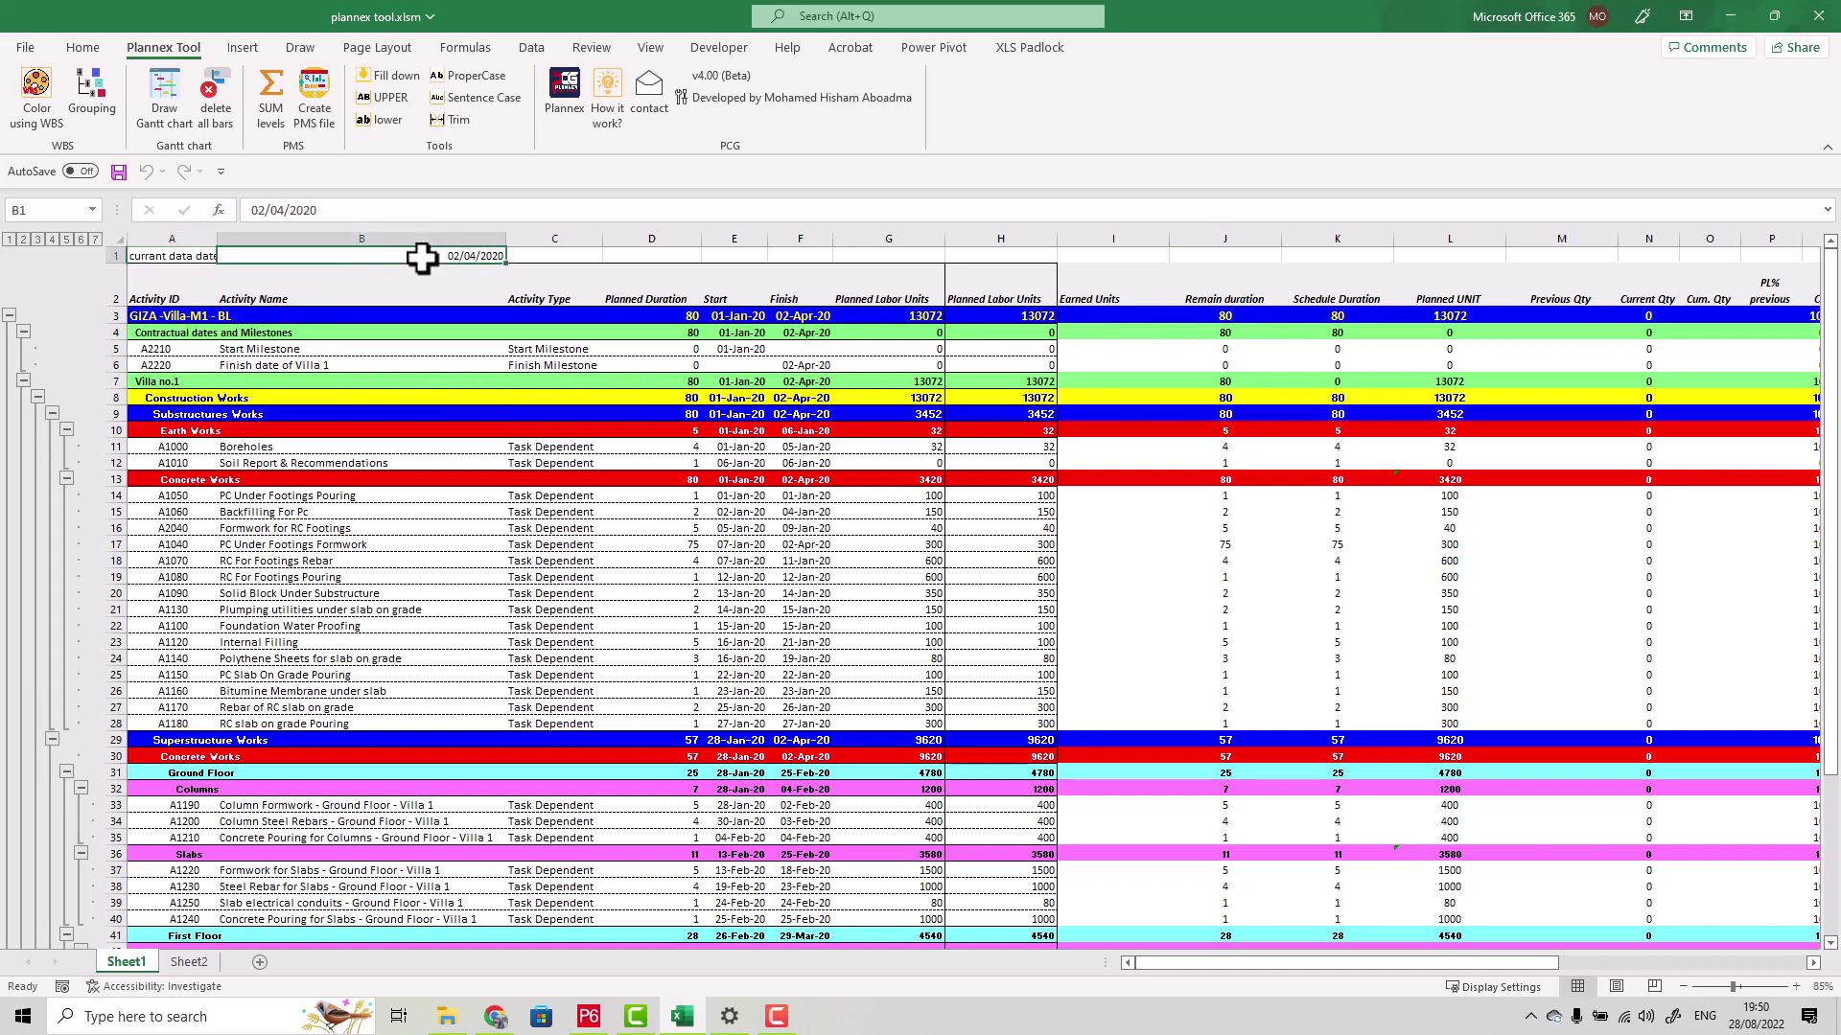
click(821, 317)
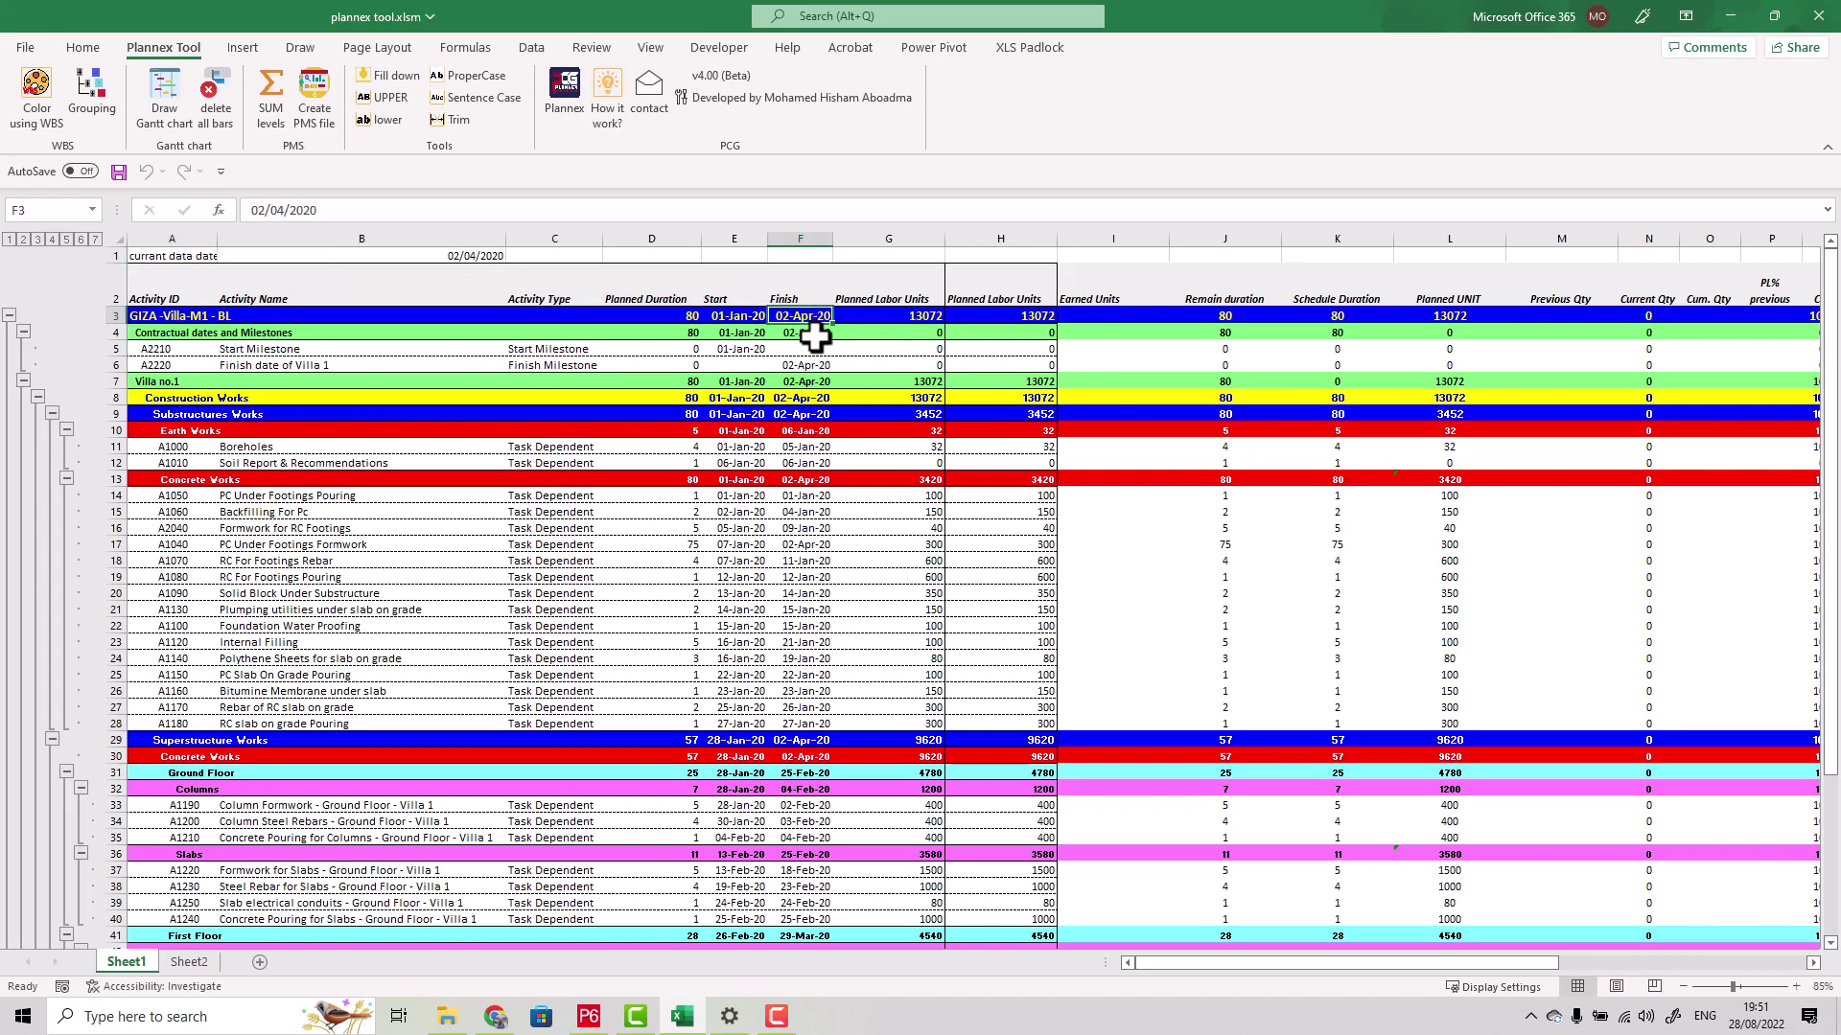
click(444, 252)
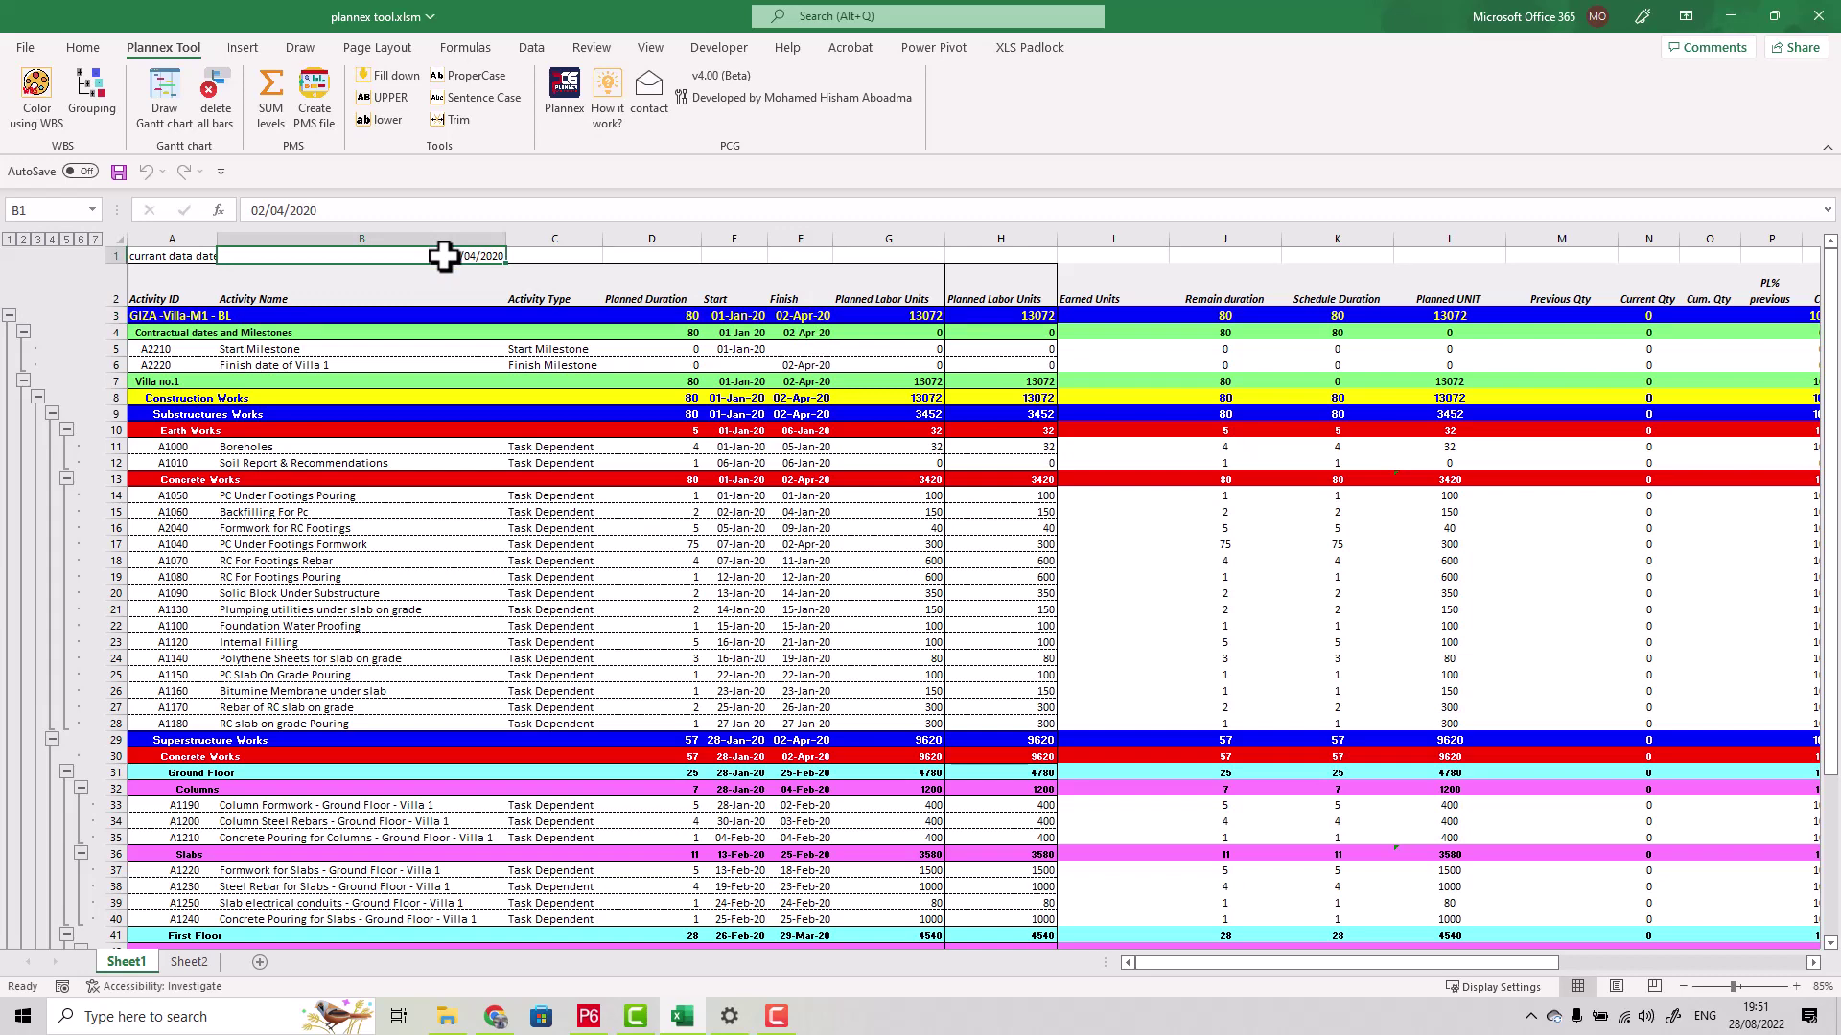
text(1-2-)
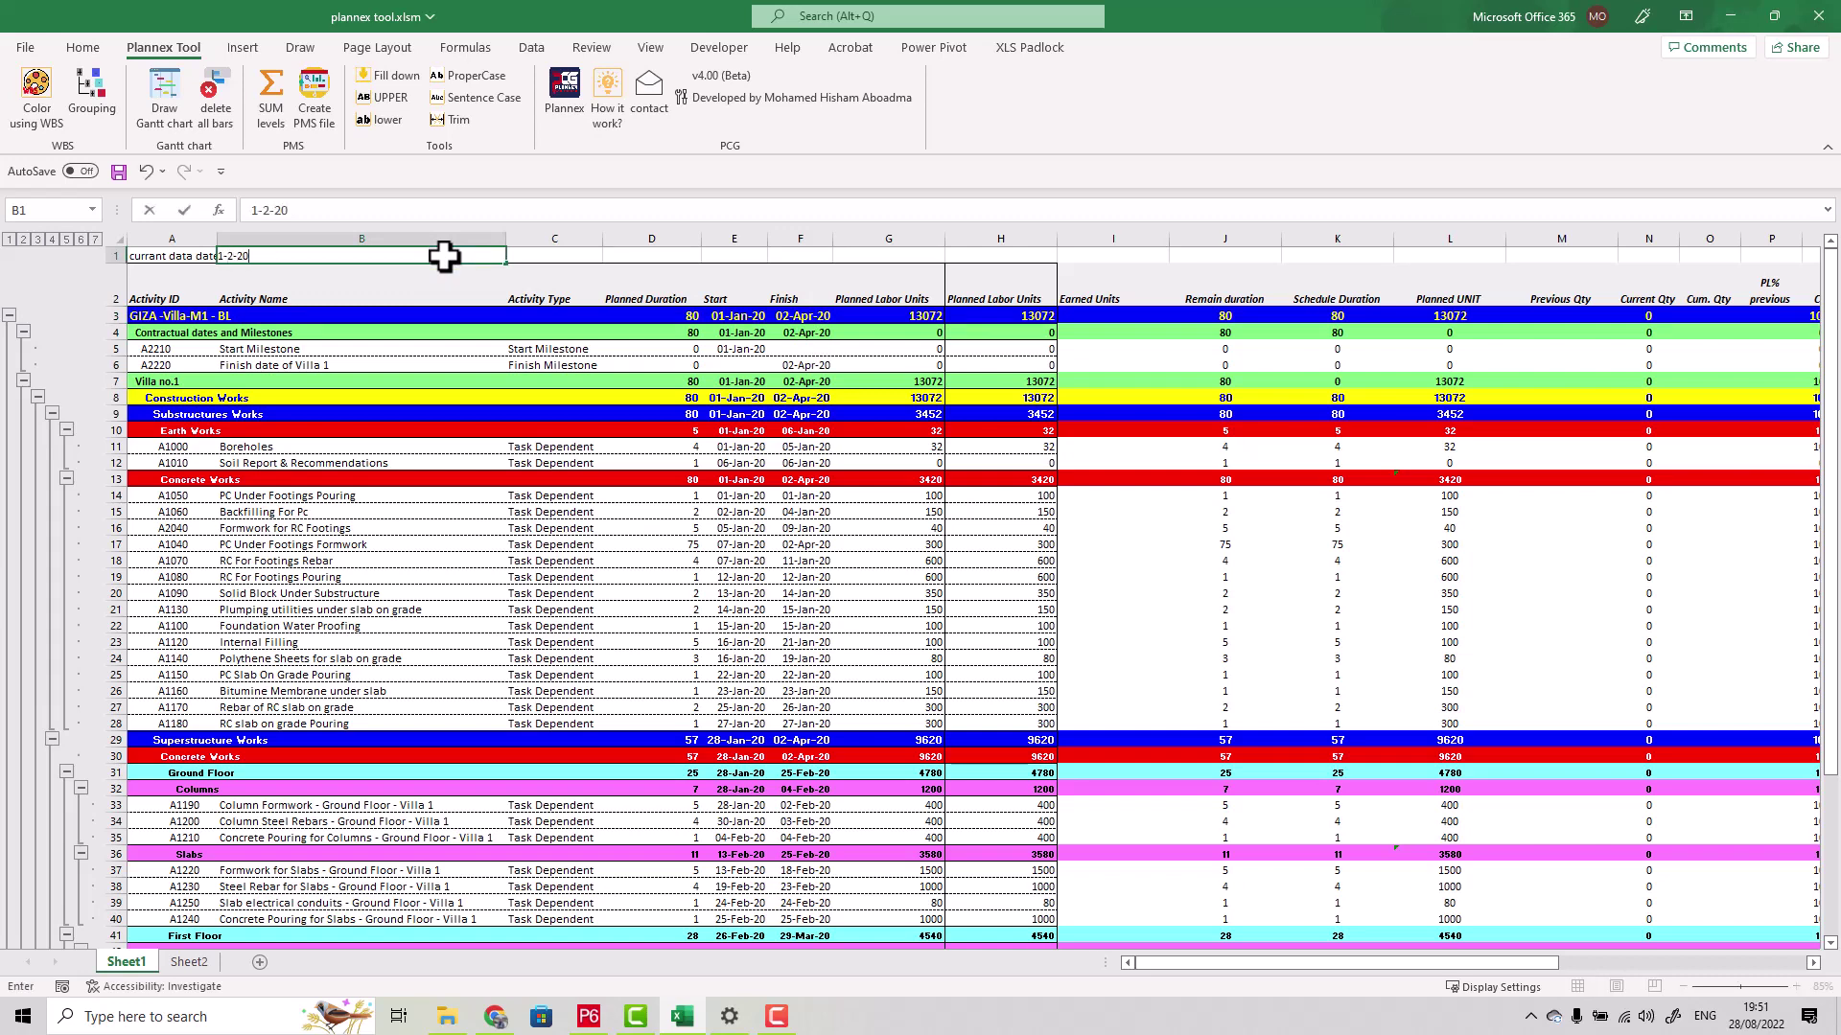
key(Return)
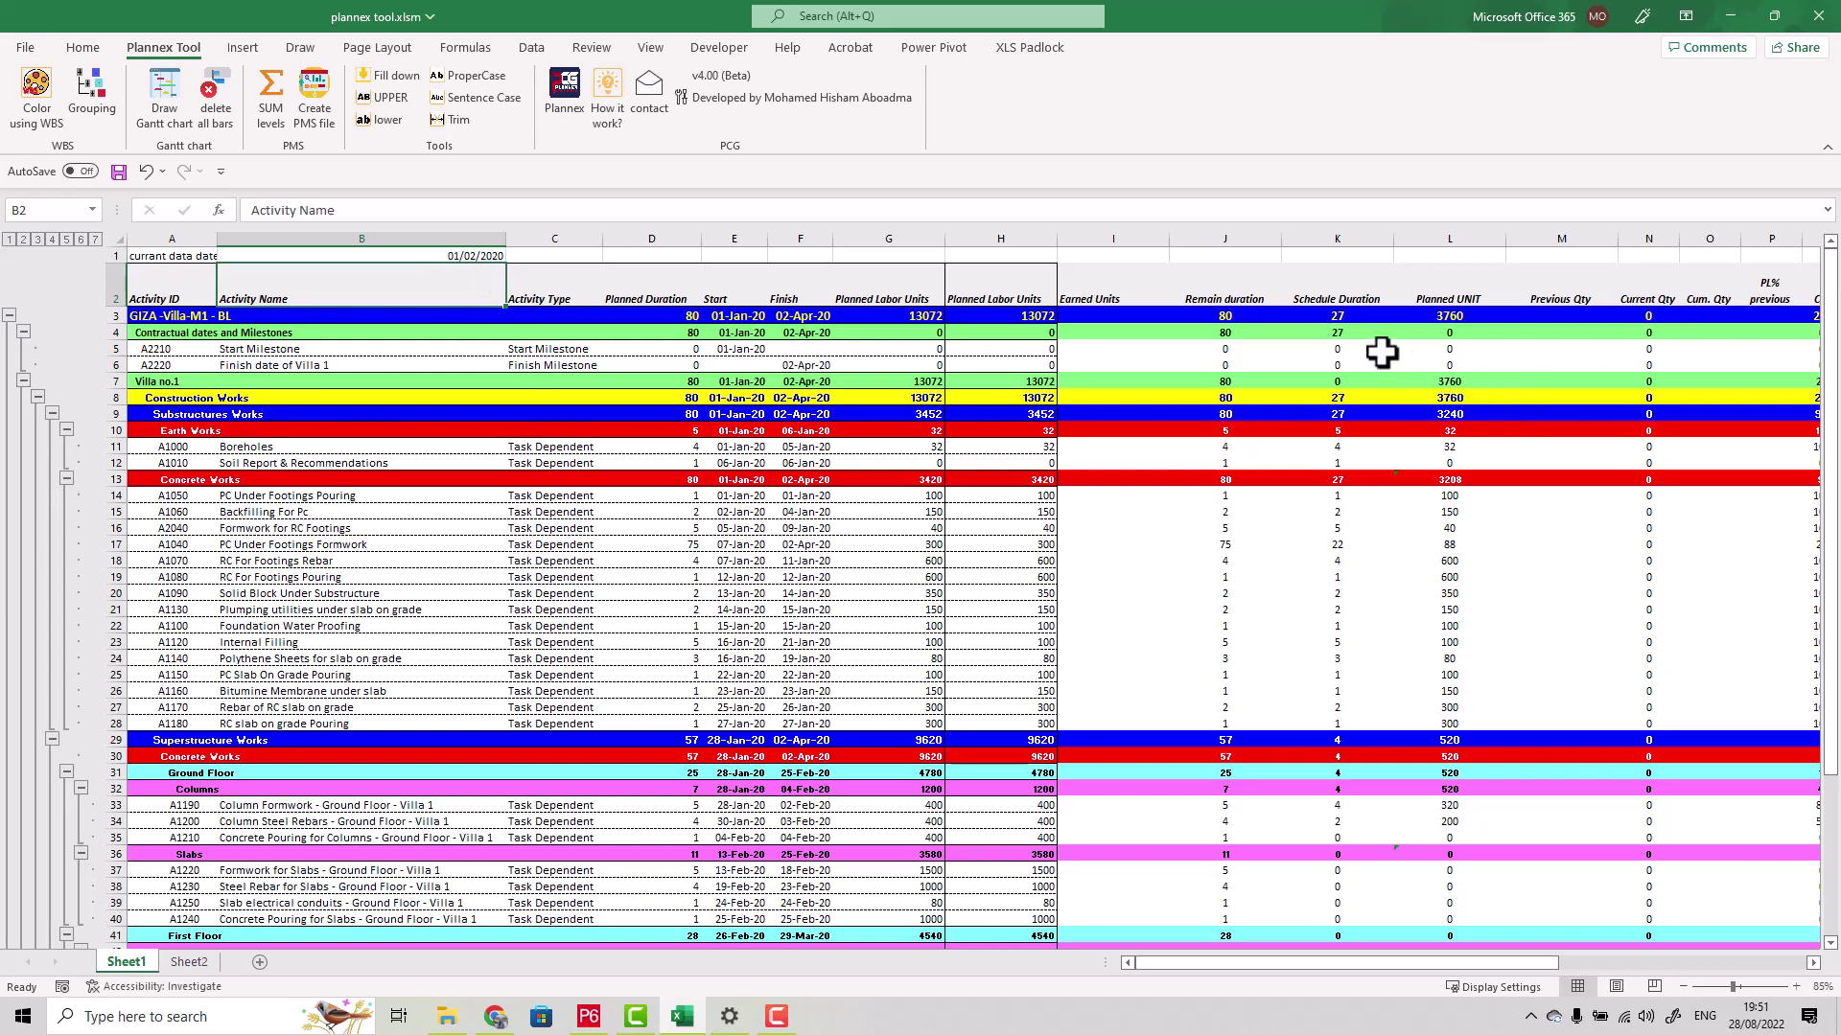
Inspect the Schedule Duration formula in K3 and the Planned UNIT formulas in L3, L7 and activity rows L14 to L28
click(1350, 314)
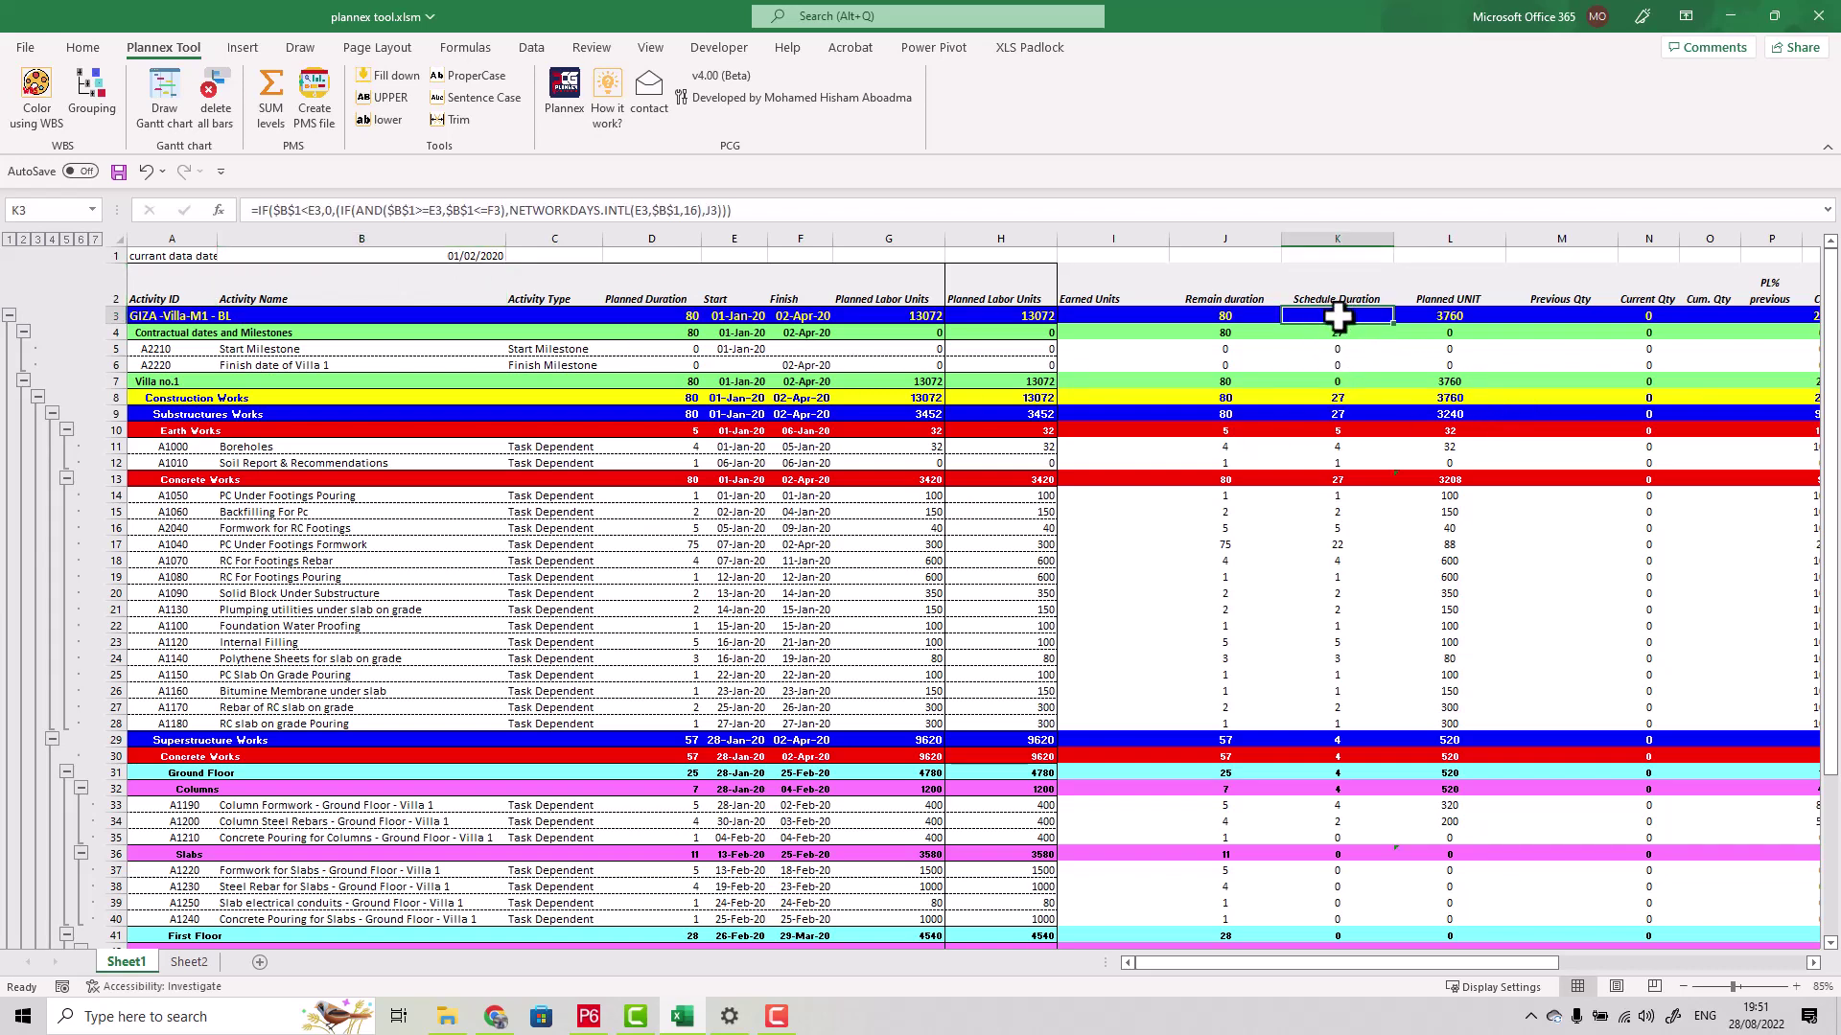
click(1450, 316)
scroll(972, 316, right, 3)
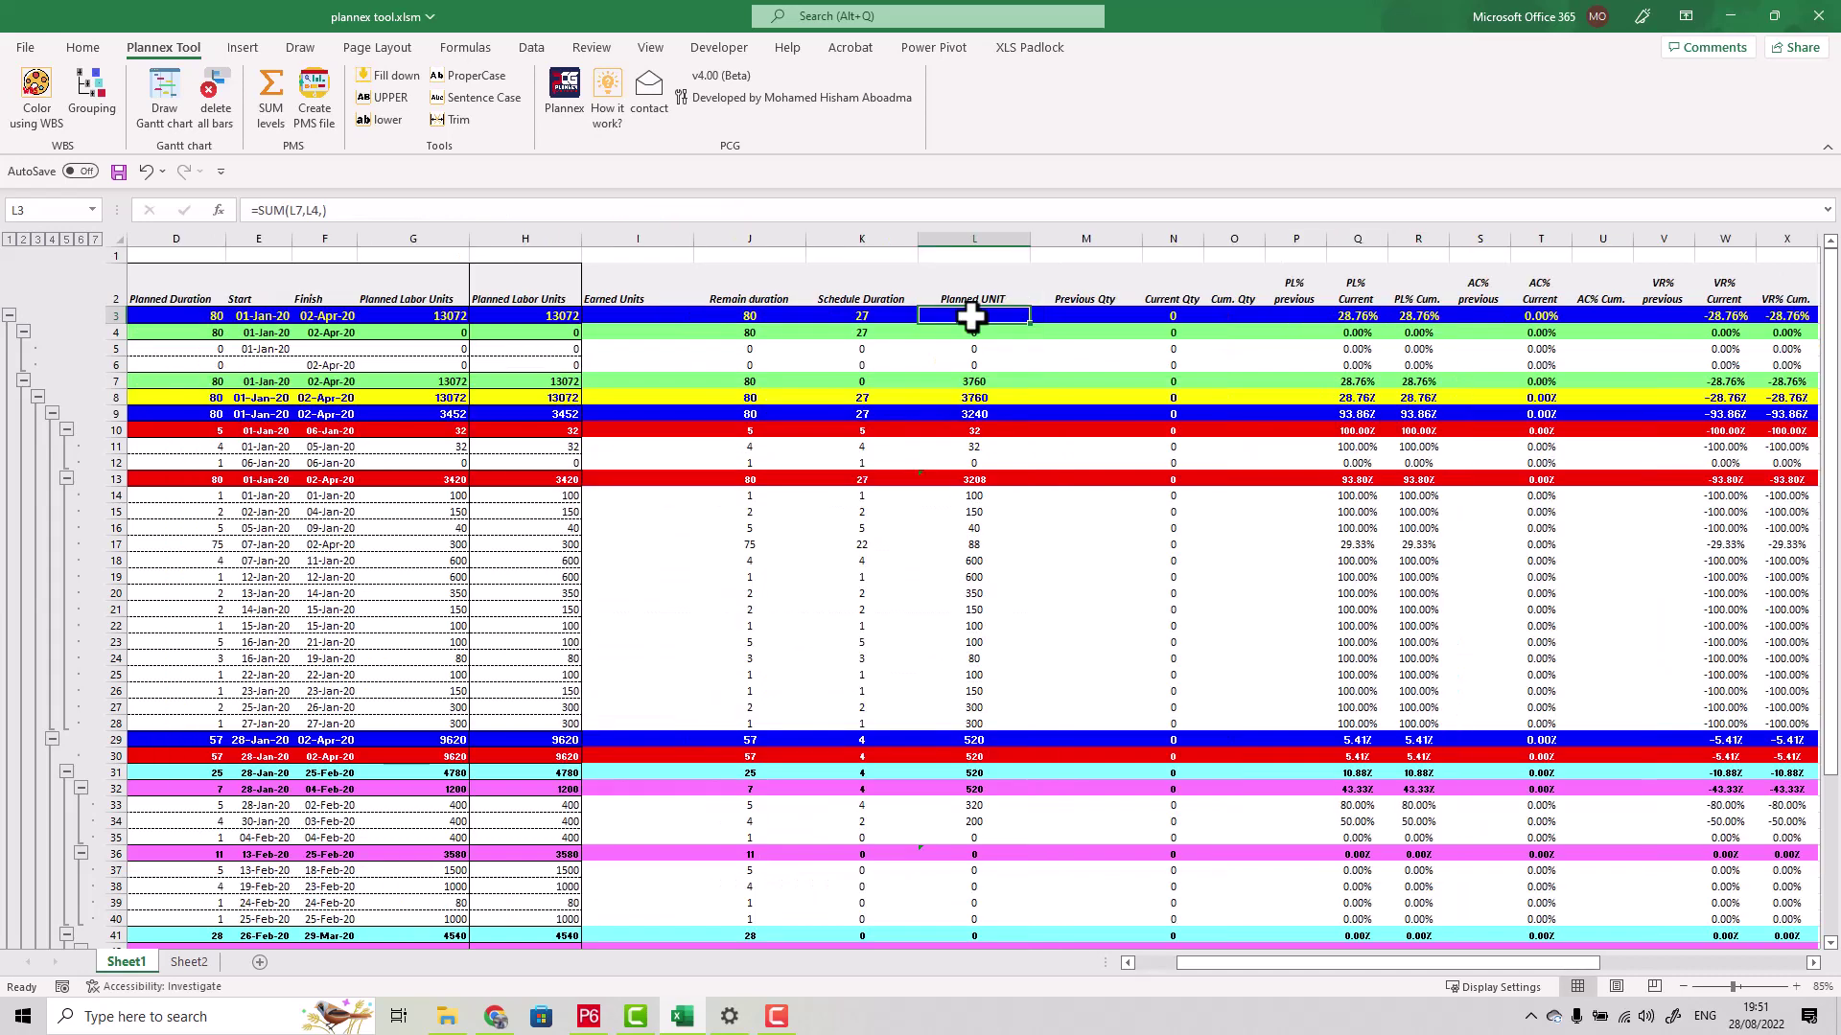
double_click(971, 316)
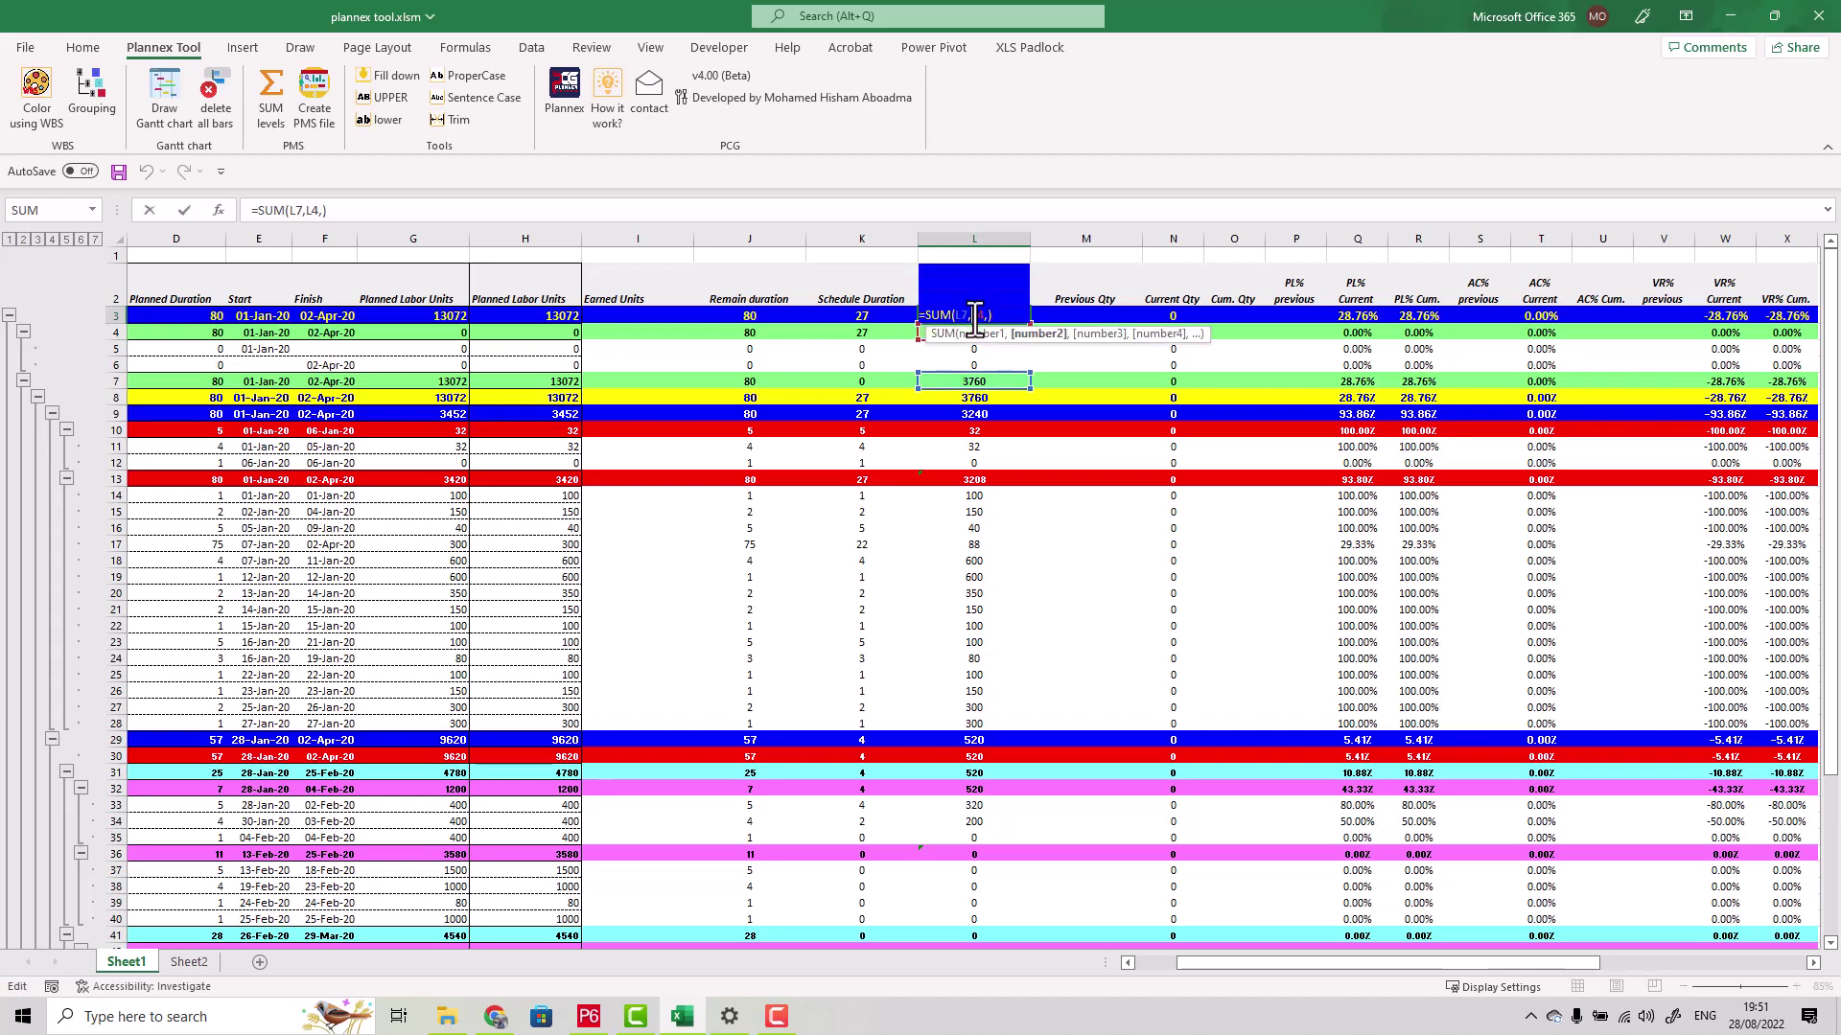
key(Return)
drag(991, 381, 990, 397)
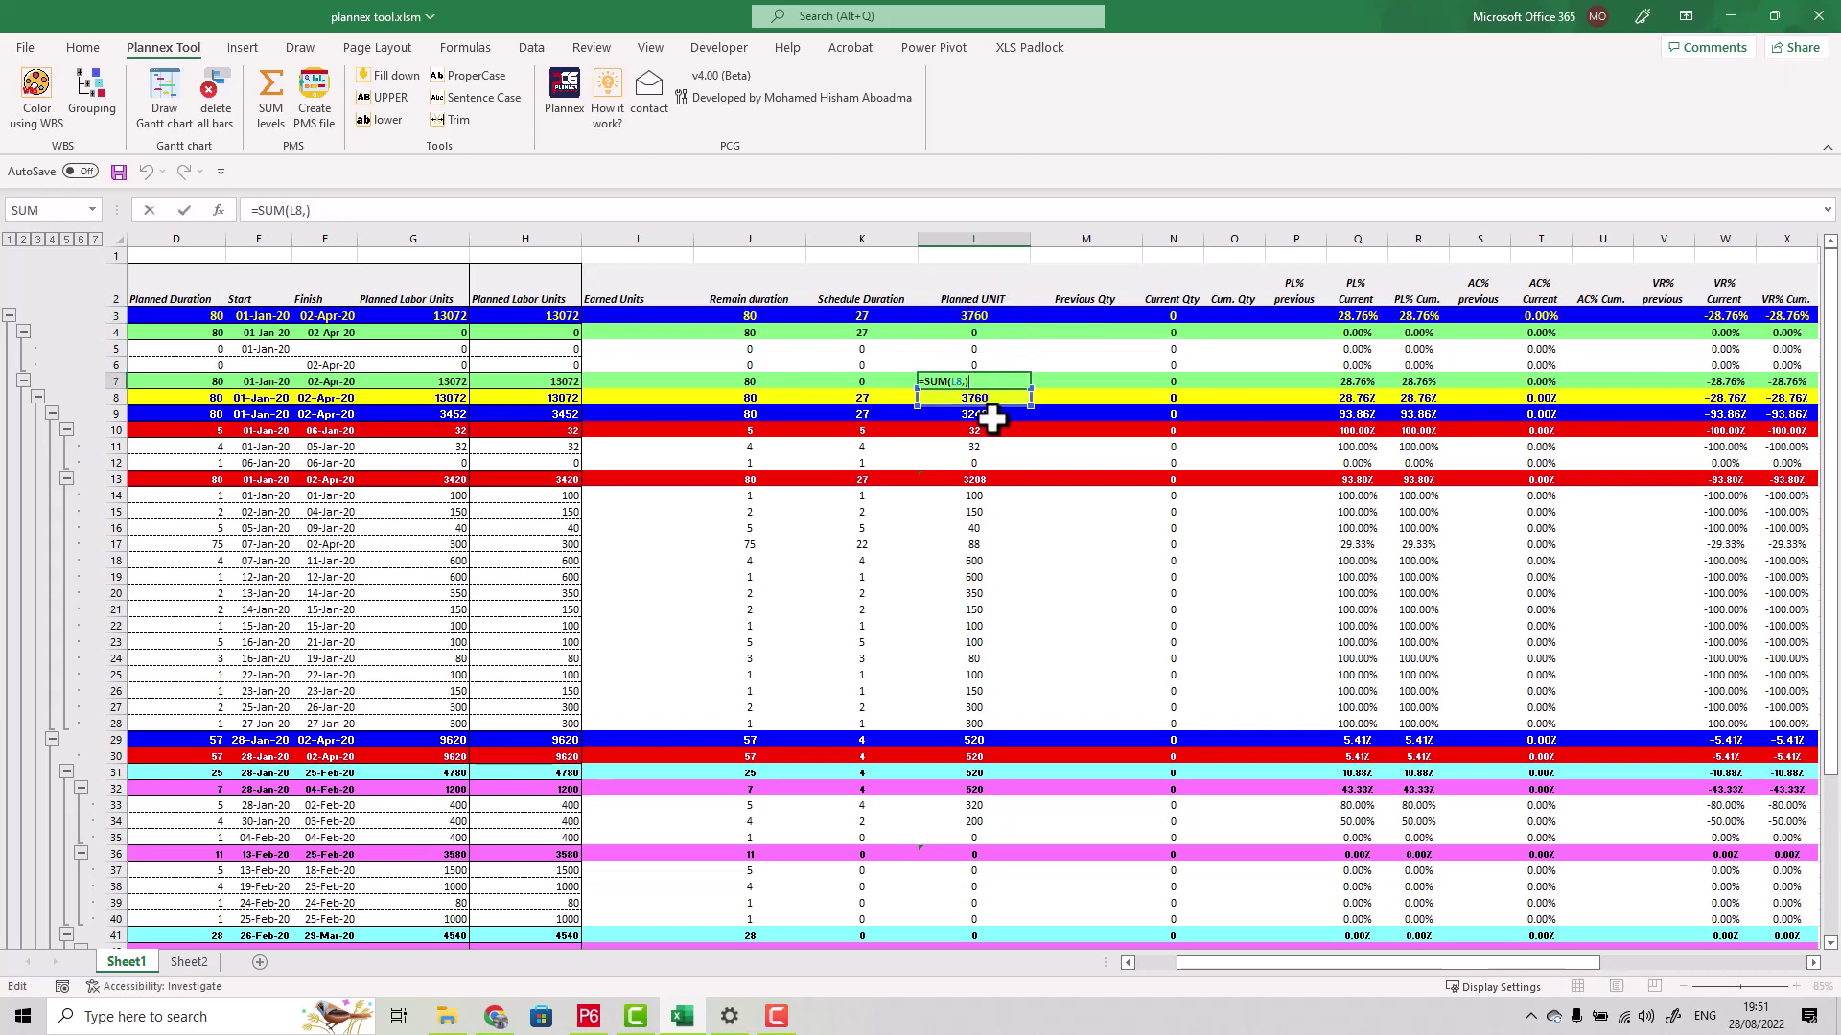
drag(988, 495, 1002, 726)
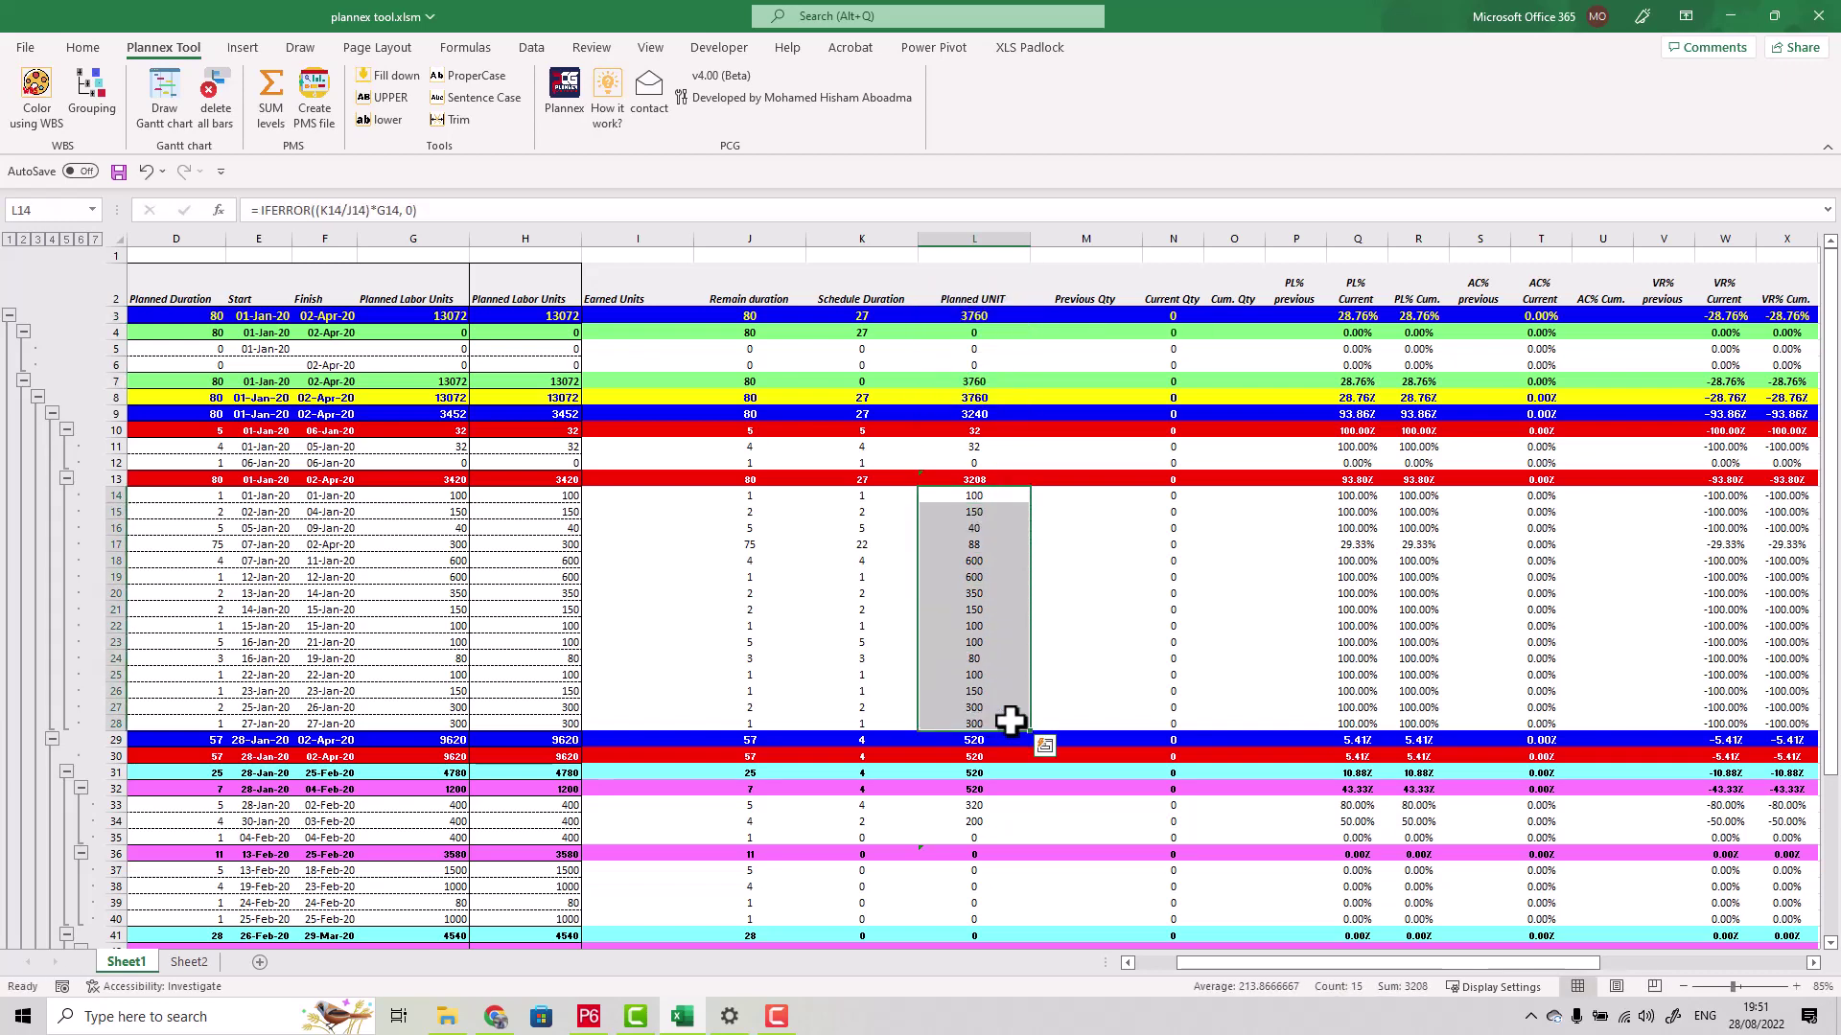
Review the Planned UNIT values down to the Roof Floor activities, the sum formula in L3 and the substructure Concrete Works activities
scroll(1454, 514, left, 3)
drag(1450, 496, 1455, 587)
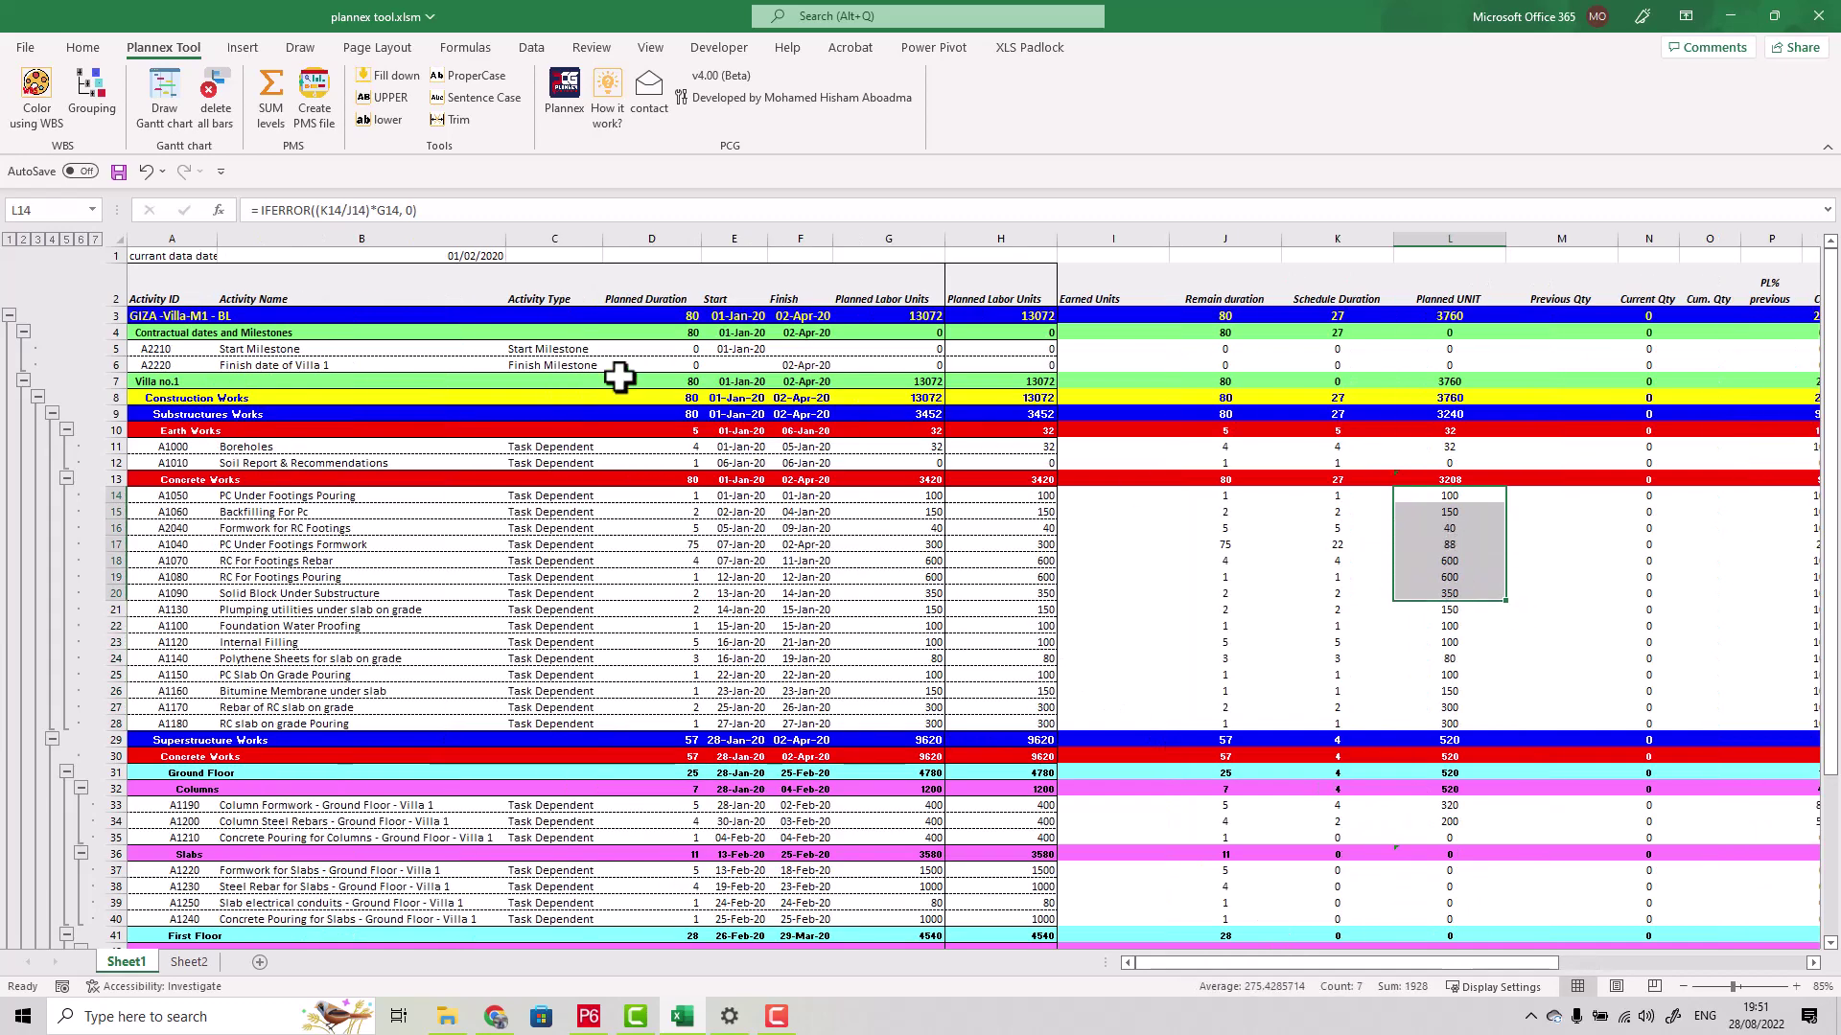
scroll(1460, 588, down, 4)
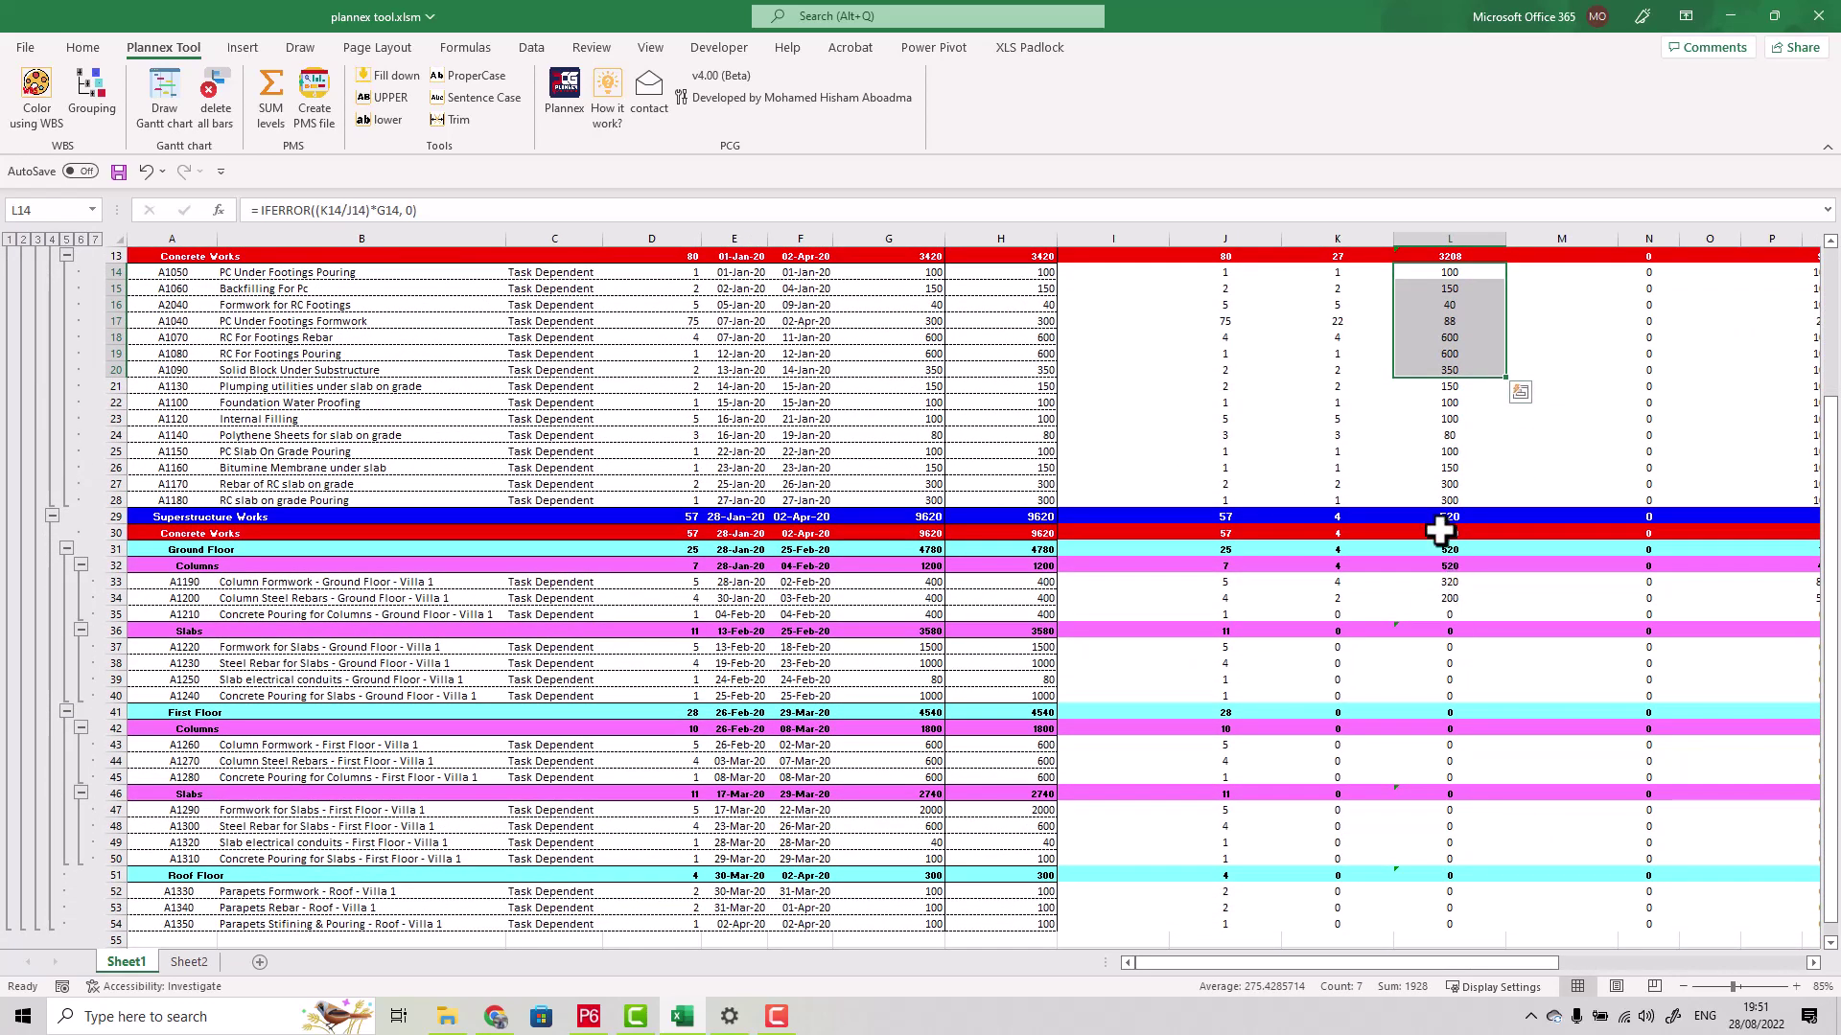
scroll(1460, 643, up, 4)
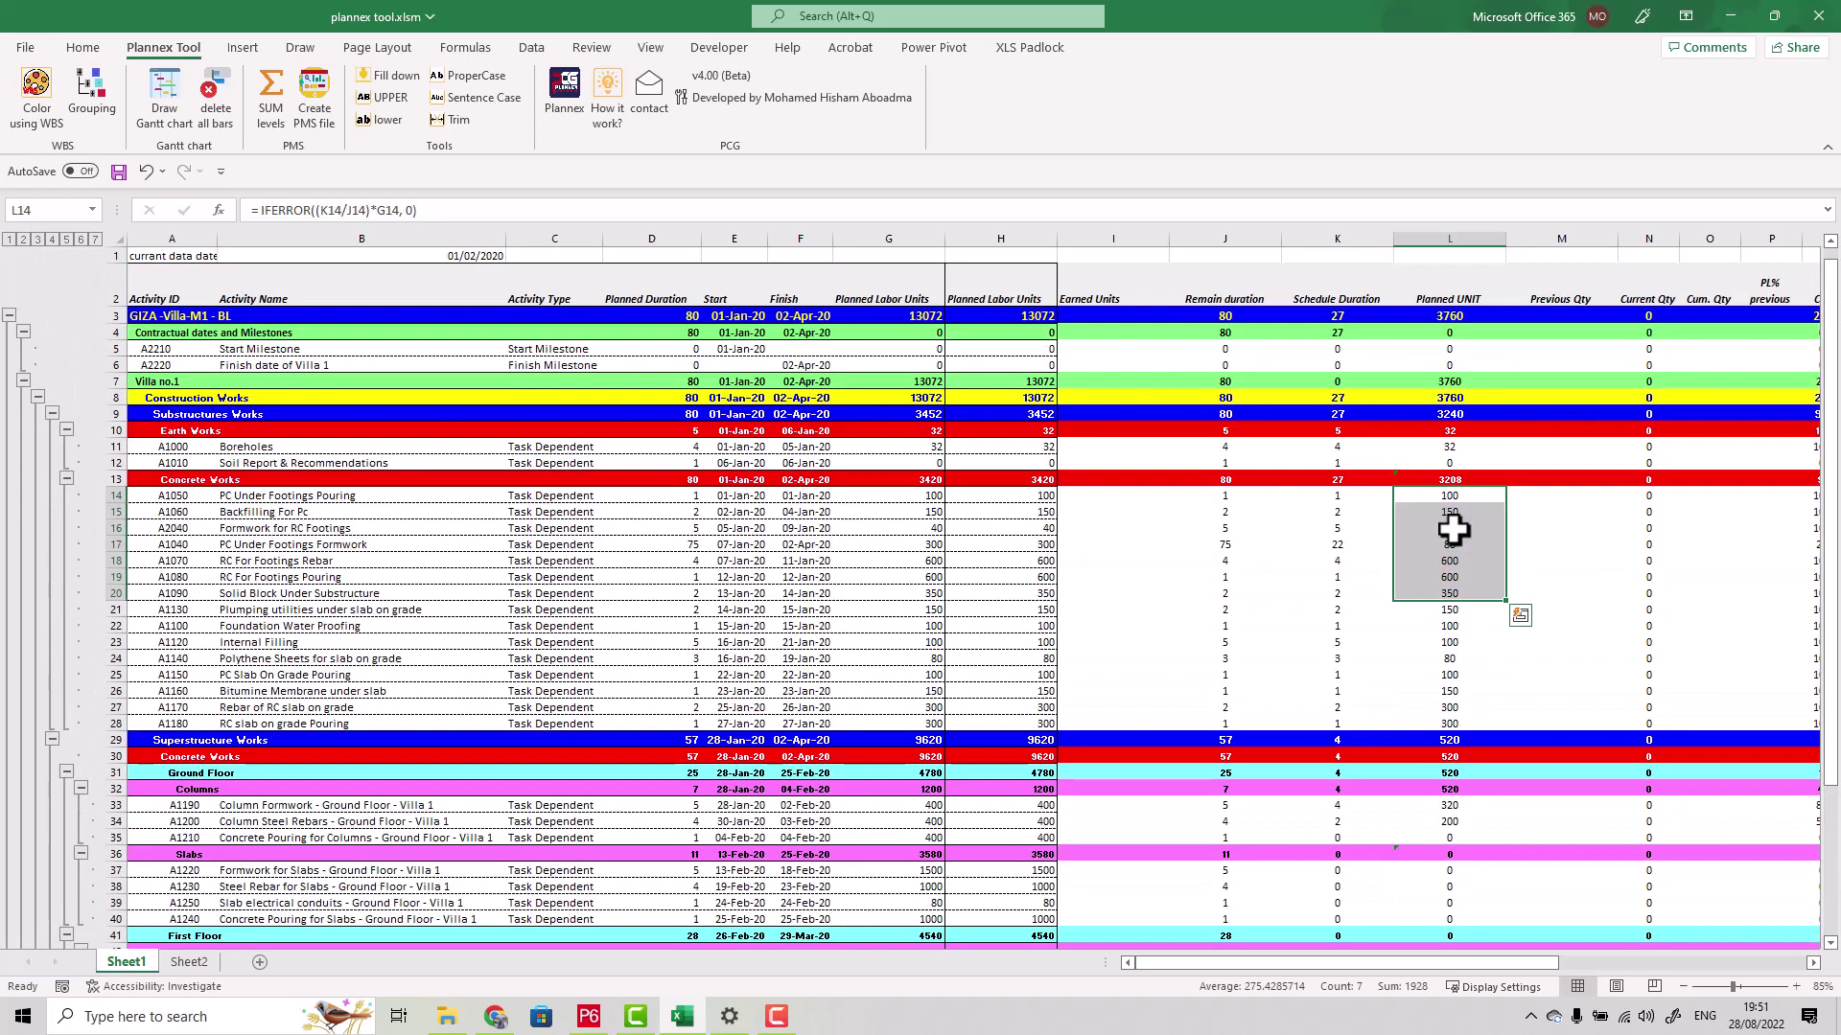
double_click(1471, 319)
text(,)
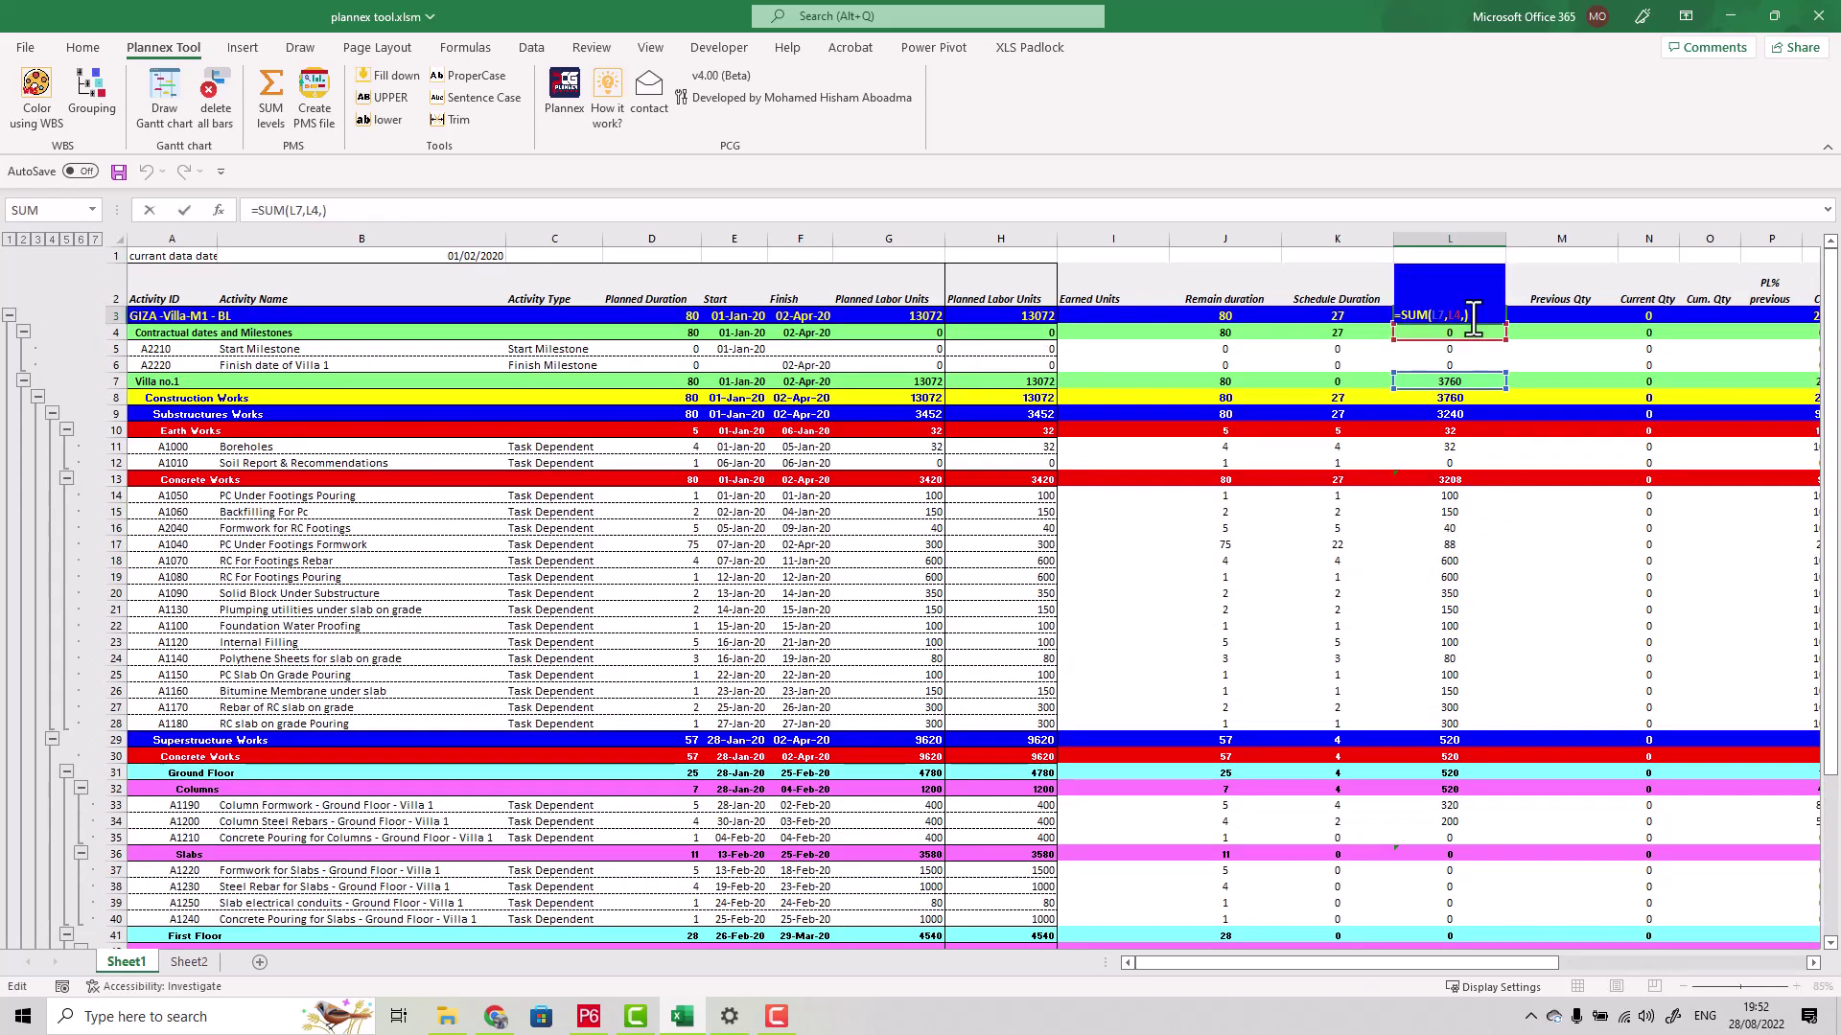
key(ctrl+Return)
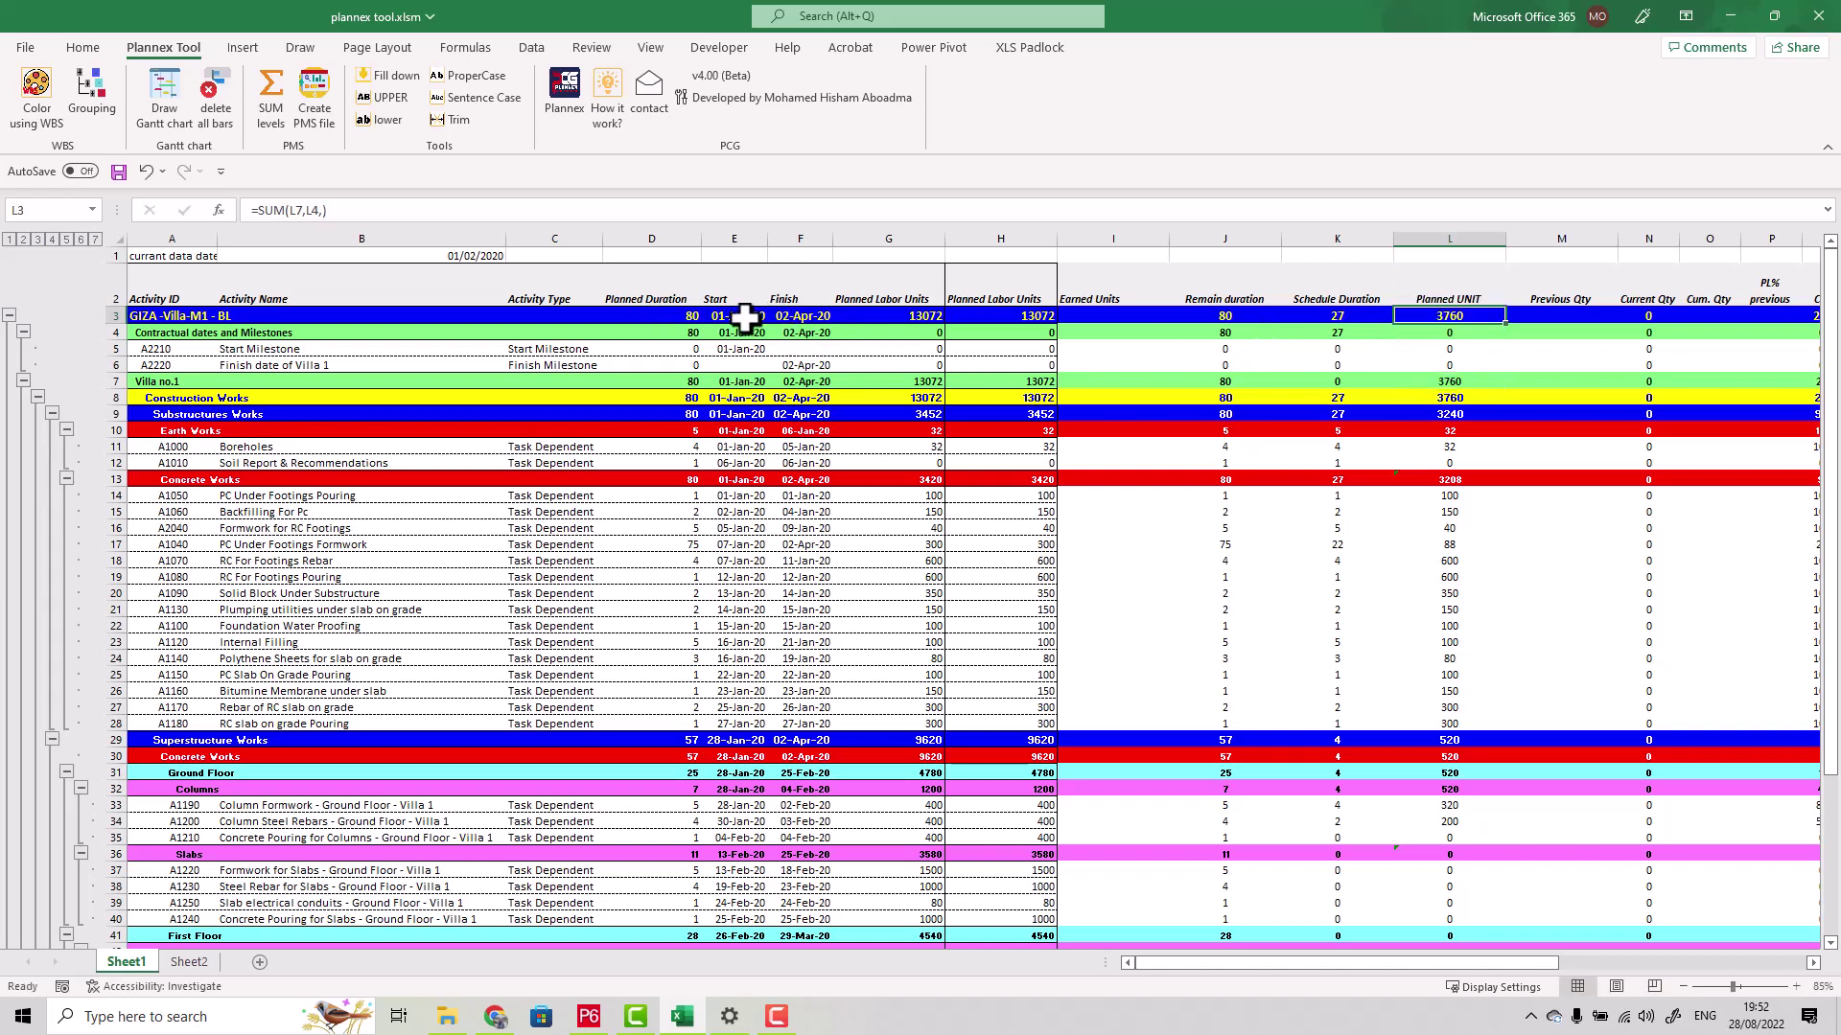
drag(1449, 495, 1449, 626)
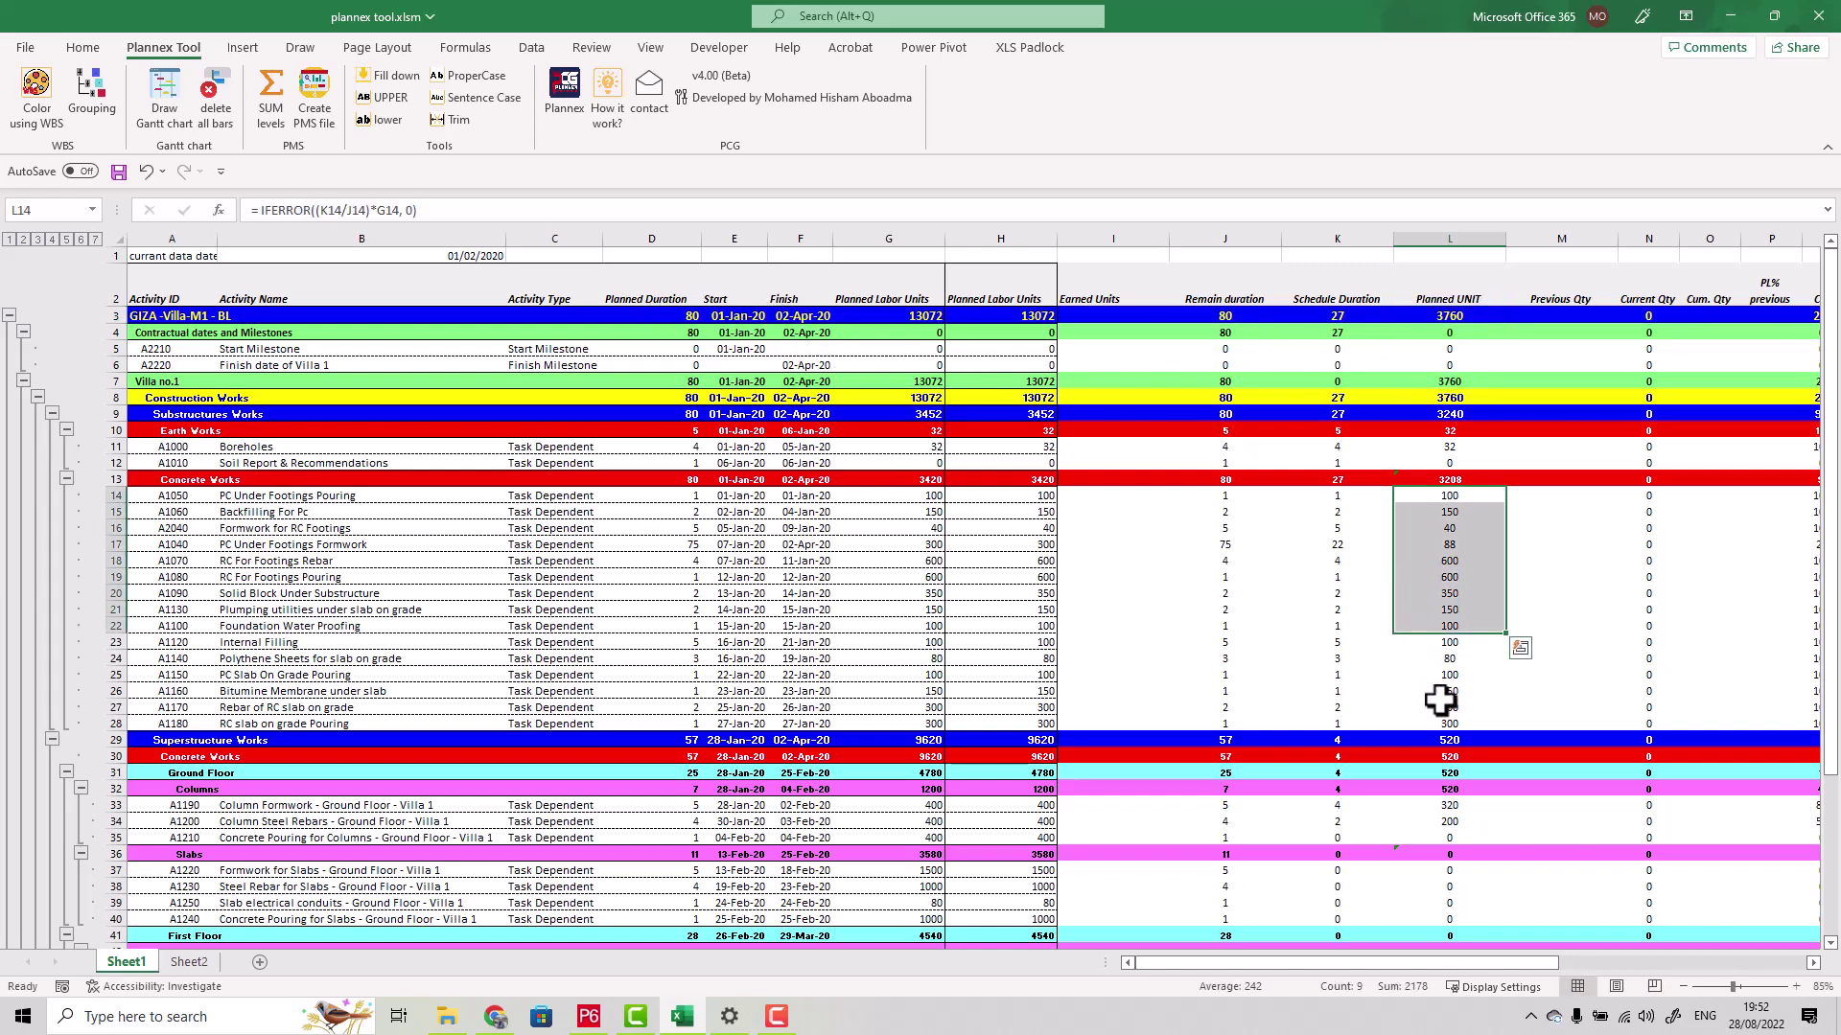
drag(1446, 723, 1440, 499)
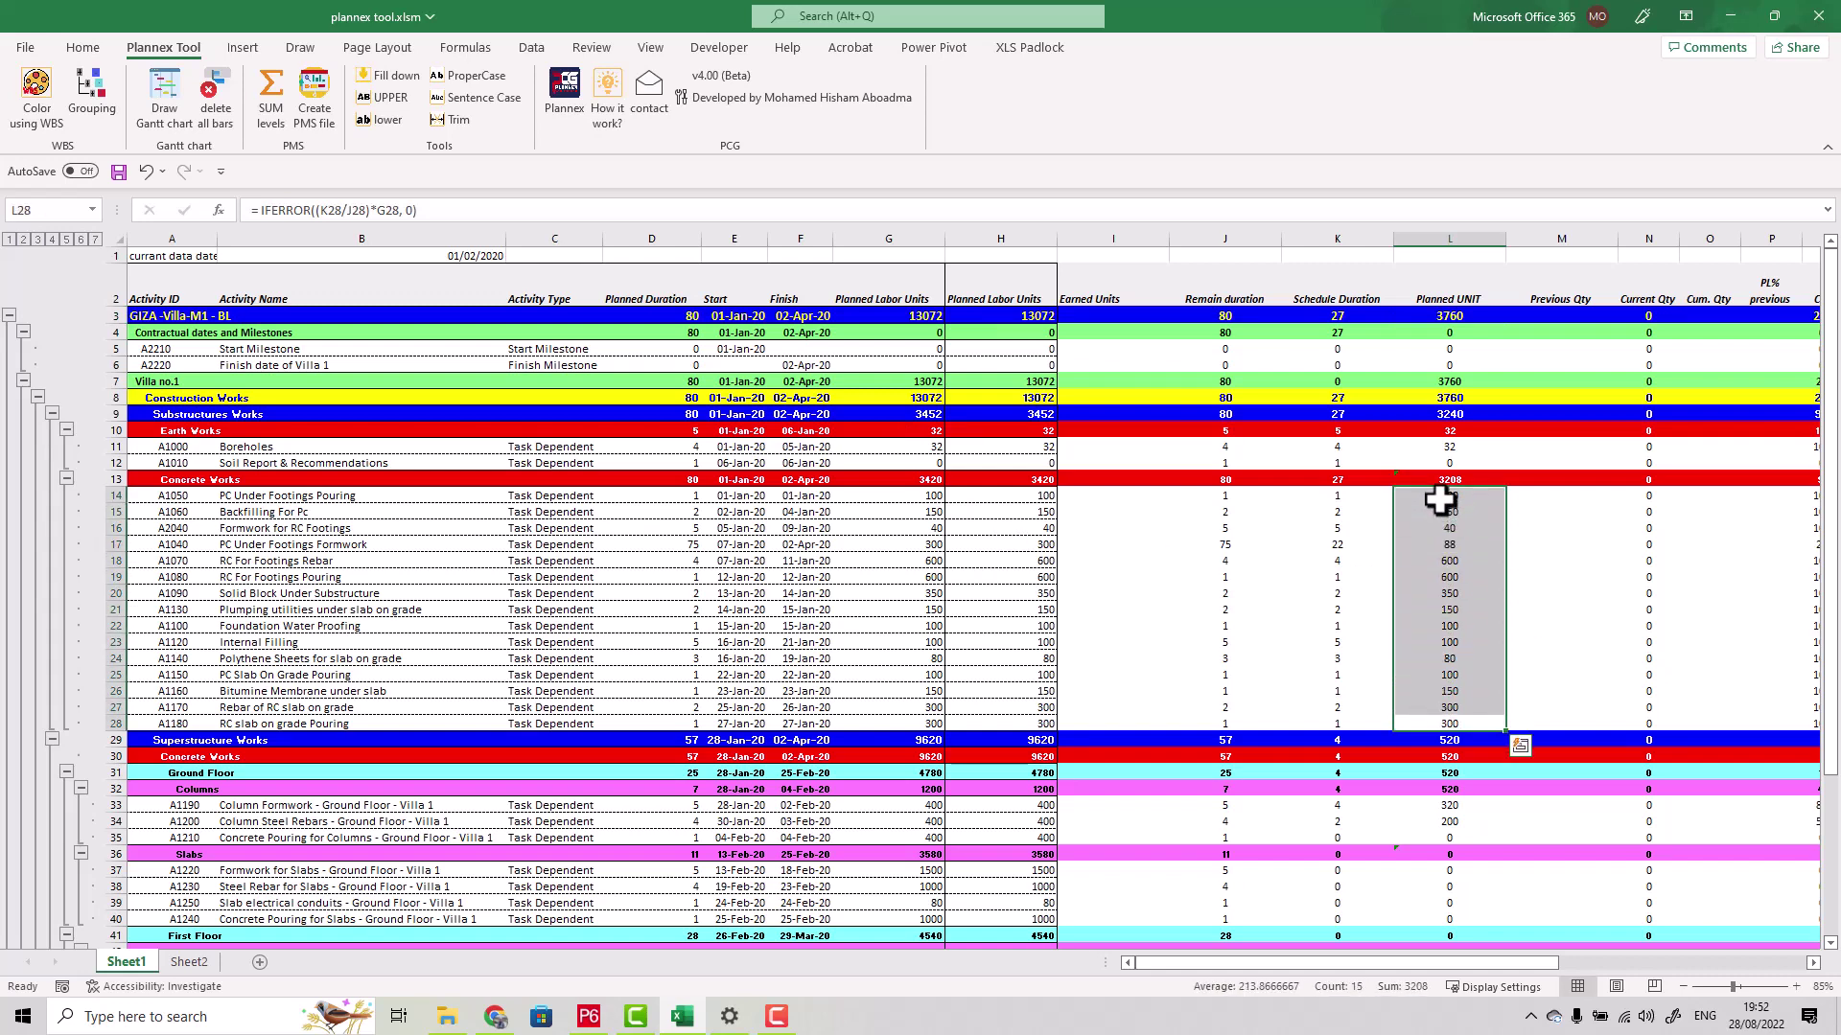
Inspect the Previous Qty column heading and the project row formulas of PL% Current in Q3 and PL% Cum. in R3
click(1564, 295)
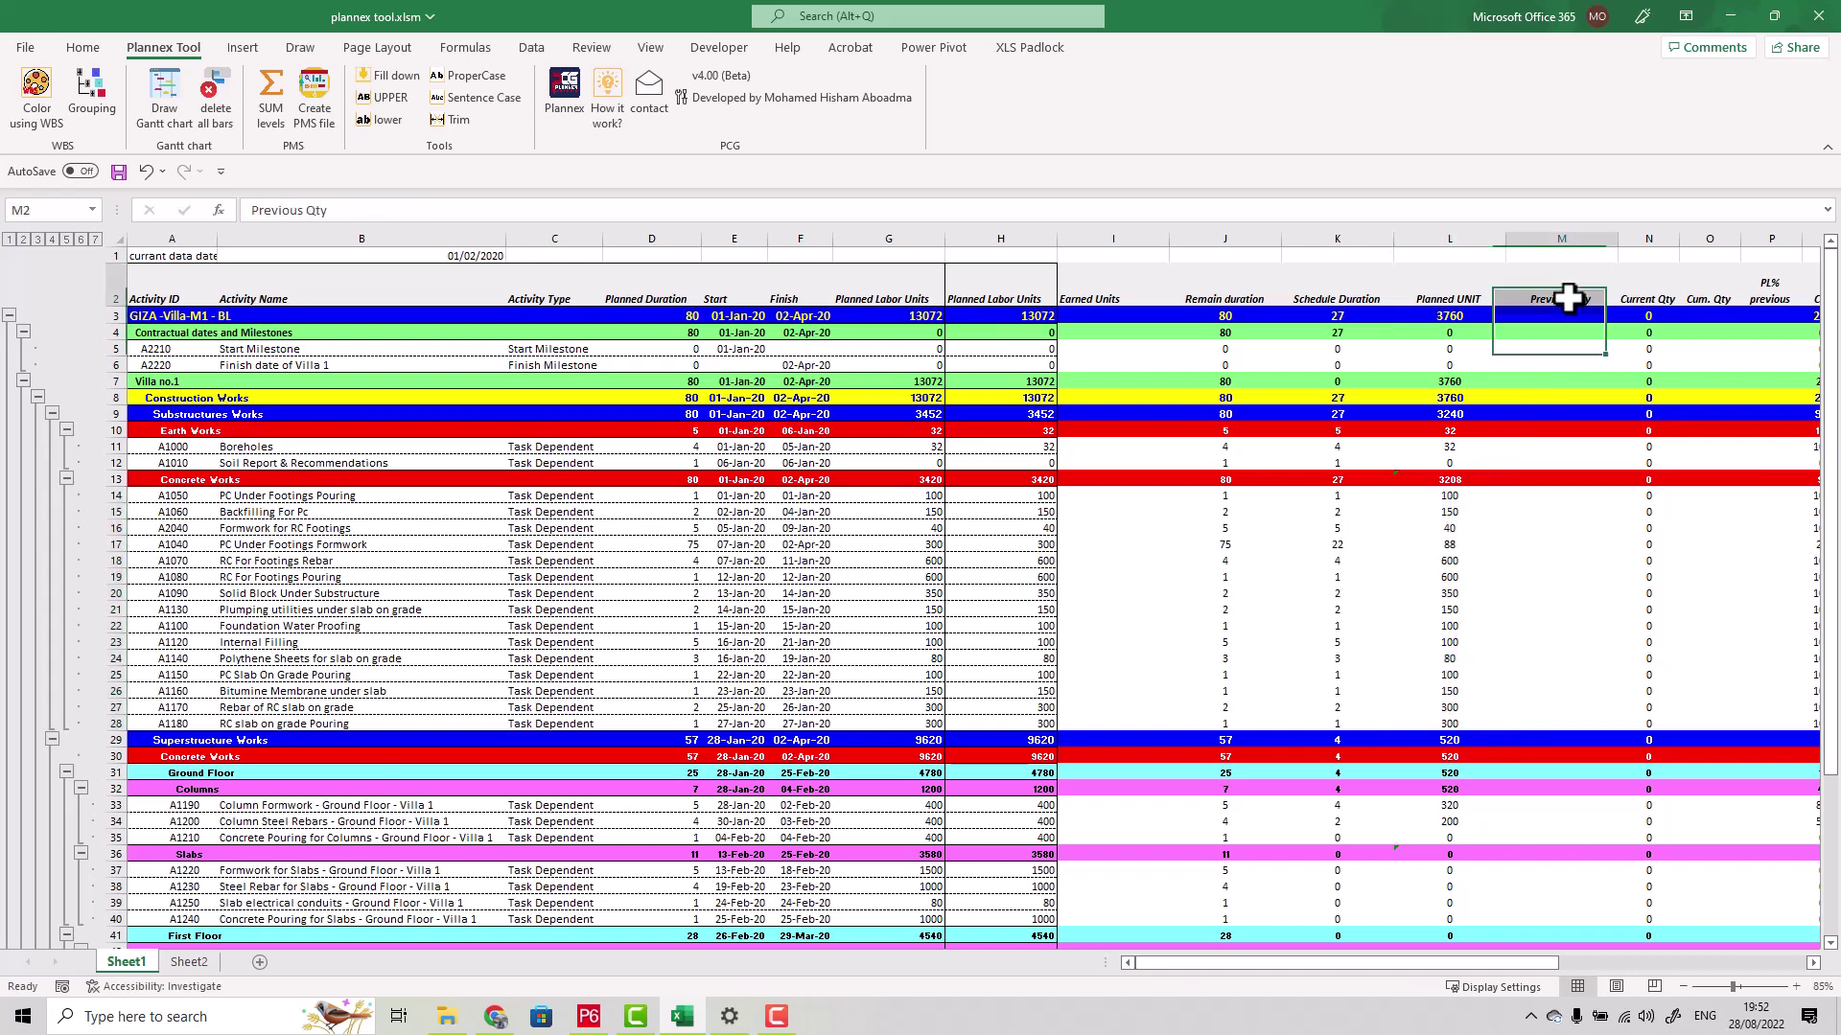
drag(1522, 964, 1597, 961)
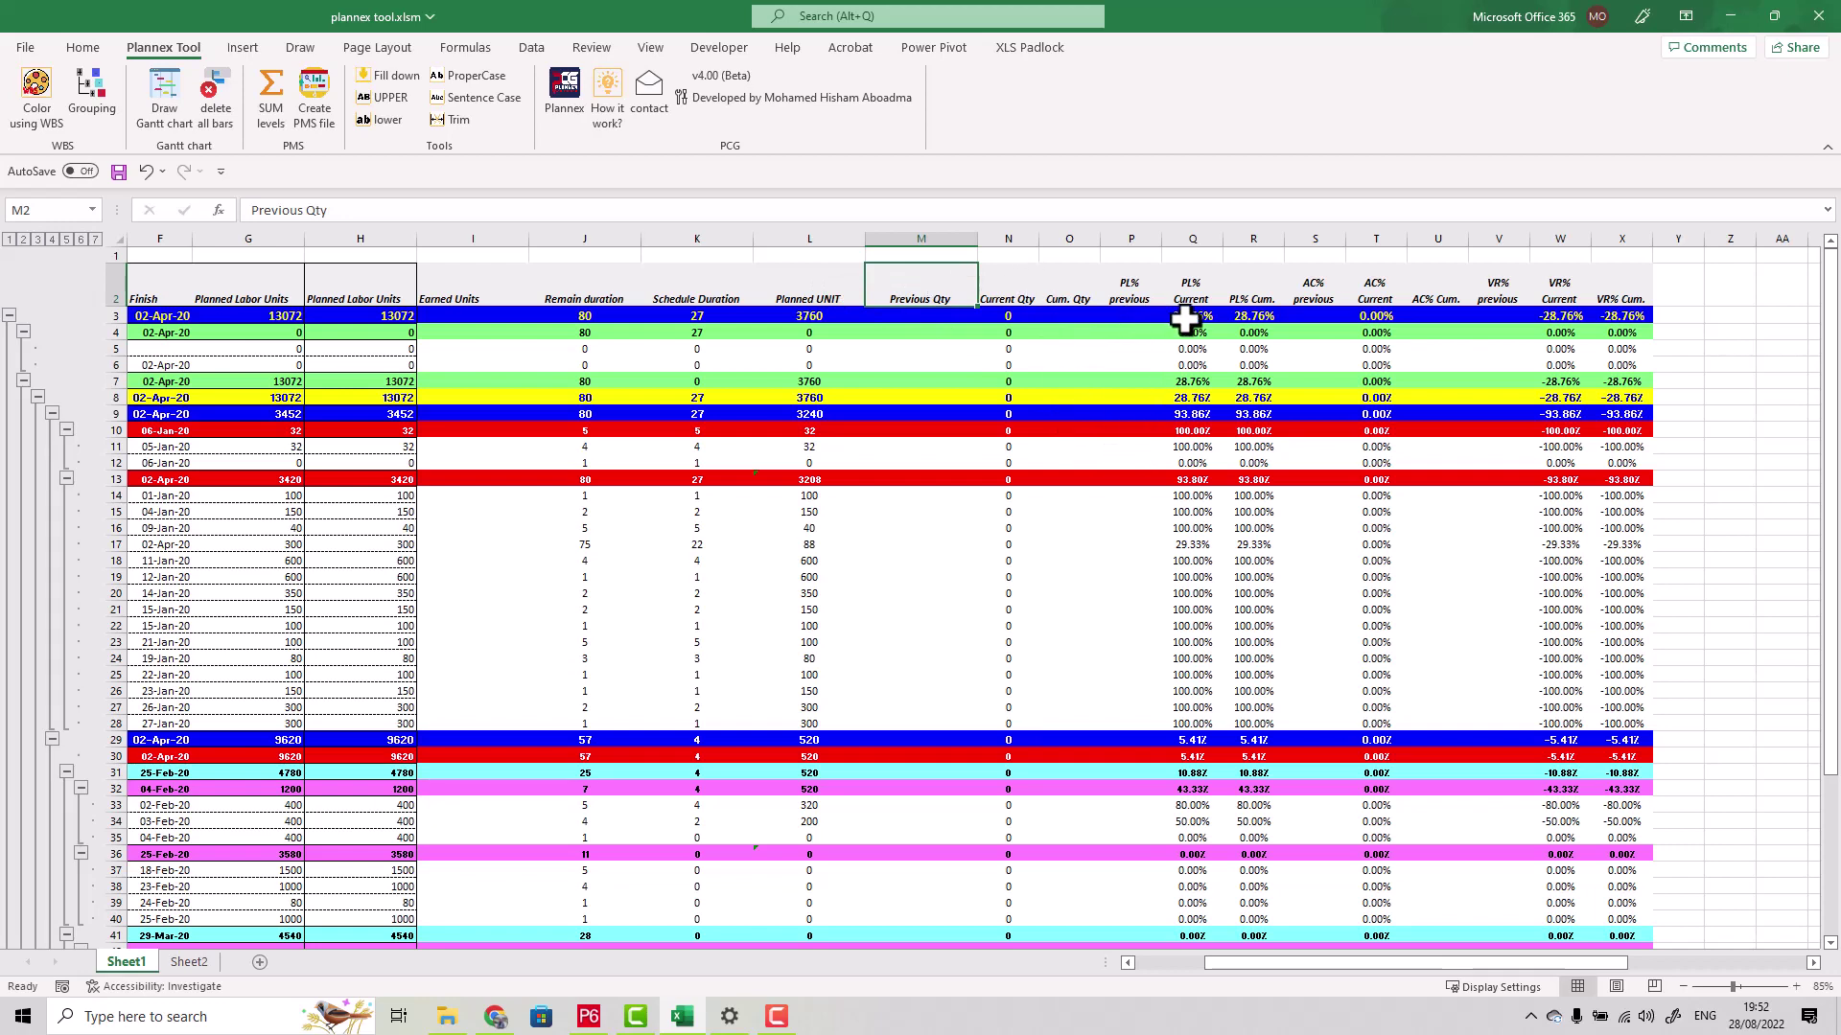
click(1191, 314)
click(1251, 316)
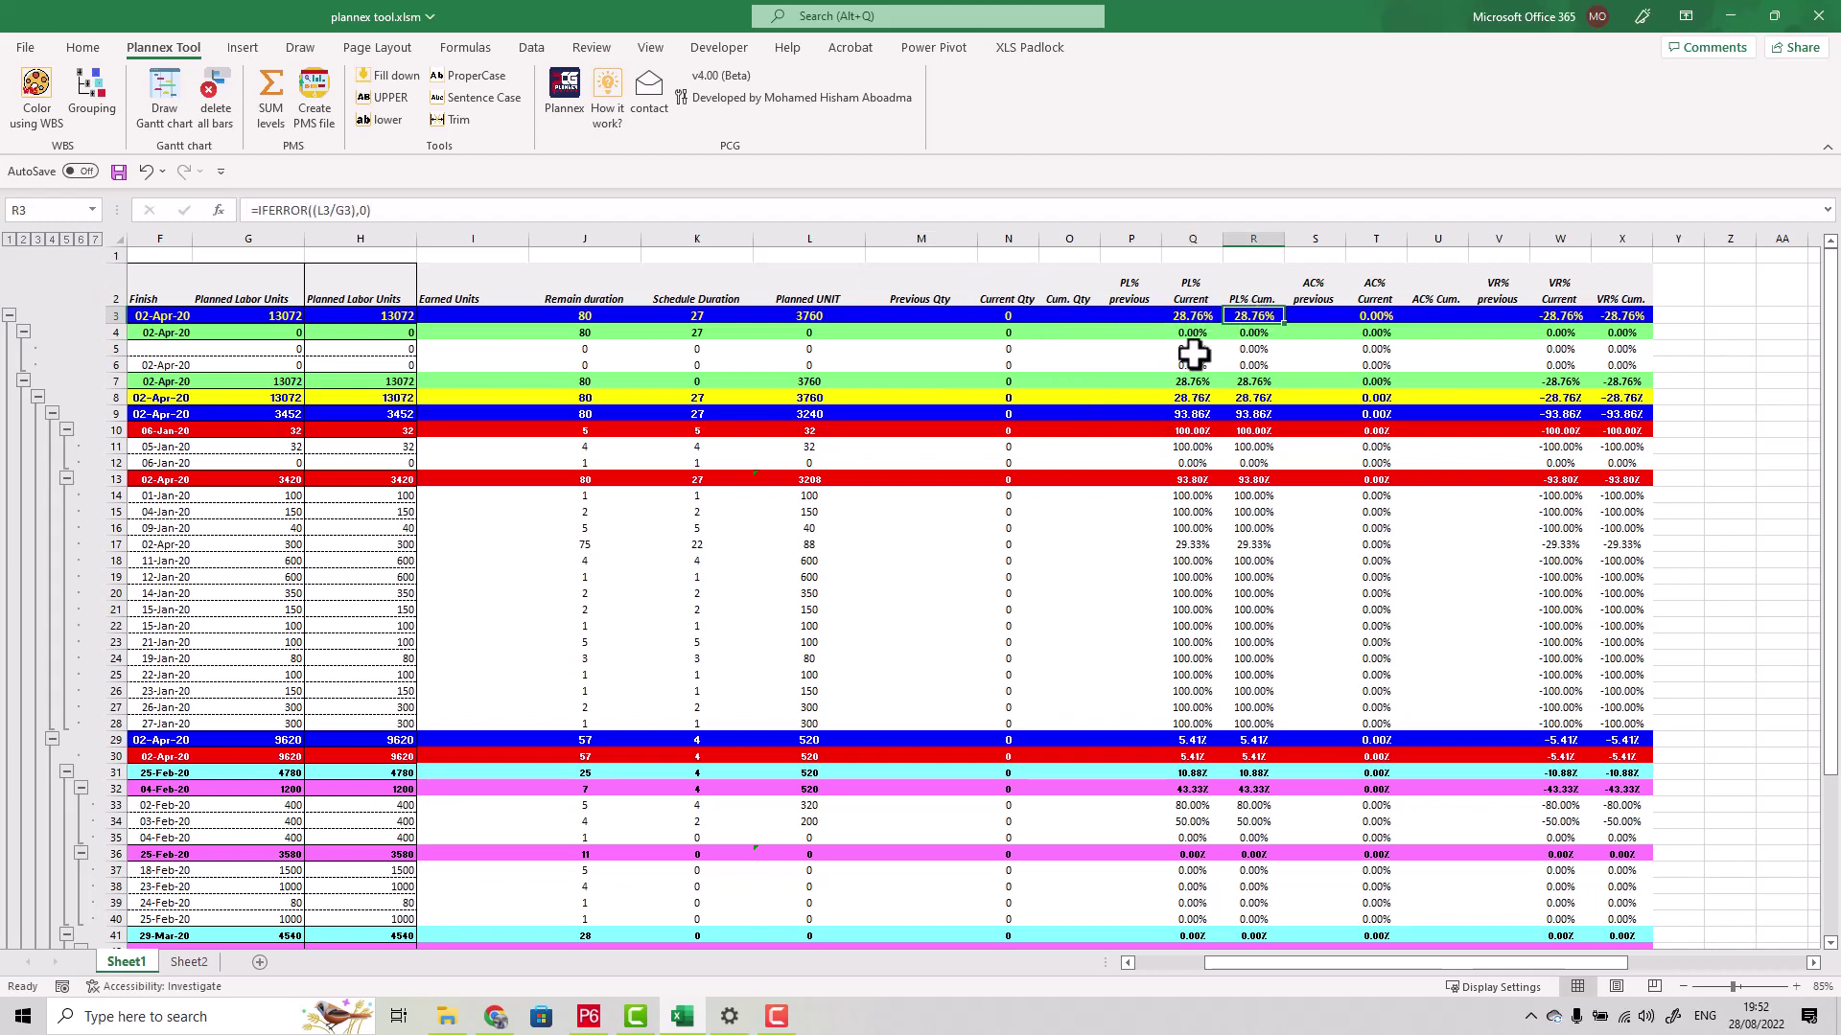
click(1194, 317)
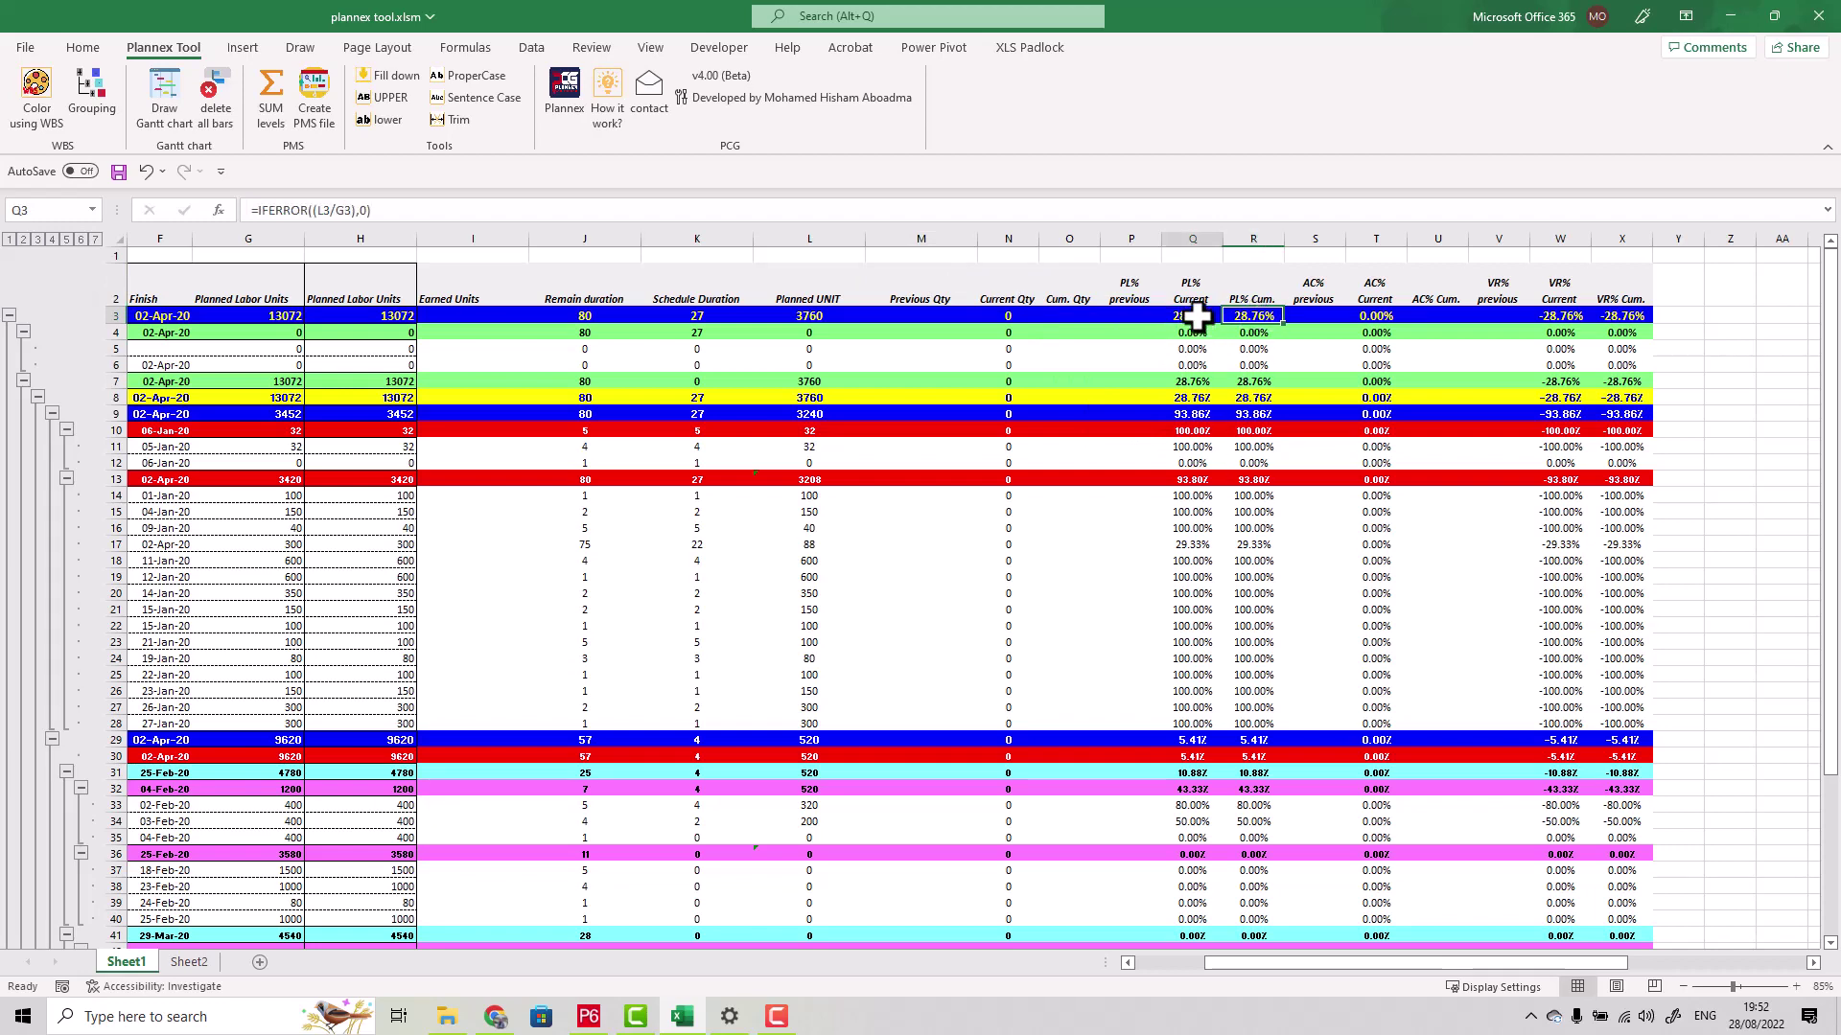
Set the current data date in B1 to 01/03/2020
drag(1337, 968, 1266, 968)
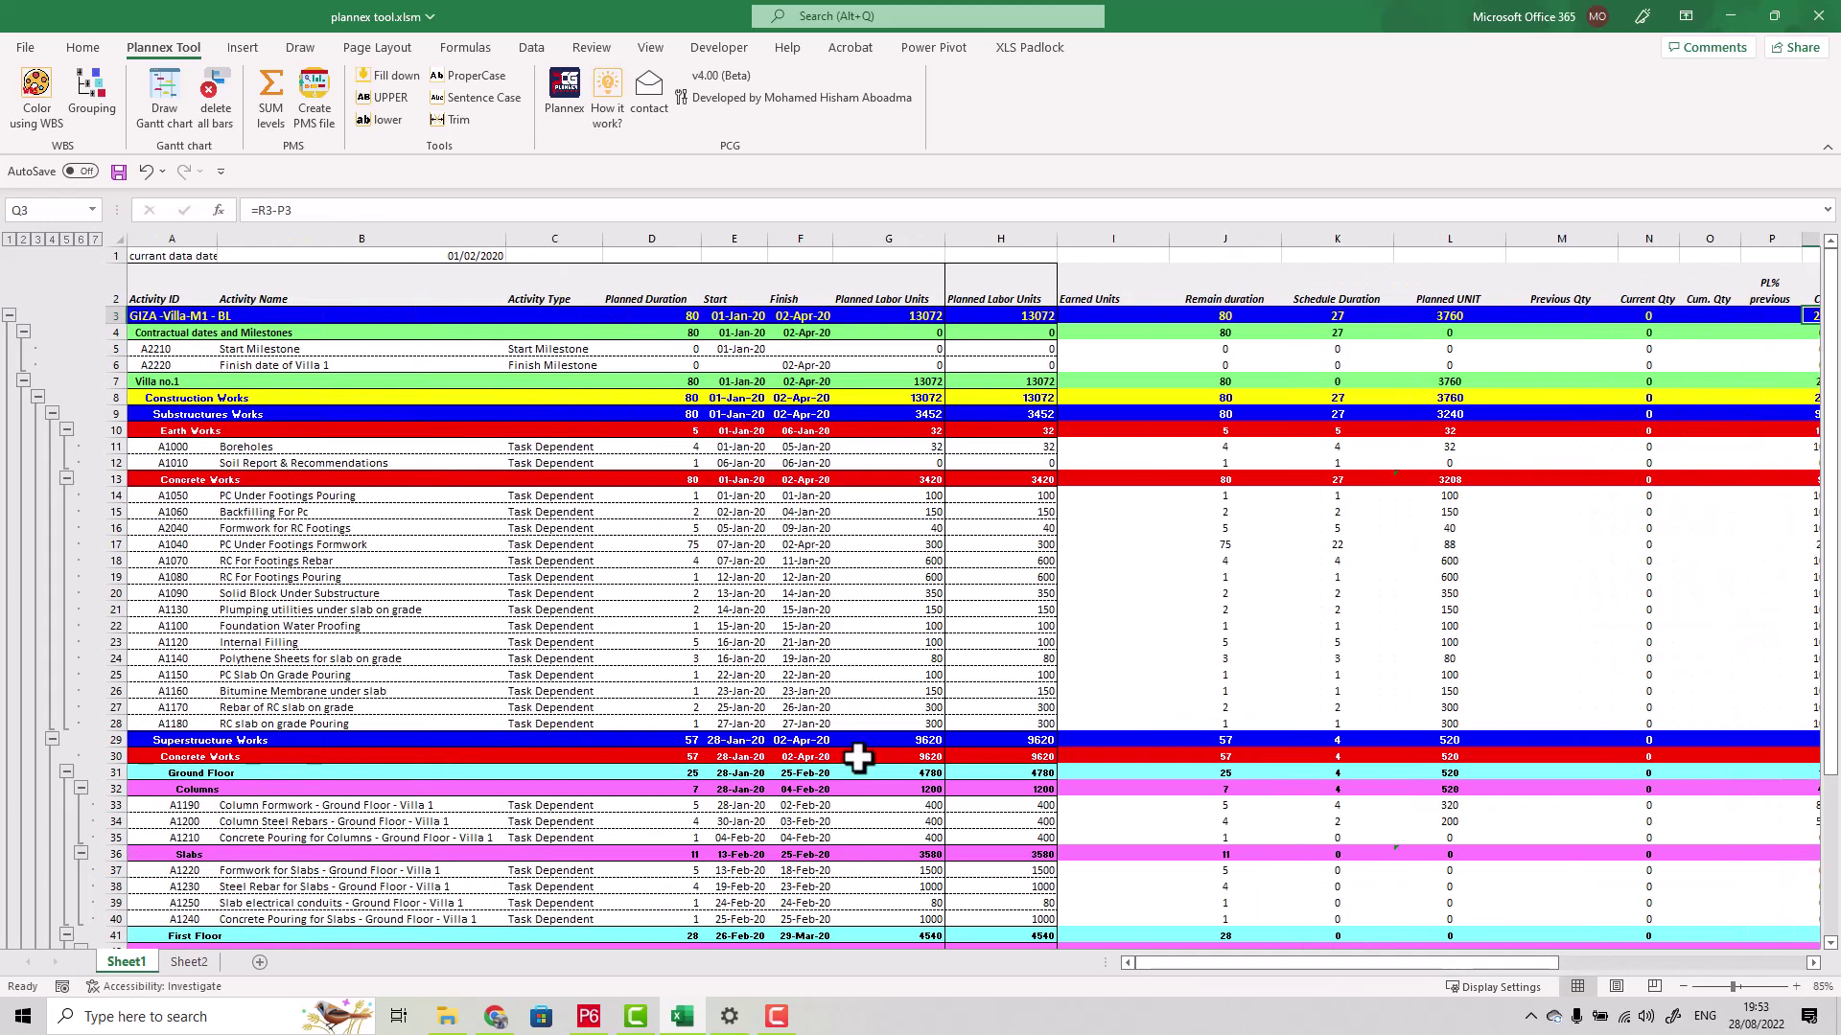
click(466, 257)
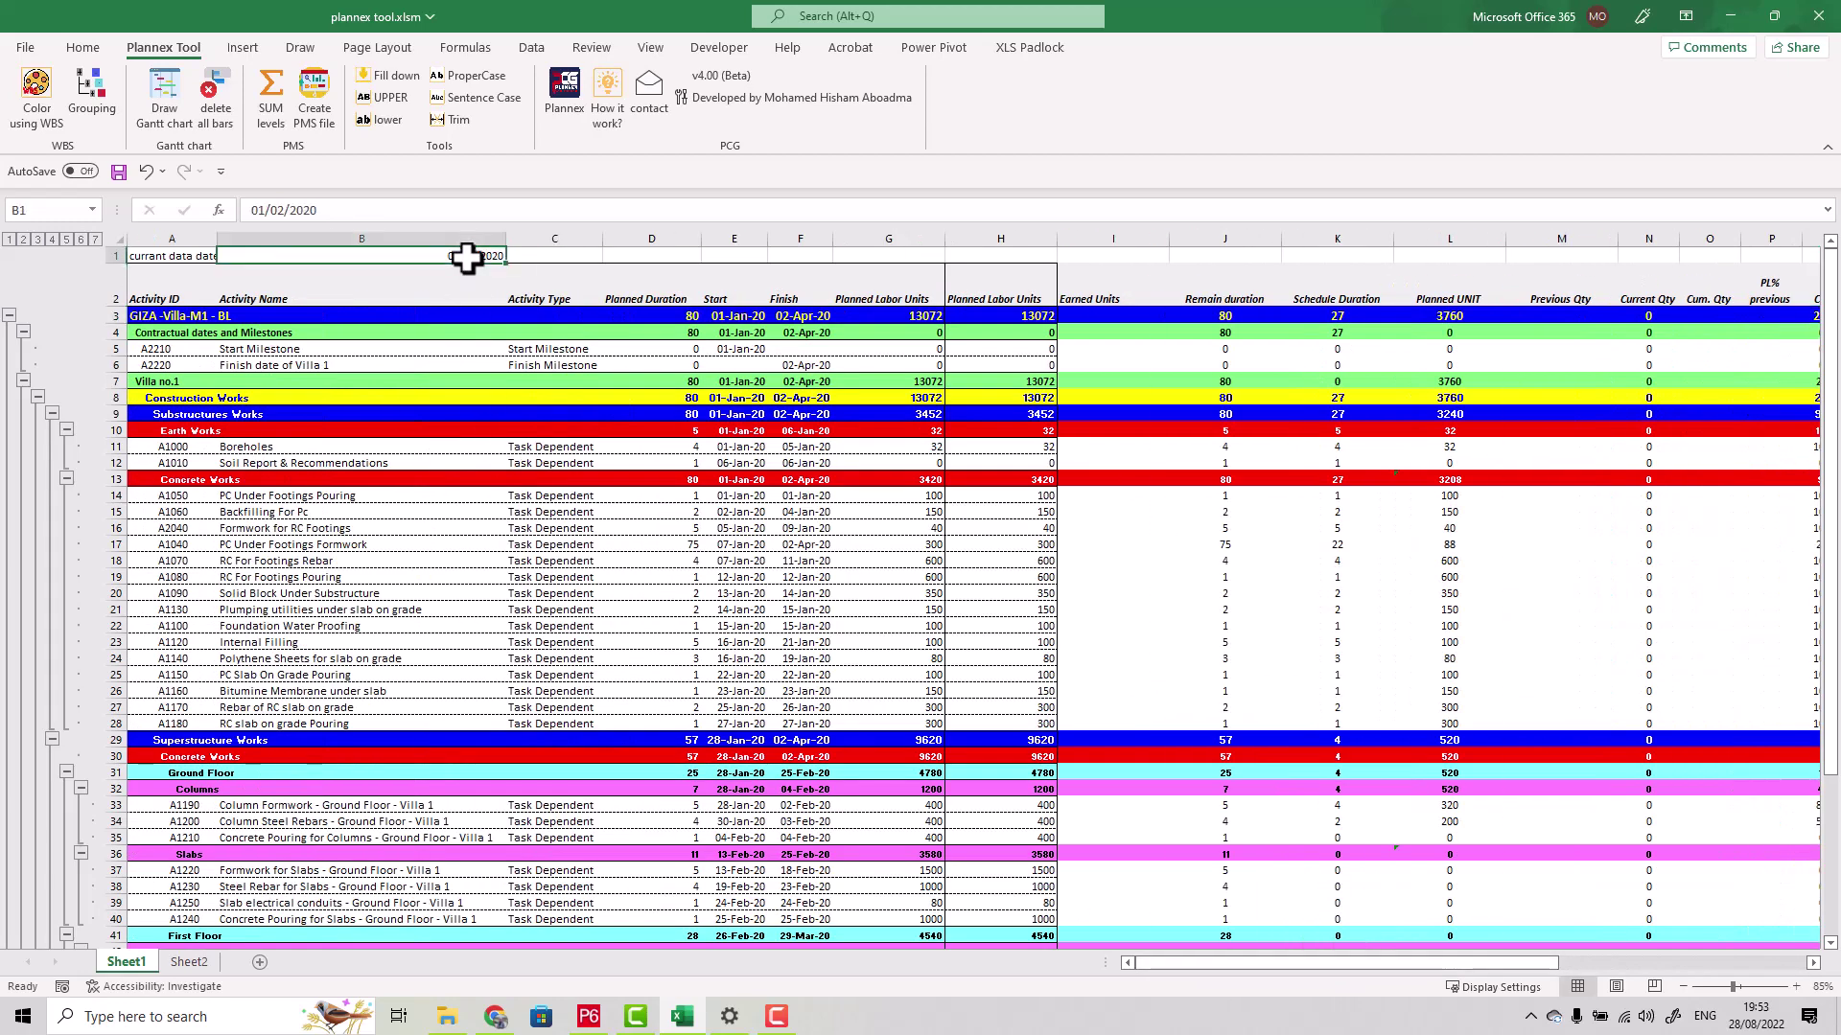
click(279, 212)
key(BackSpace)
text(3)
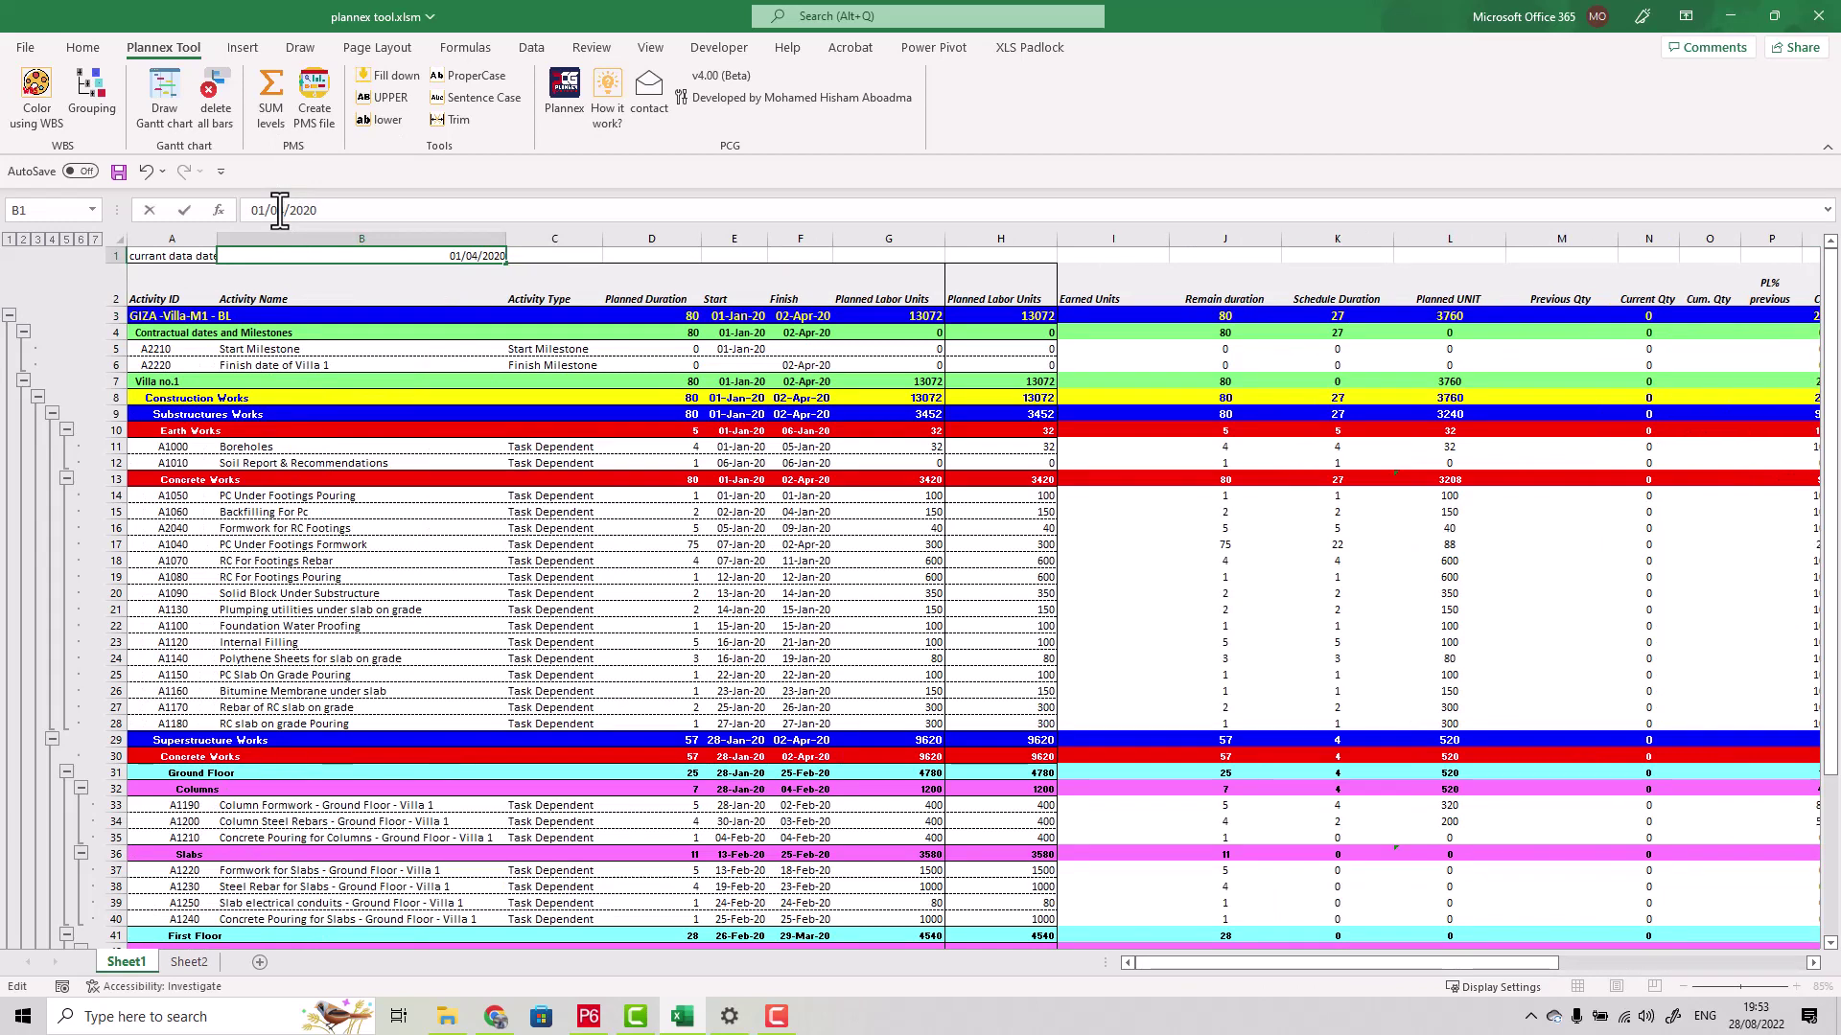
key(Return)
drag(1418, 964, 1471, 968)
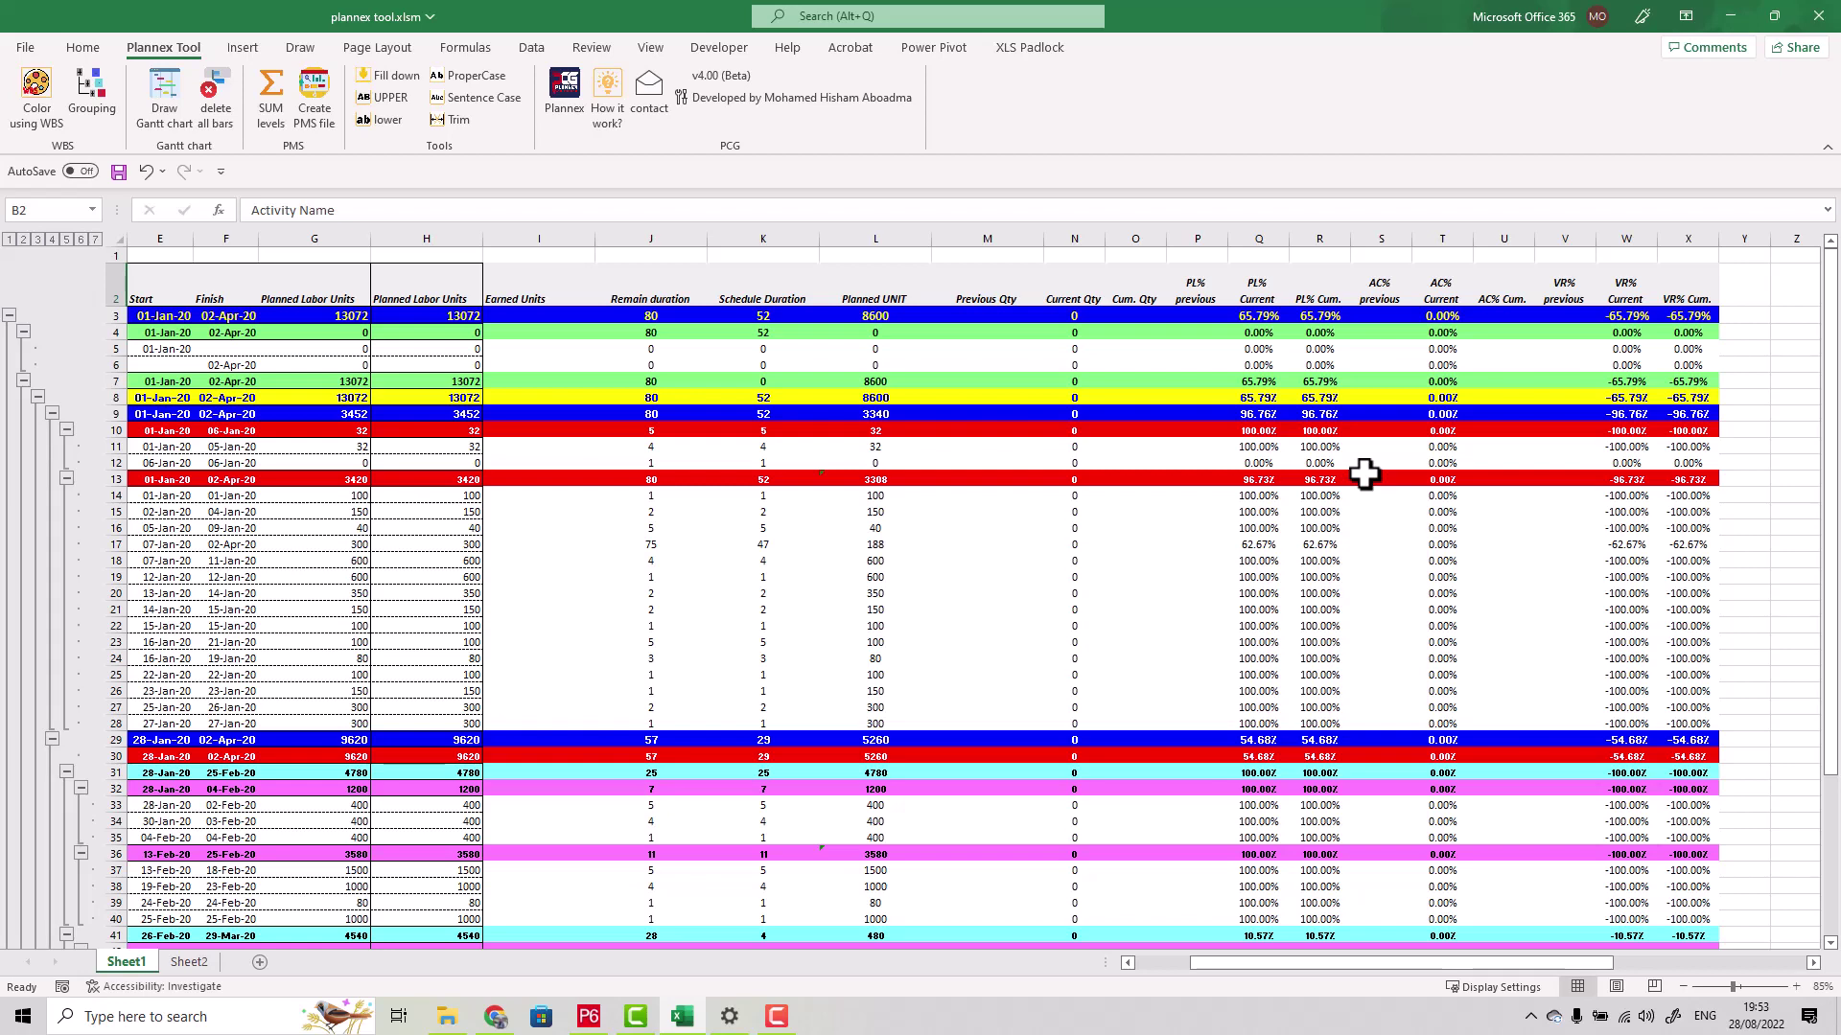
click(1320, 238)
key(ctrl+c)
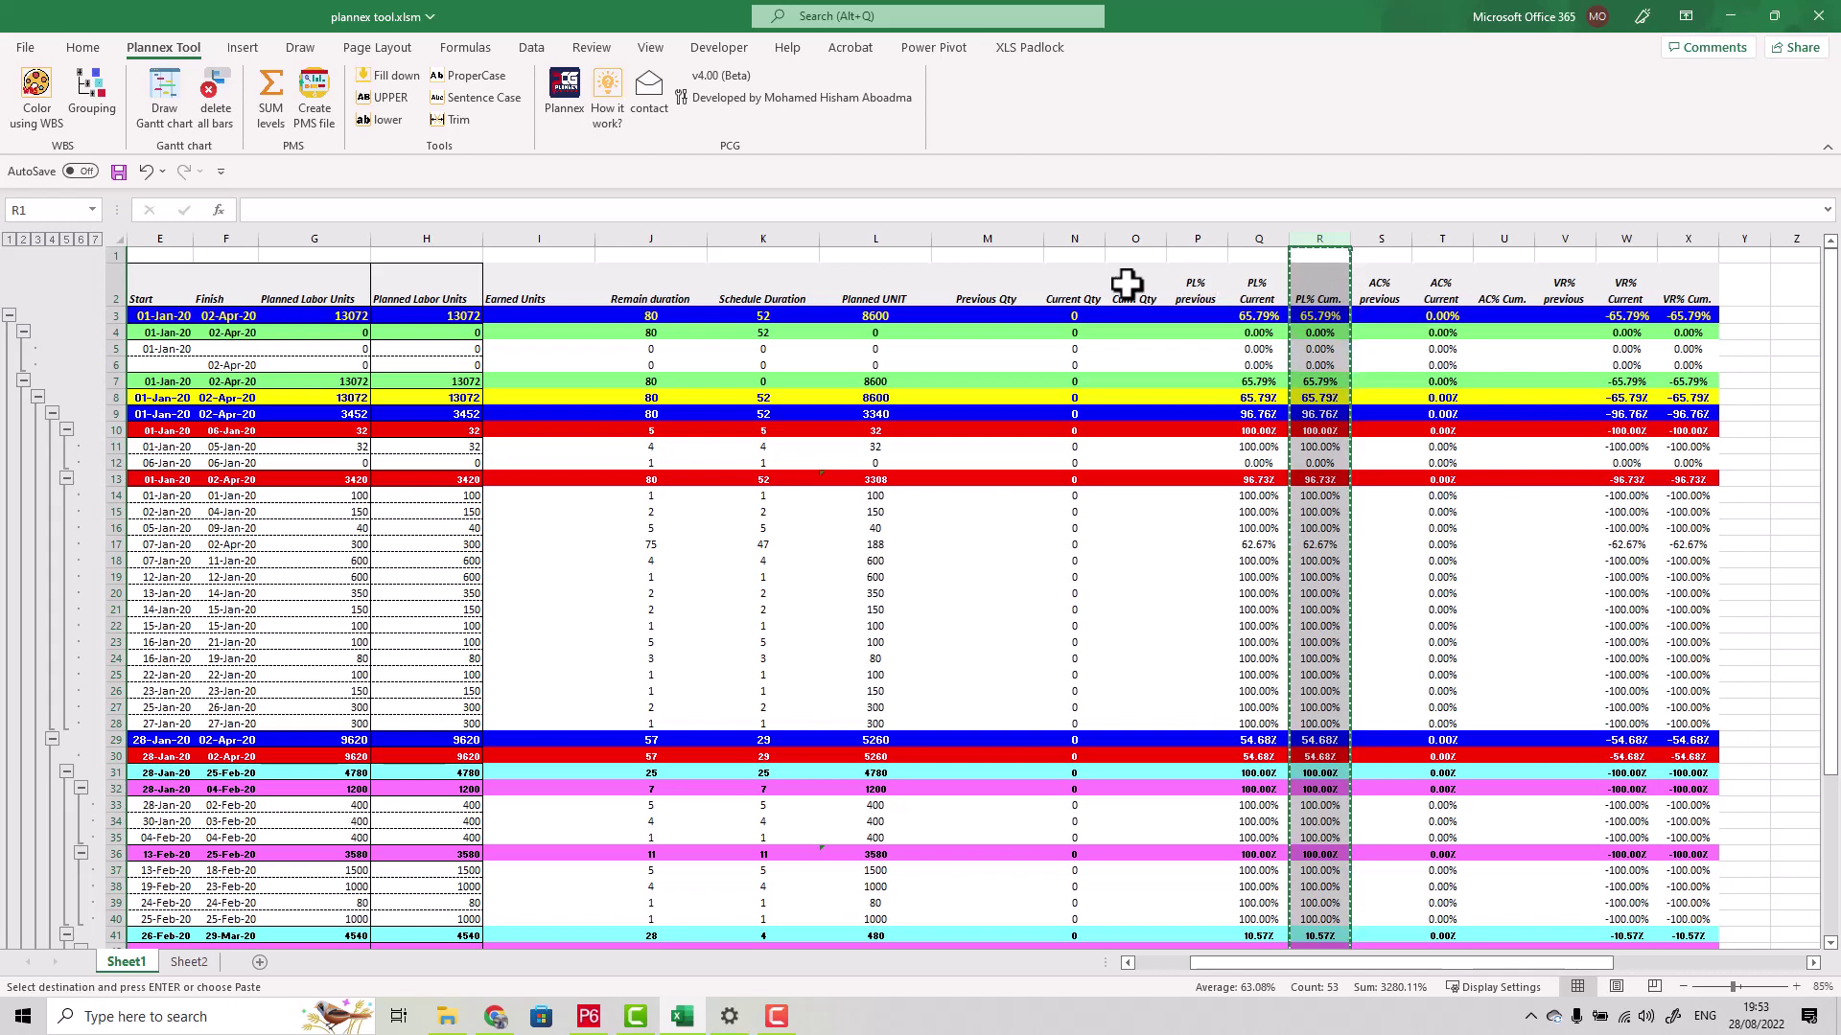
key(Escape)
Check the project row's AC% cells S3 to U3, the Previous Qty cell M3 and the upper Earned Units cells
click(1384, 349)
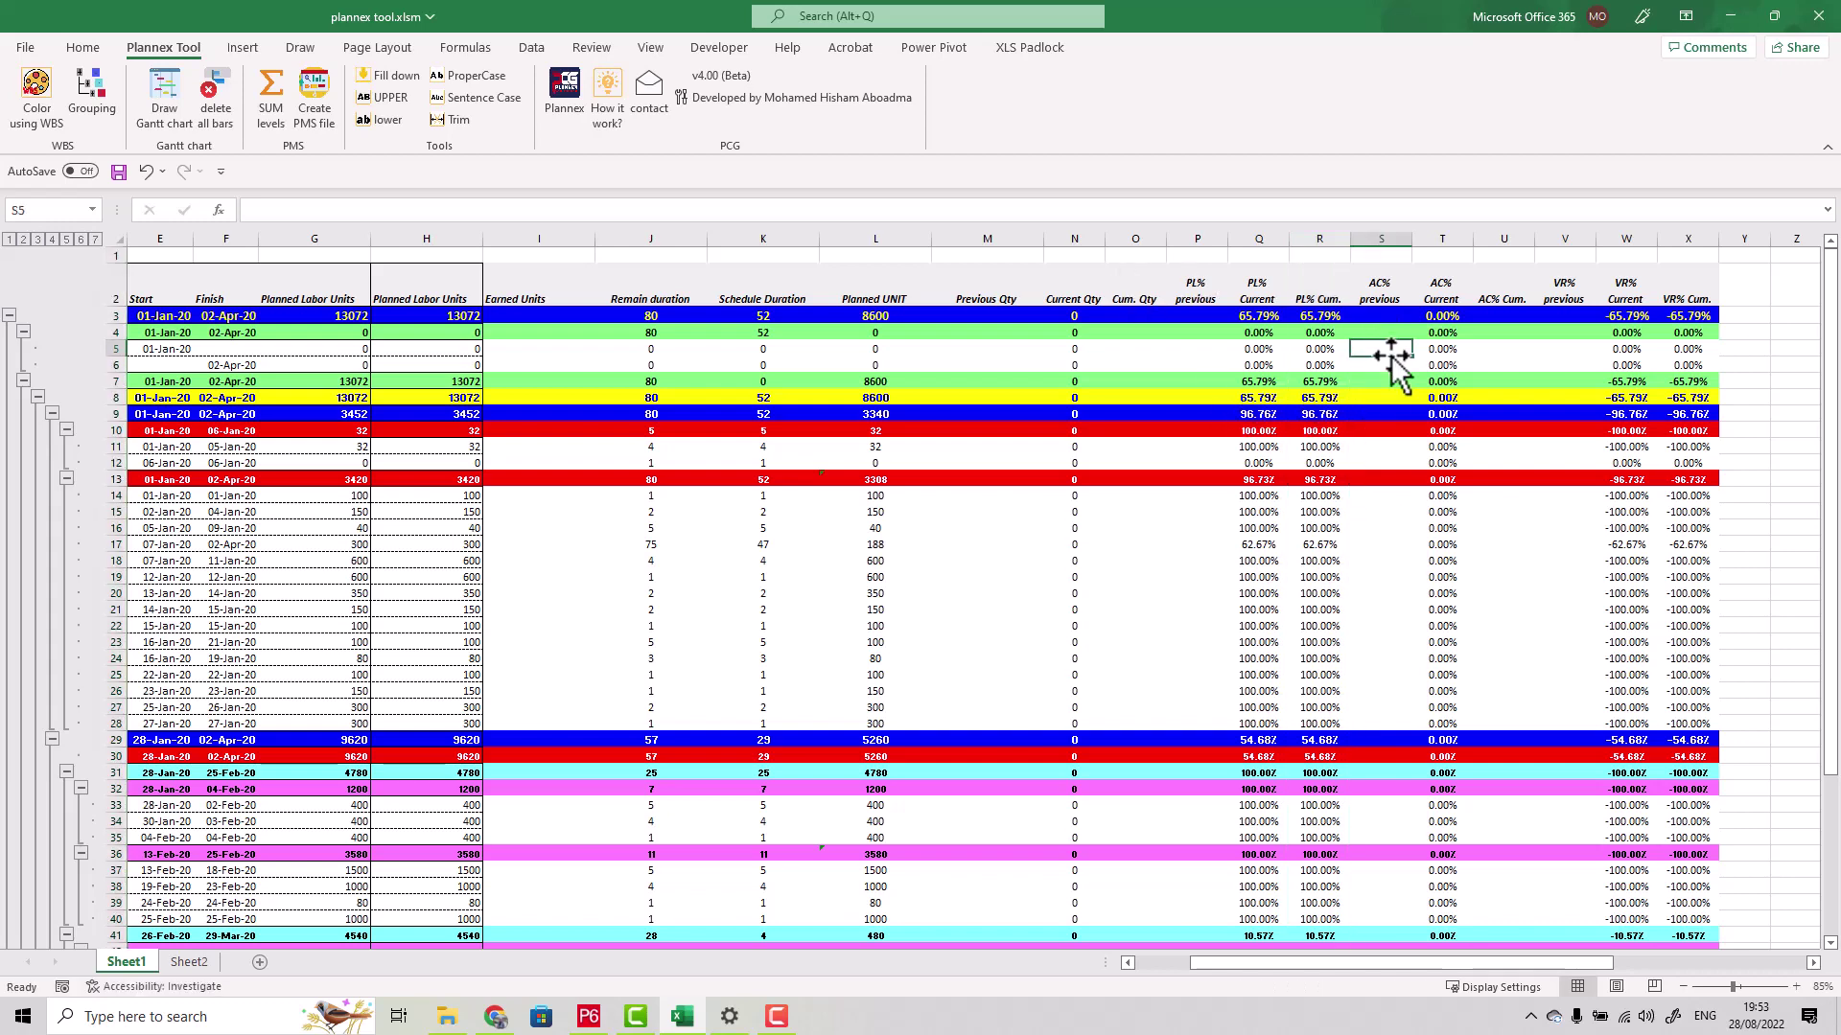
click(1501, 315)
drag(1501, 316, 1400, 317)
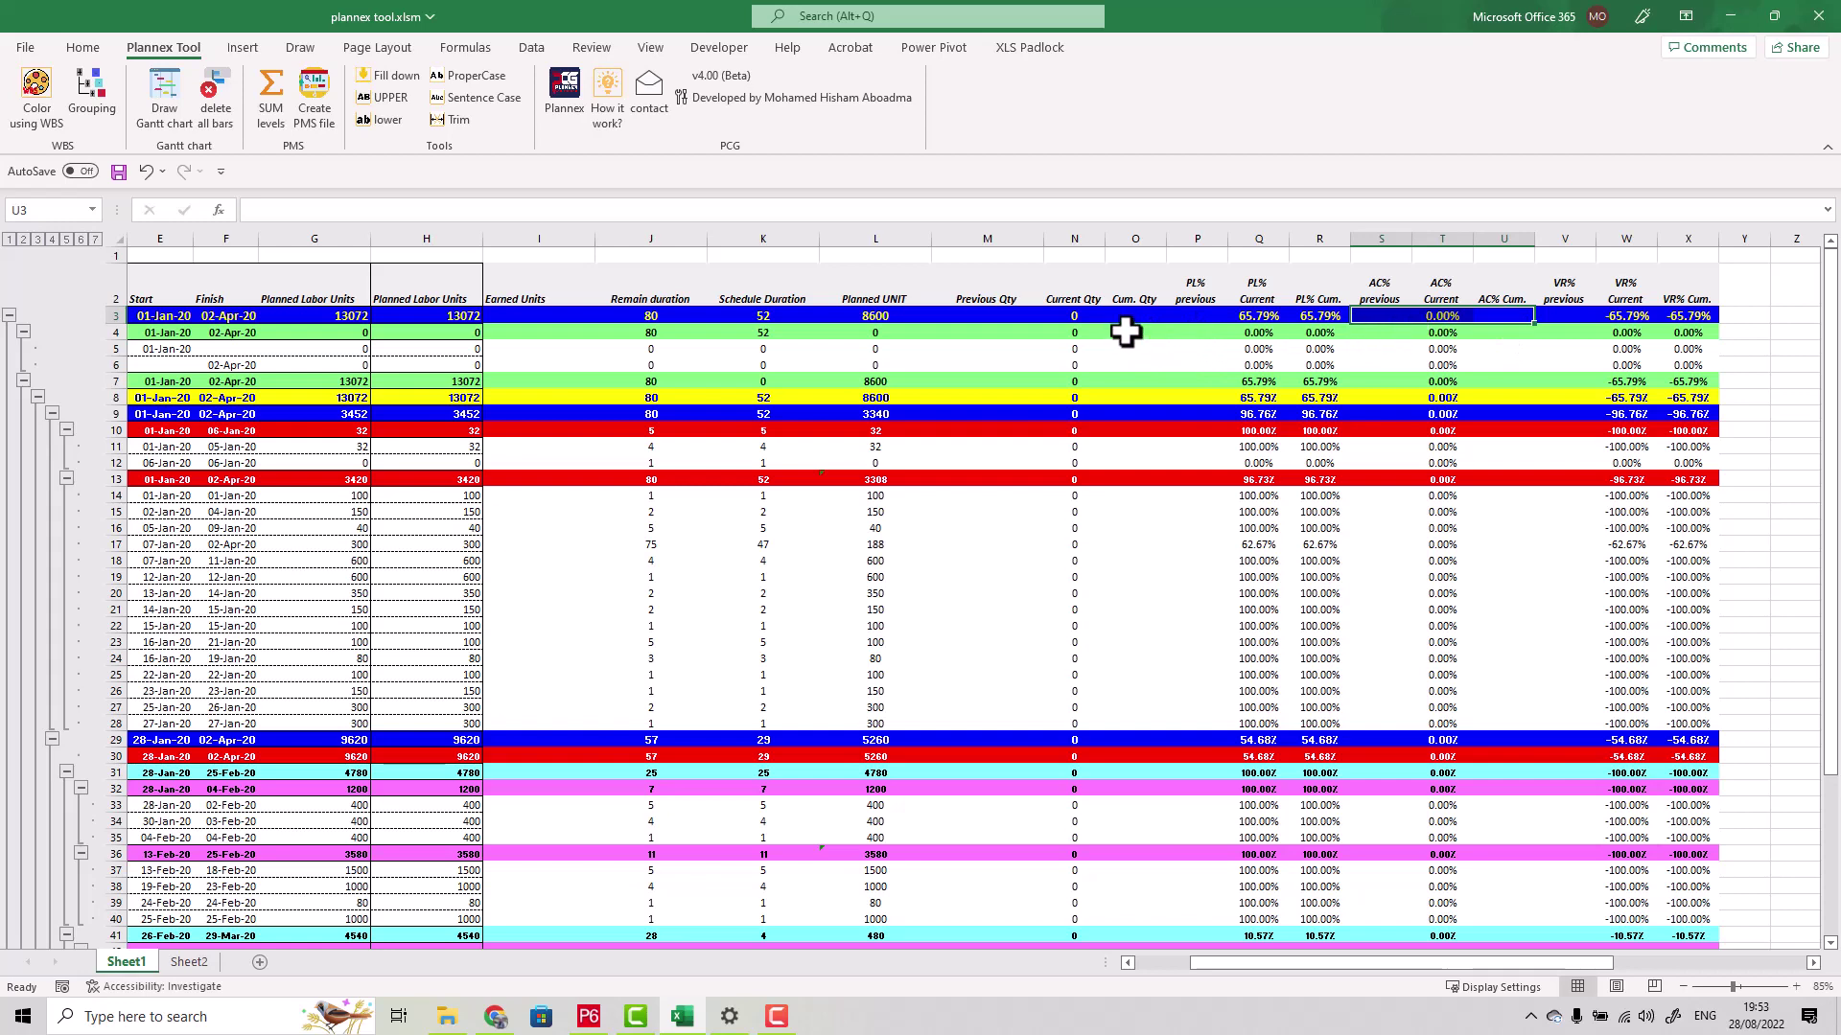
click(954, 317)
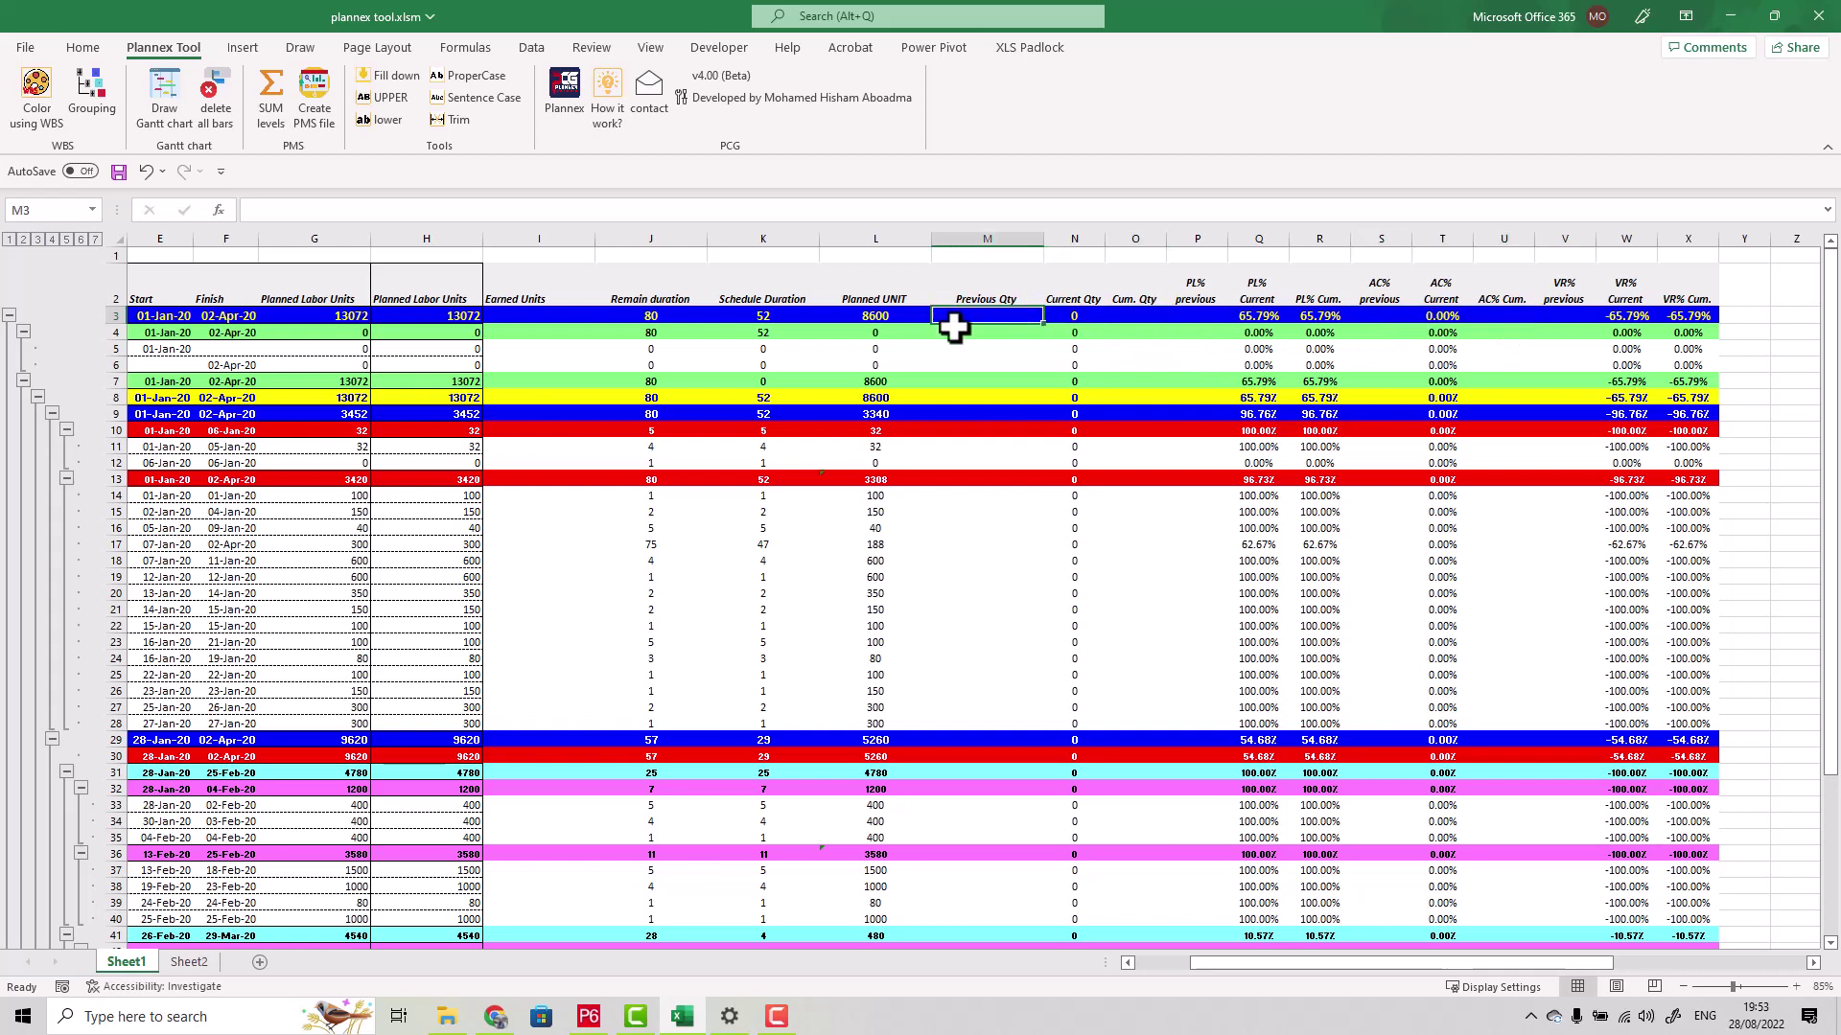
click(537, 320)
click(535, 343)
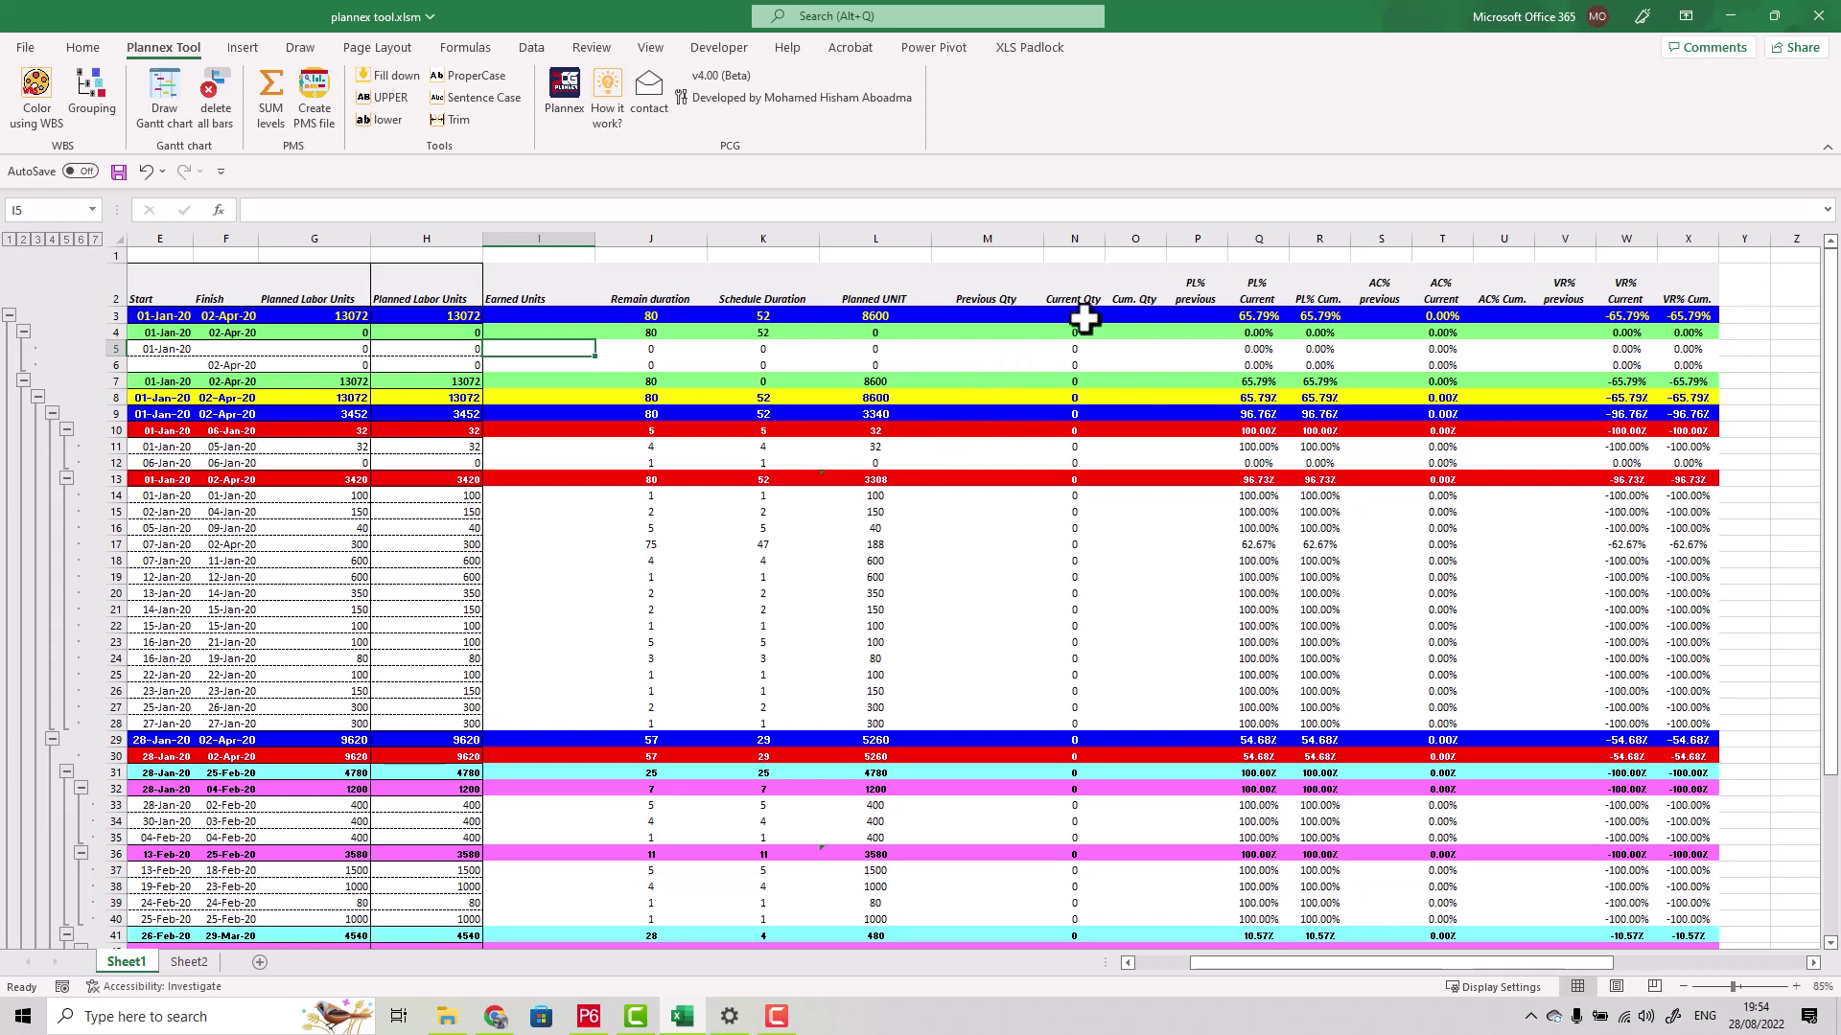
Inspect the Current Qty formula in N3, the activity cells under Cum. Qty, AC% Cum. and Earned Units, and the VR% Current formula in W3
drag(1075, 315, 1069, 577)
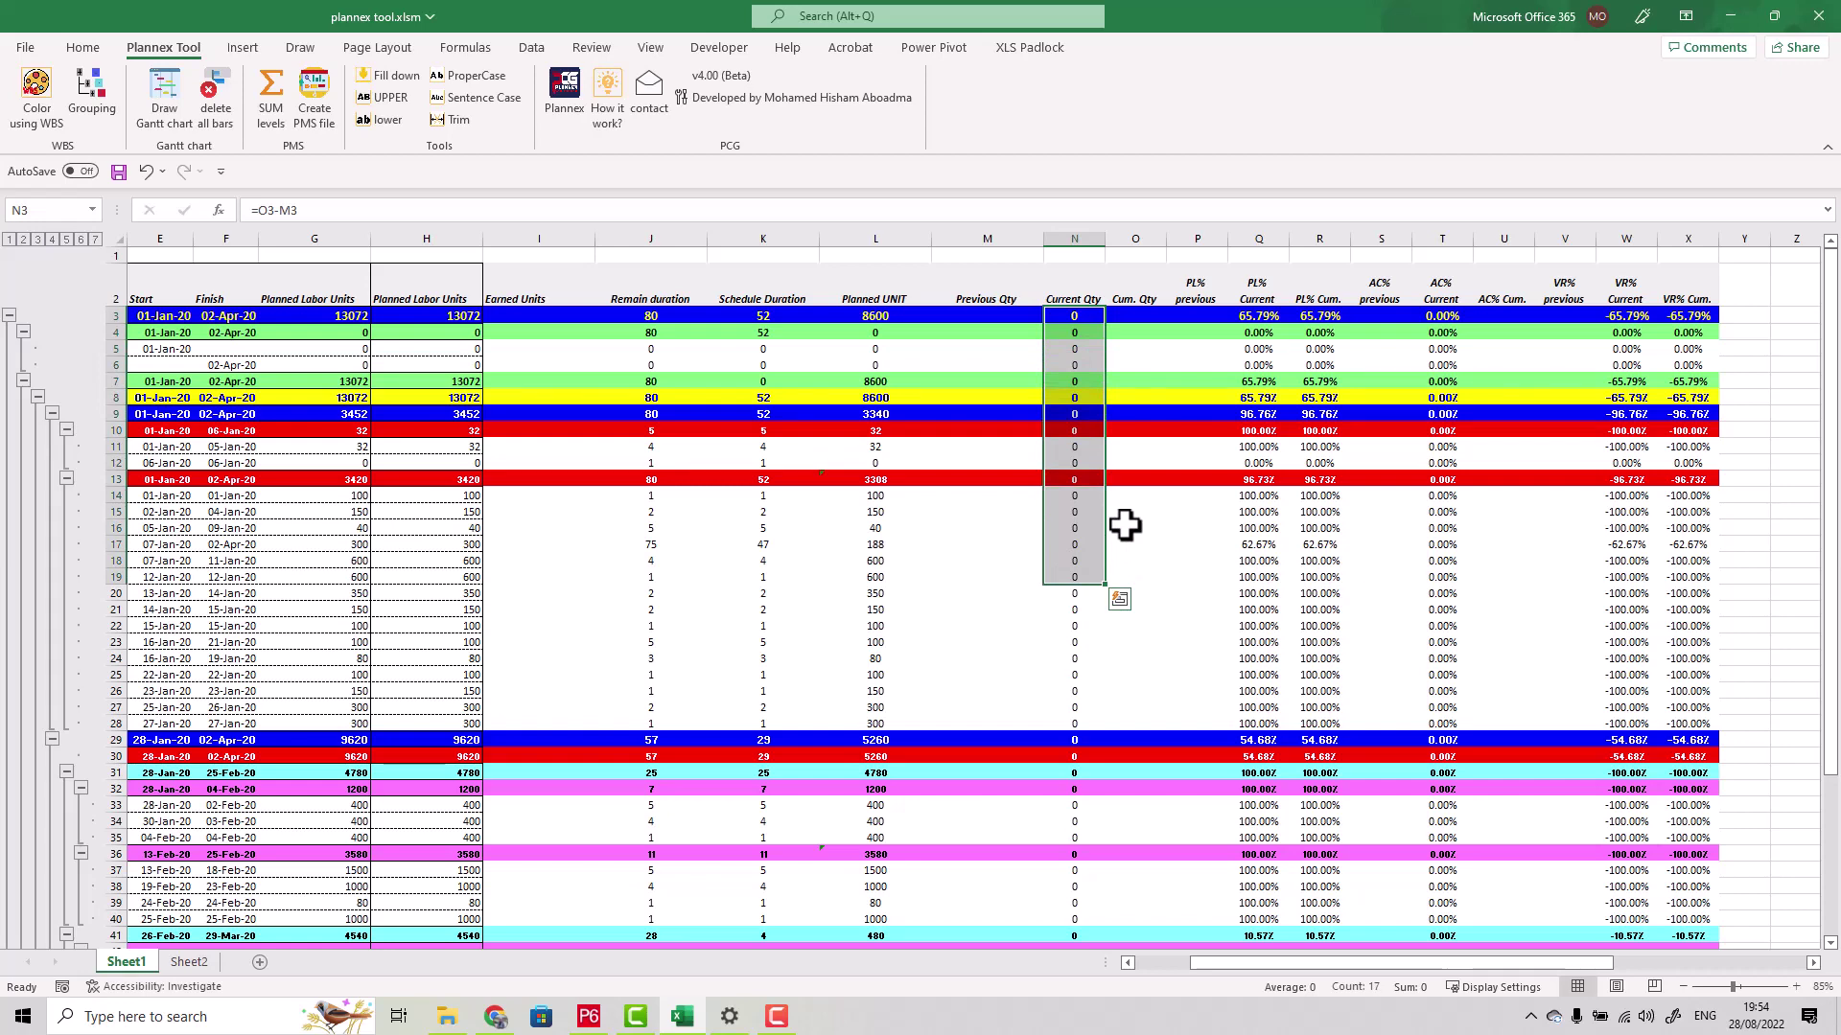
click(1126, 524)
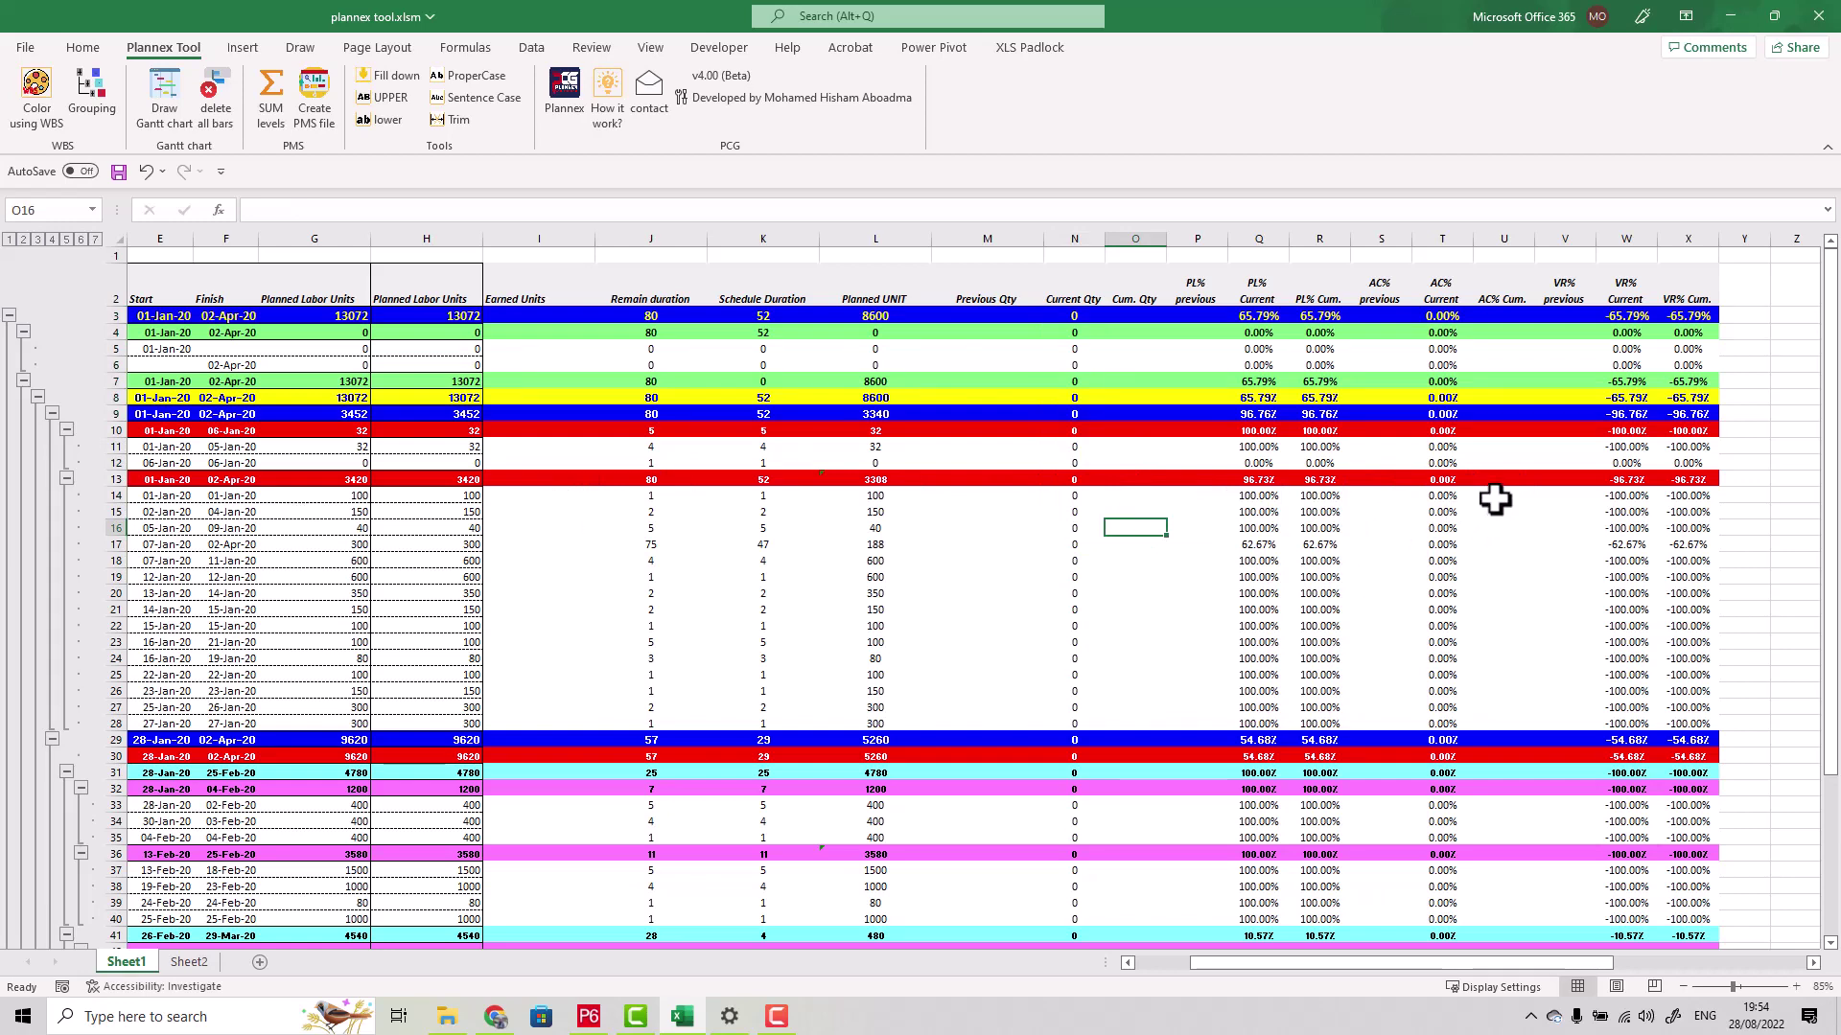
drag(1495, 498, 1504, 688)
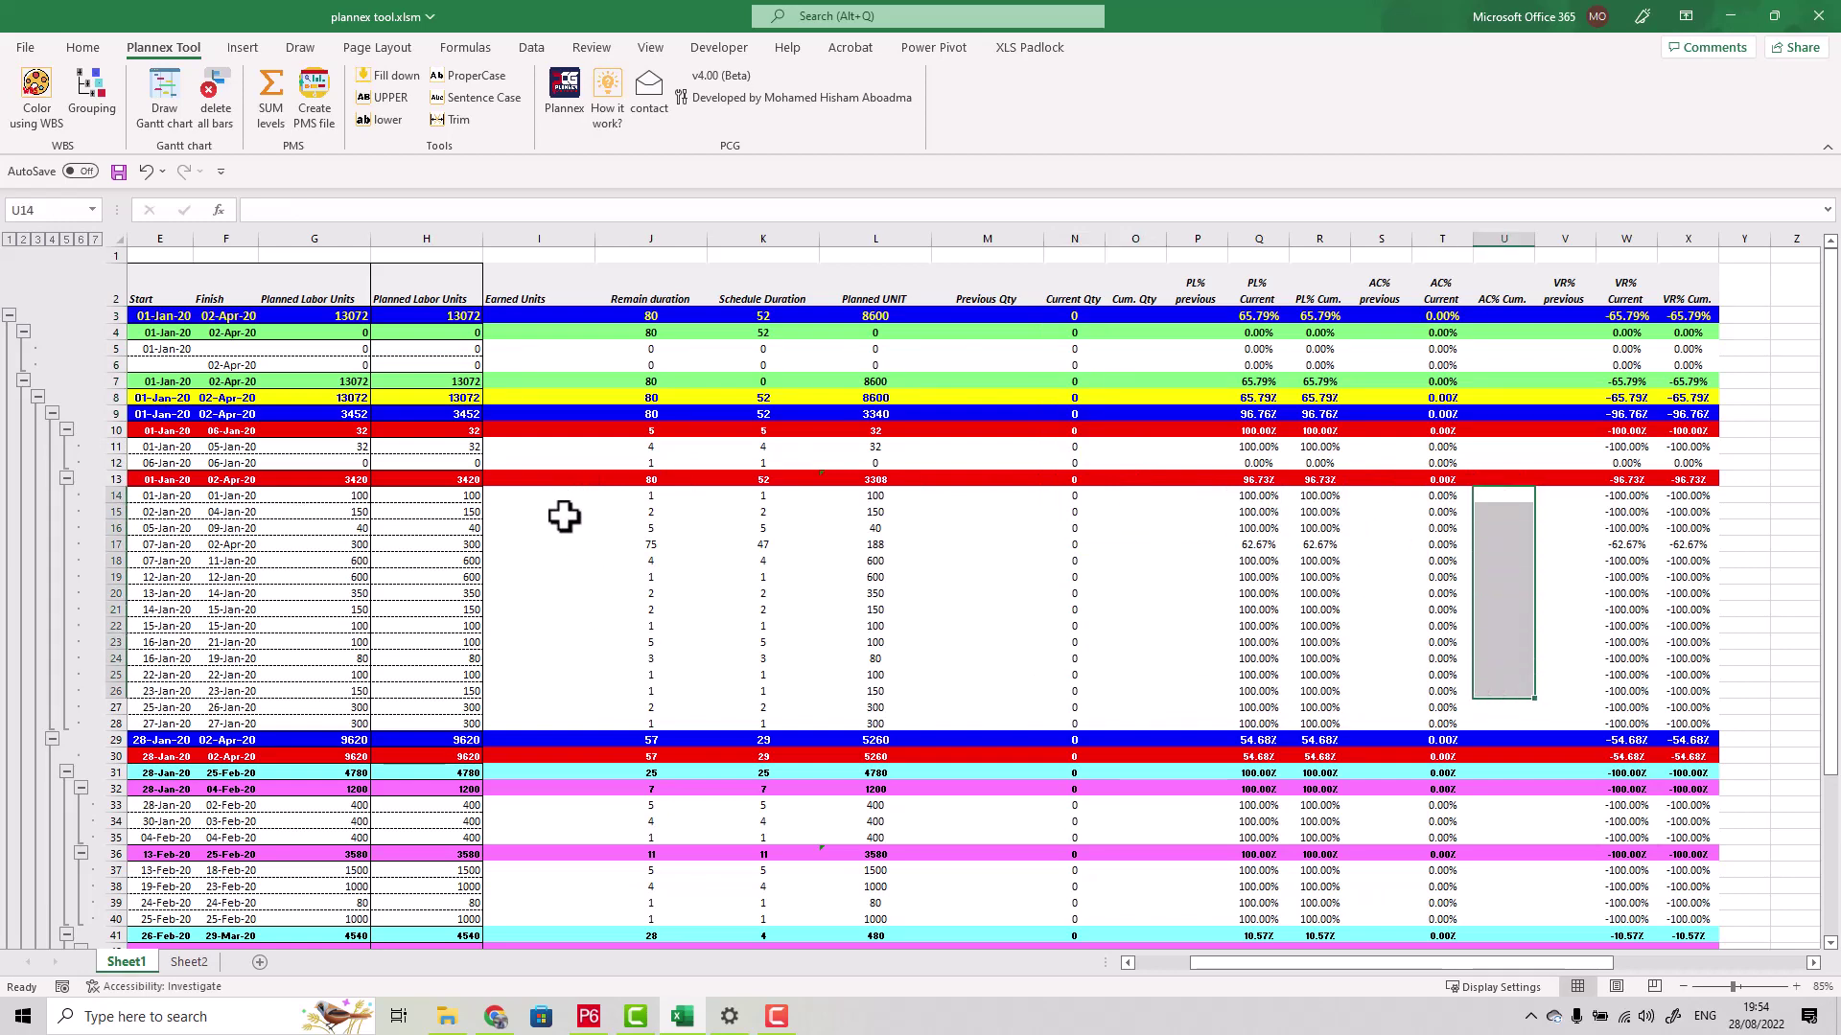
drag(554, 496, 551, 602)
double_click(1626, 316)
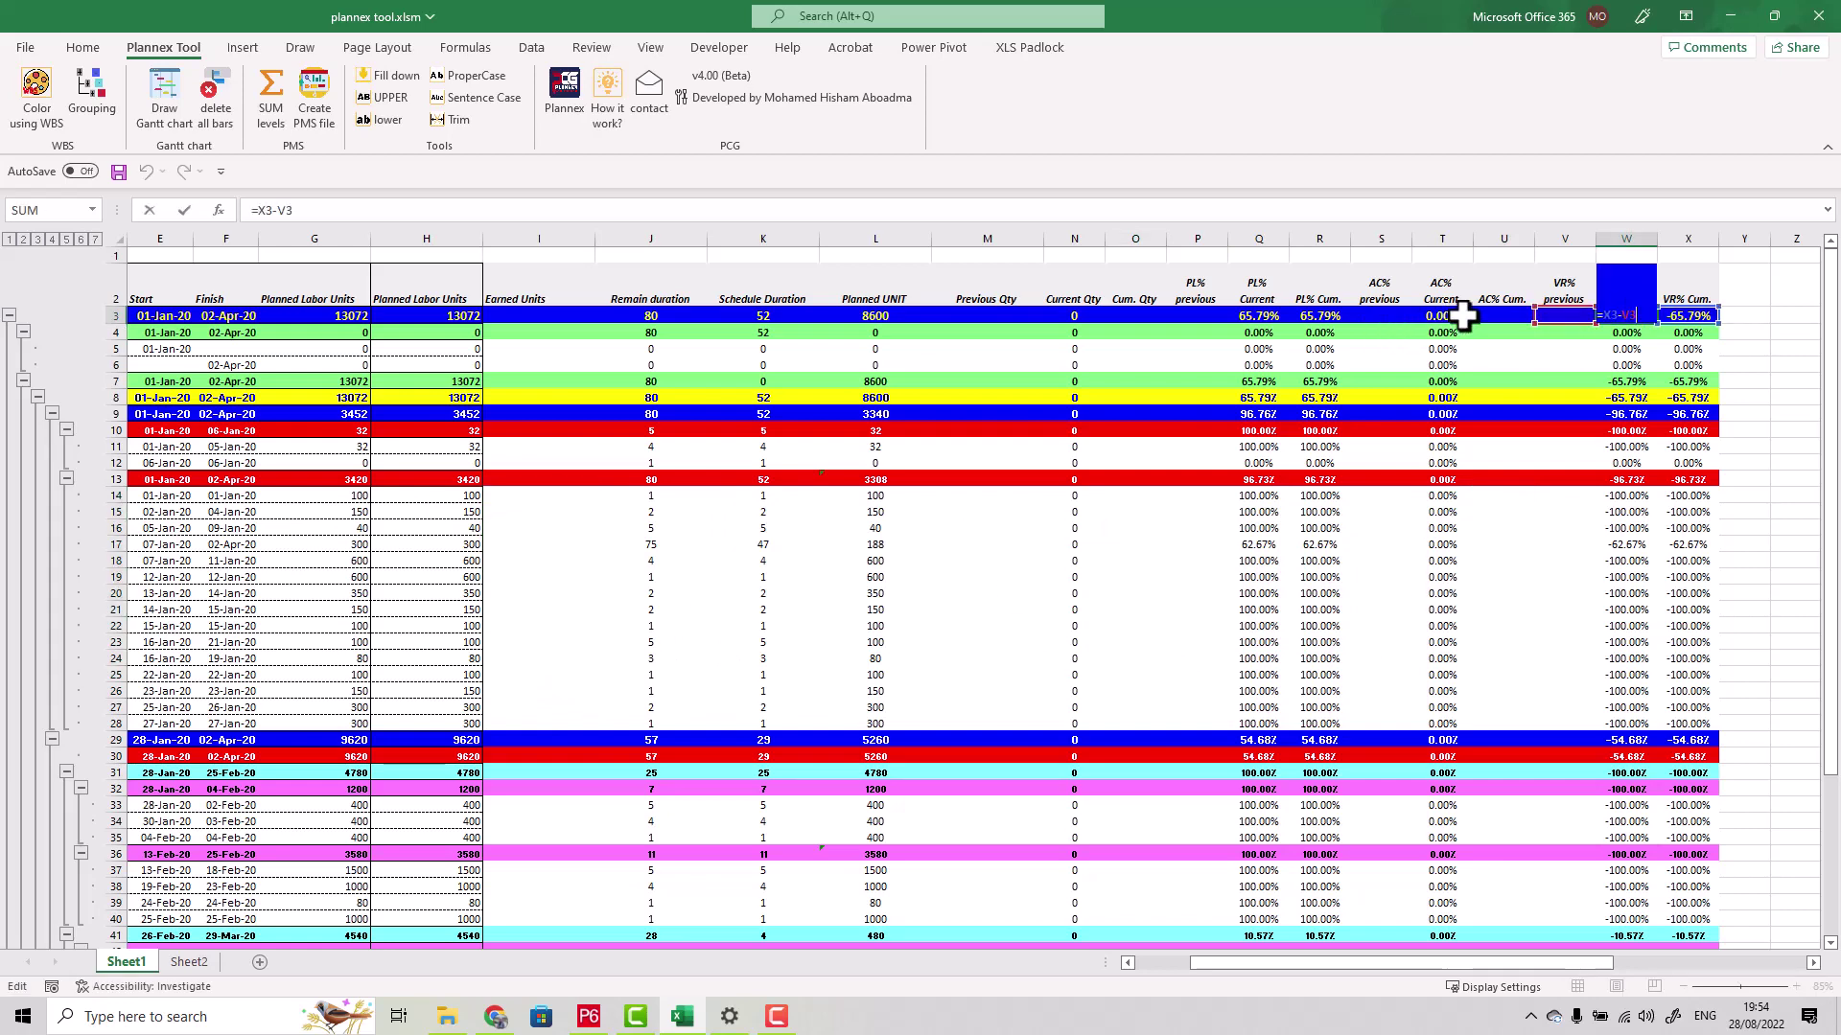
key(Escape)
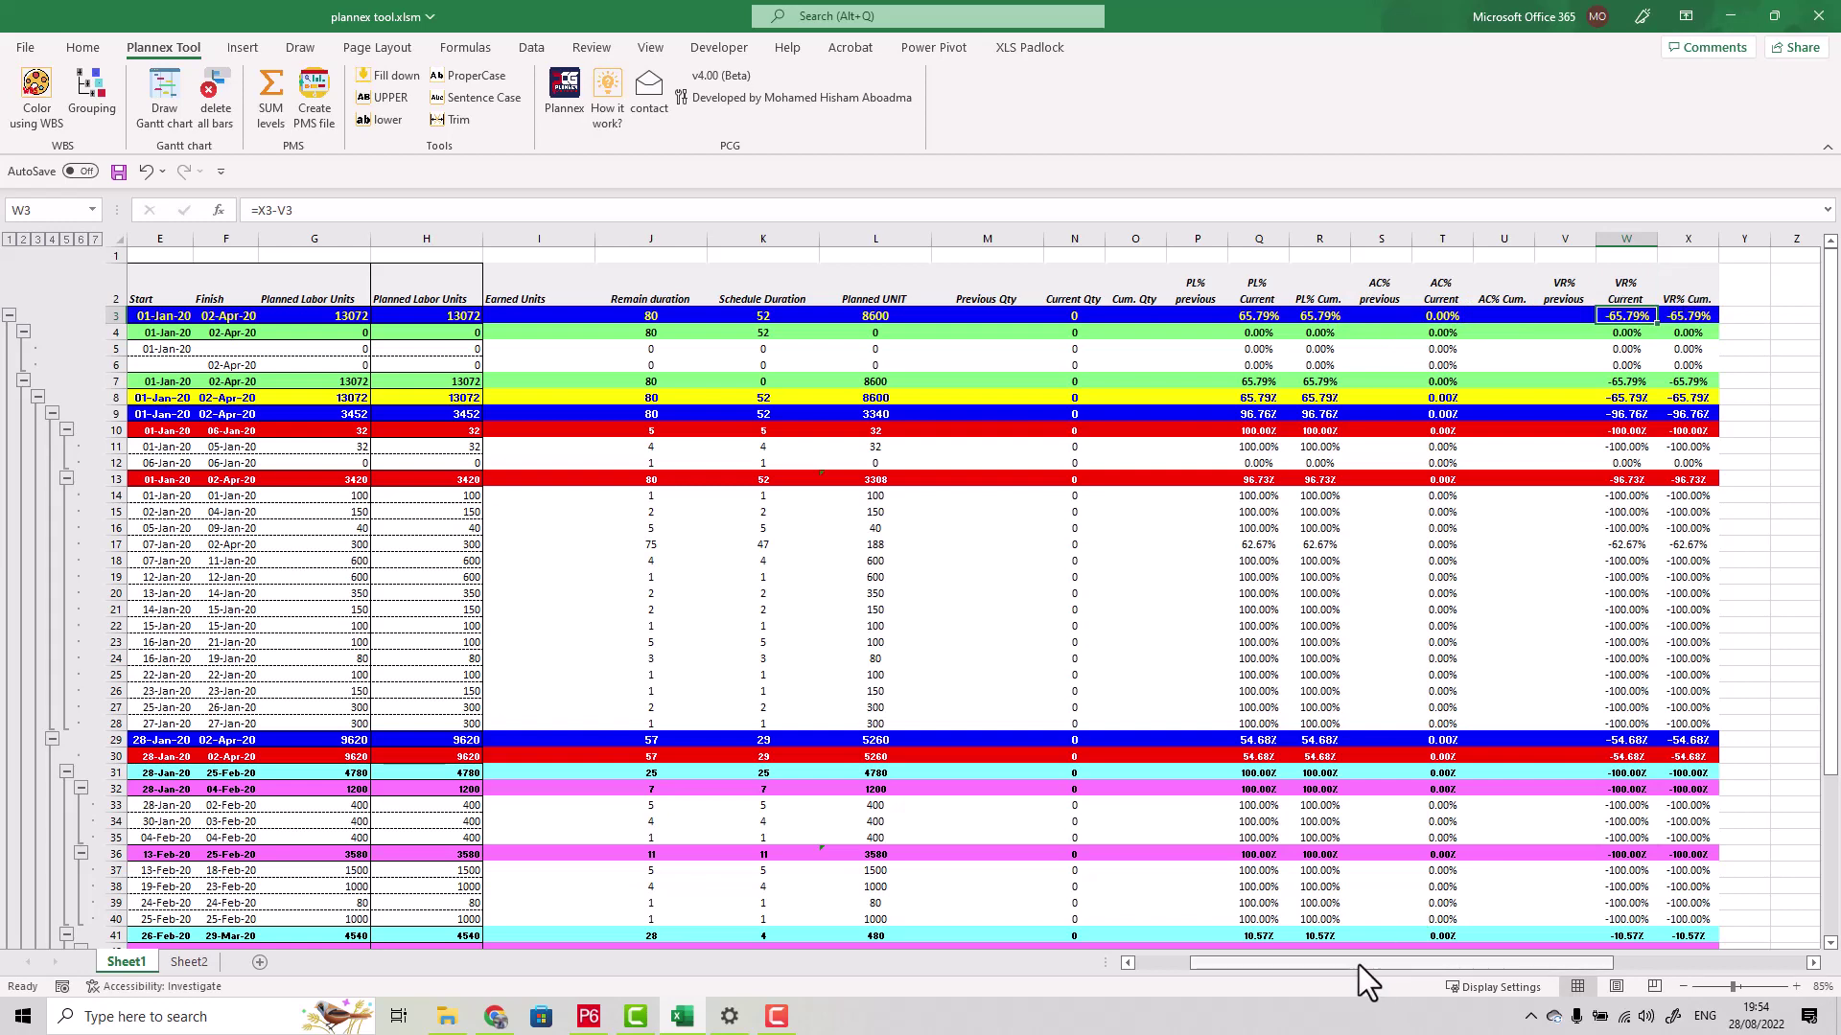
Replace every ",16)" with ",14)" in the Remain duration and Schedule Duration formulas of the substructure Concrete Works activities, J14 to K28
drag(1364, 964, 1130, 966)
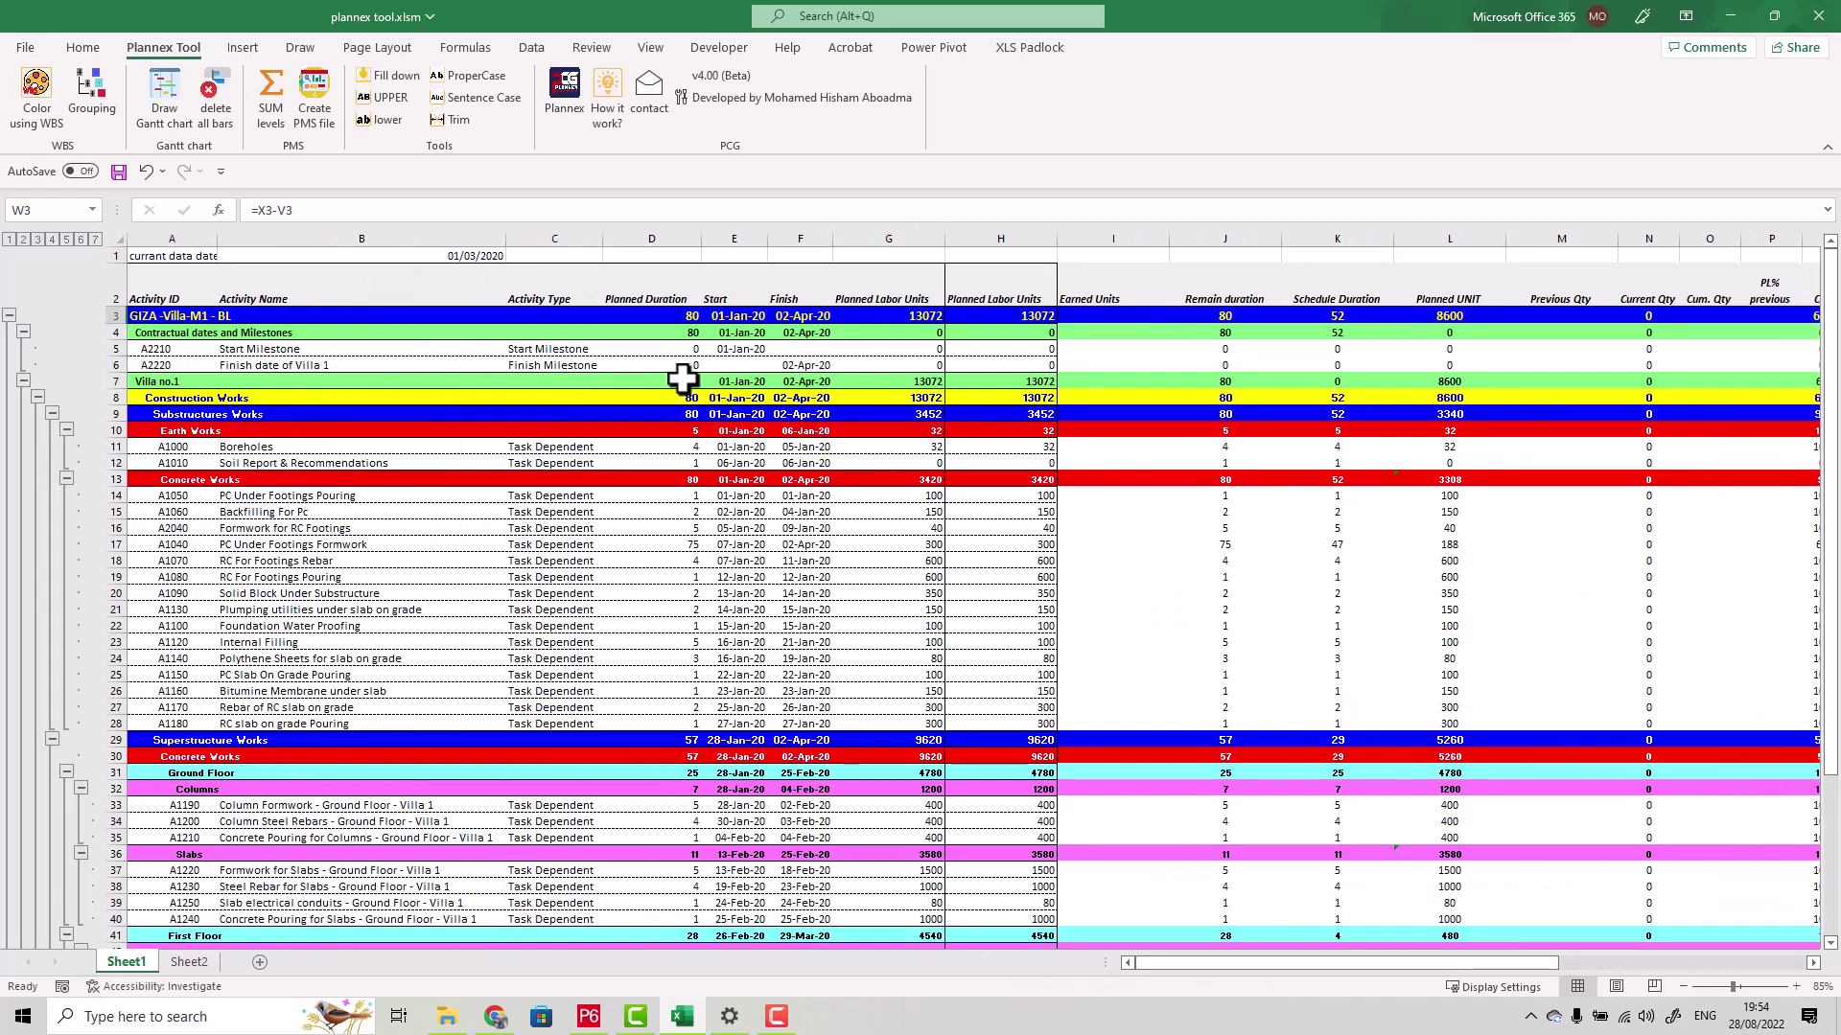
click(1040, 496)
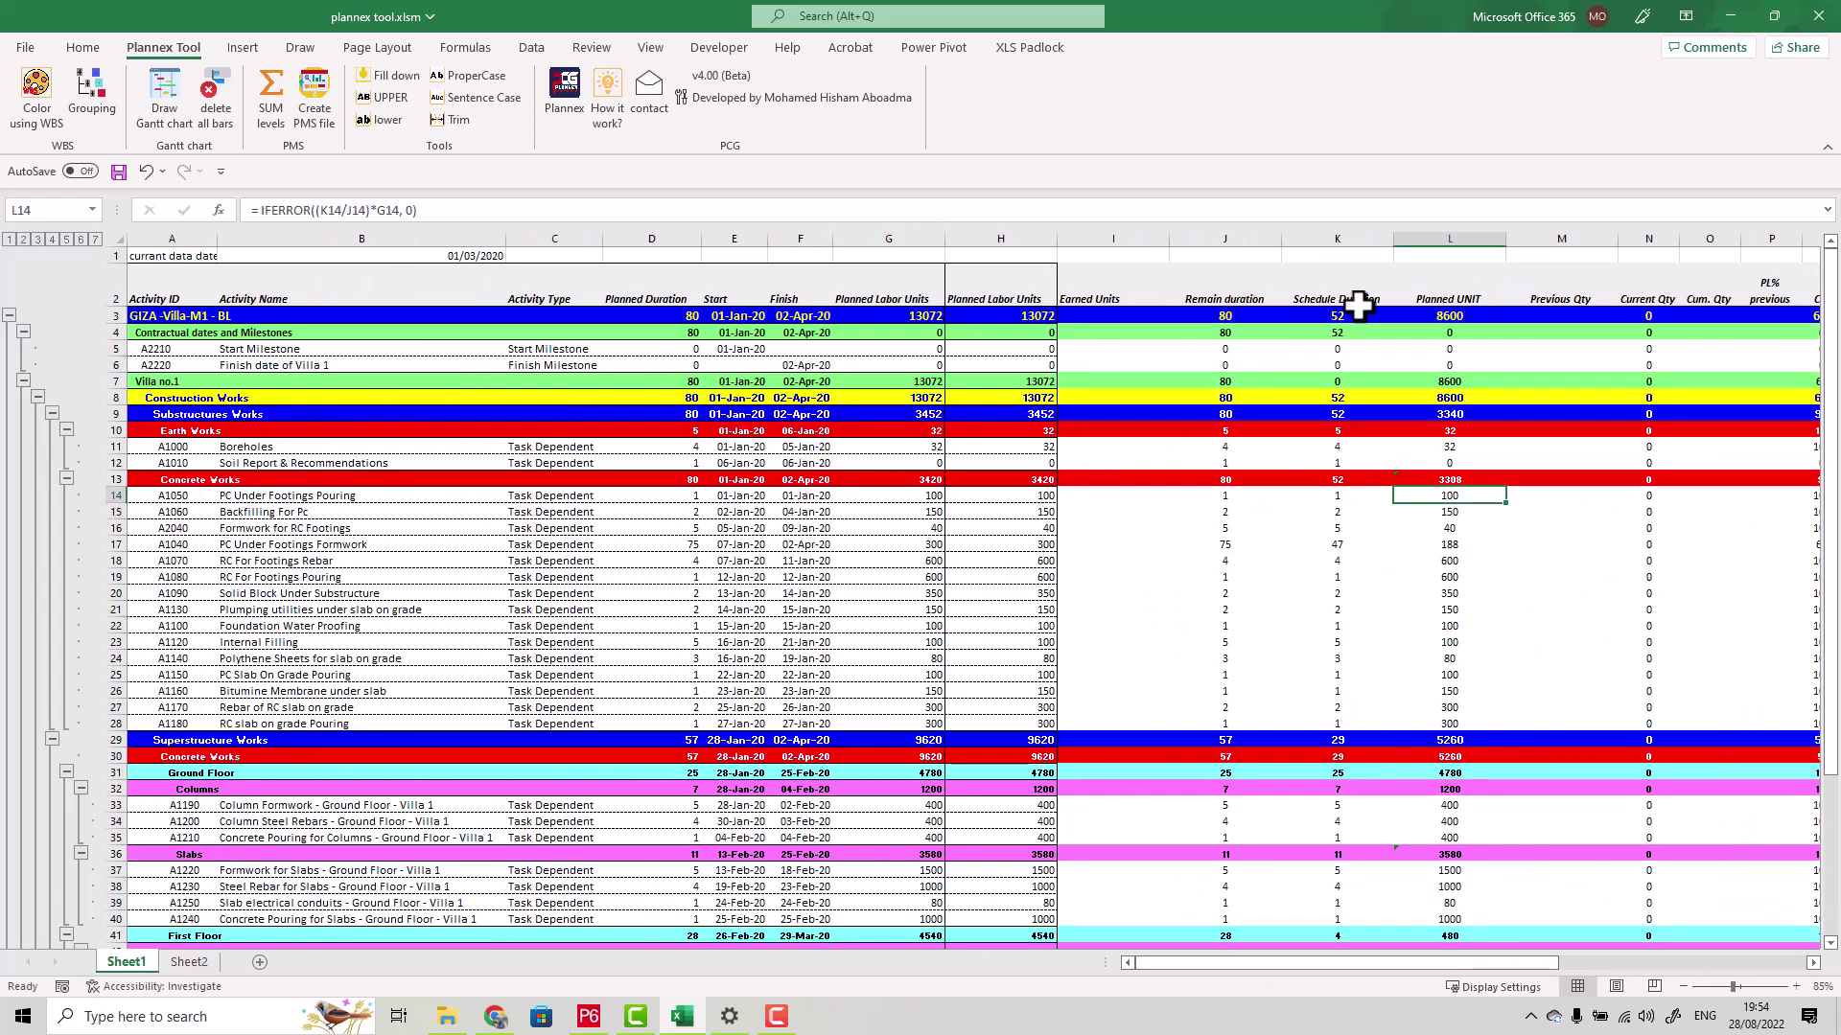
drag(1224, 491, 1314, 715)
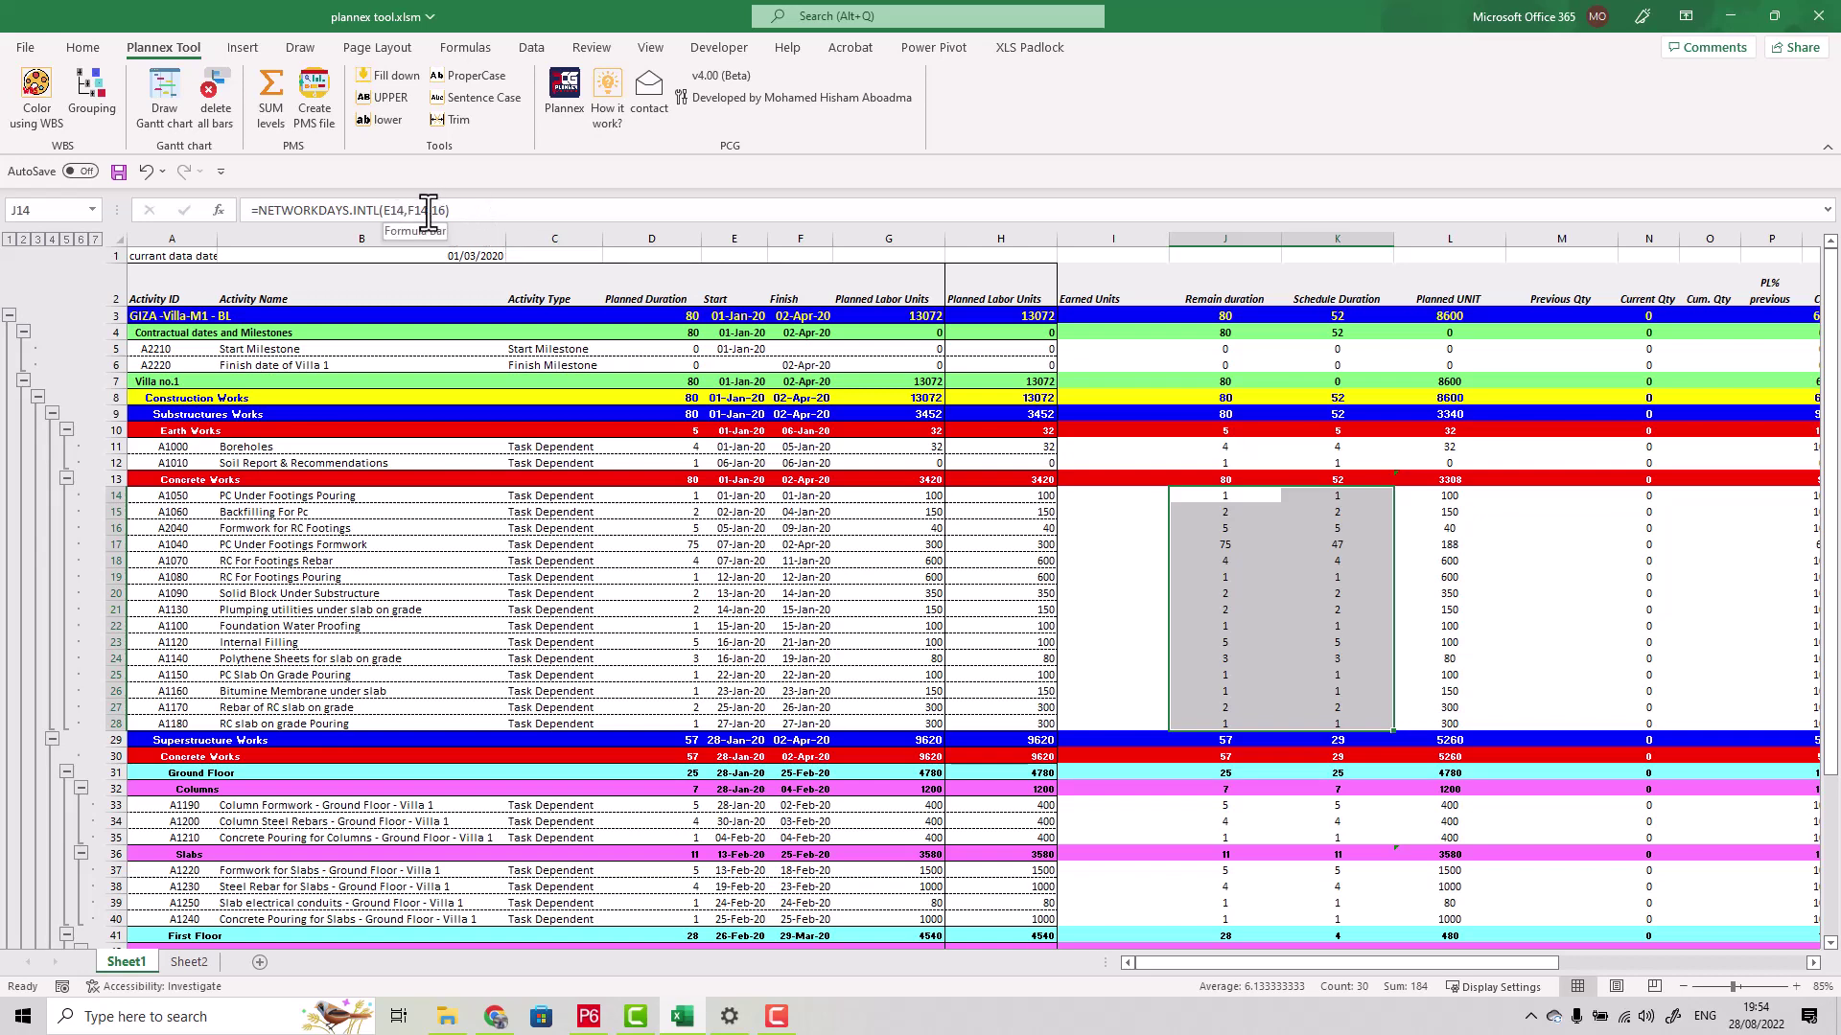
key(ctrl+f)
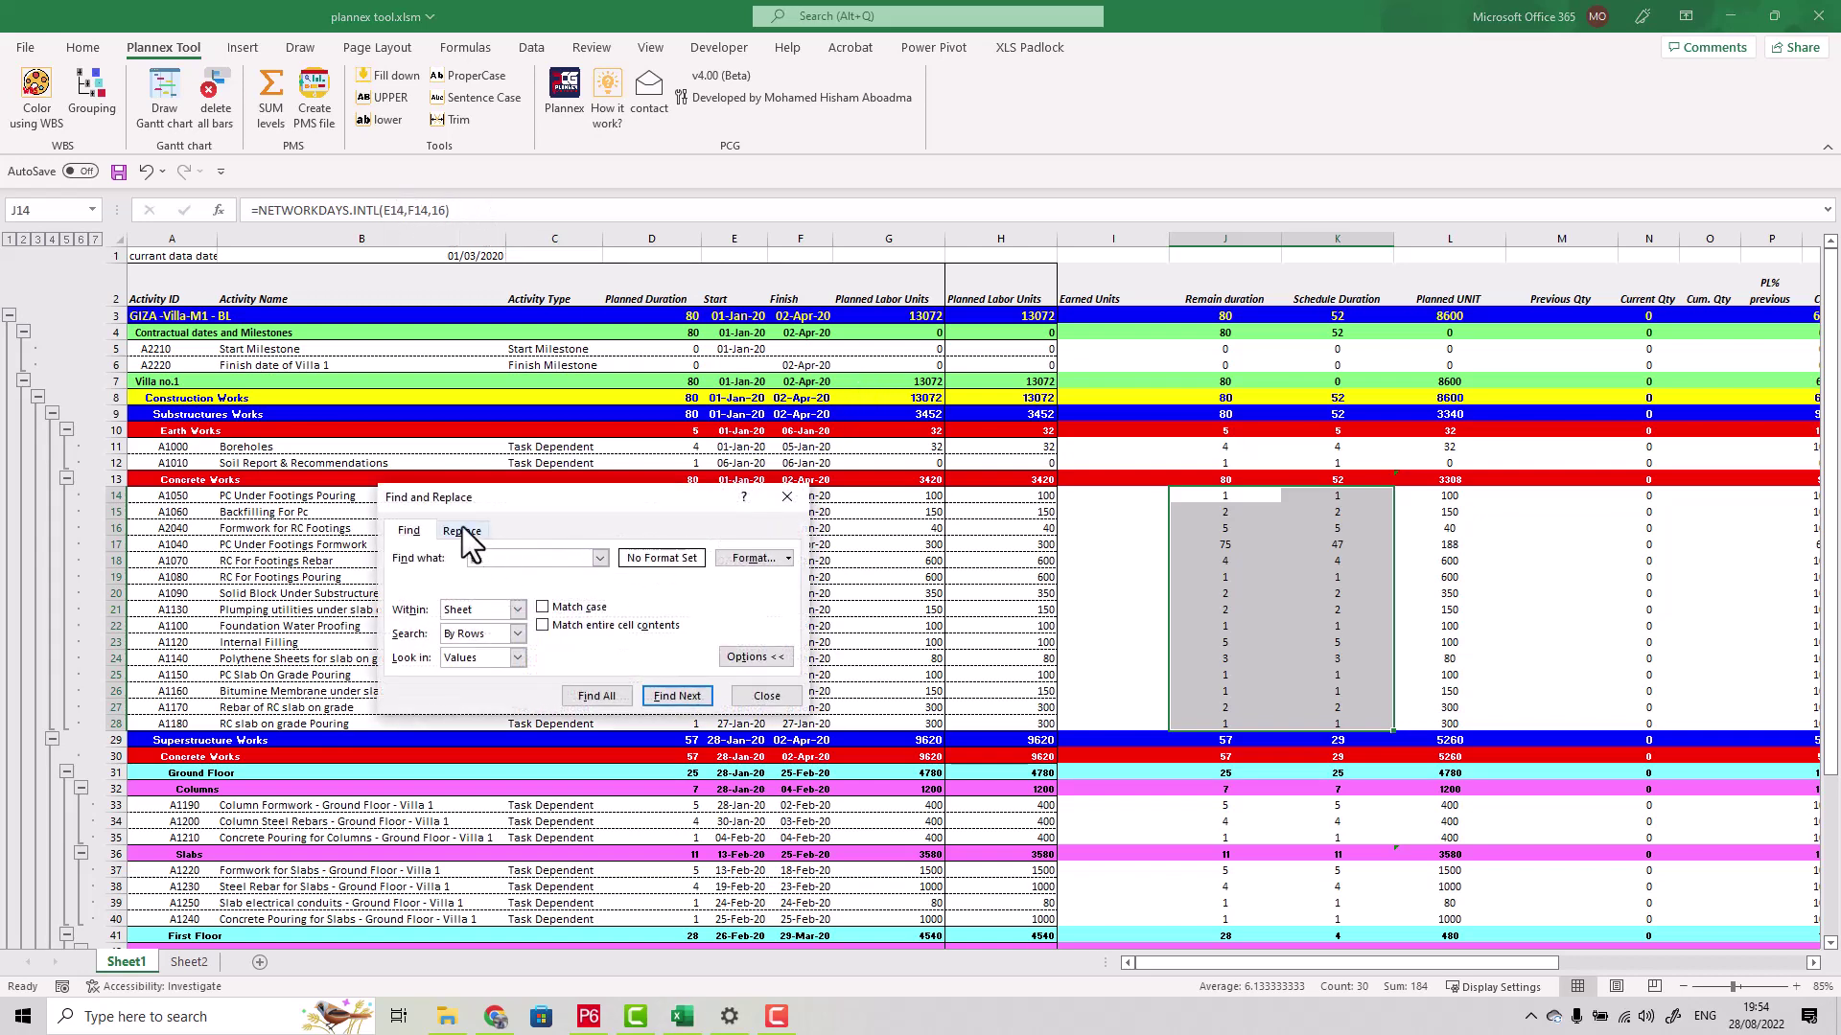
click(462, 530)
text(,16)
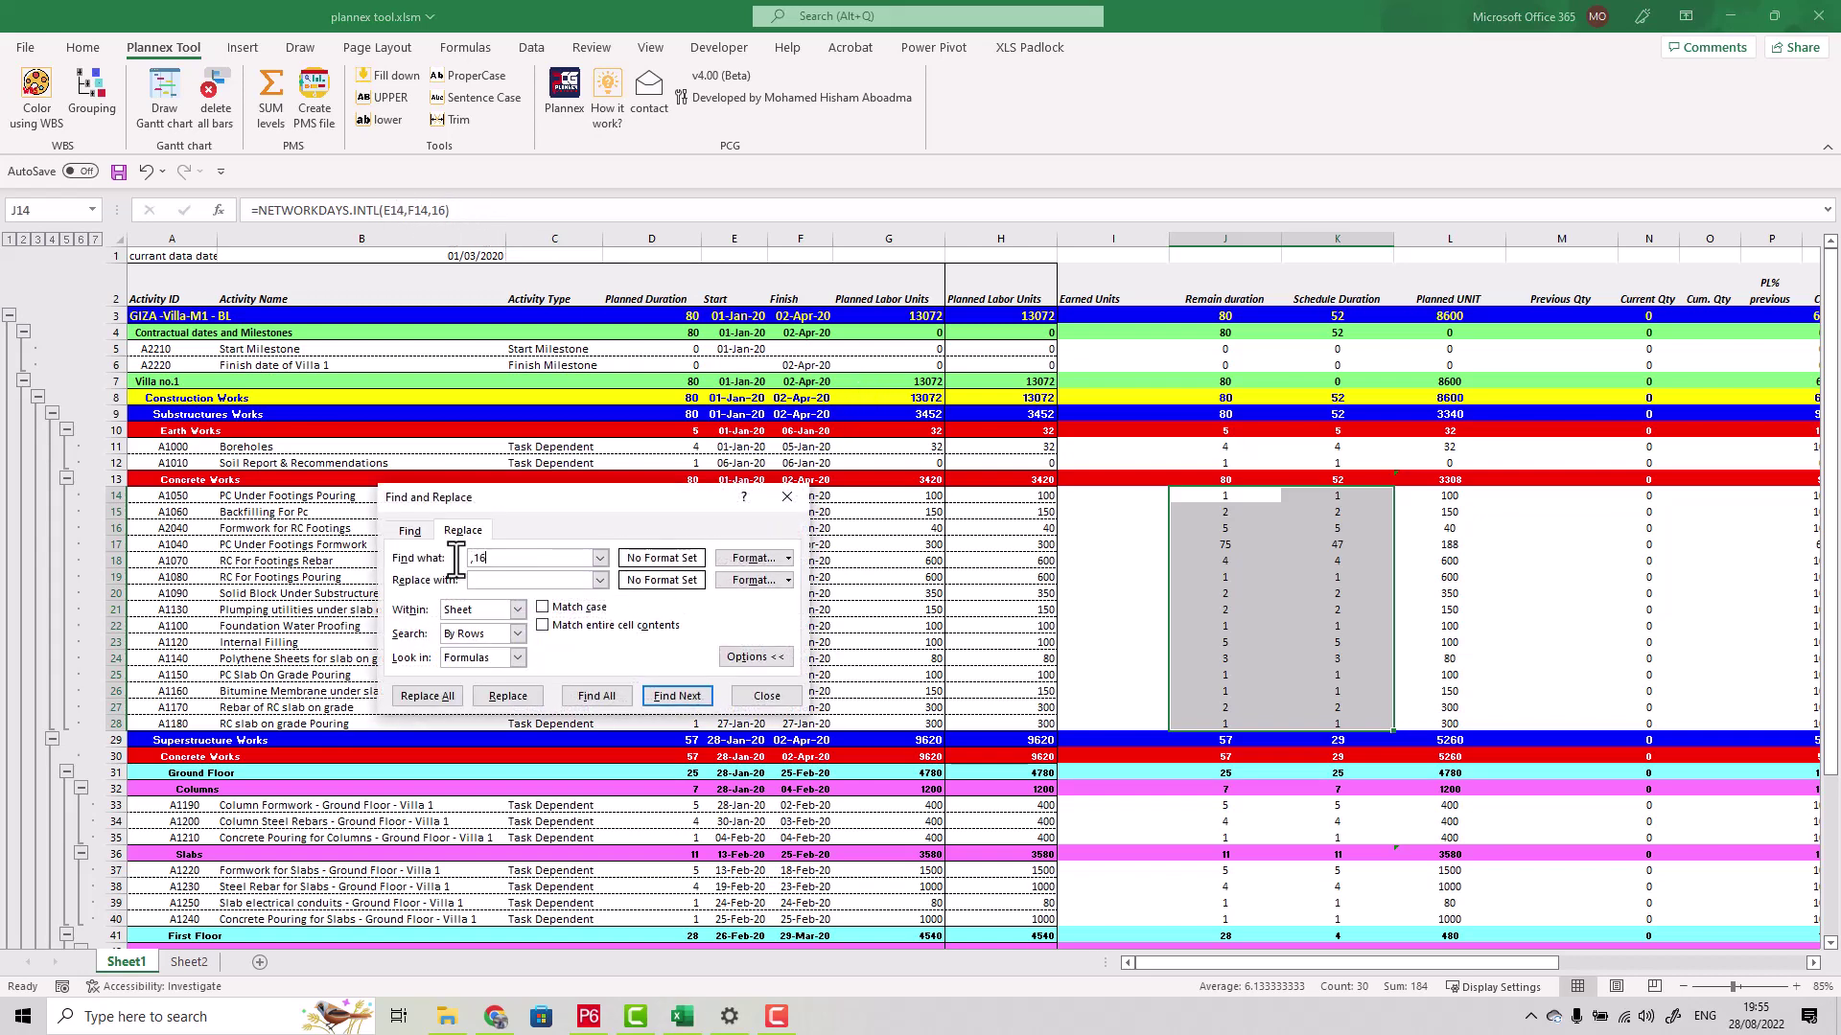
text())
click(532, 580)
text(,14)
click(443, 697)
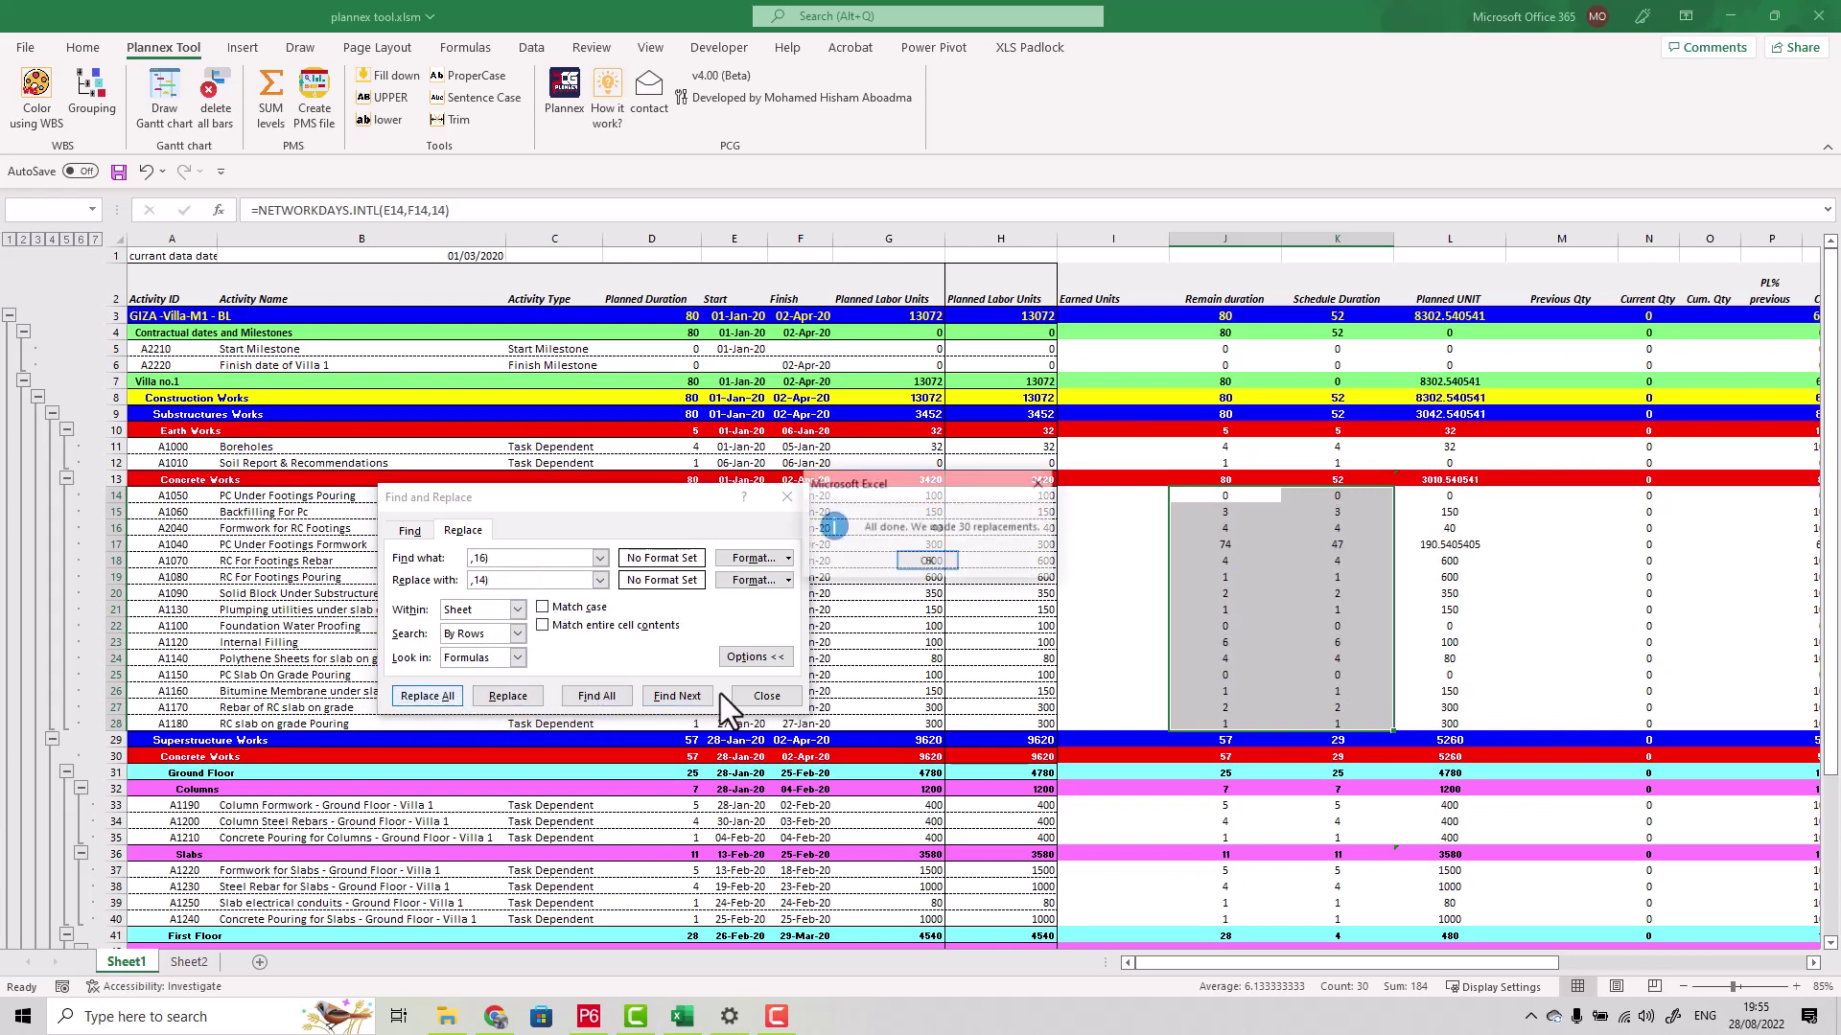
click(927, 561)
Check the Remain duration and Schedule Duration formulas of the substructure Concrete Works activities, closing the Find and Replace dialog
click(1338, 613)
click(1334, 512)
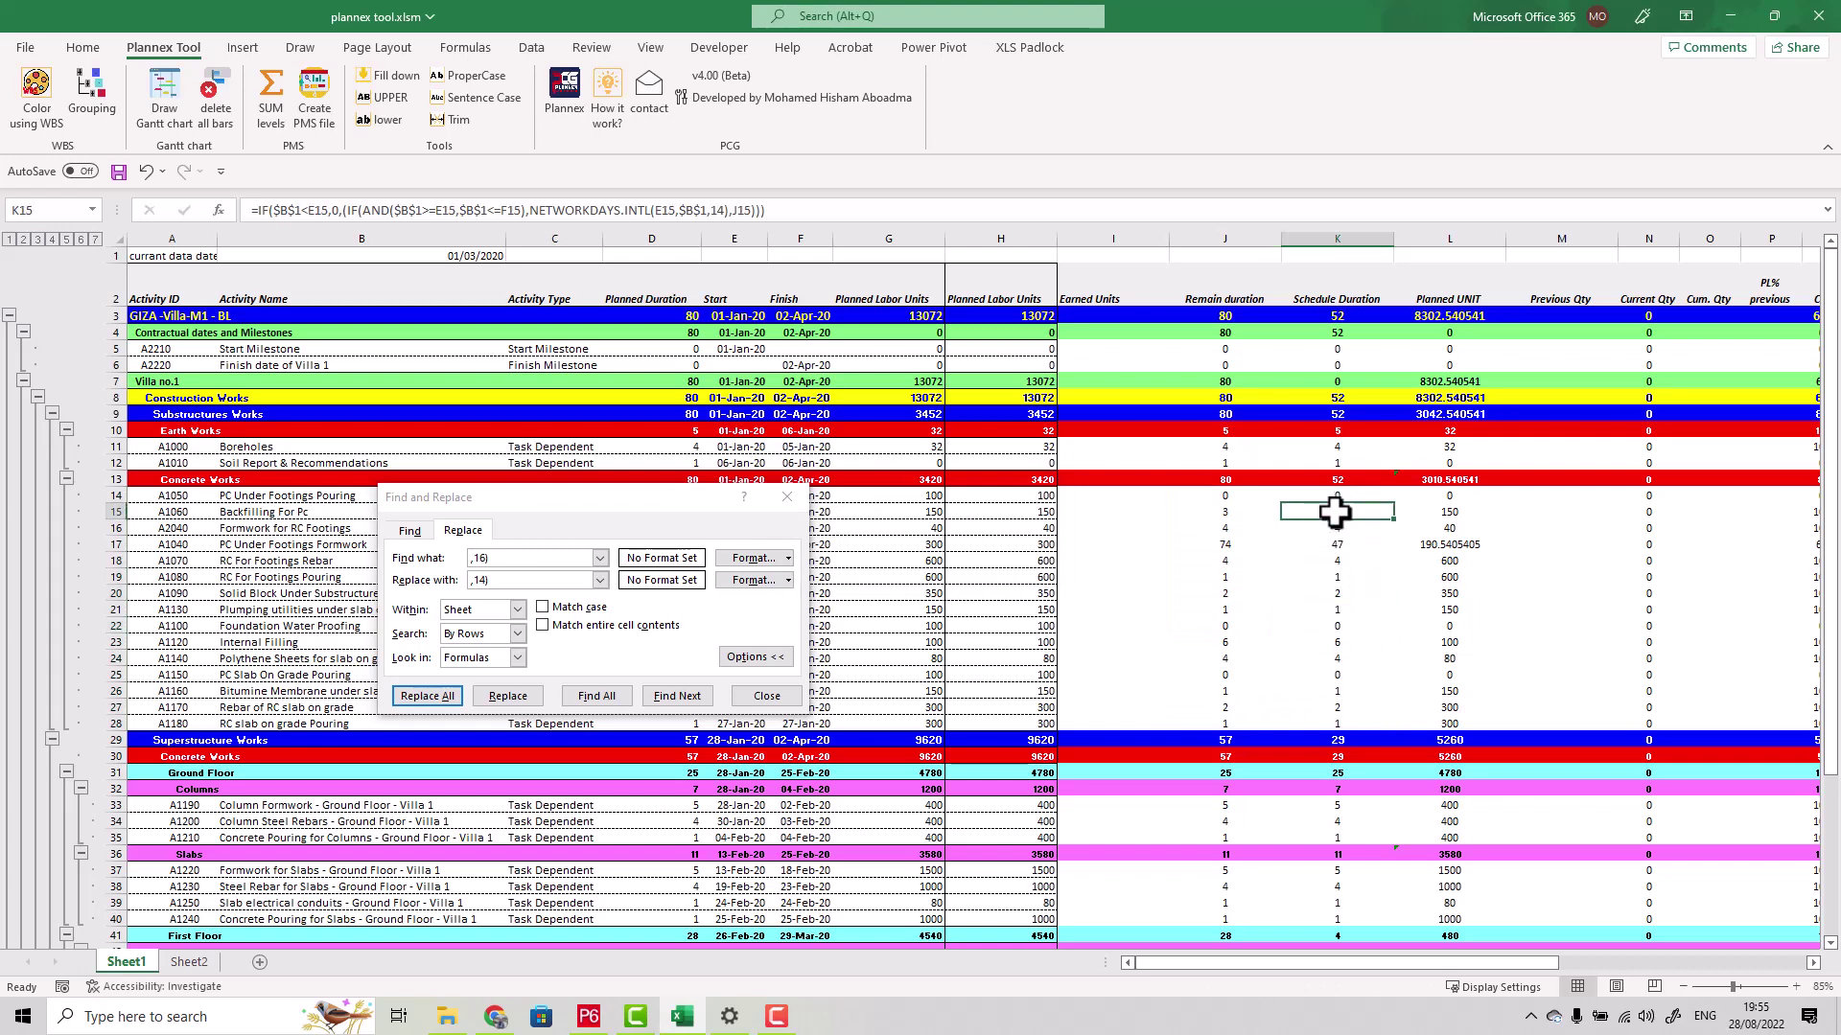
click(1342, 610)
click(1345, 654)
click(1226, 644)
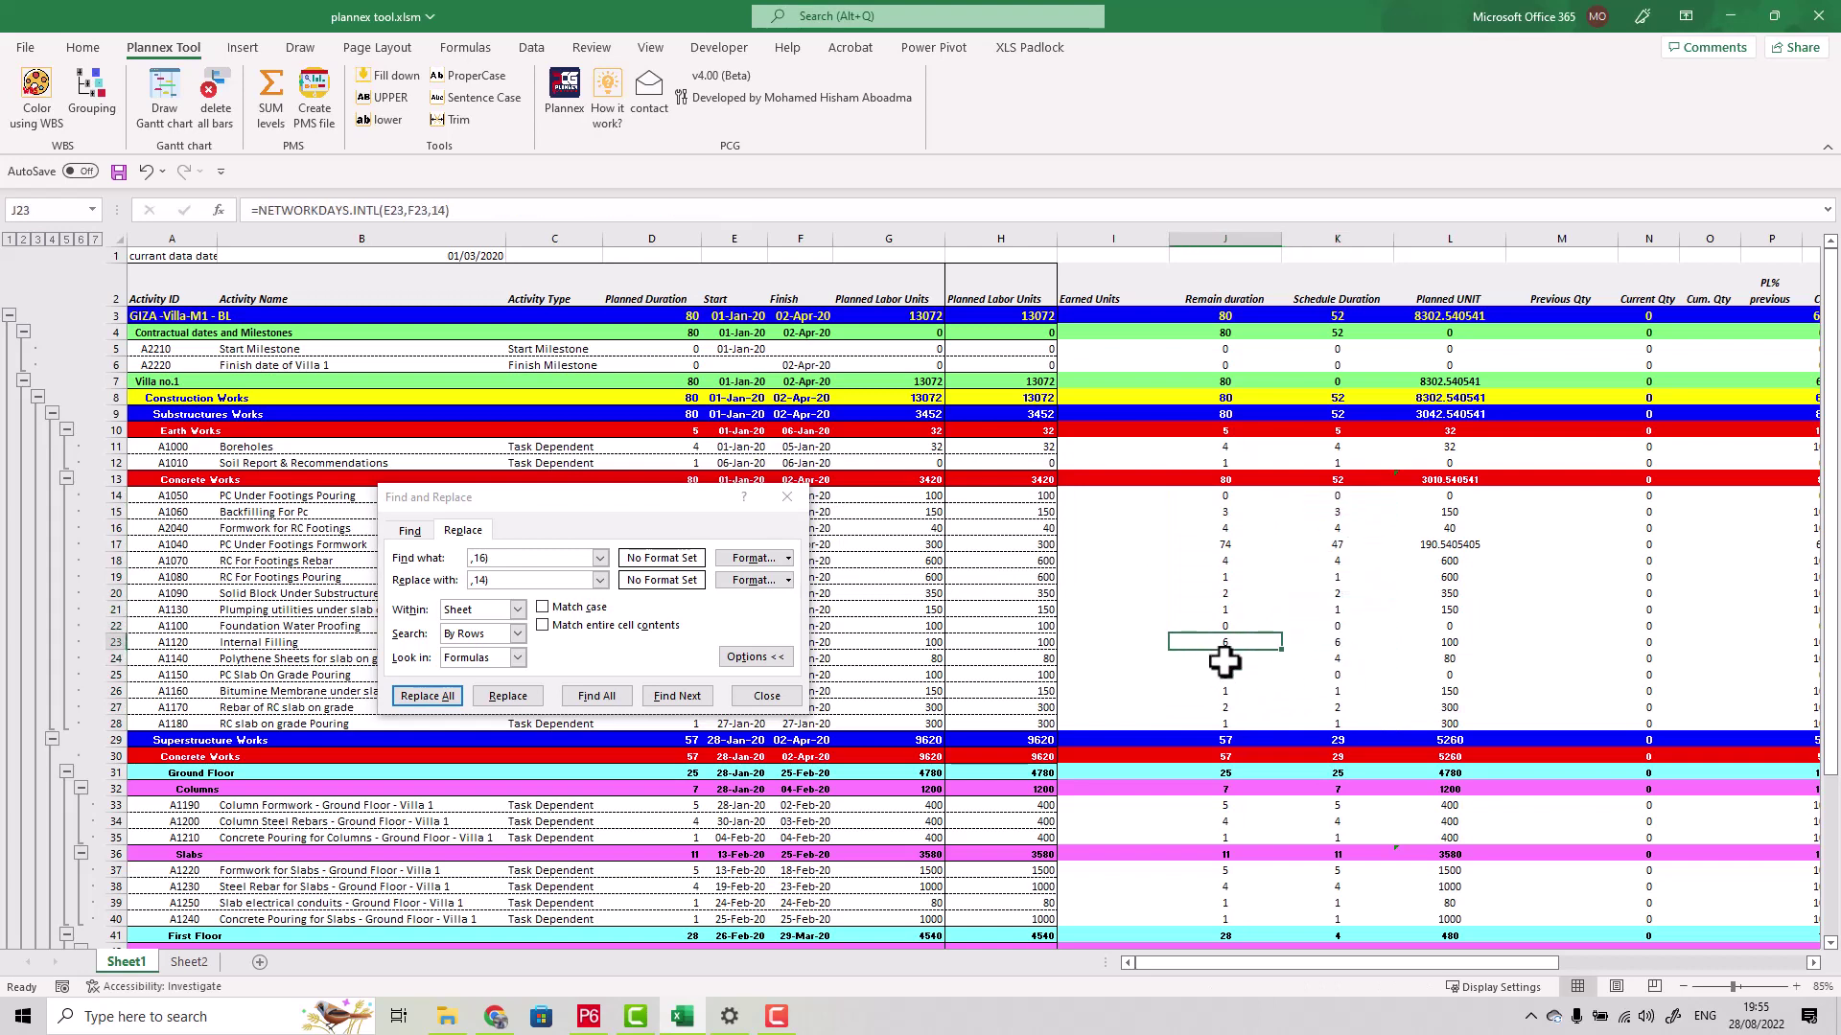
click(1224, 659)
key(Escape)
click(1224, 561)
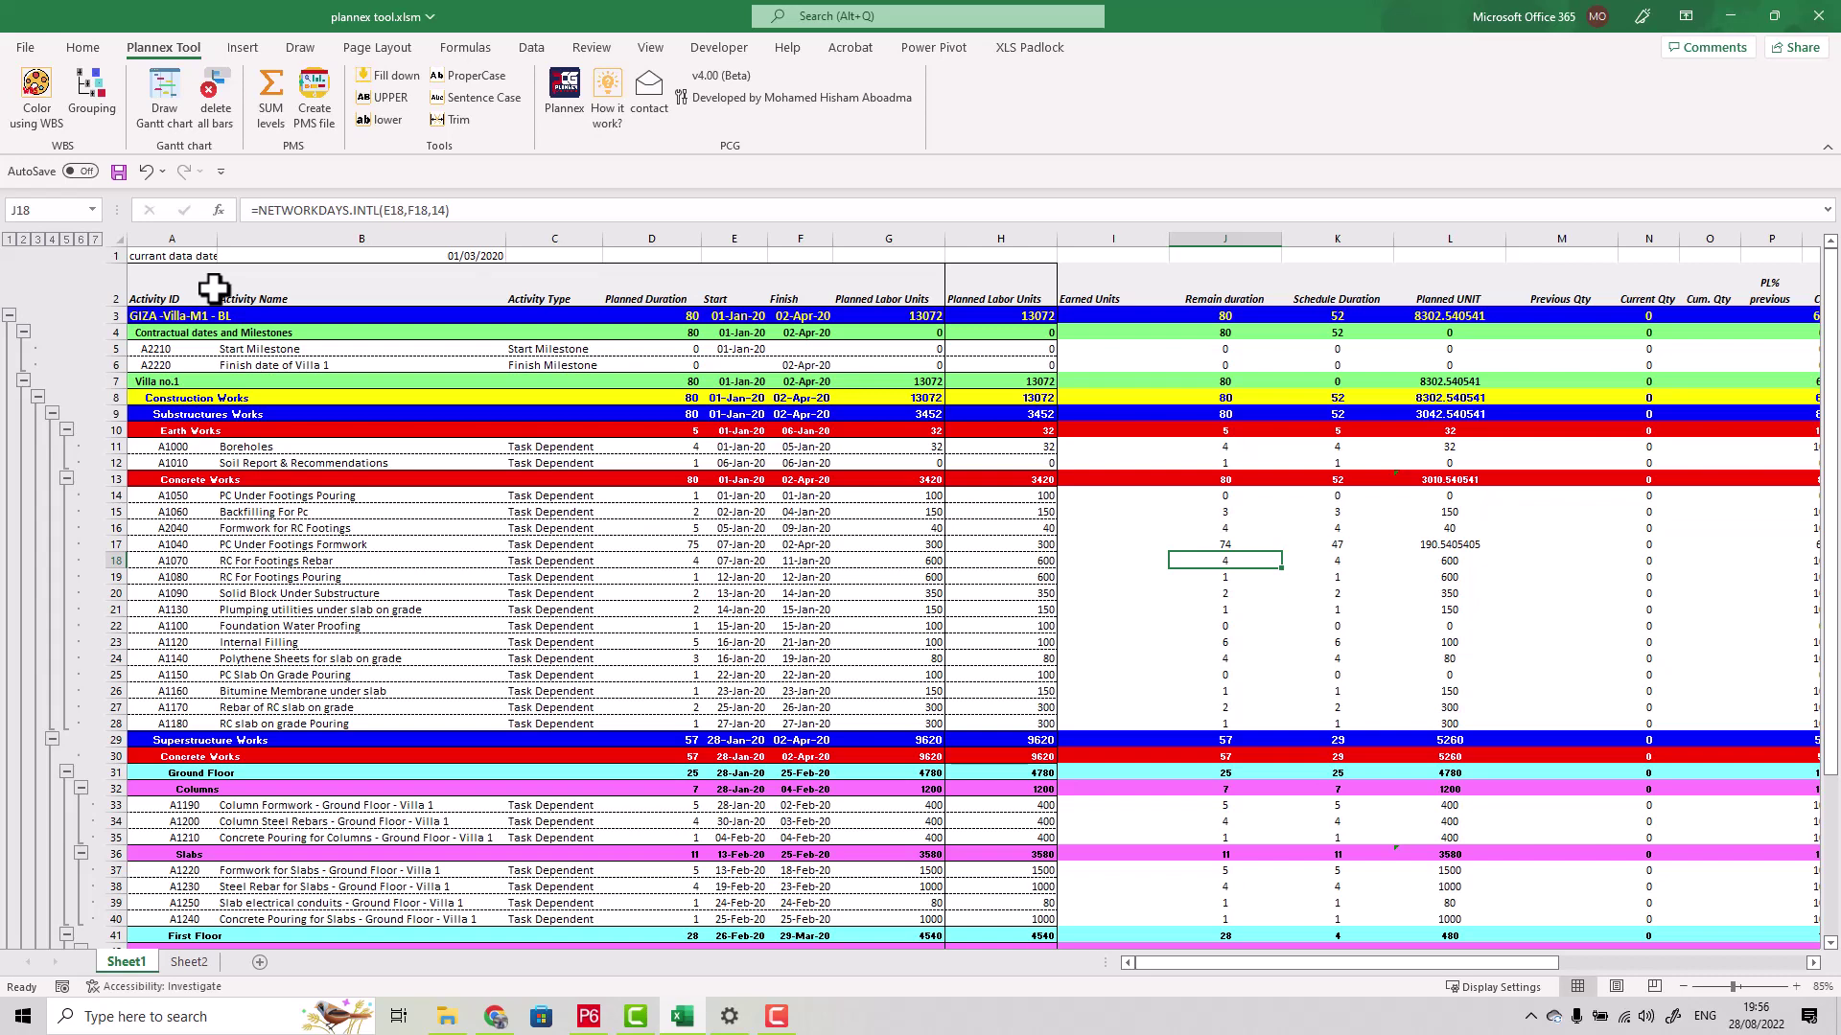
click(851, 542)
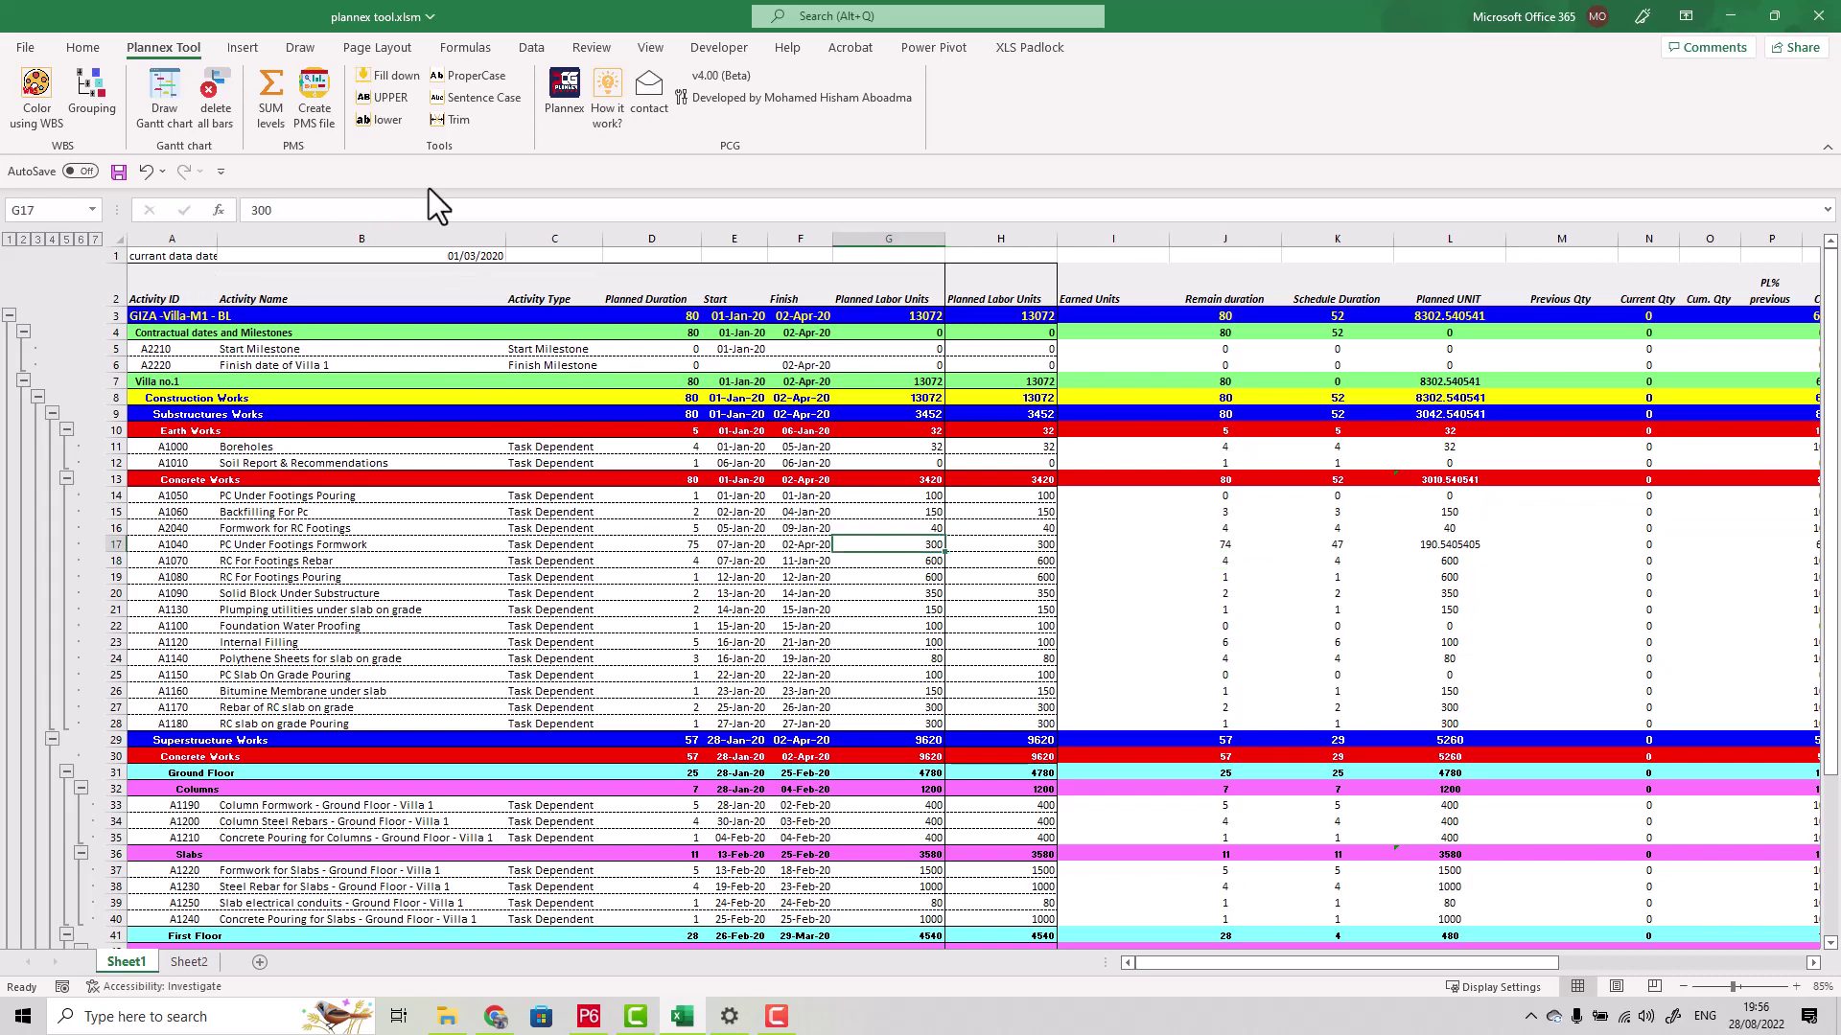
Open the Plannex website in the browser from the add-in and look through the Excel tool page and the Posts page
click(575, 101)
scroll(936, 566, down, 5)
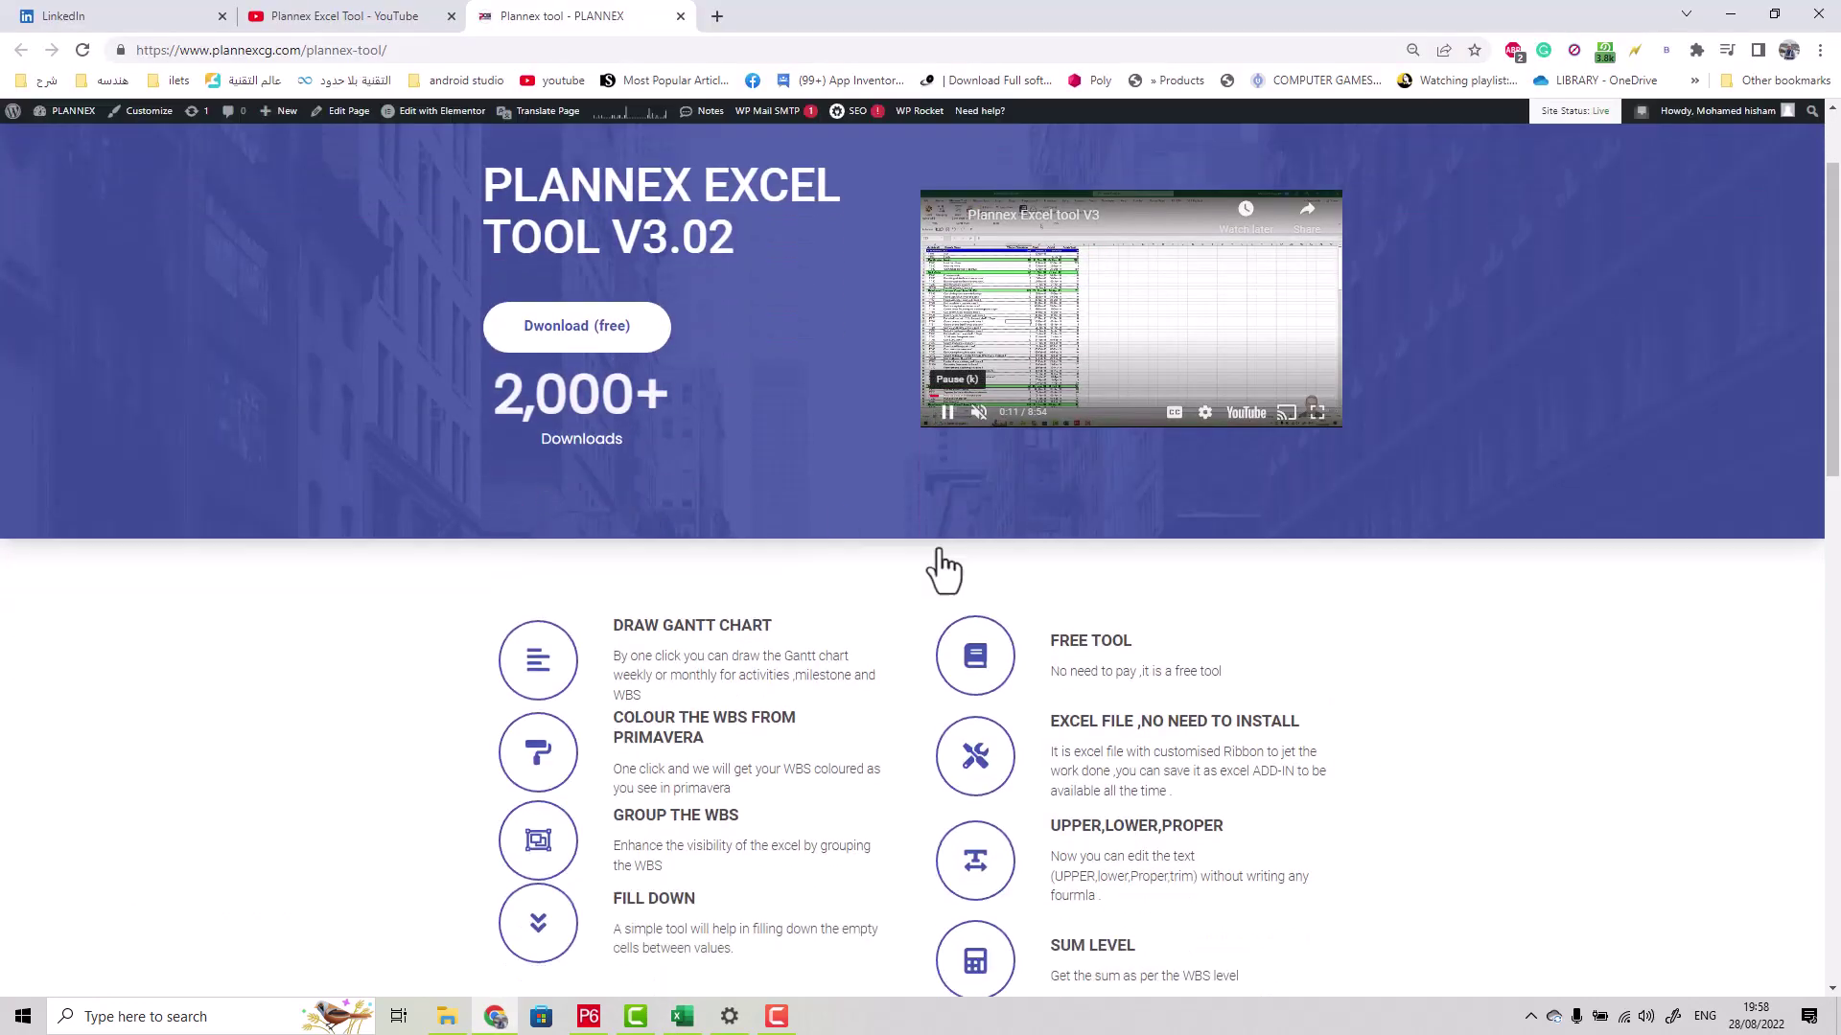
scroll(947, 579, down, 3)
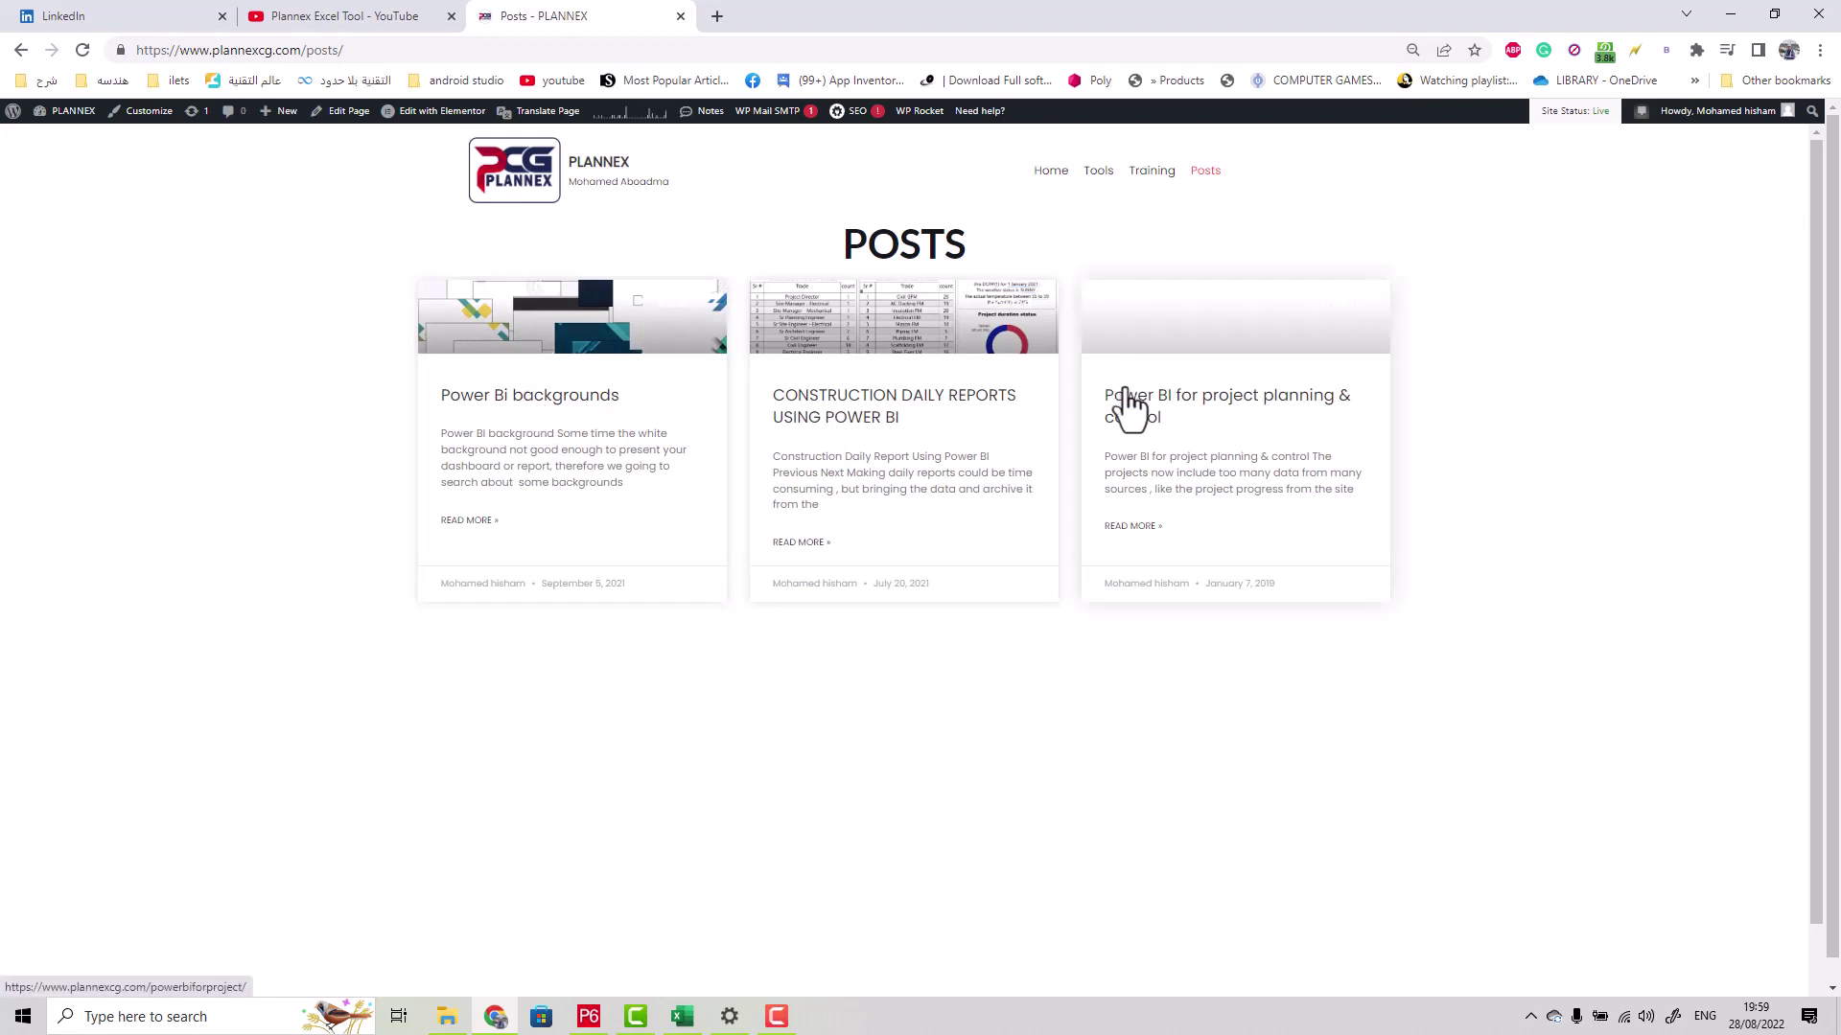
Switch back to the Excel workbook, open the add-in's contact e-mail window and close it
key(alt+Tab)
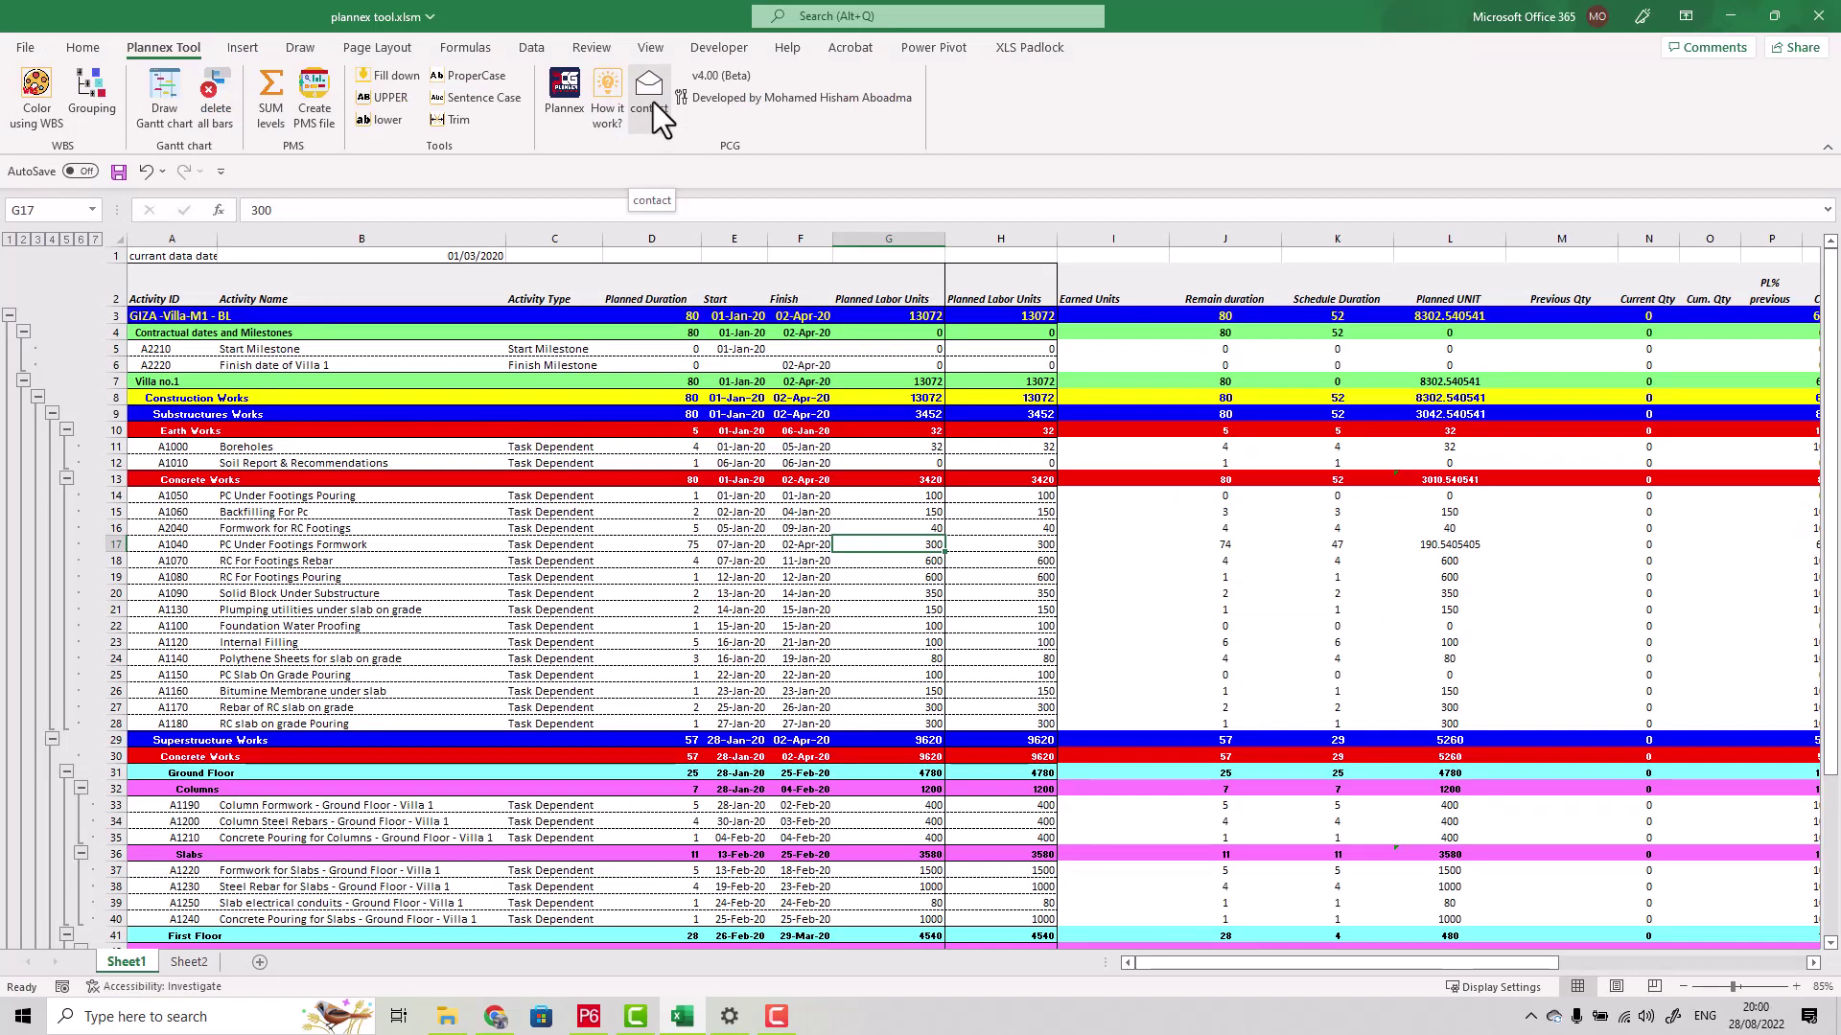
click(655, 104)
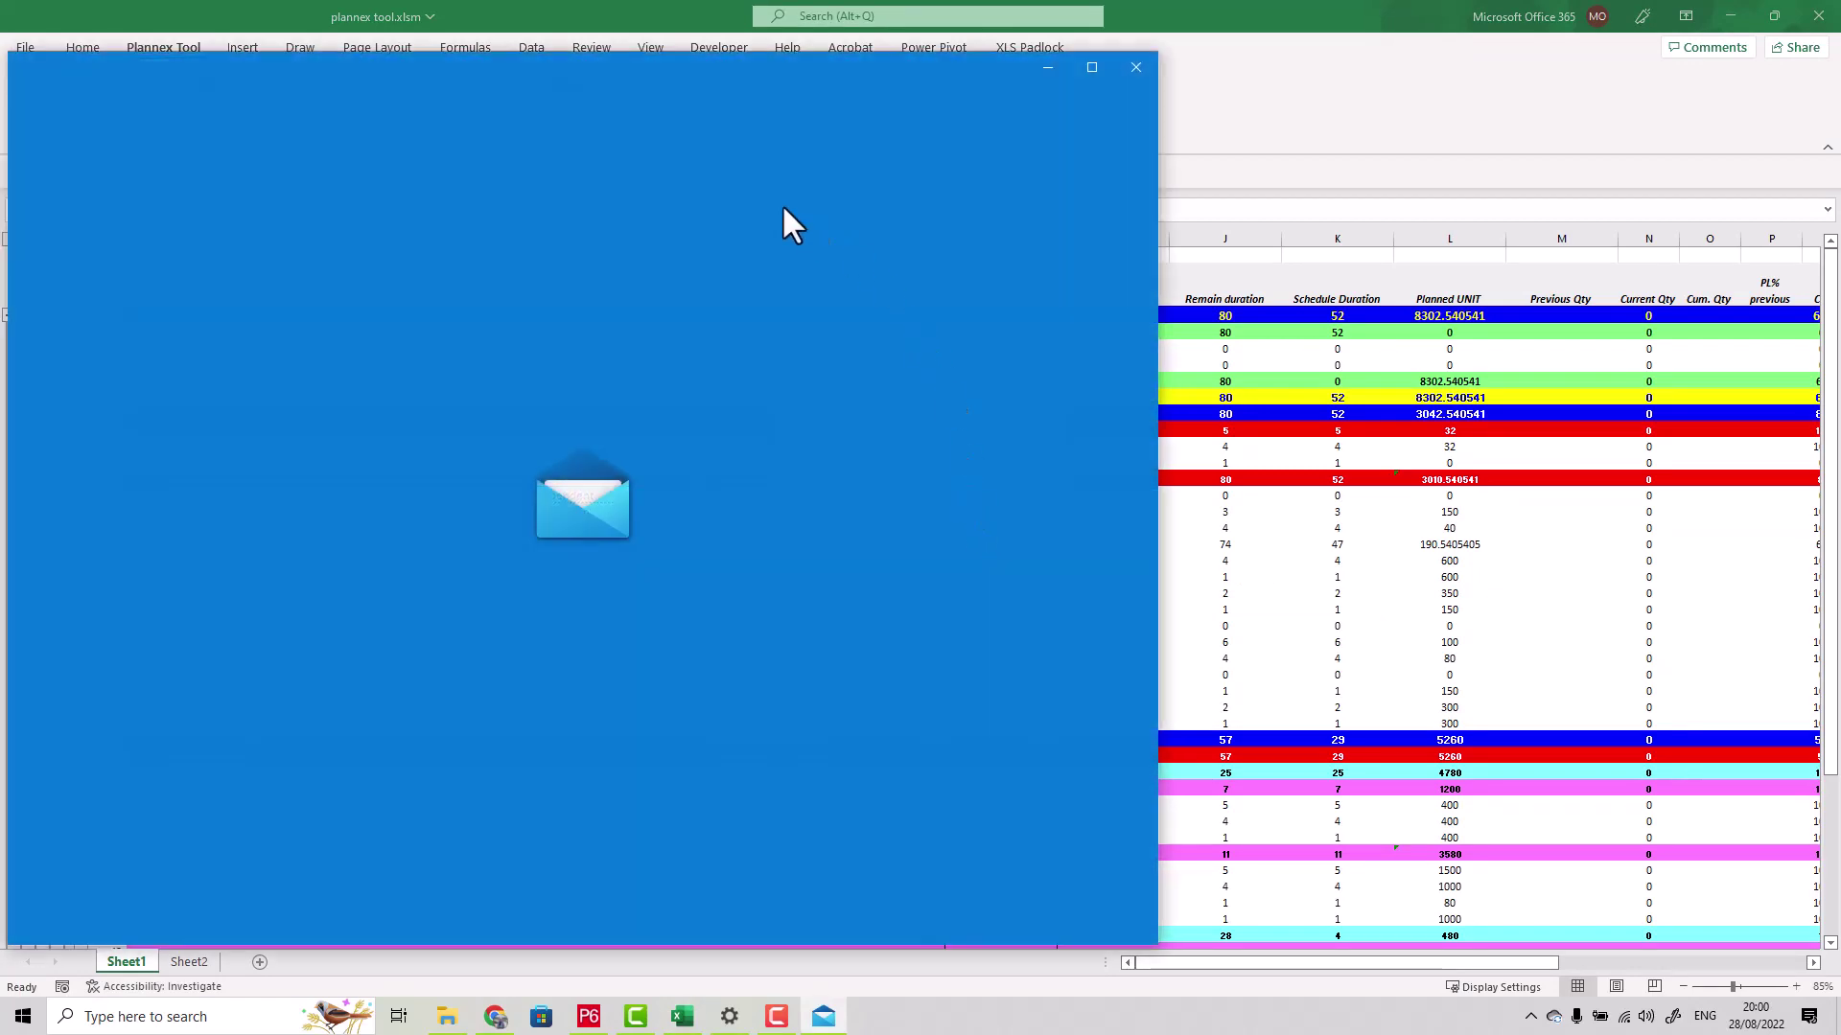
click(1134, 68)
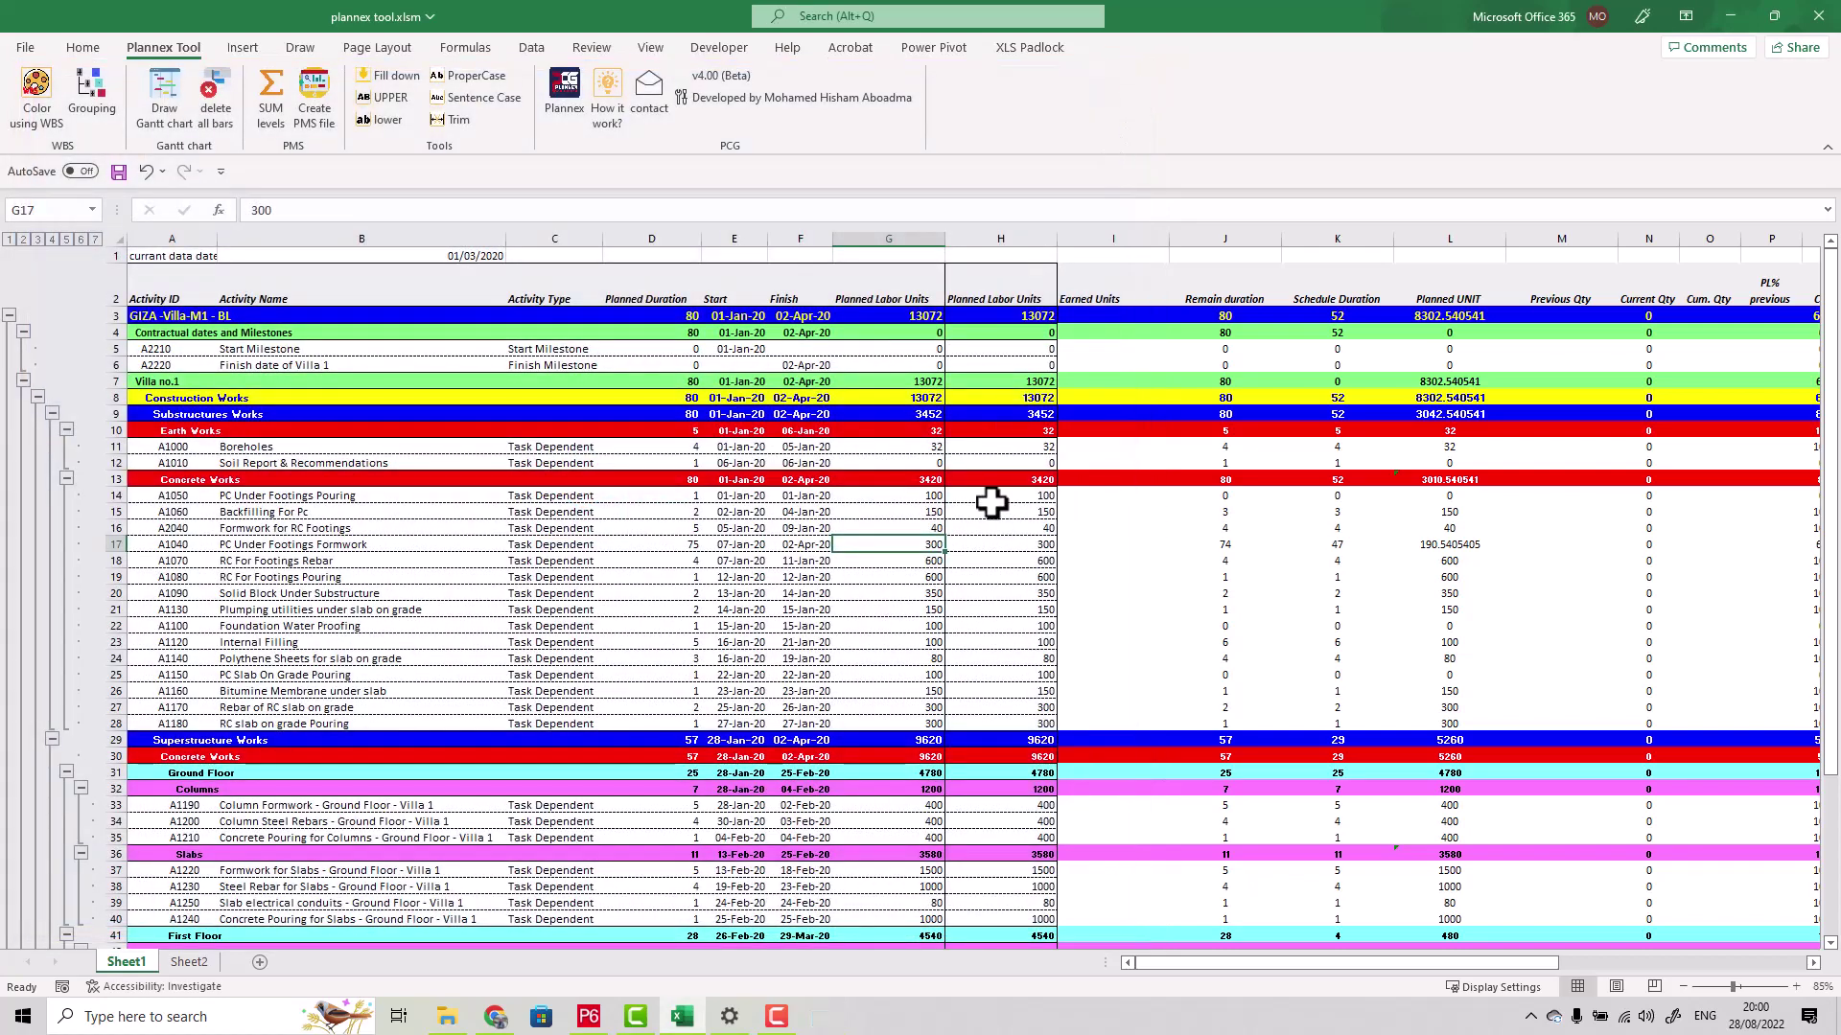